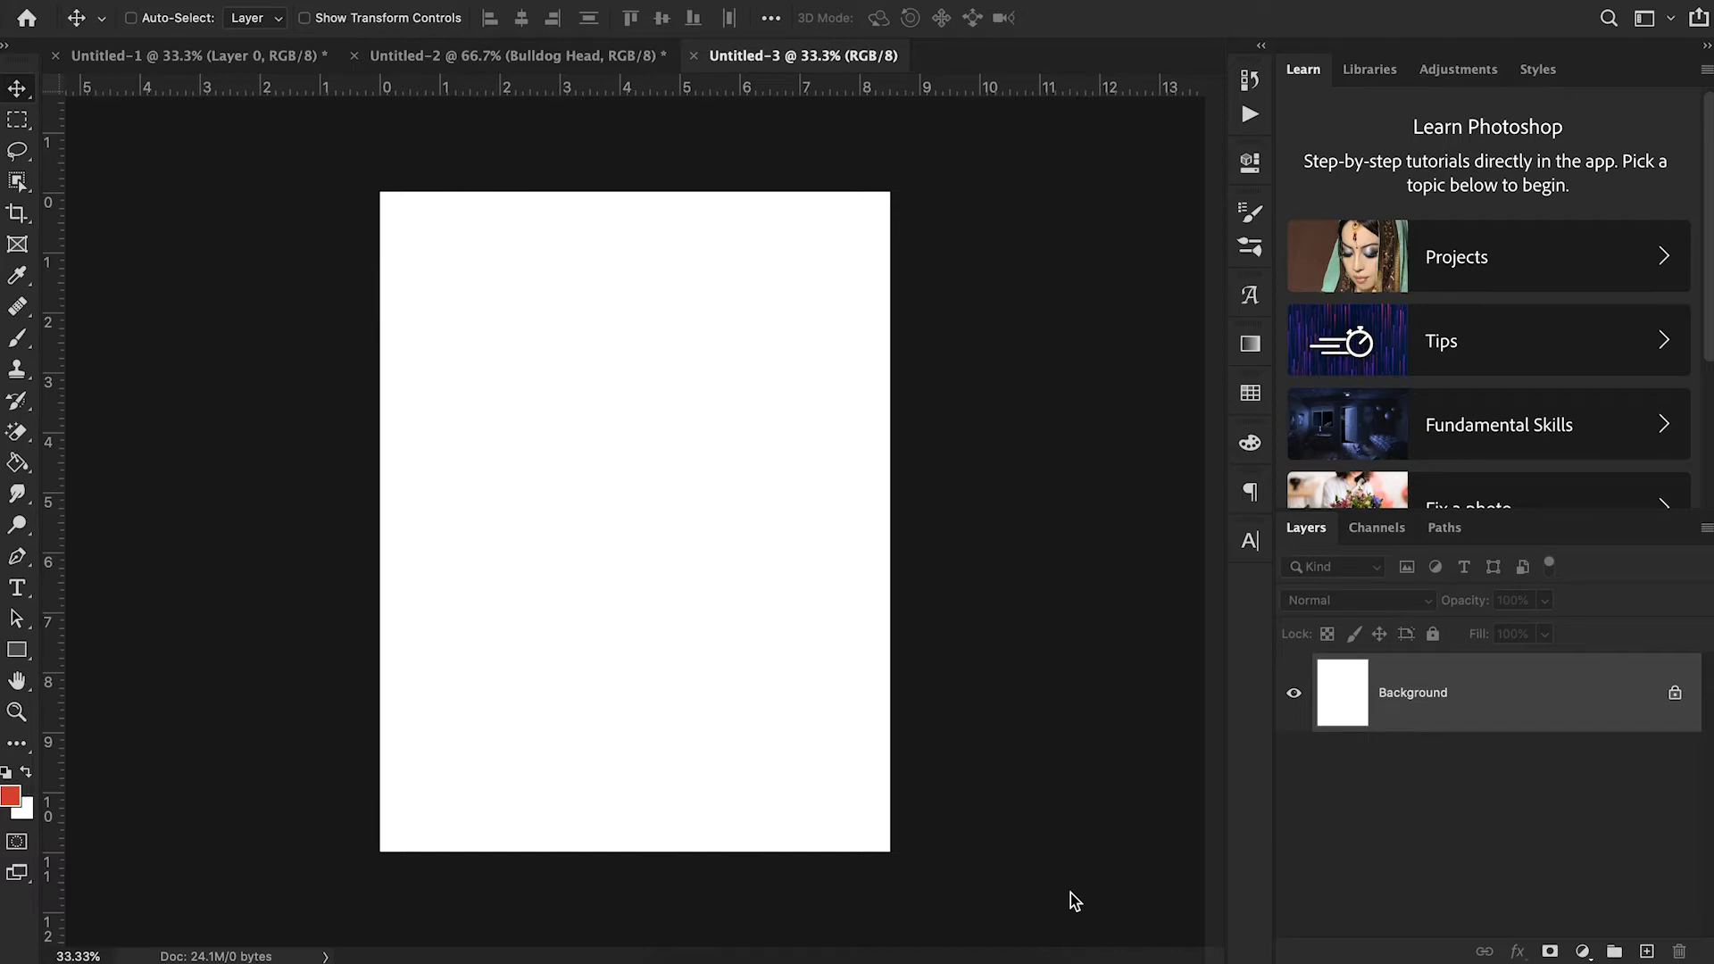
- Examine the bulldog football reference poster in Chrome and check the blank Photoshop document's canvas size without changing it
click(742, 957)
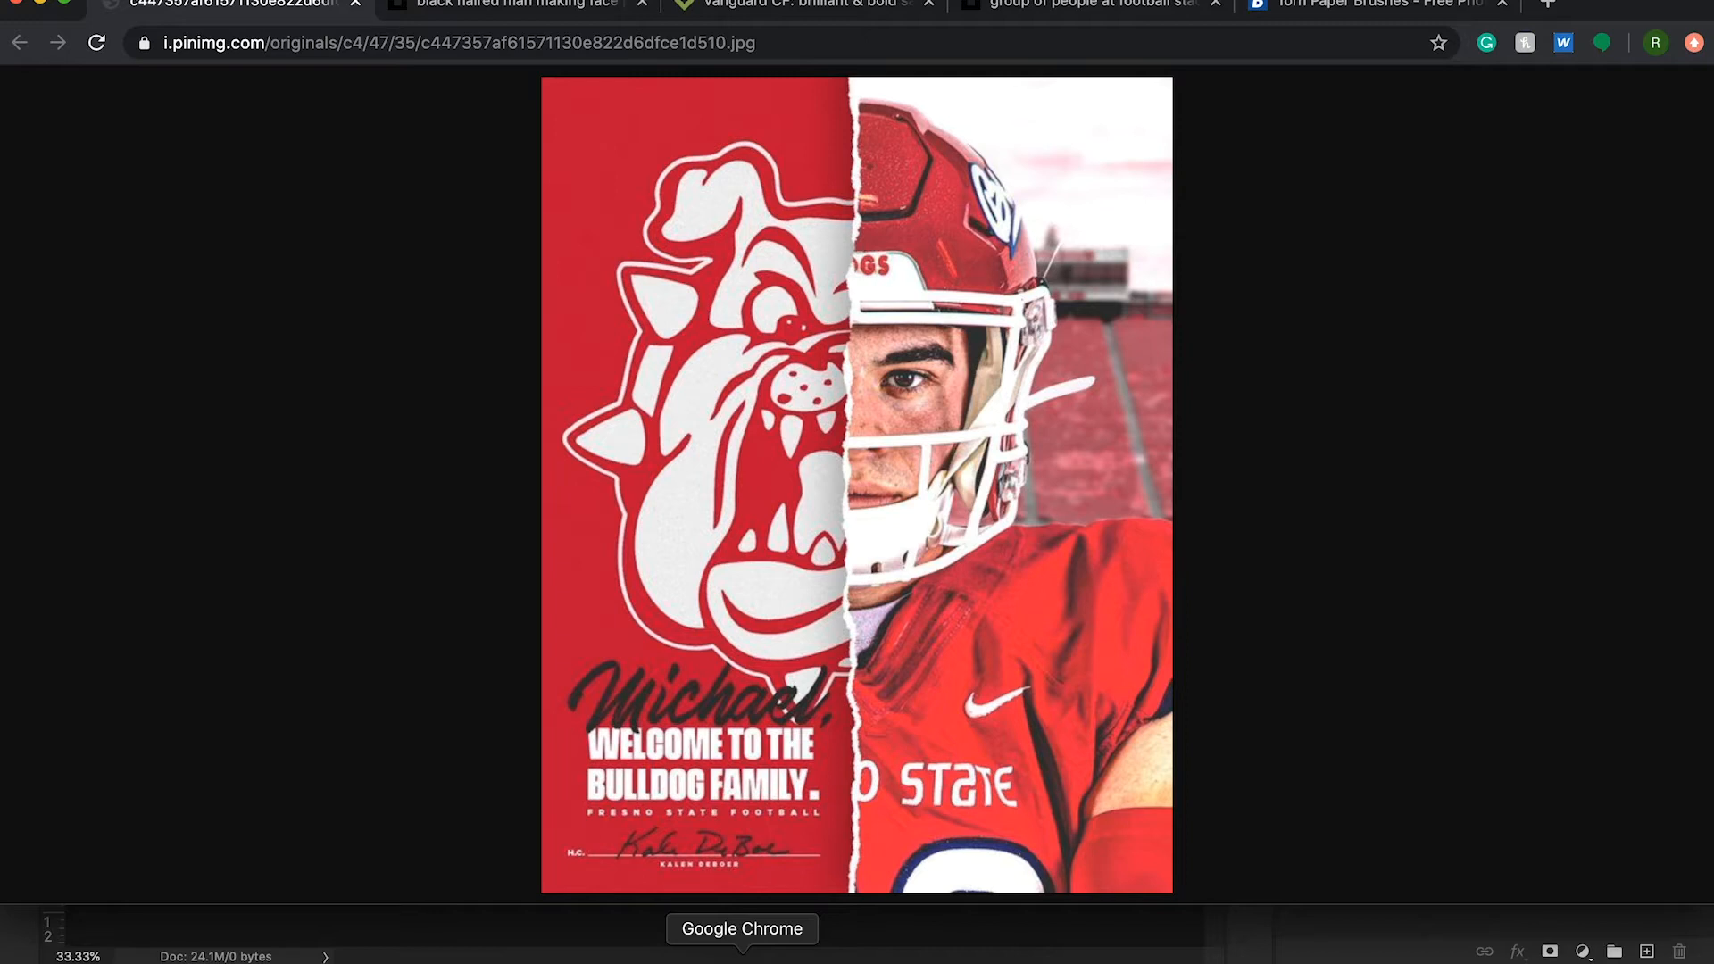
click(856, 957)
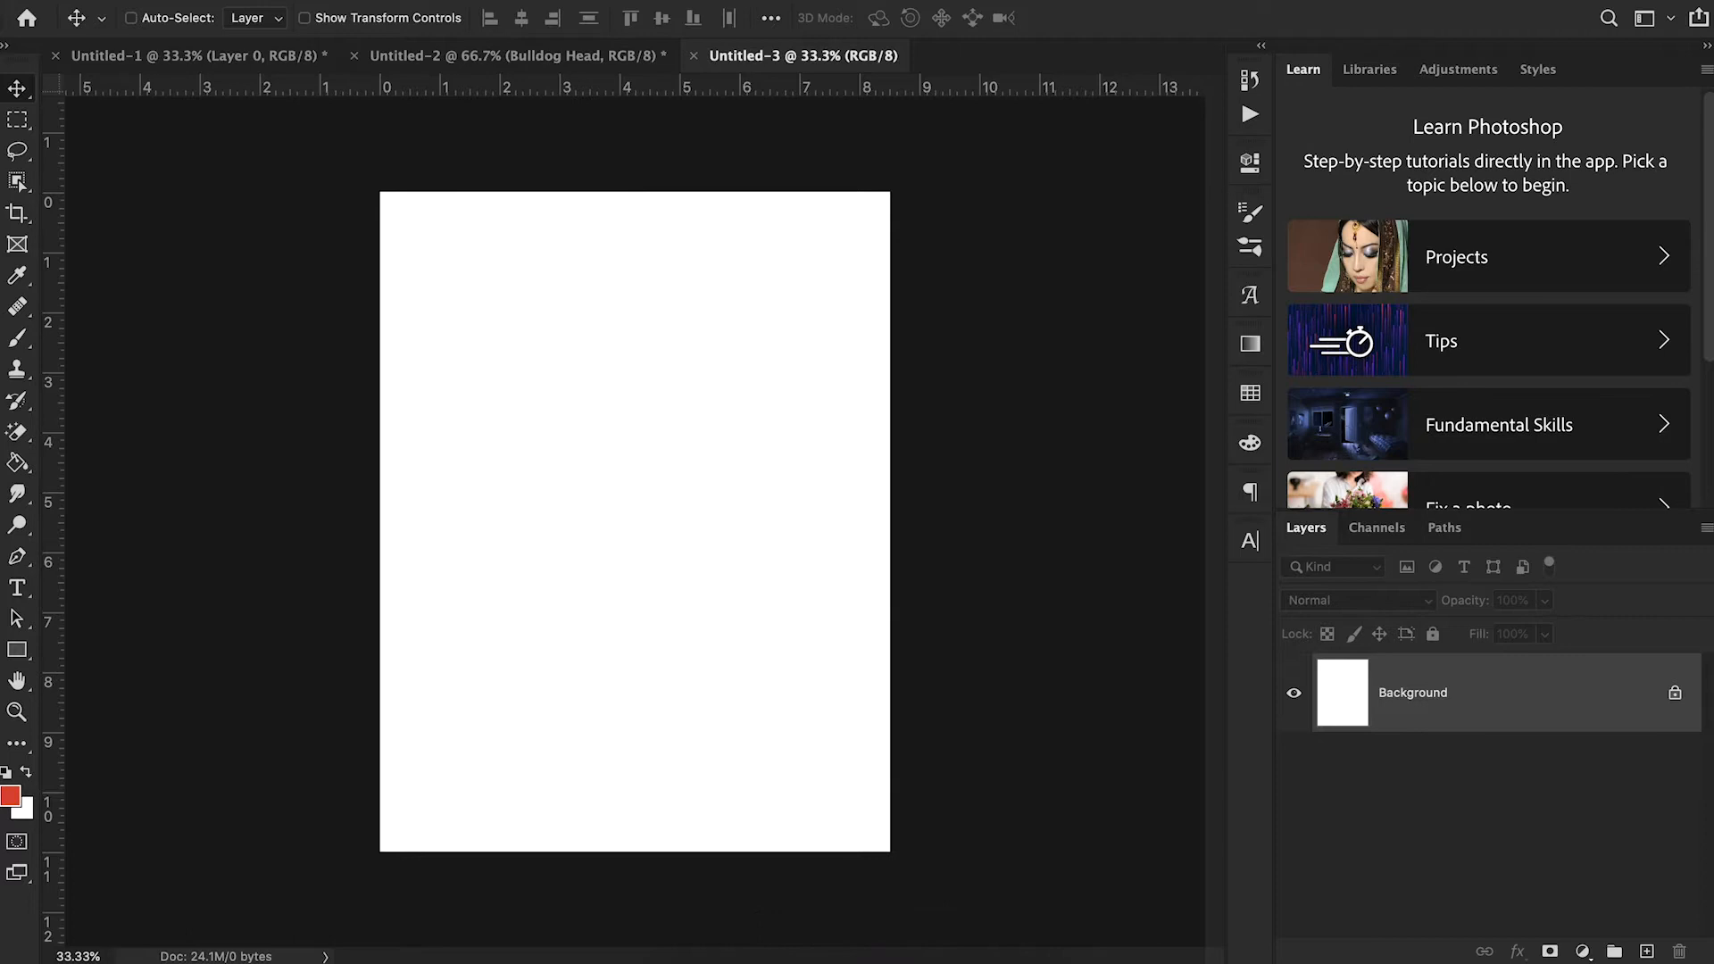
click(308, 2)
click(332, 164)
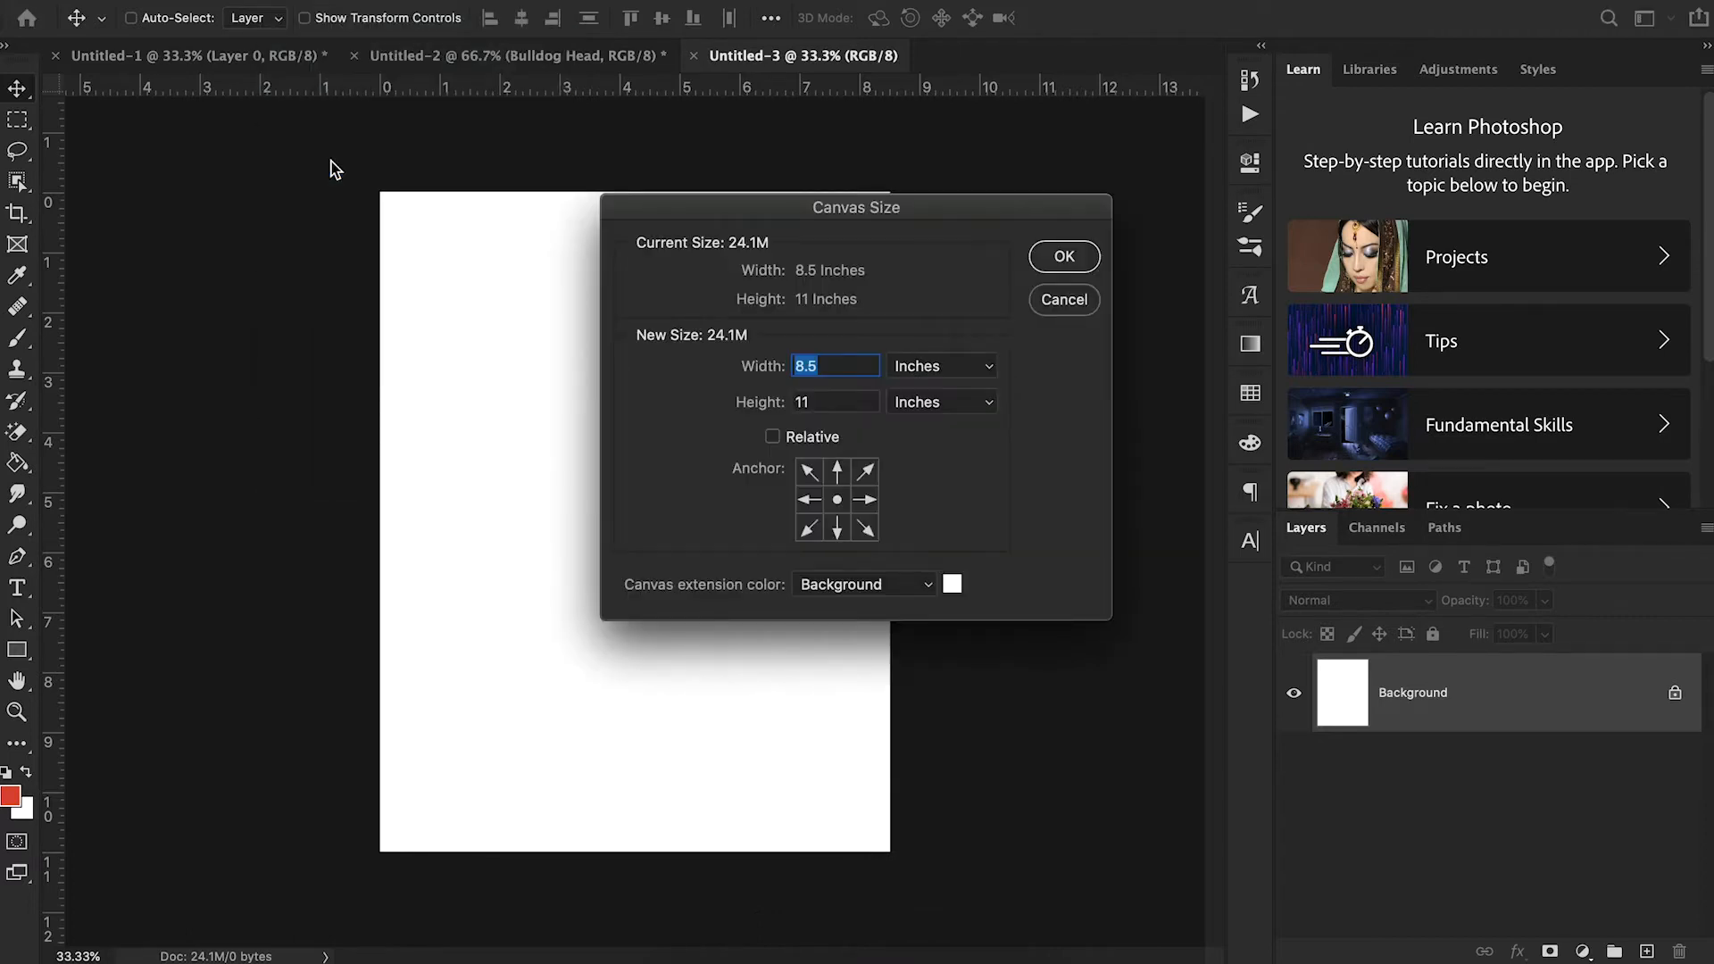
click(1063, 300)
click(742, 960)
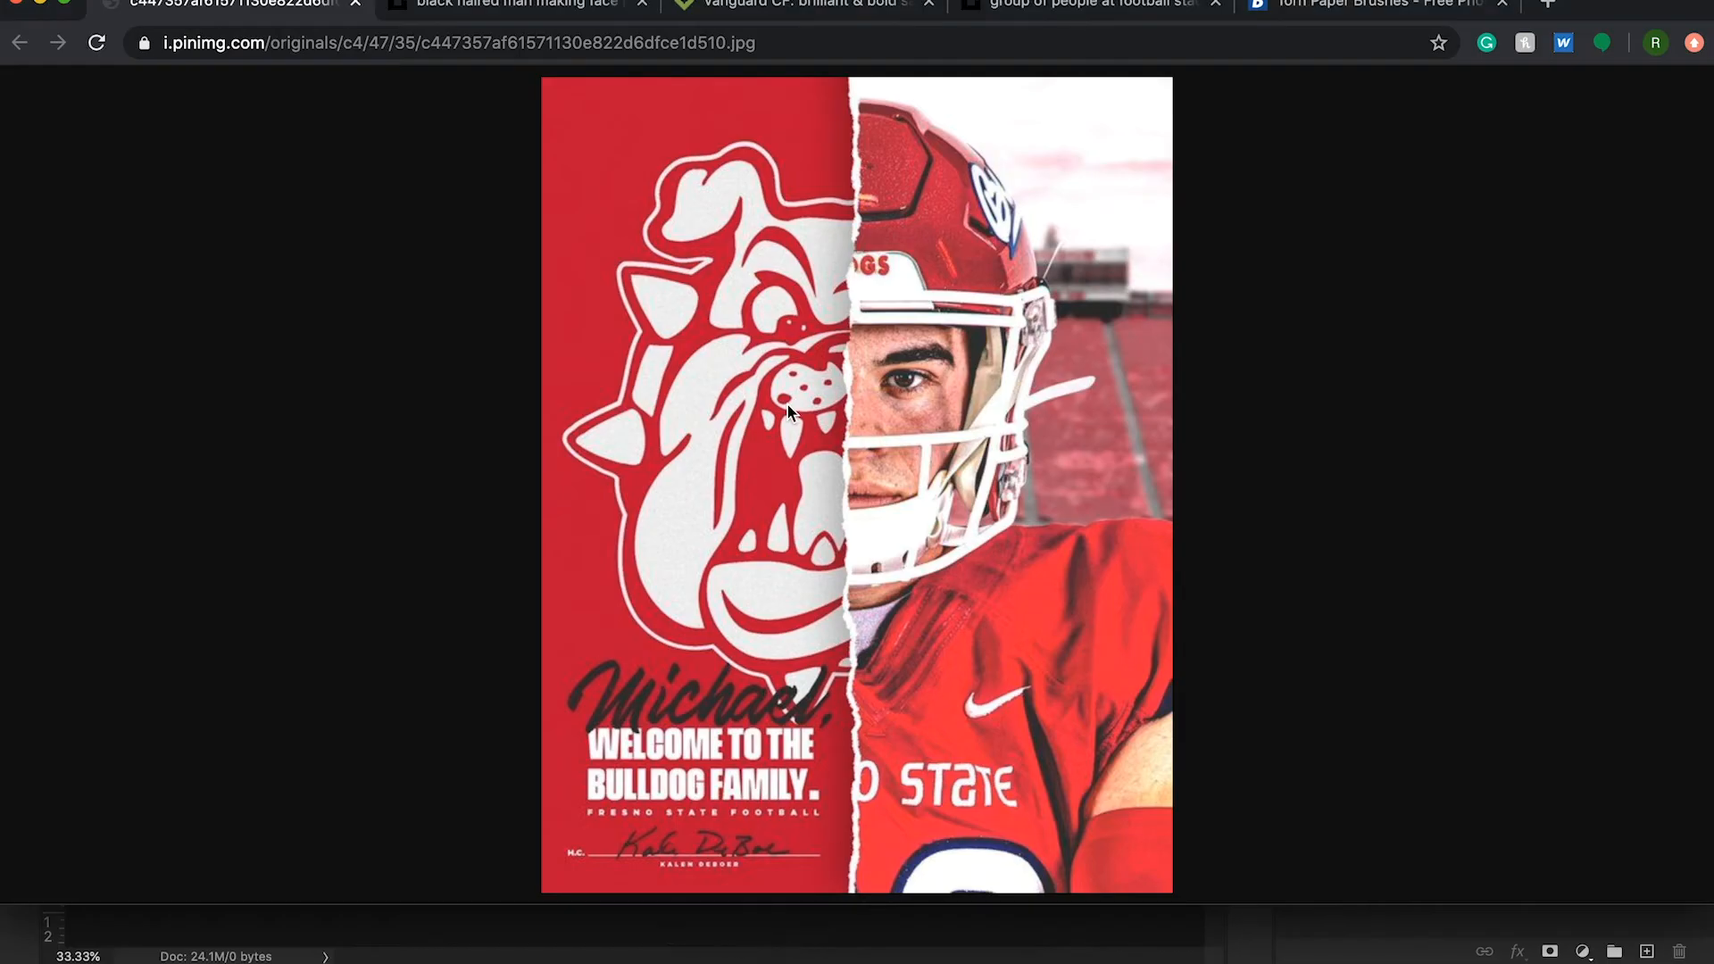
click(856, 961)
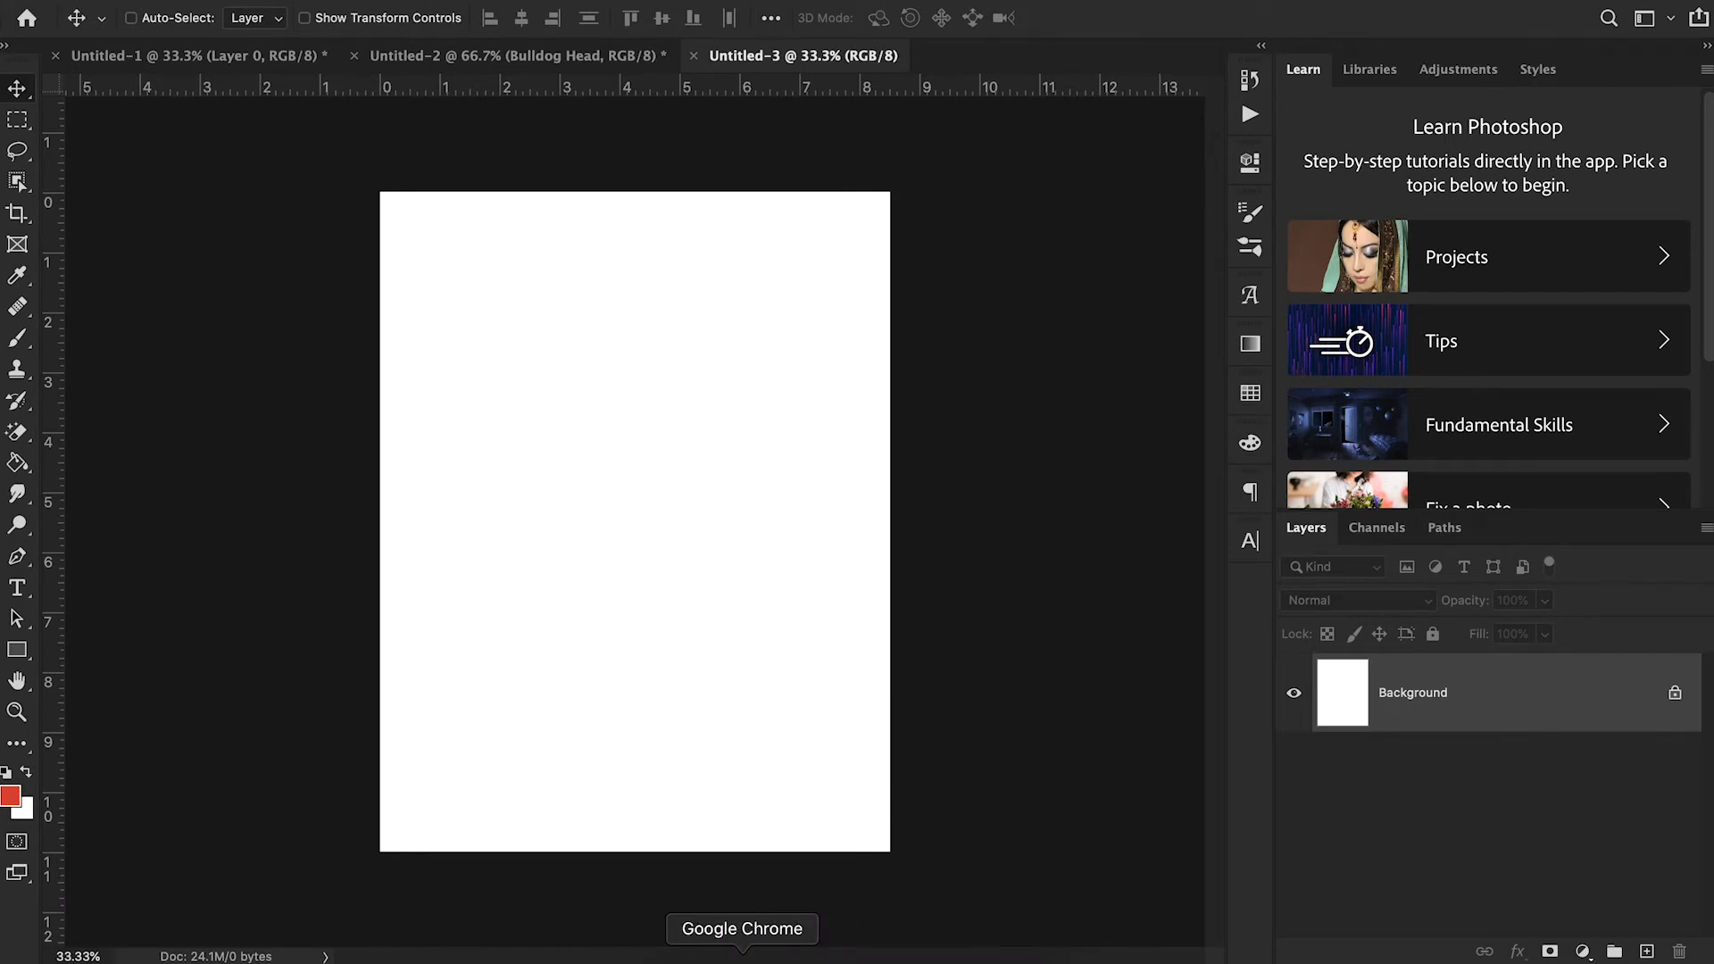
click(742, 961)
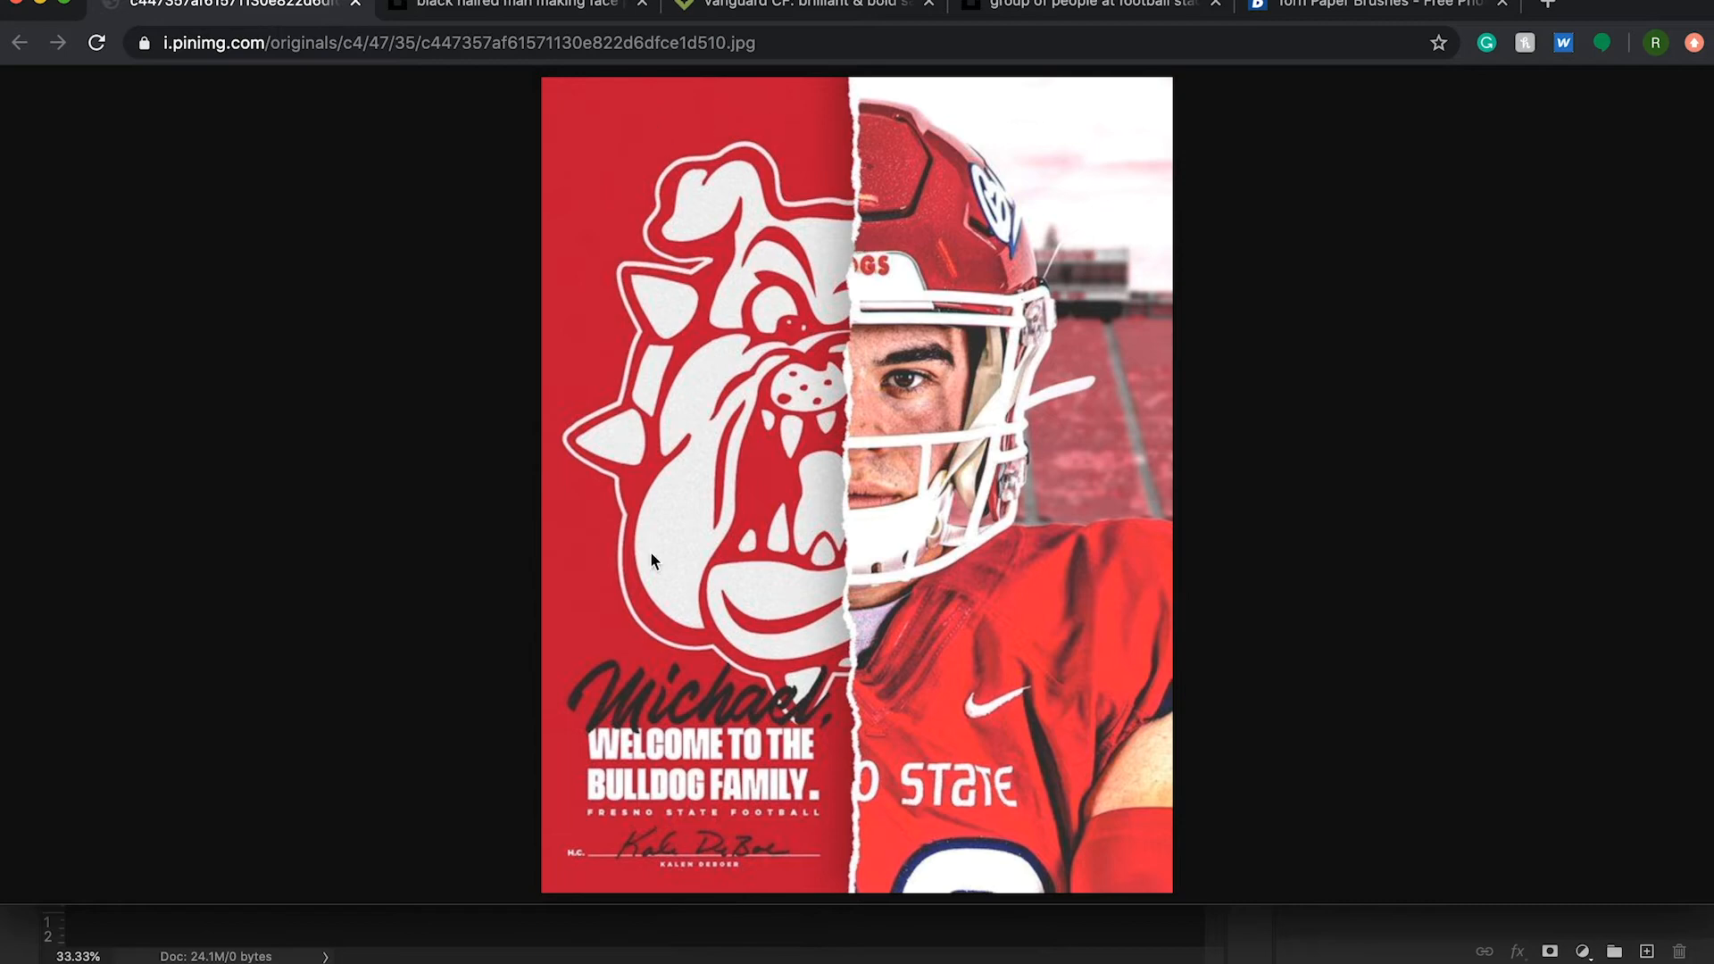
click(856, 960)
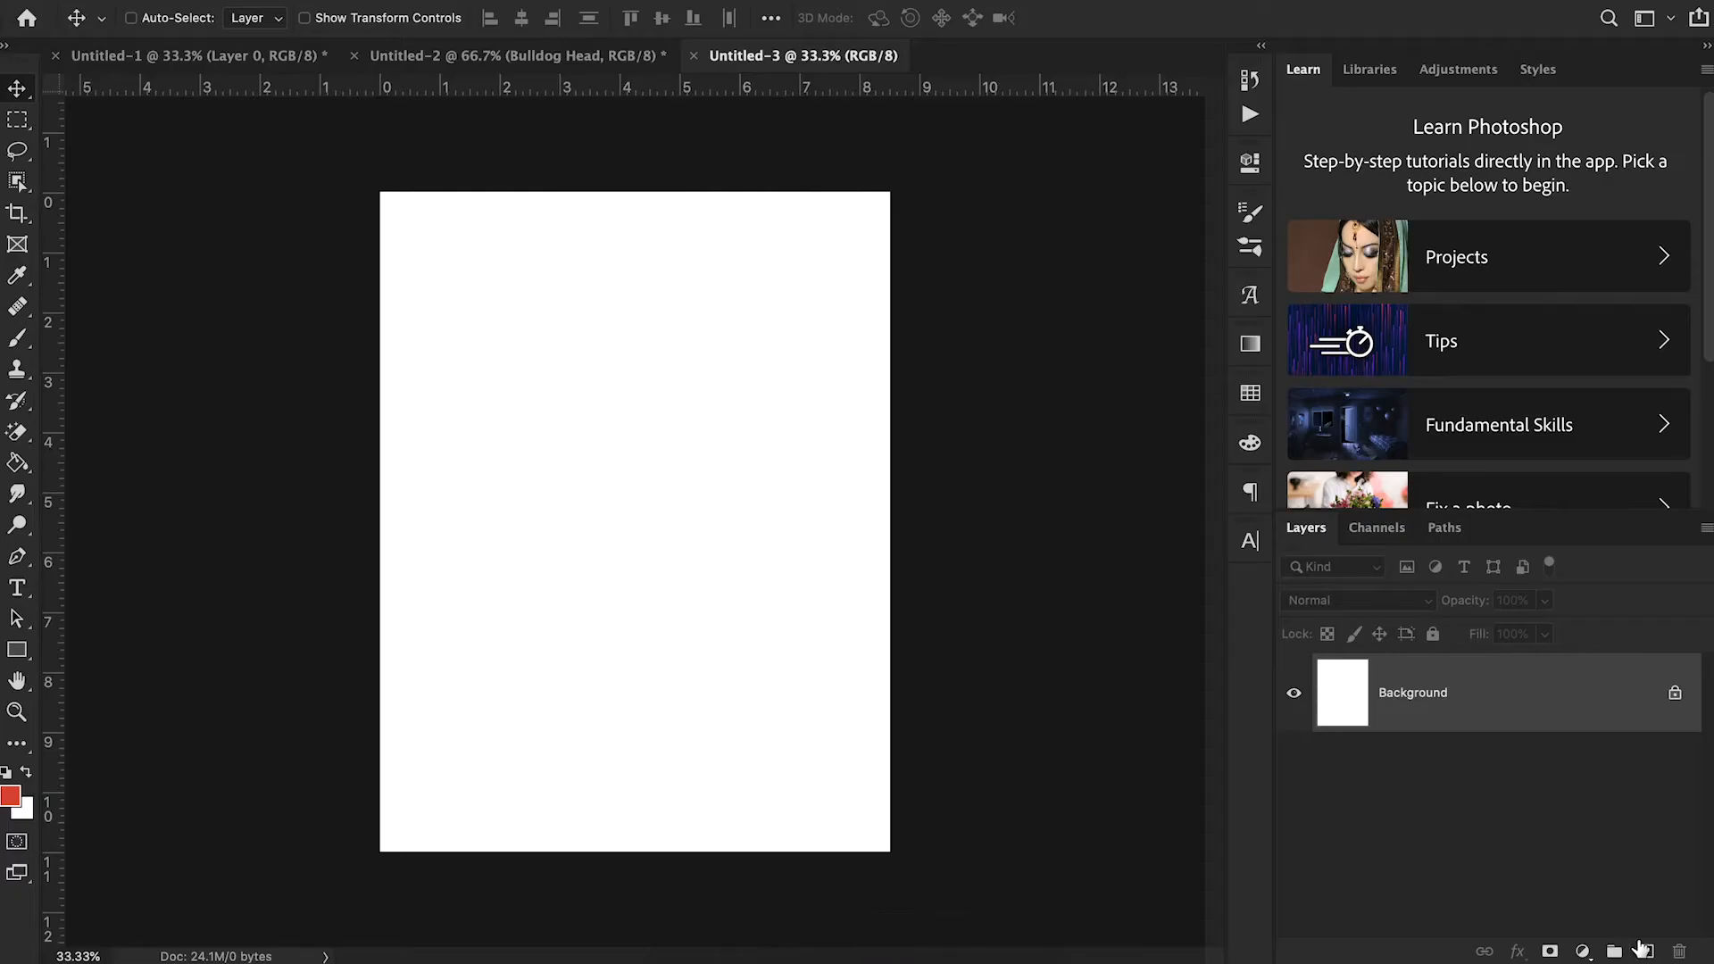
- Unlock the Background layer and fill the whole canvas with red #d03838 using the Paint Bucket tool
click(1674, 693)
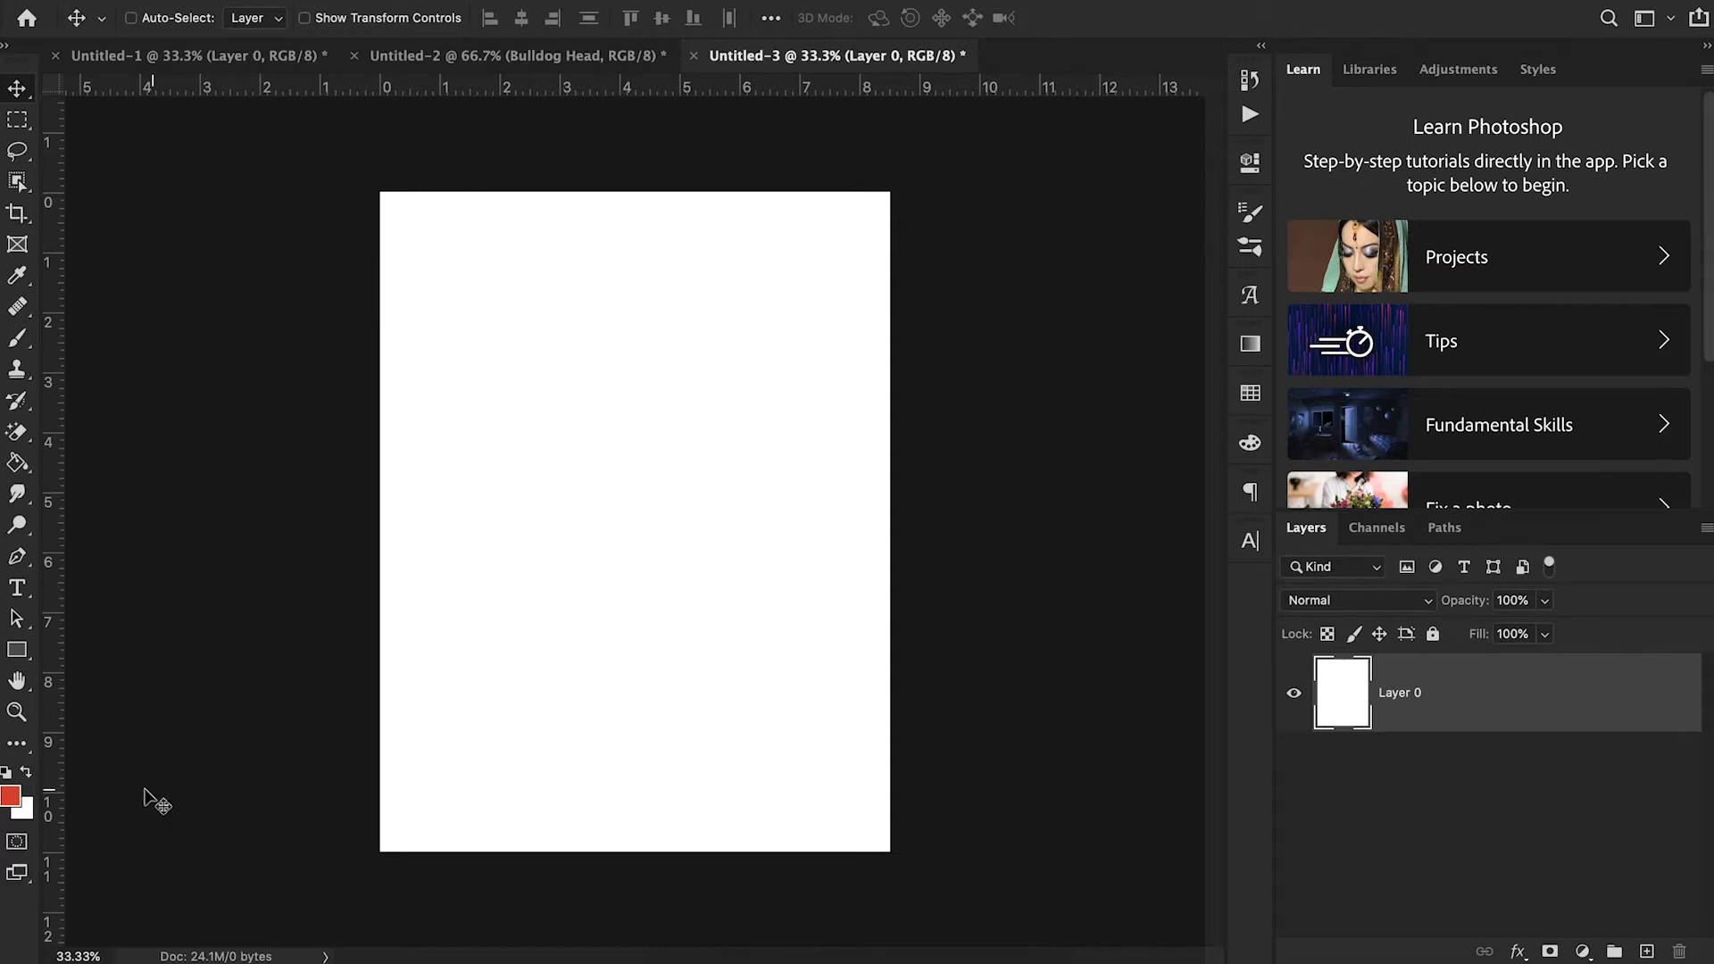
click(11, 794)
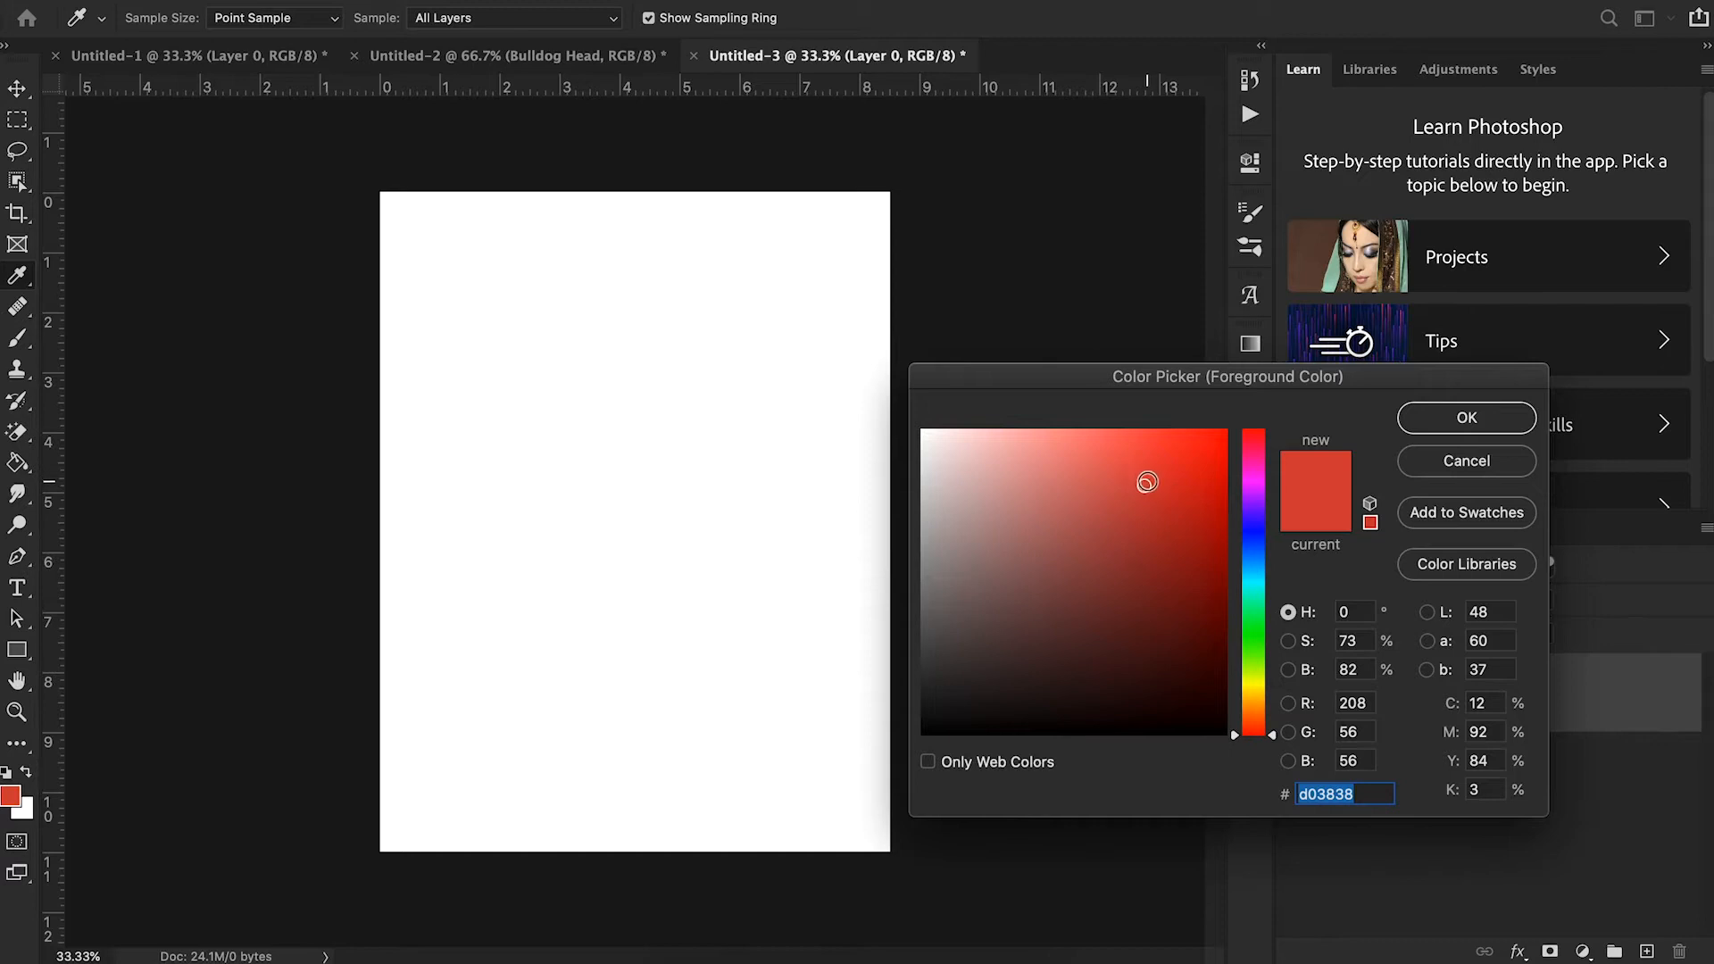
click(1419, 419)
key(v)
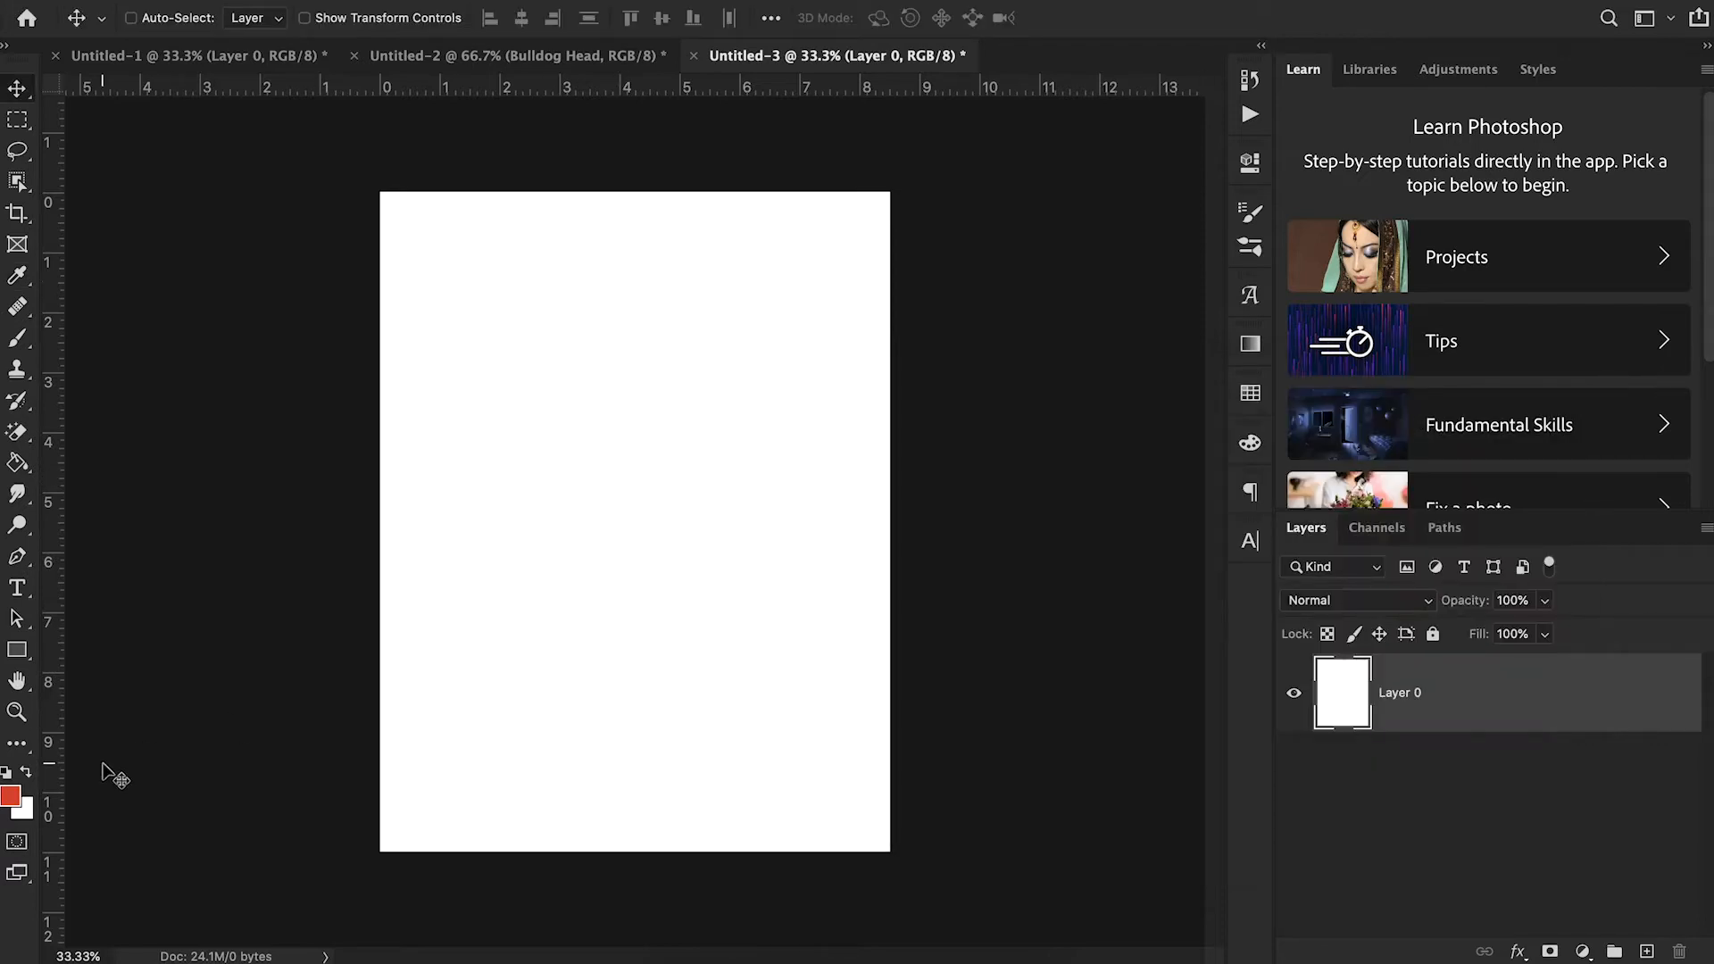
key(g)
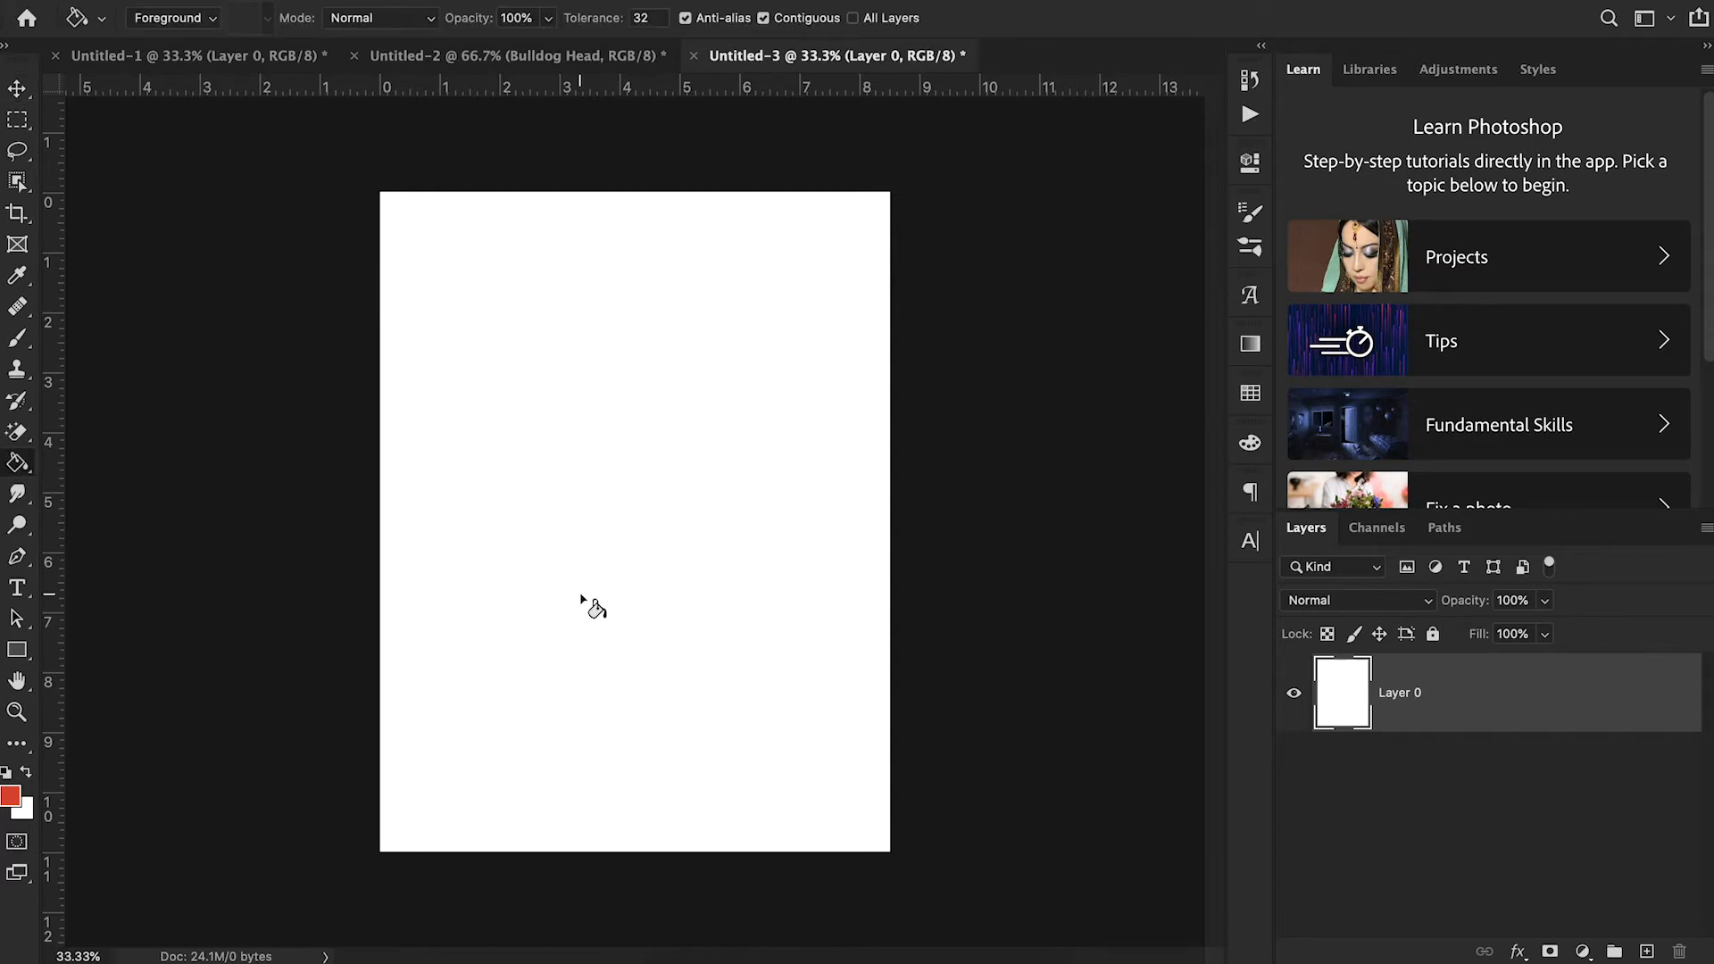
click(607, 580)
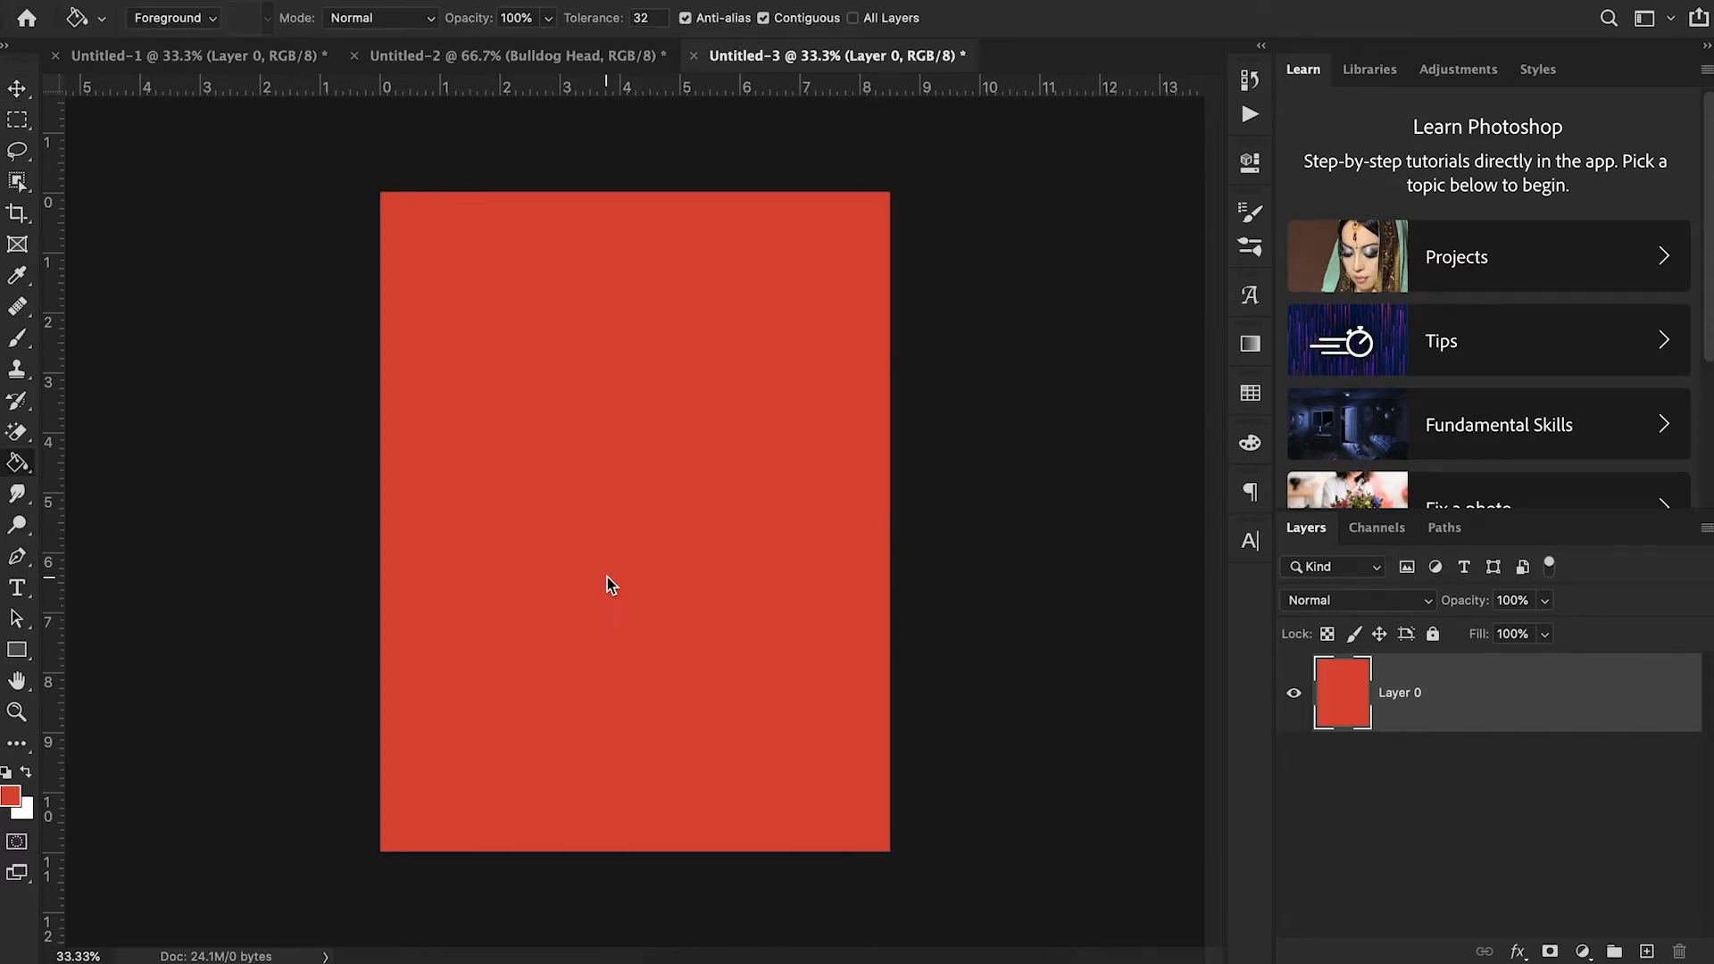
click(26, 90)
- Switch to Chrome, download the free Torn Paper Brushes from Brusheezy, and return to Photoshop
click(741, 957)
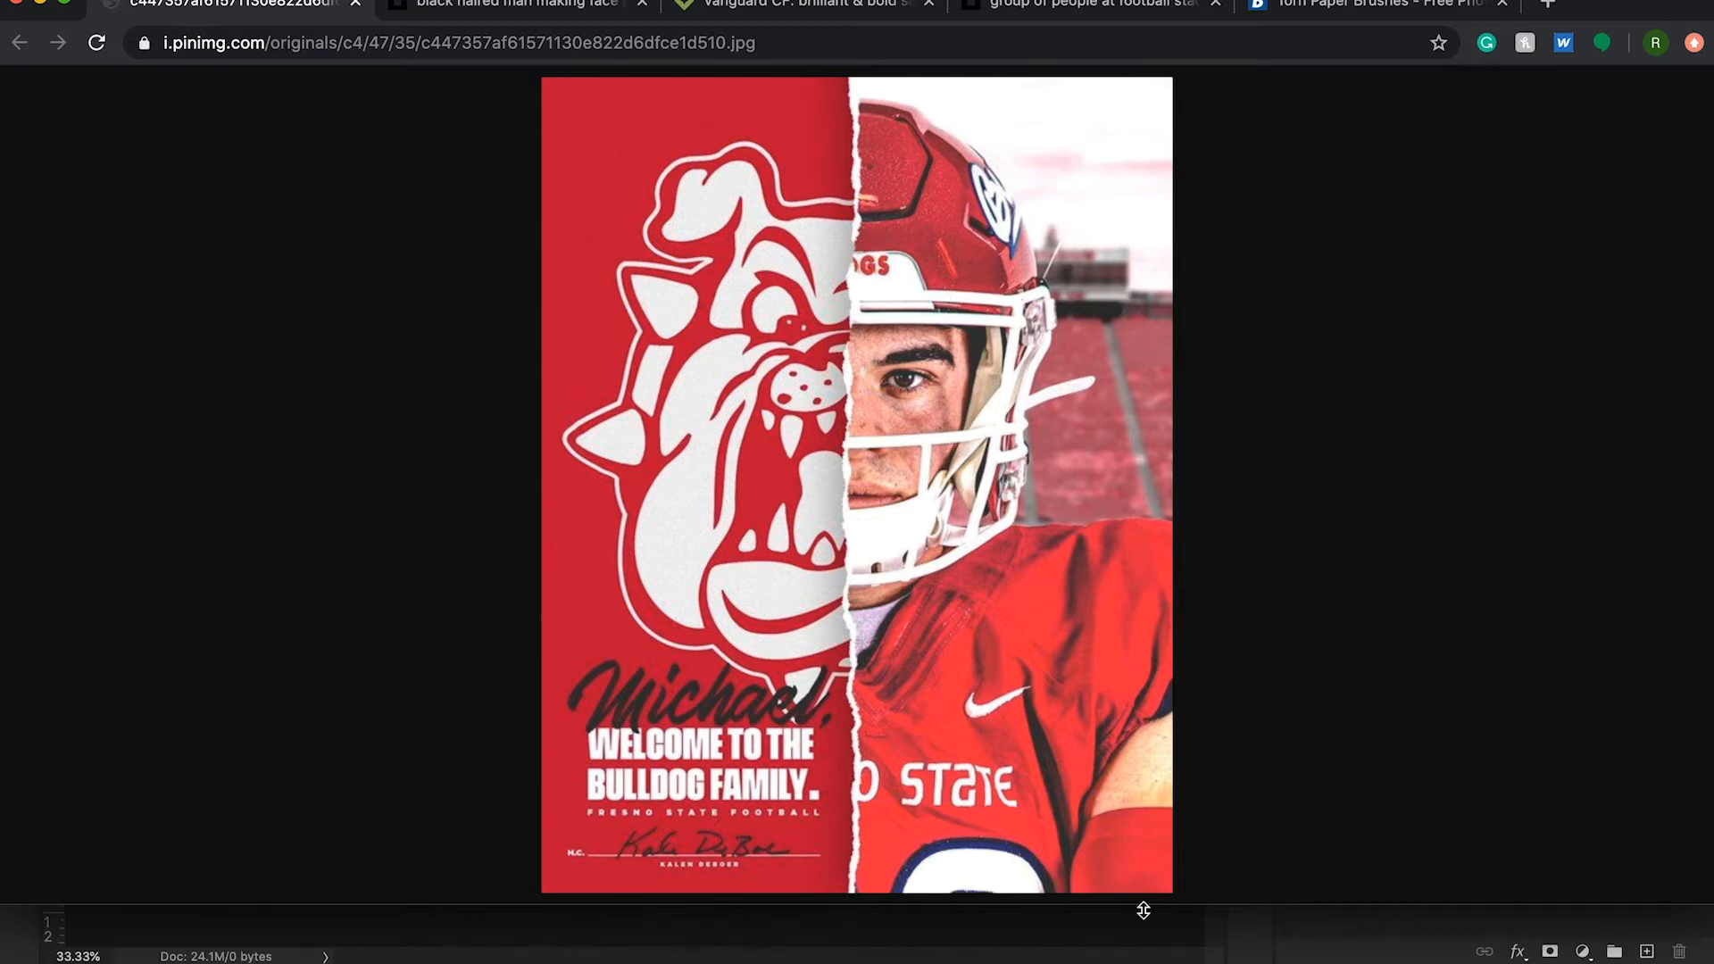
click(1303, 11)
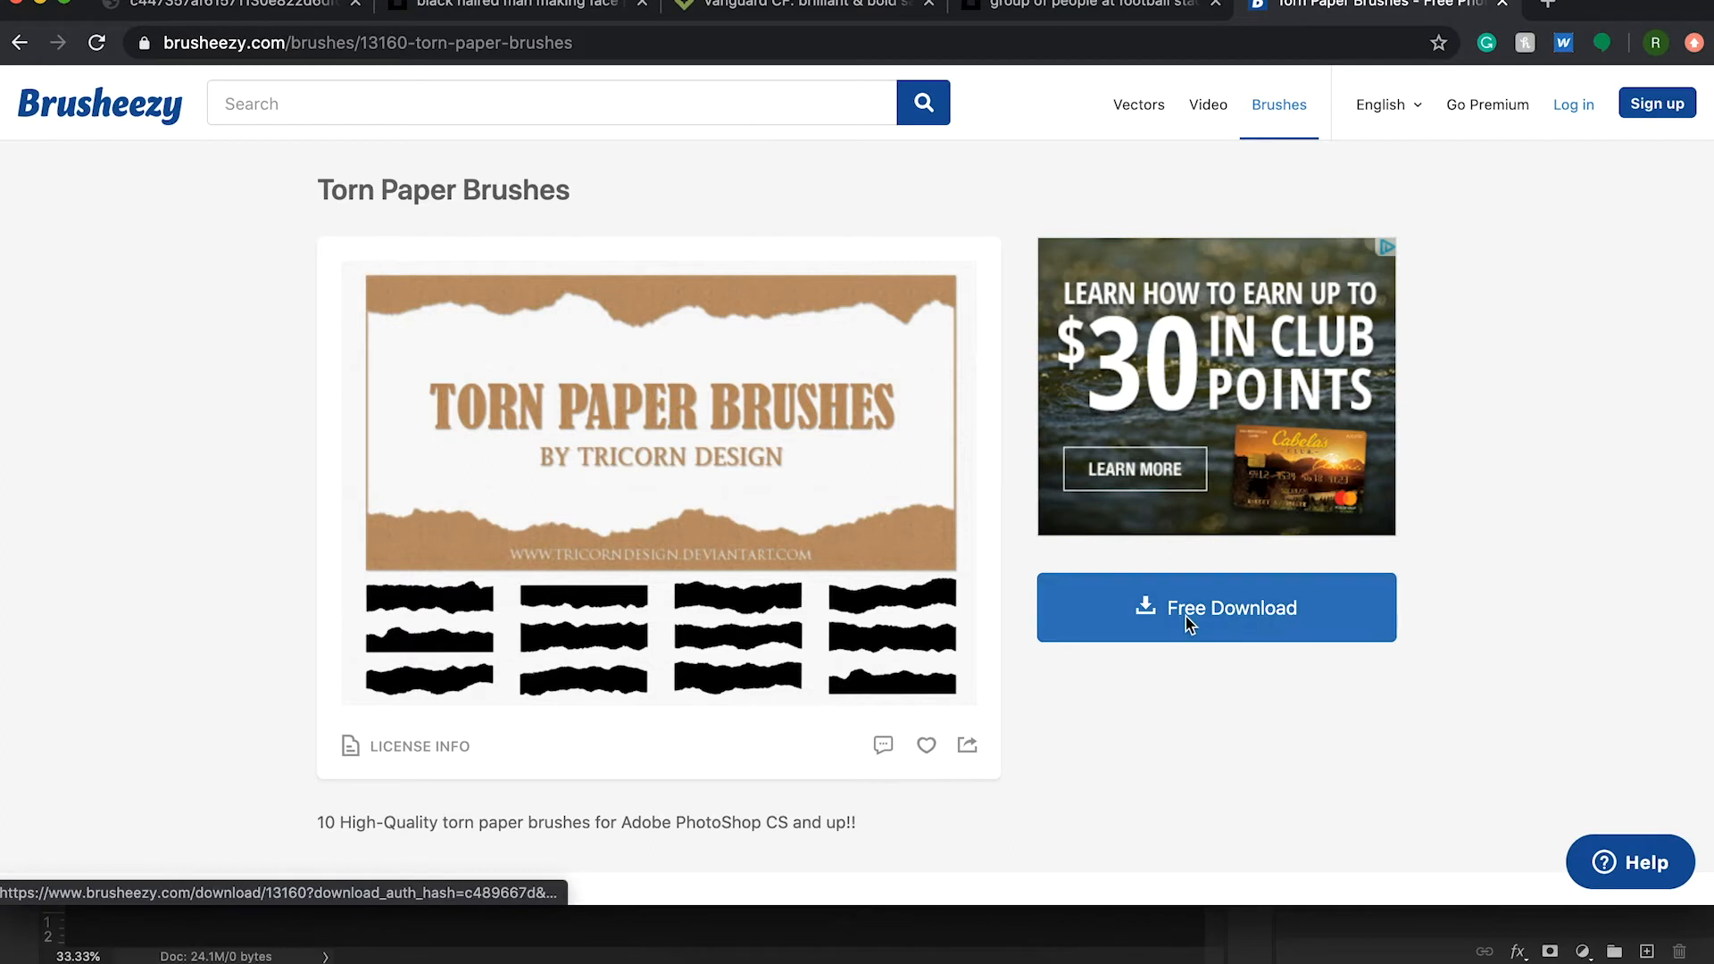
click(1225, 603)
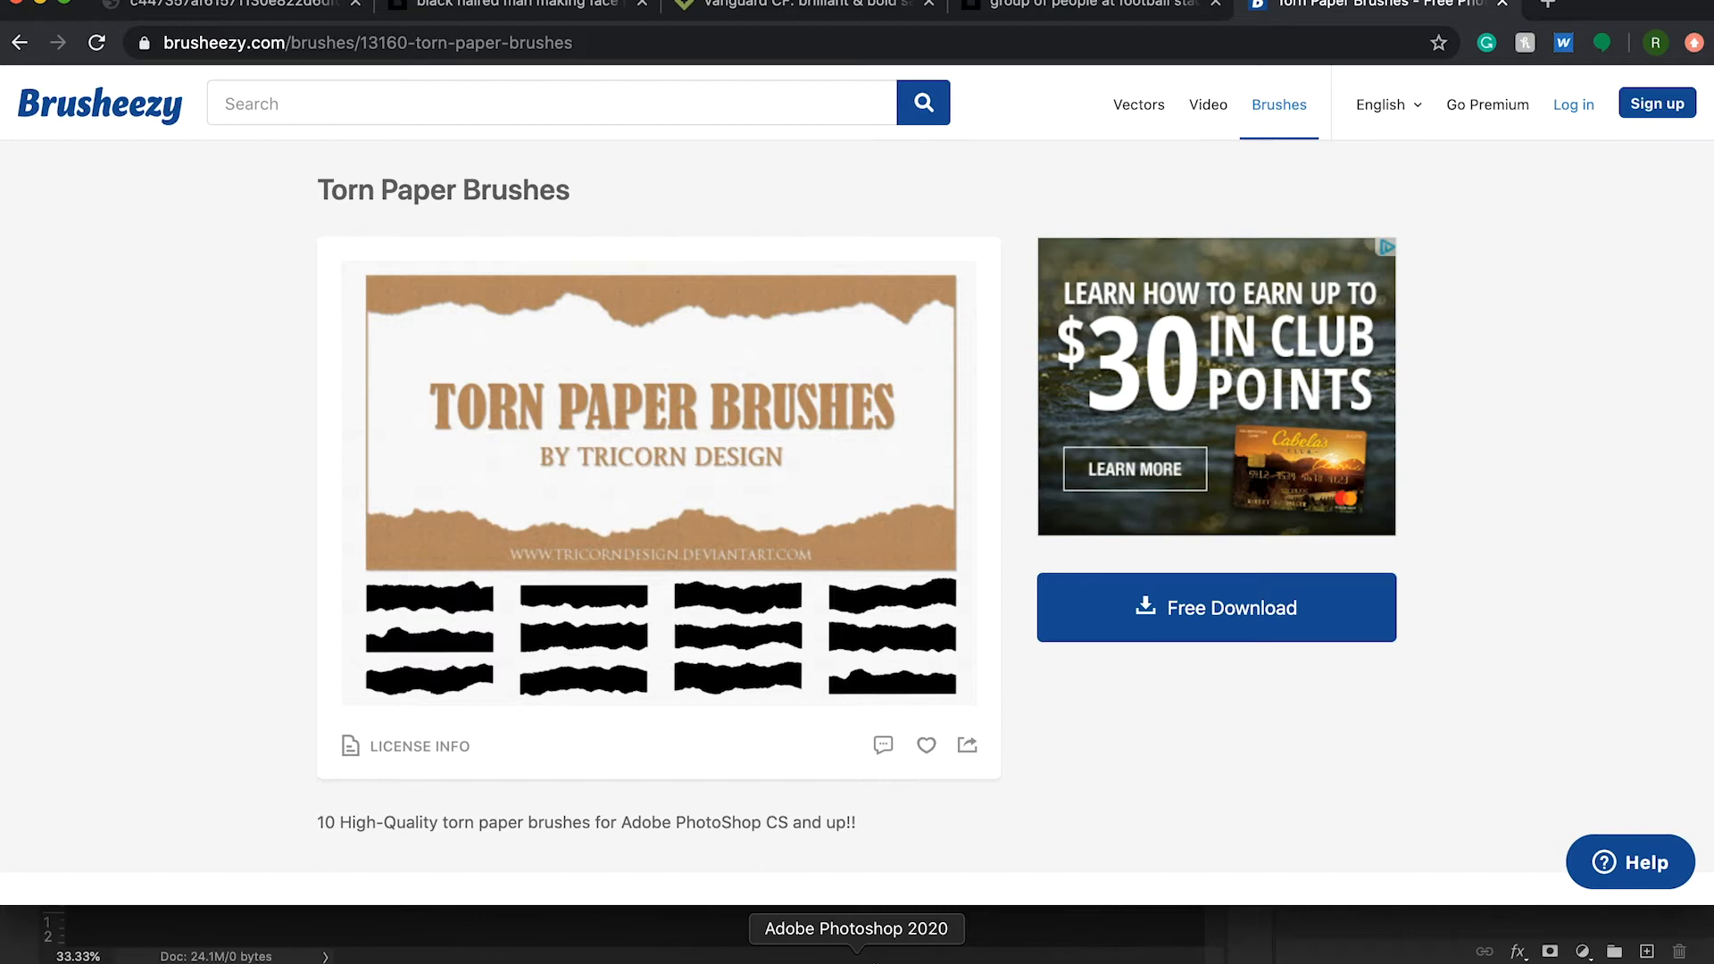
click(856, 957)
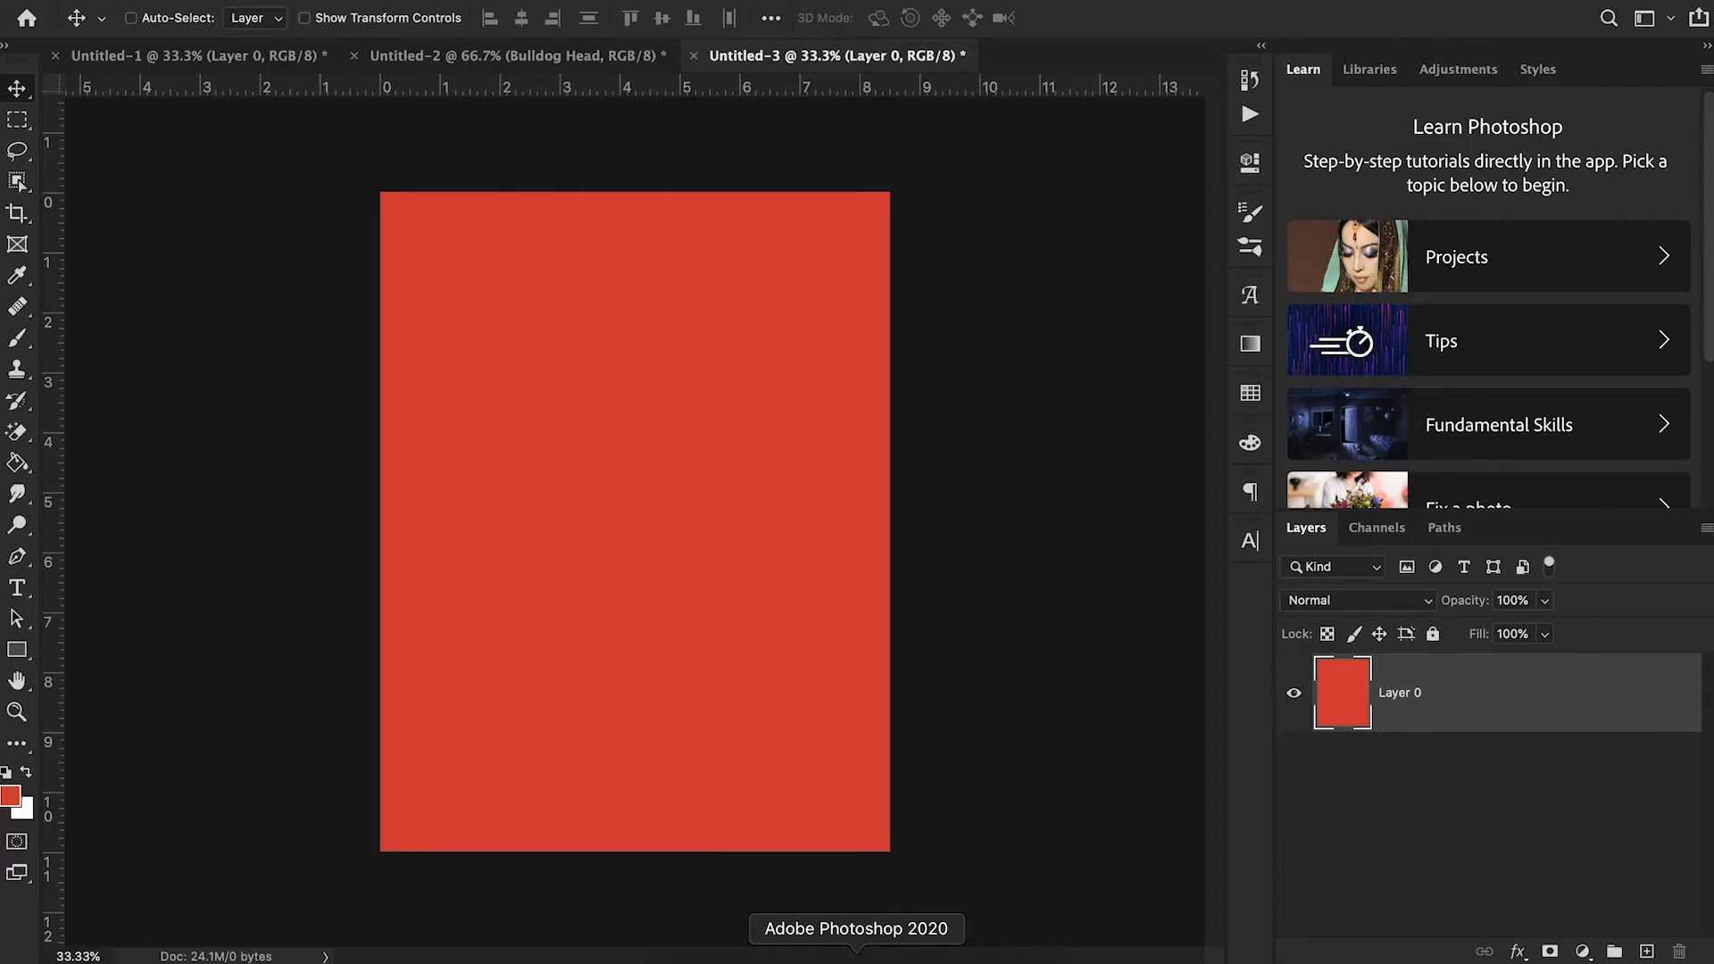
- Activate the Brush tool and examine the preset management options and the installed torn paper brushes
key(b)
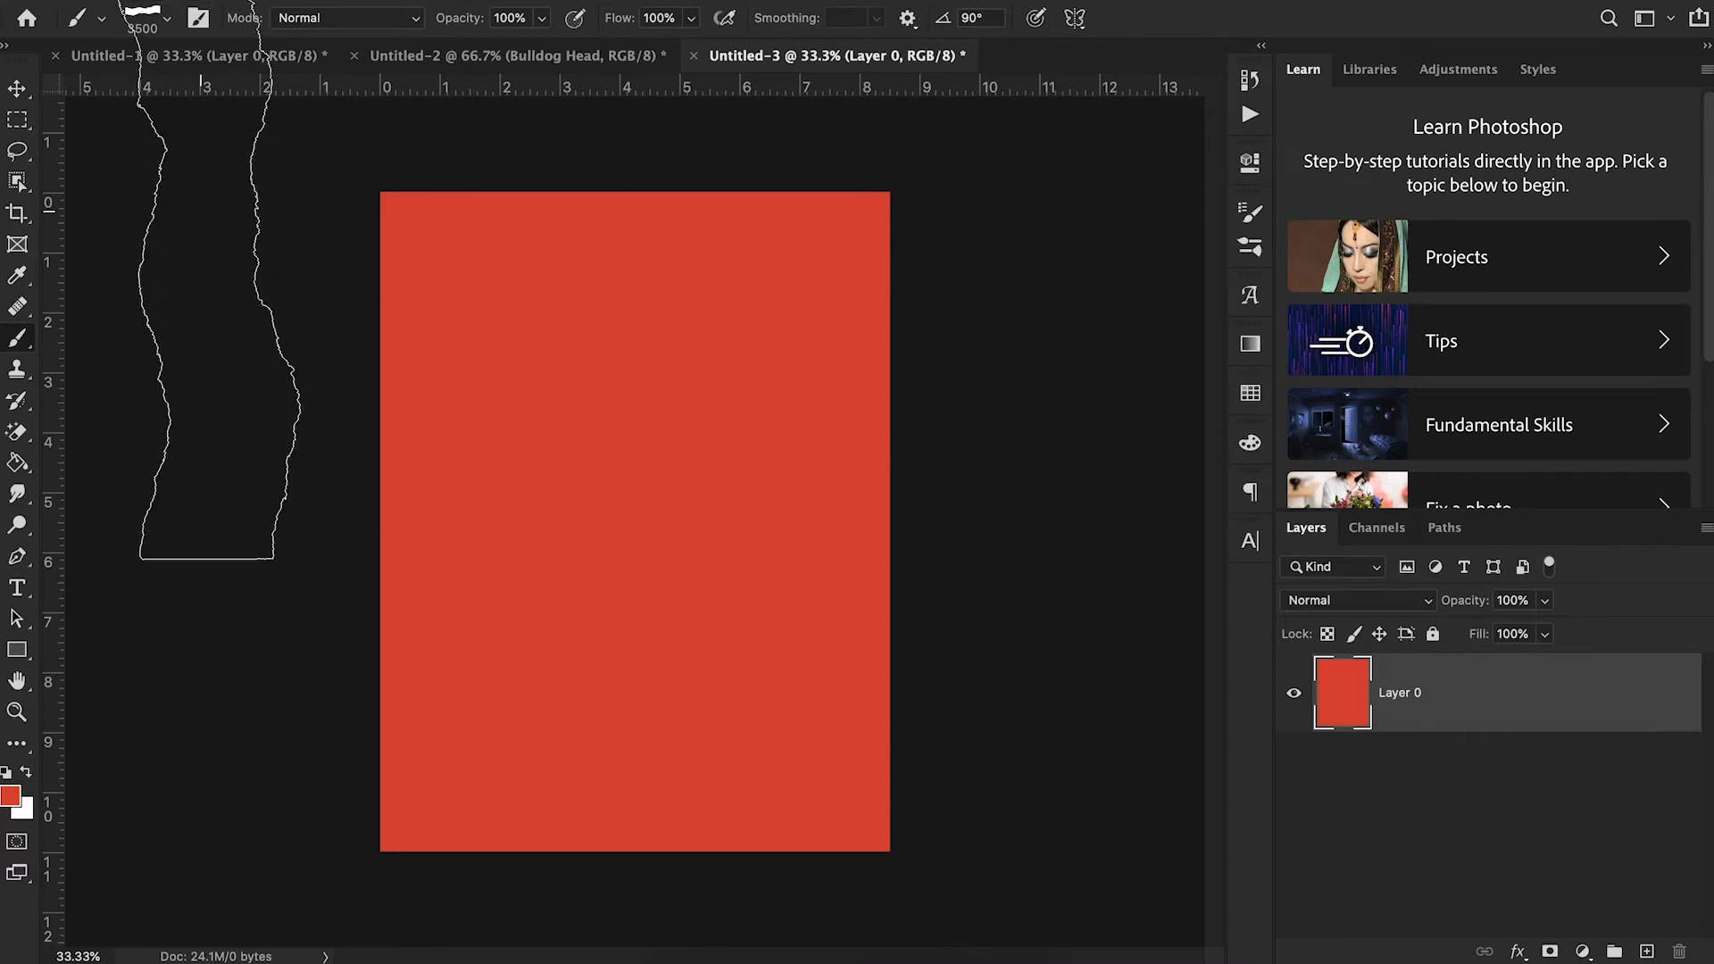
click(168, 20)
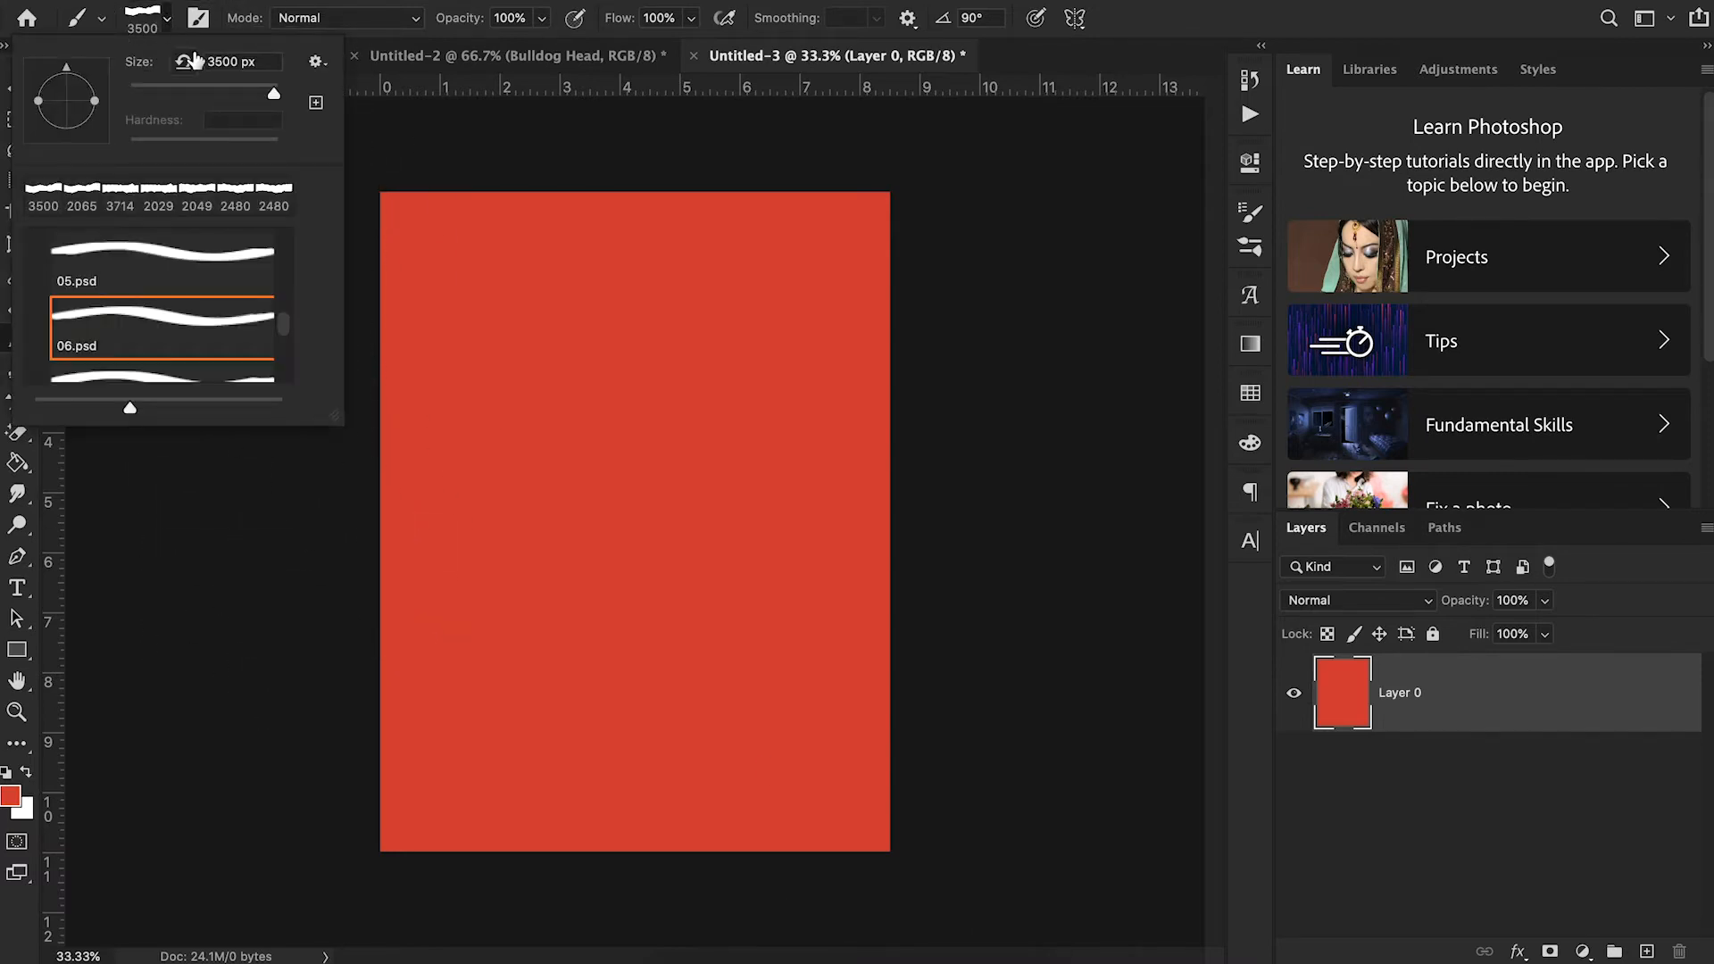
click(316, 63)
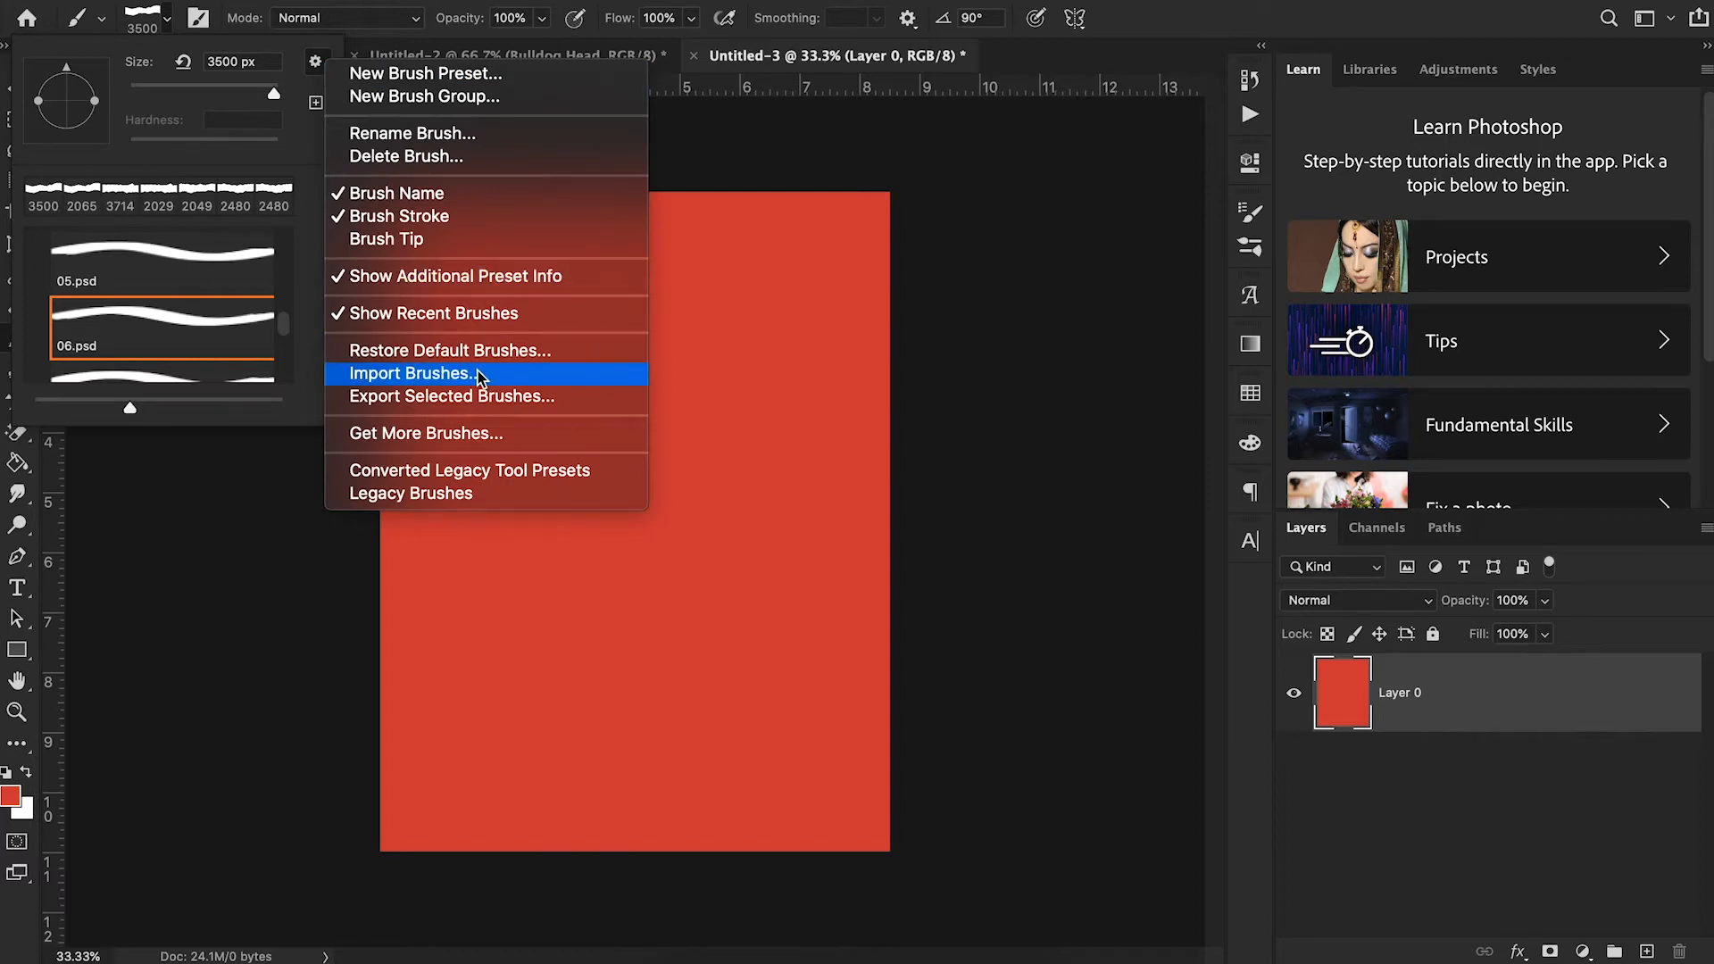
click(773, 391)
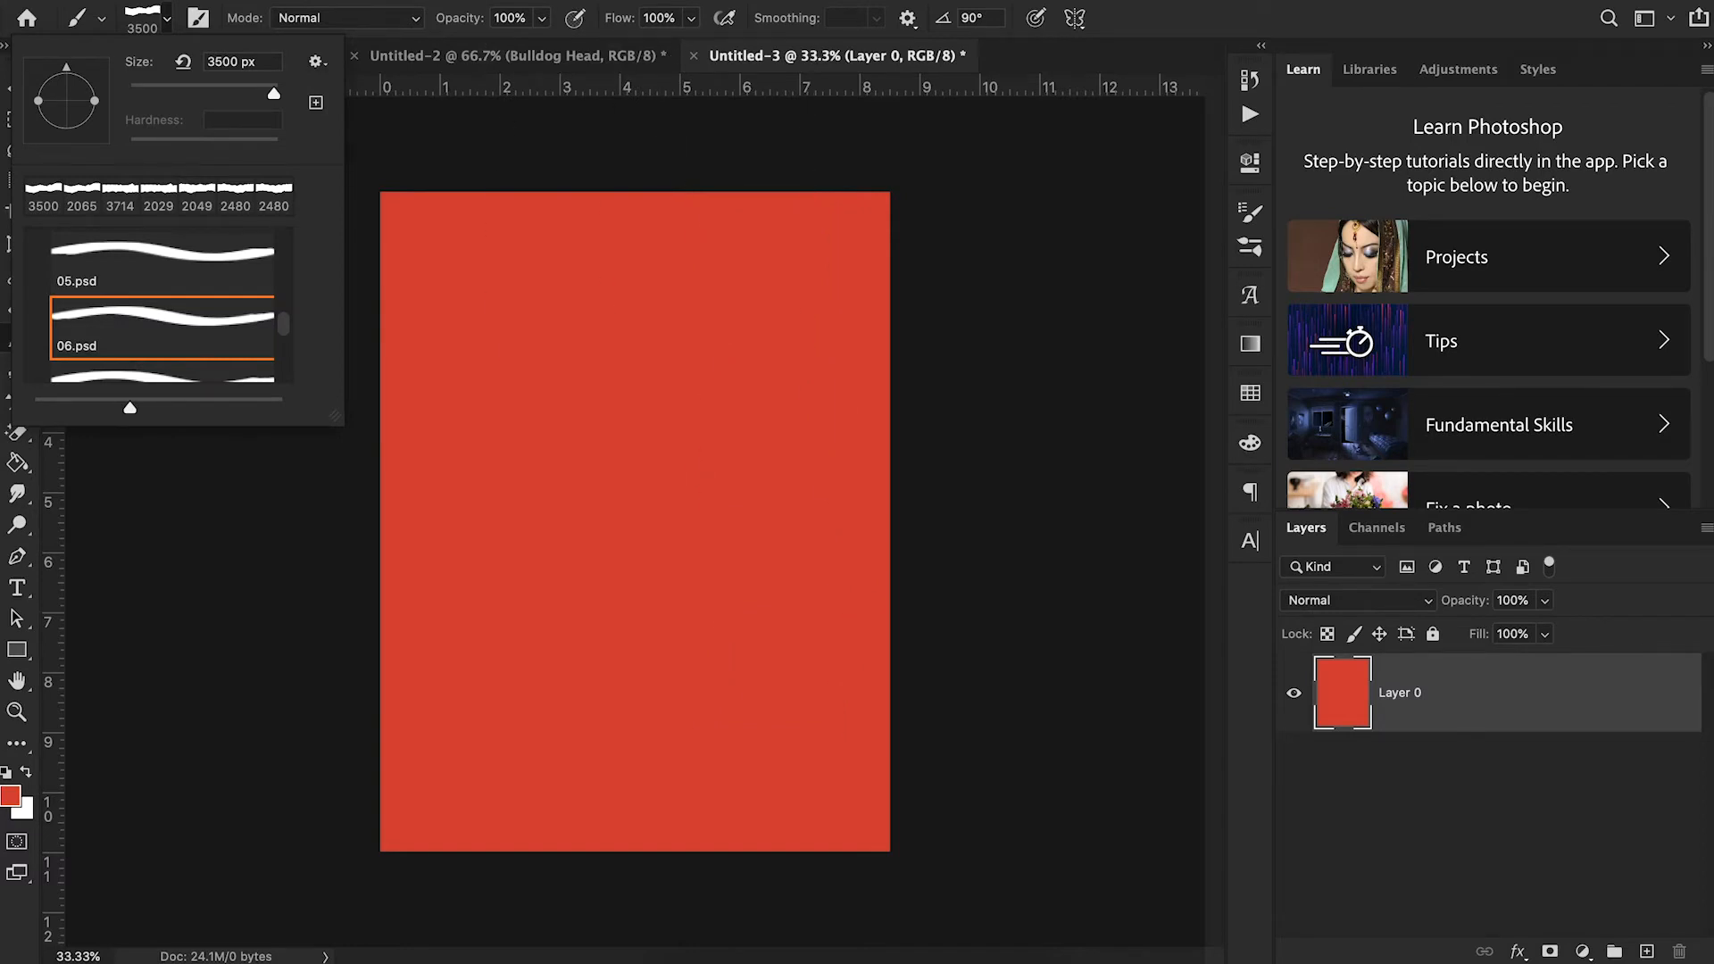
click(165, 20)
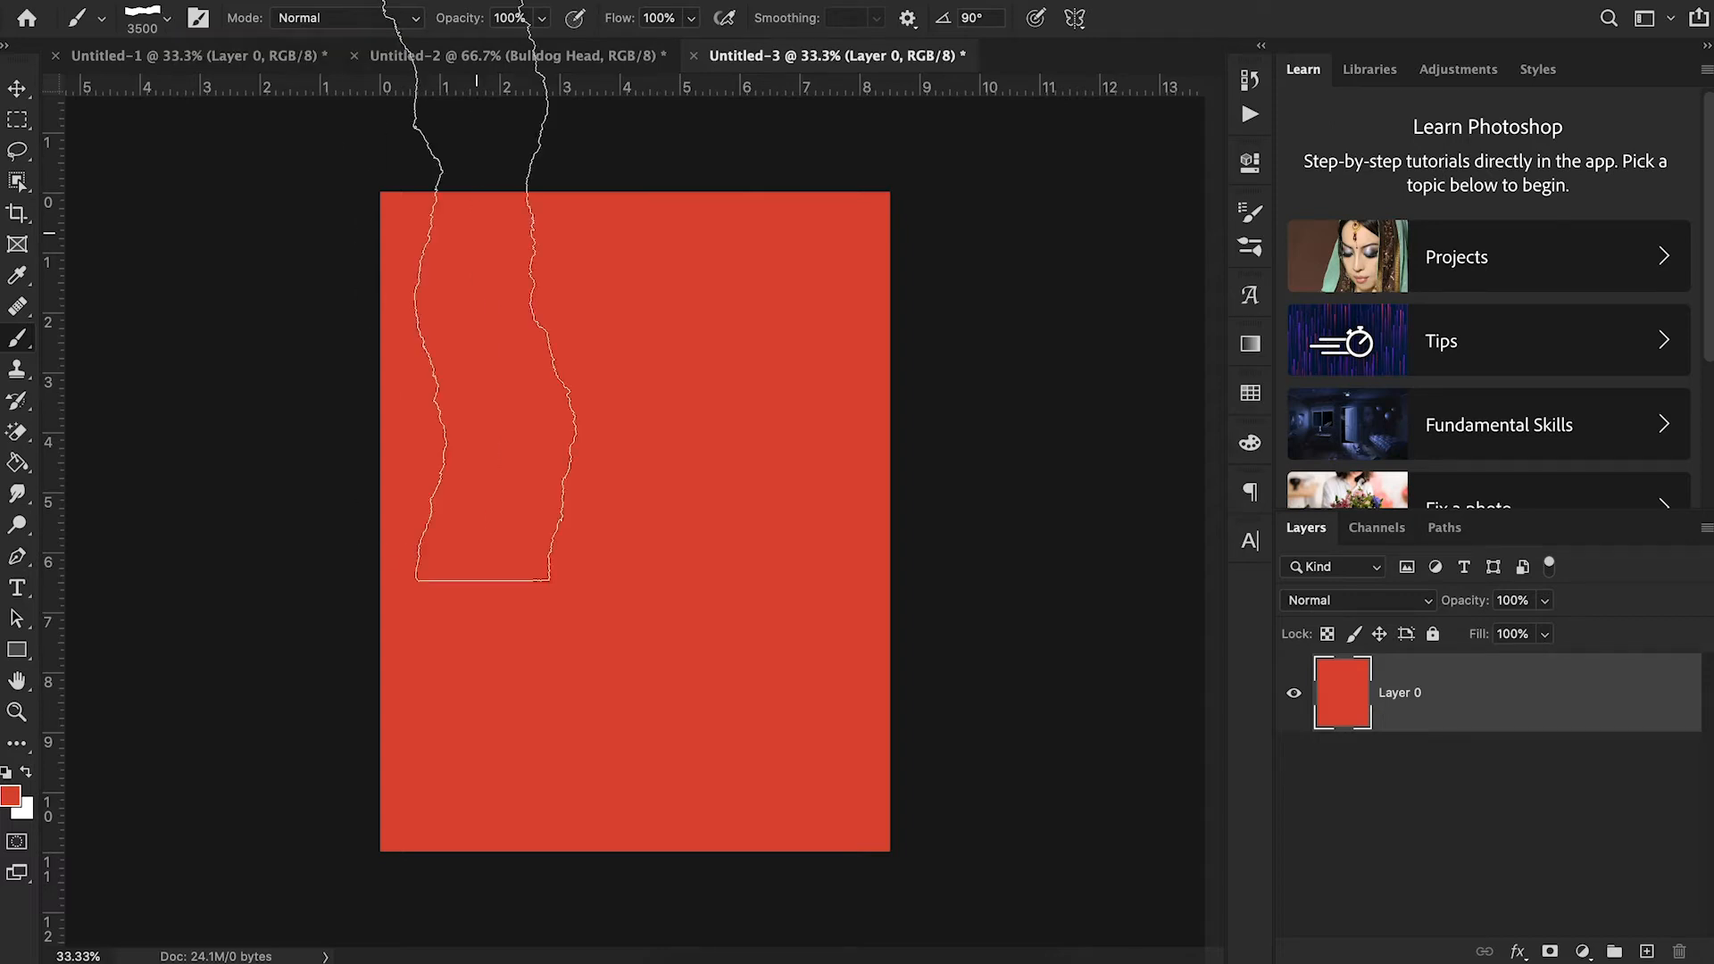
click(163, 21)
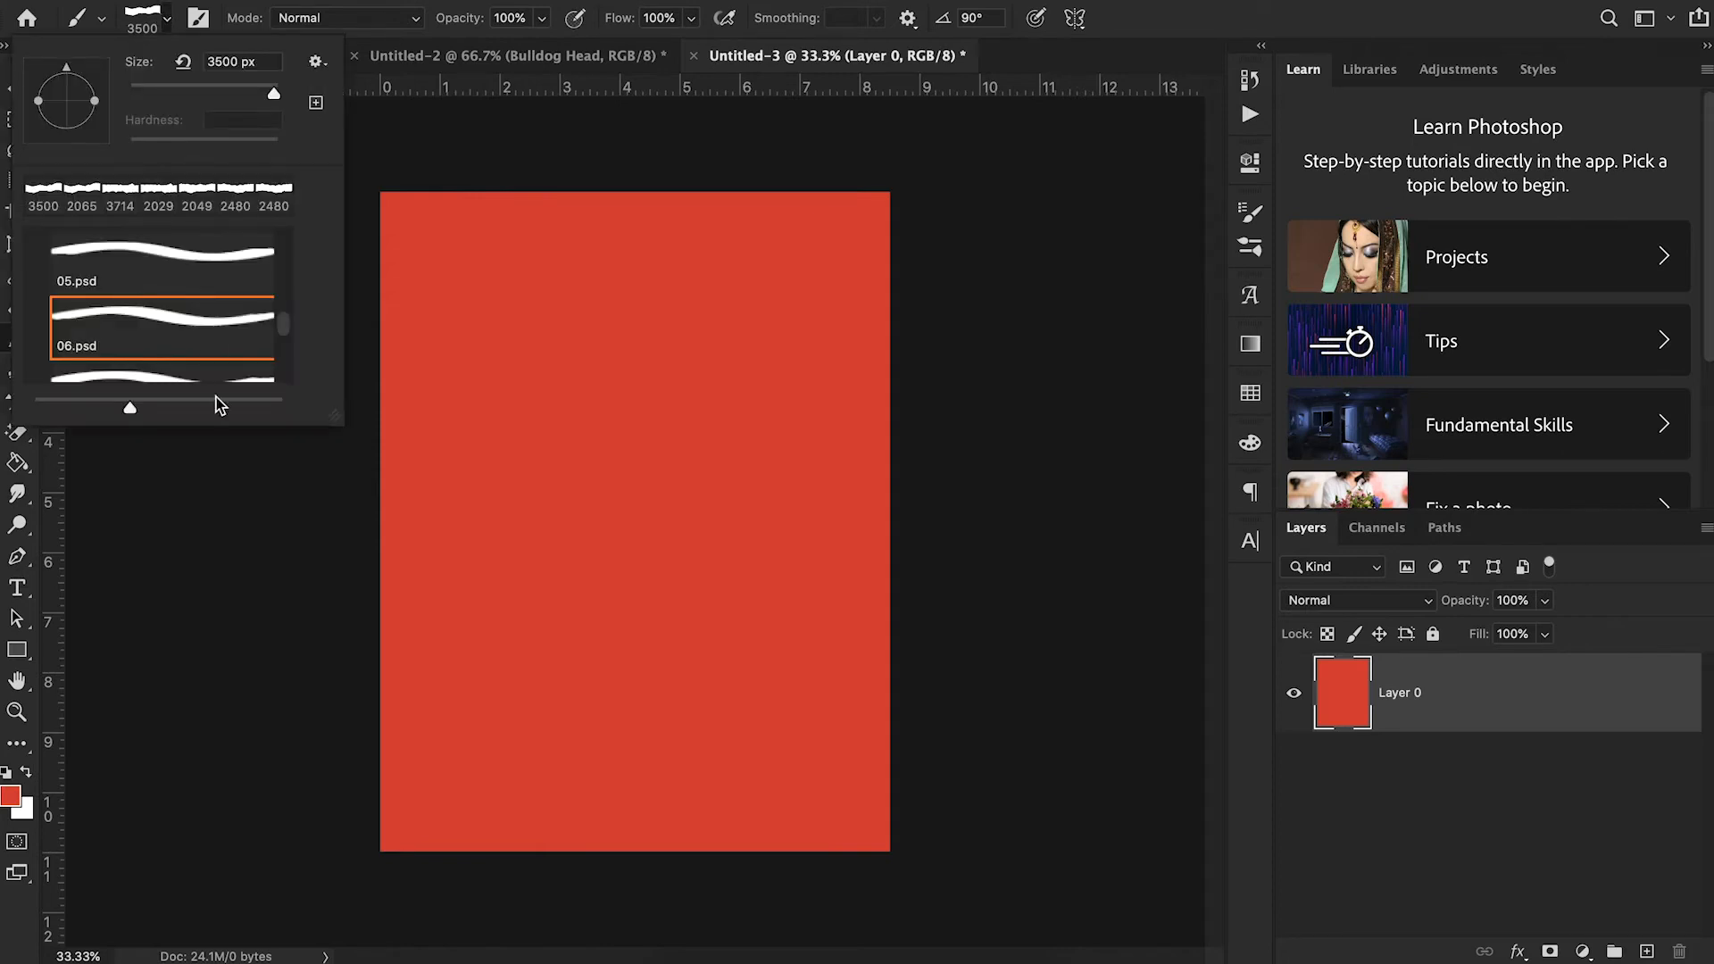
scroll(218, 329, down, 2)
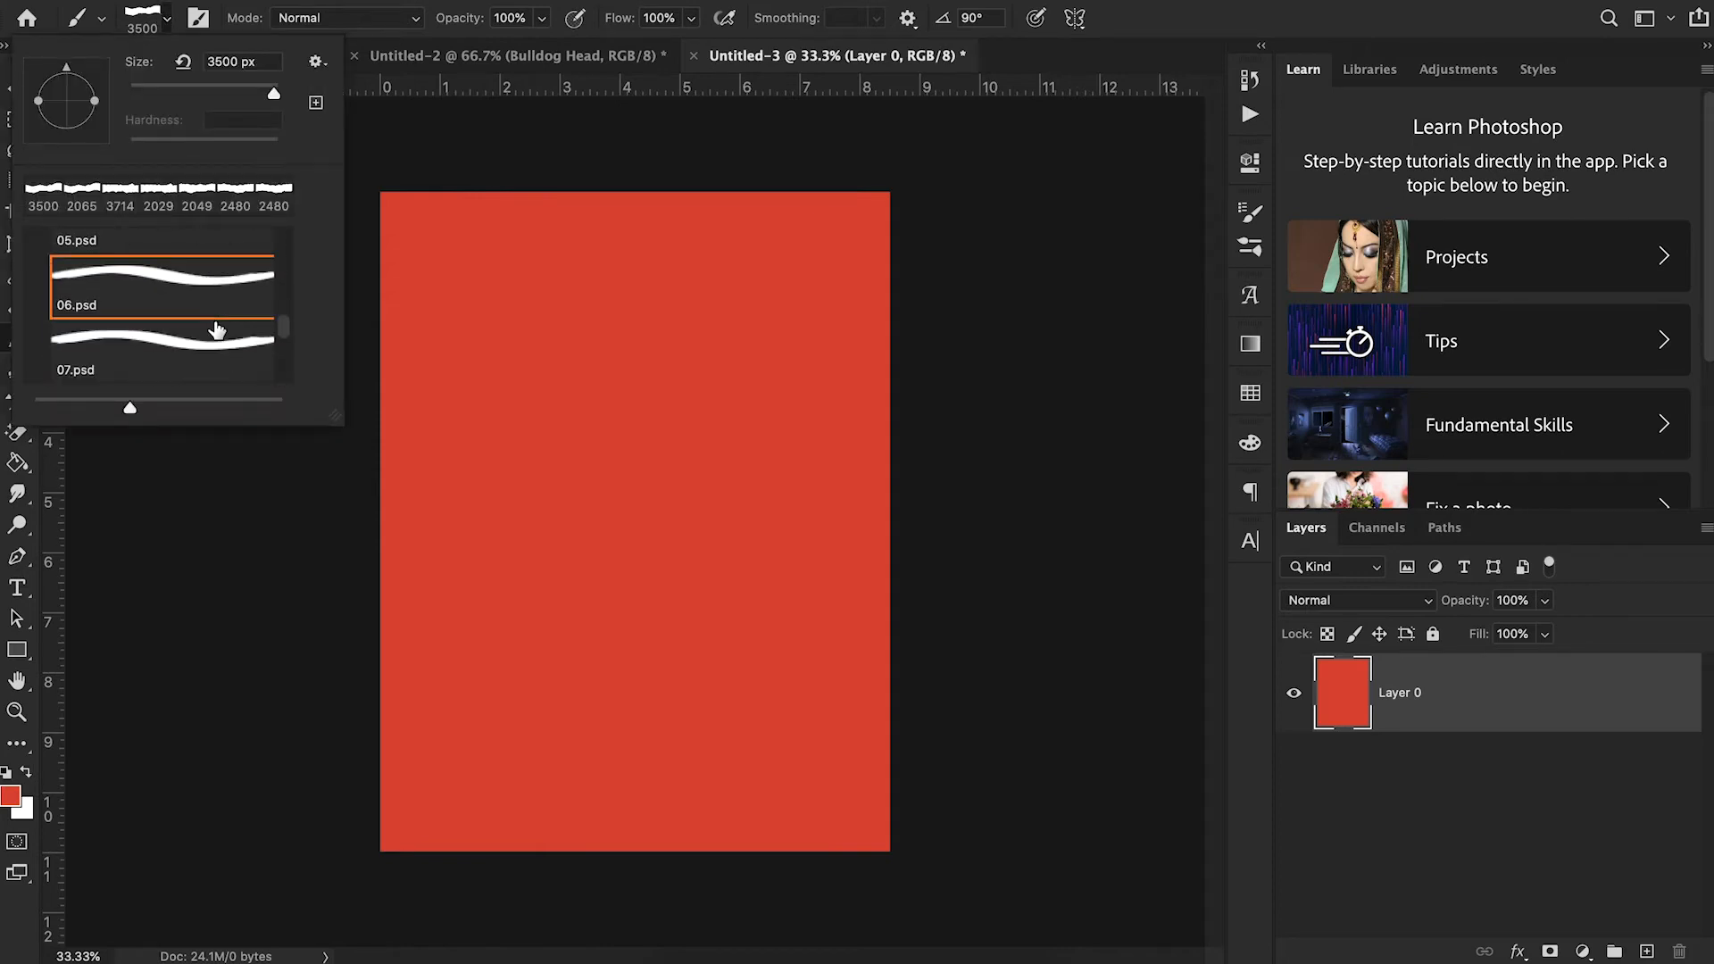
scroll(216, 330, down, 3)
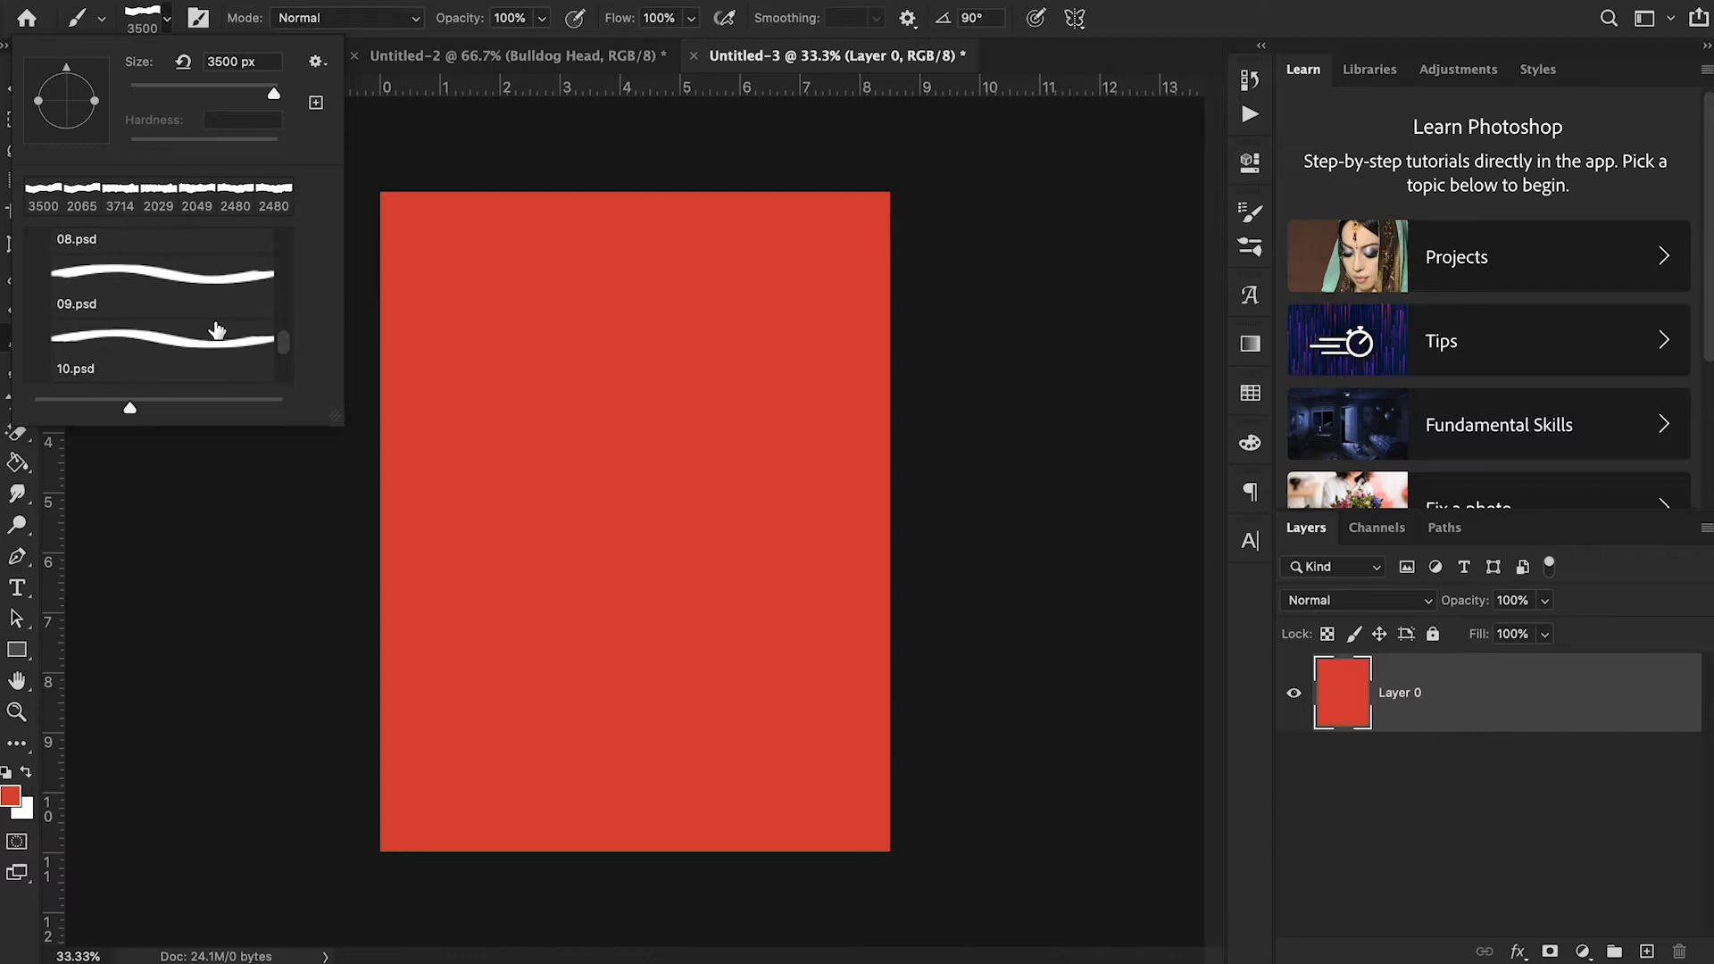
scroll(217, 330, down, 2)
scroll(216, 330, up, 4)
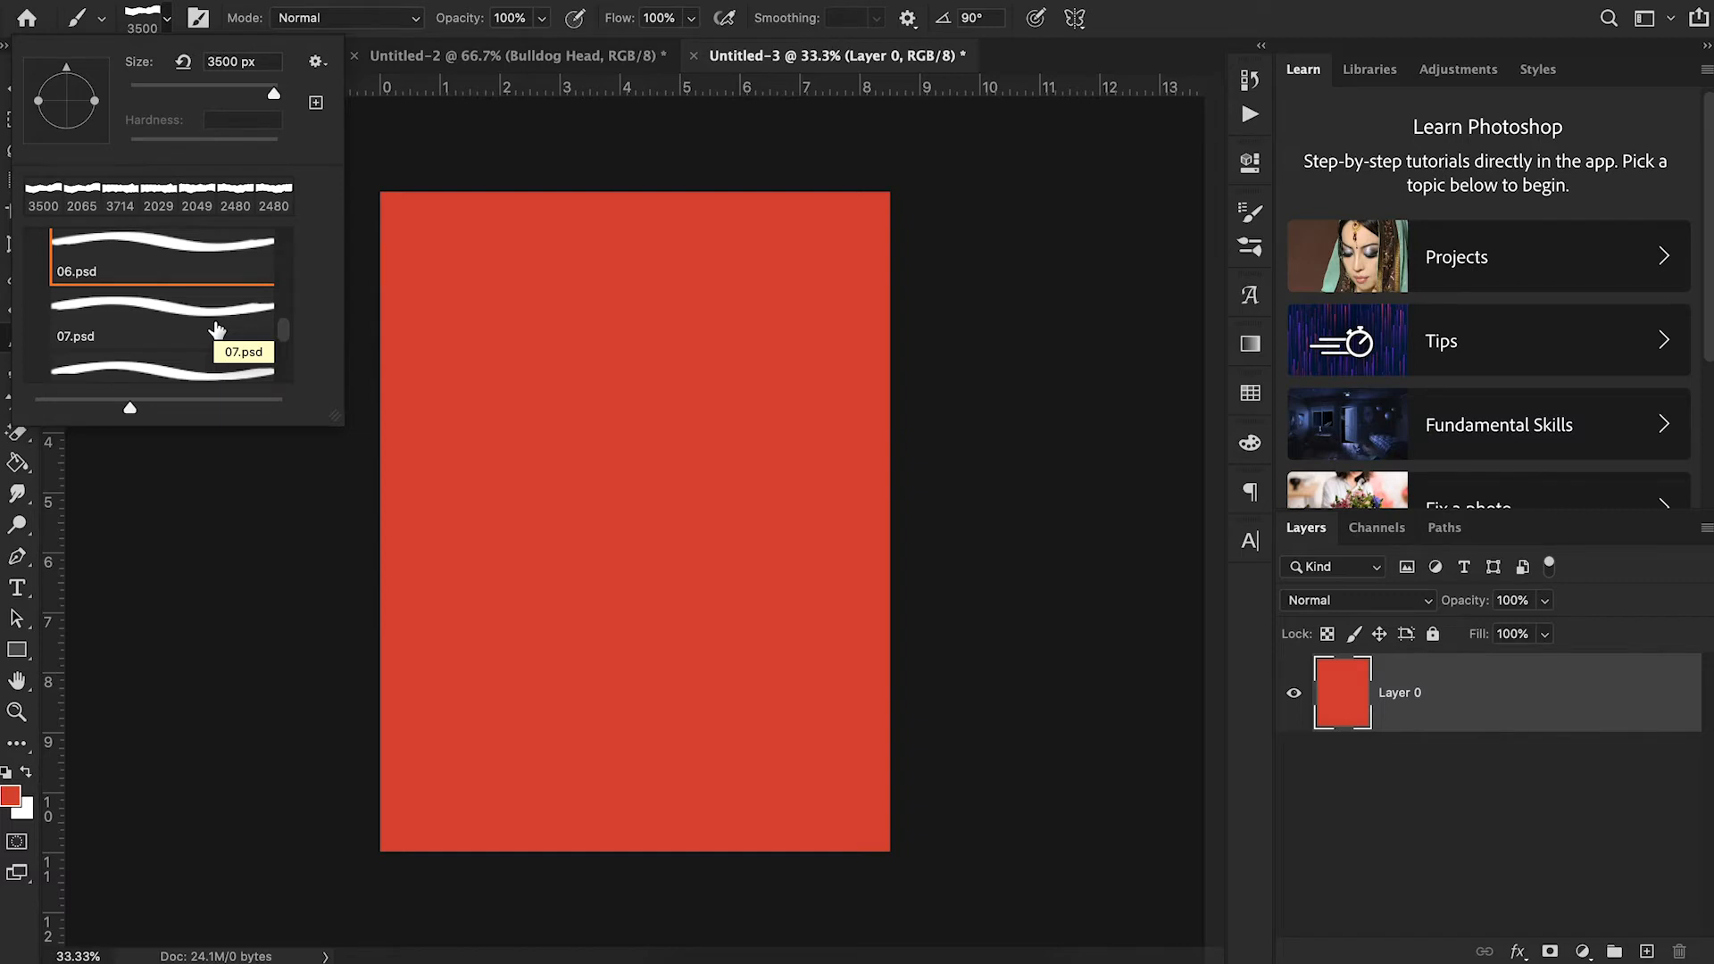
click(167, 19)
click(167, 19)
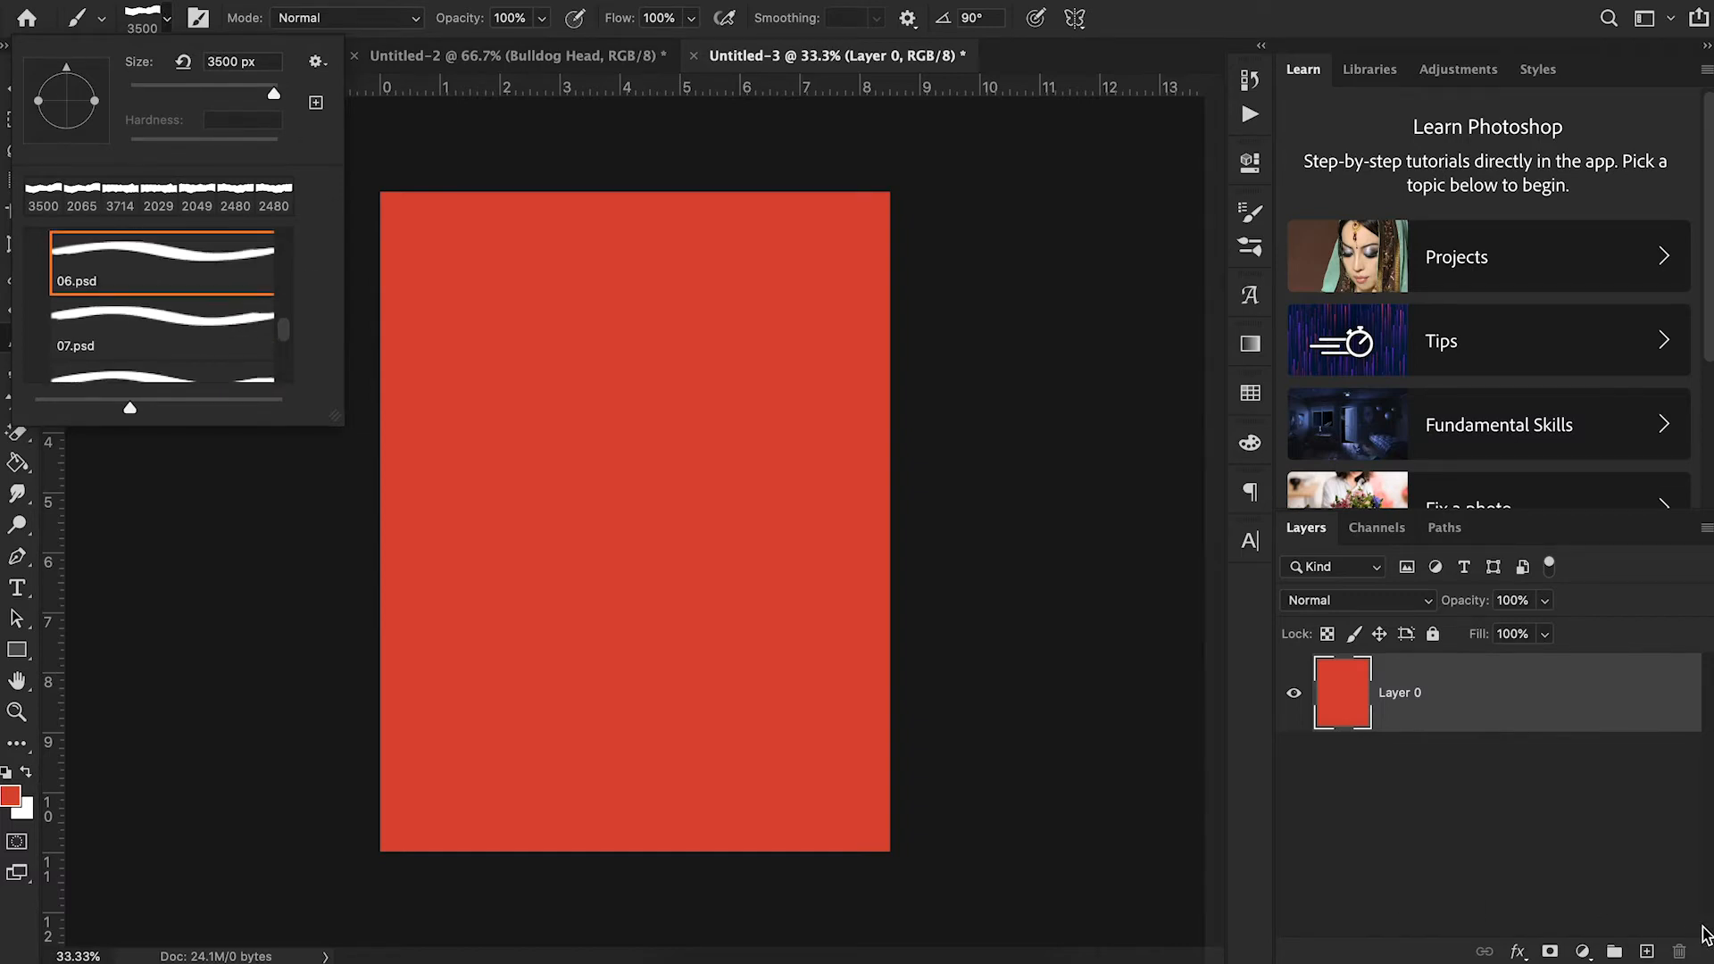
- On a new layer above the red fill, paint the right side of the canvas white with a vertical torn edge using the 3500 px brush
click(1646, 951)
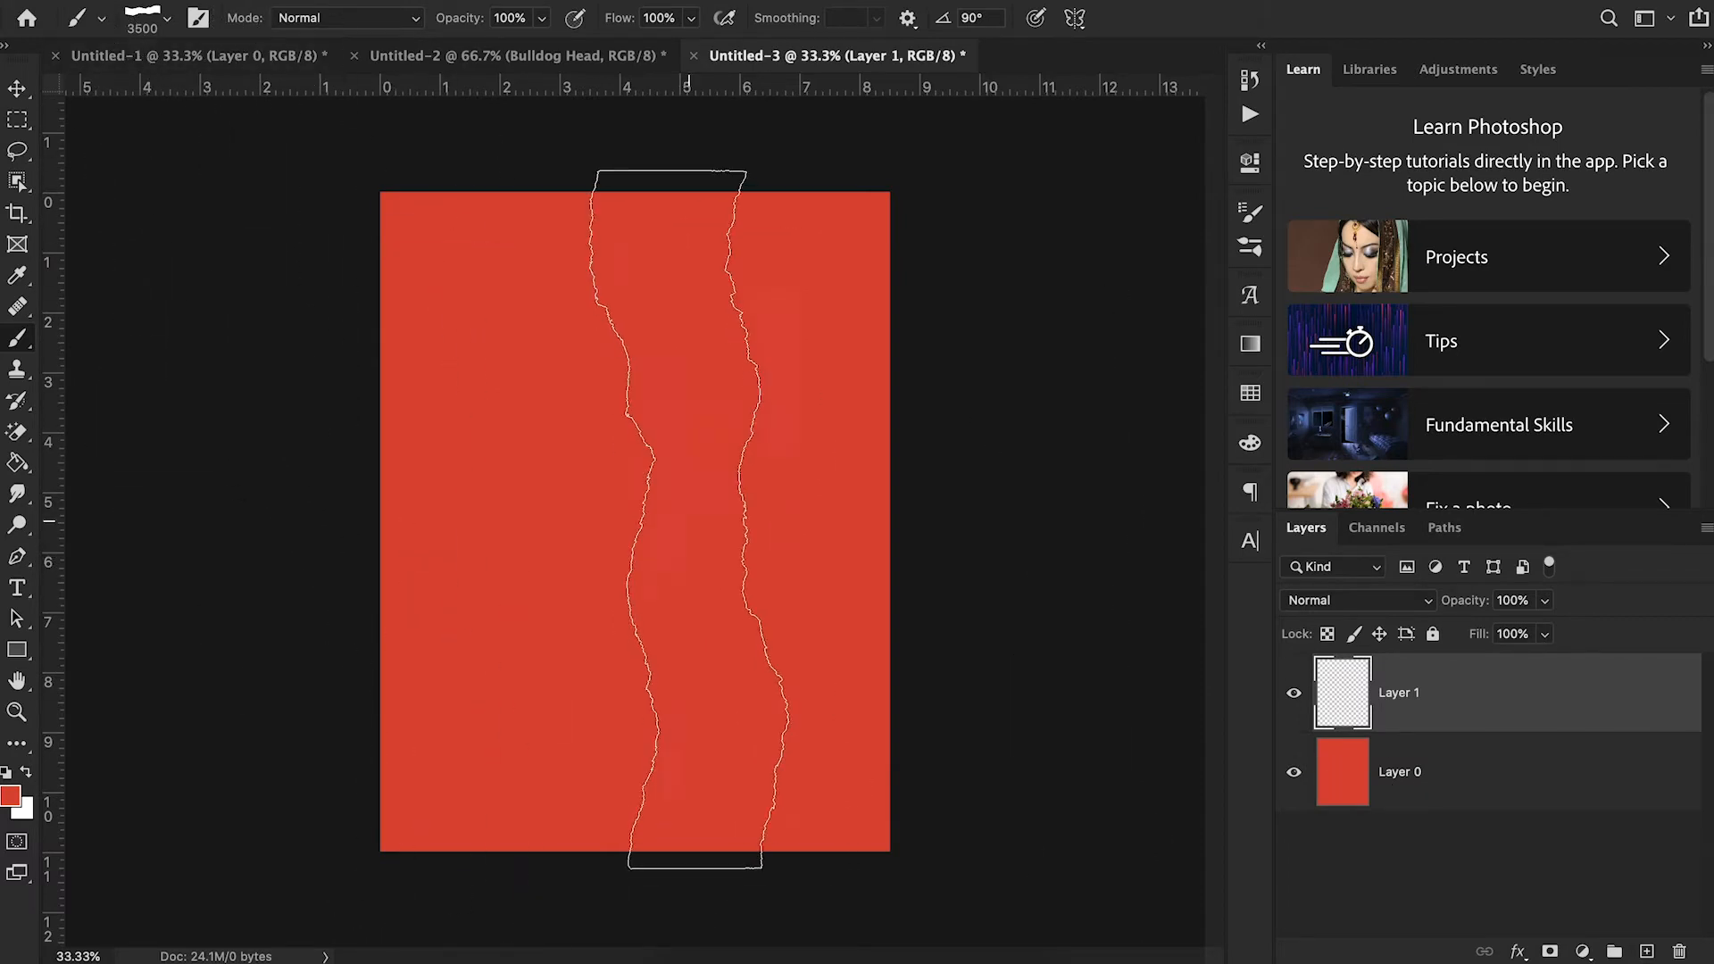
click(26, 772)
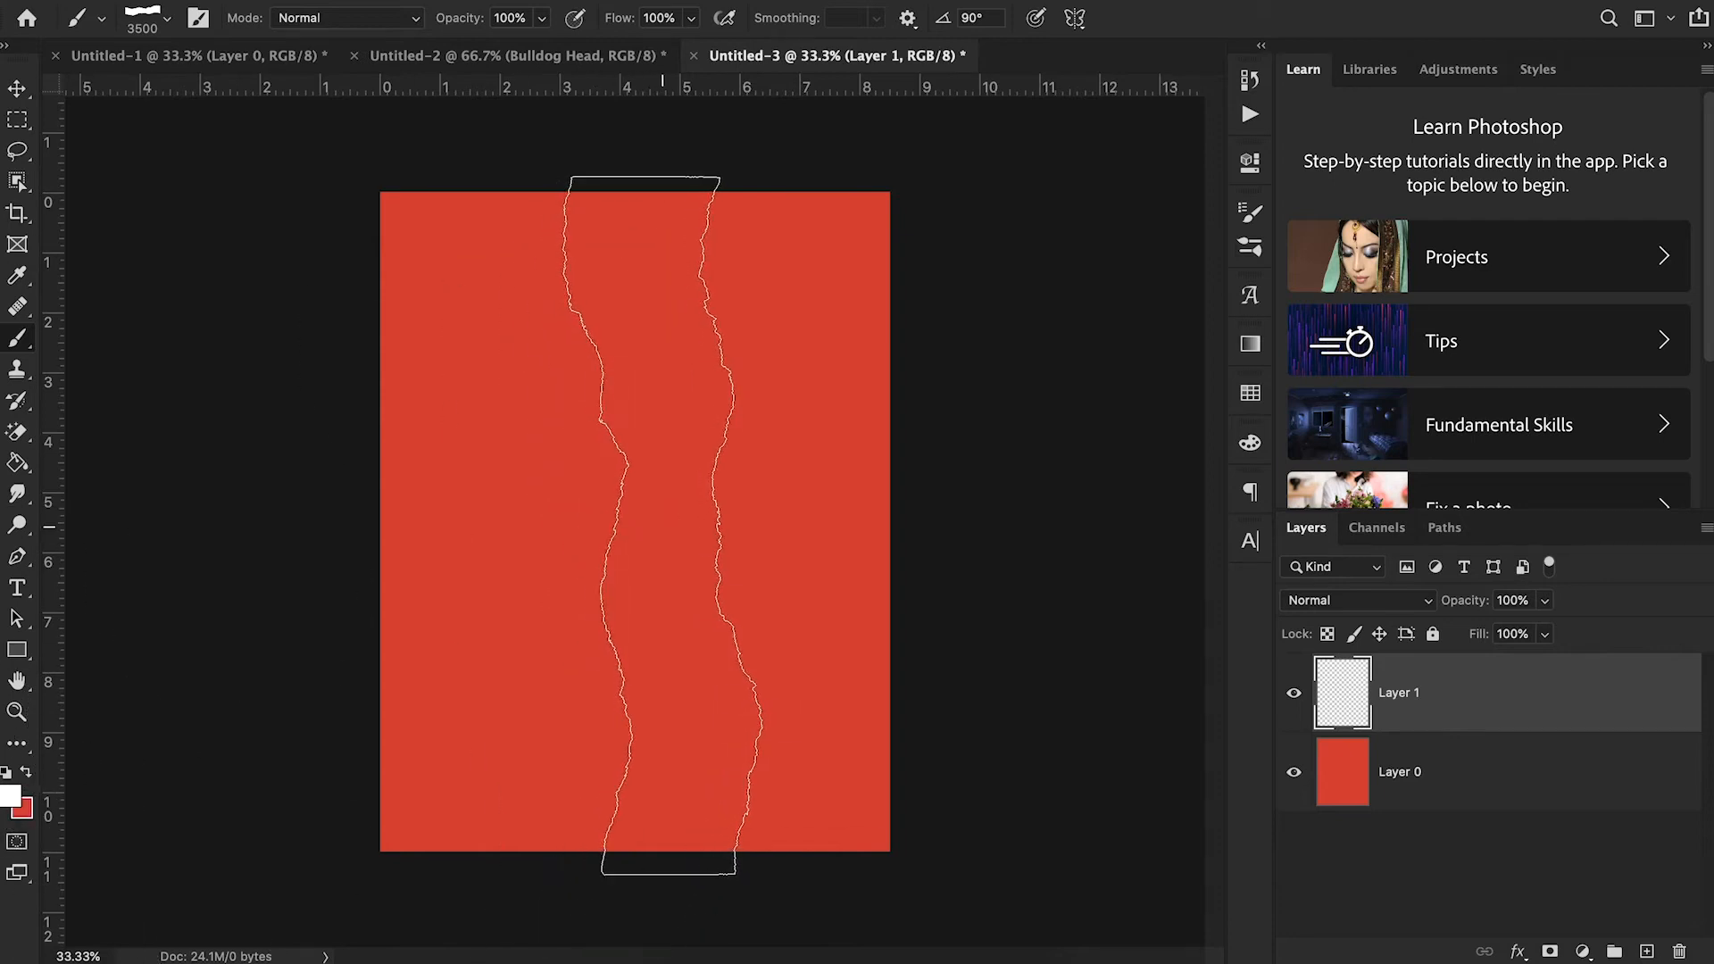
click(665, 524)
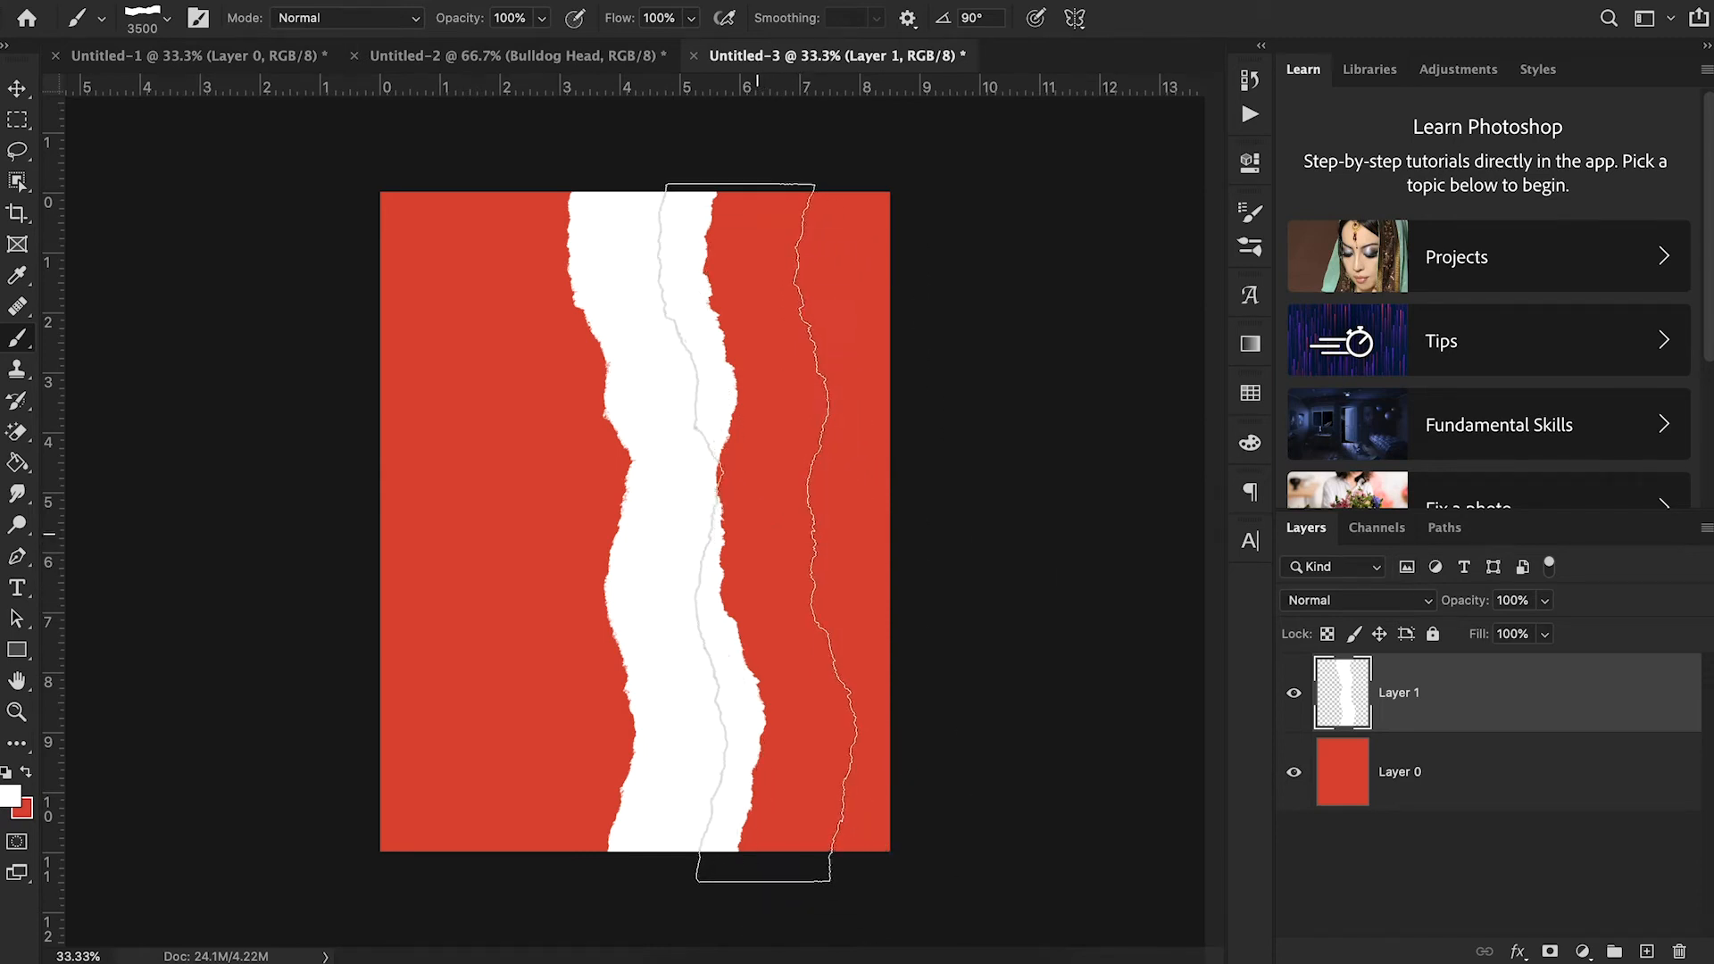
drag(746, 527, 1061, 523)
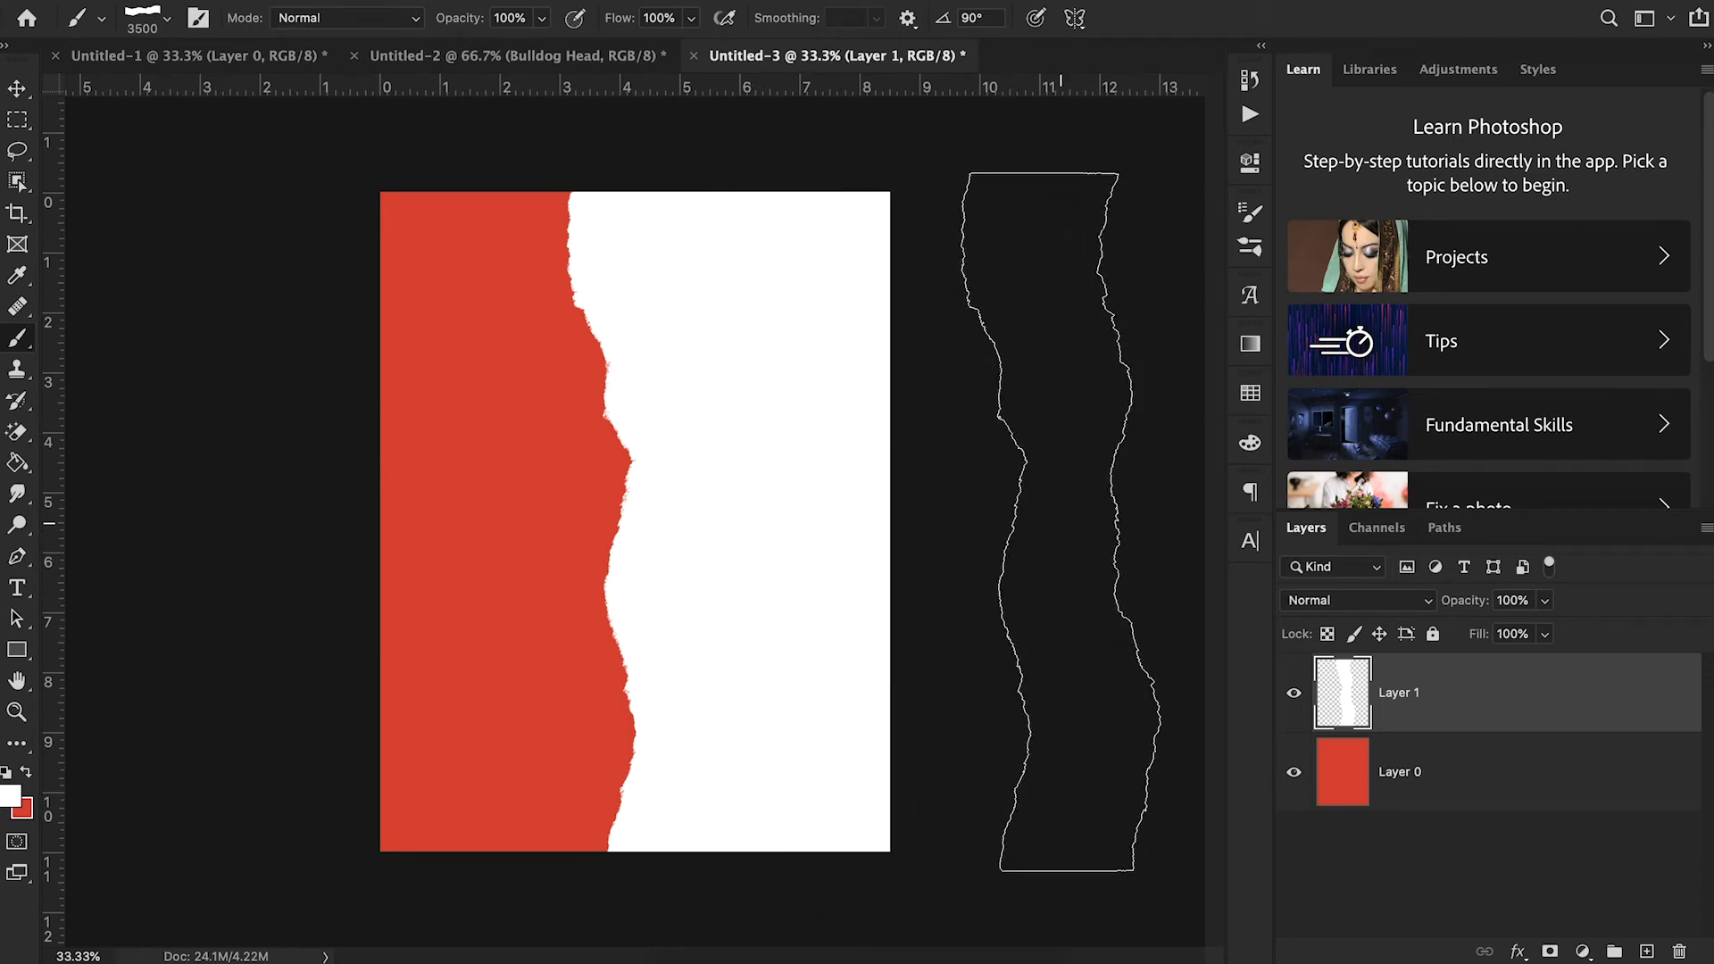
click(19, 90)
- Choose the 07.psd torn paper brush at 2049 px and set its brush tip angle to 90°
key(b)
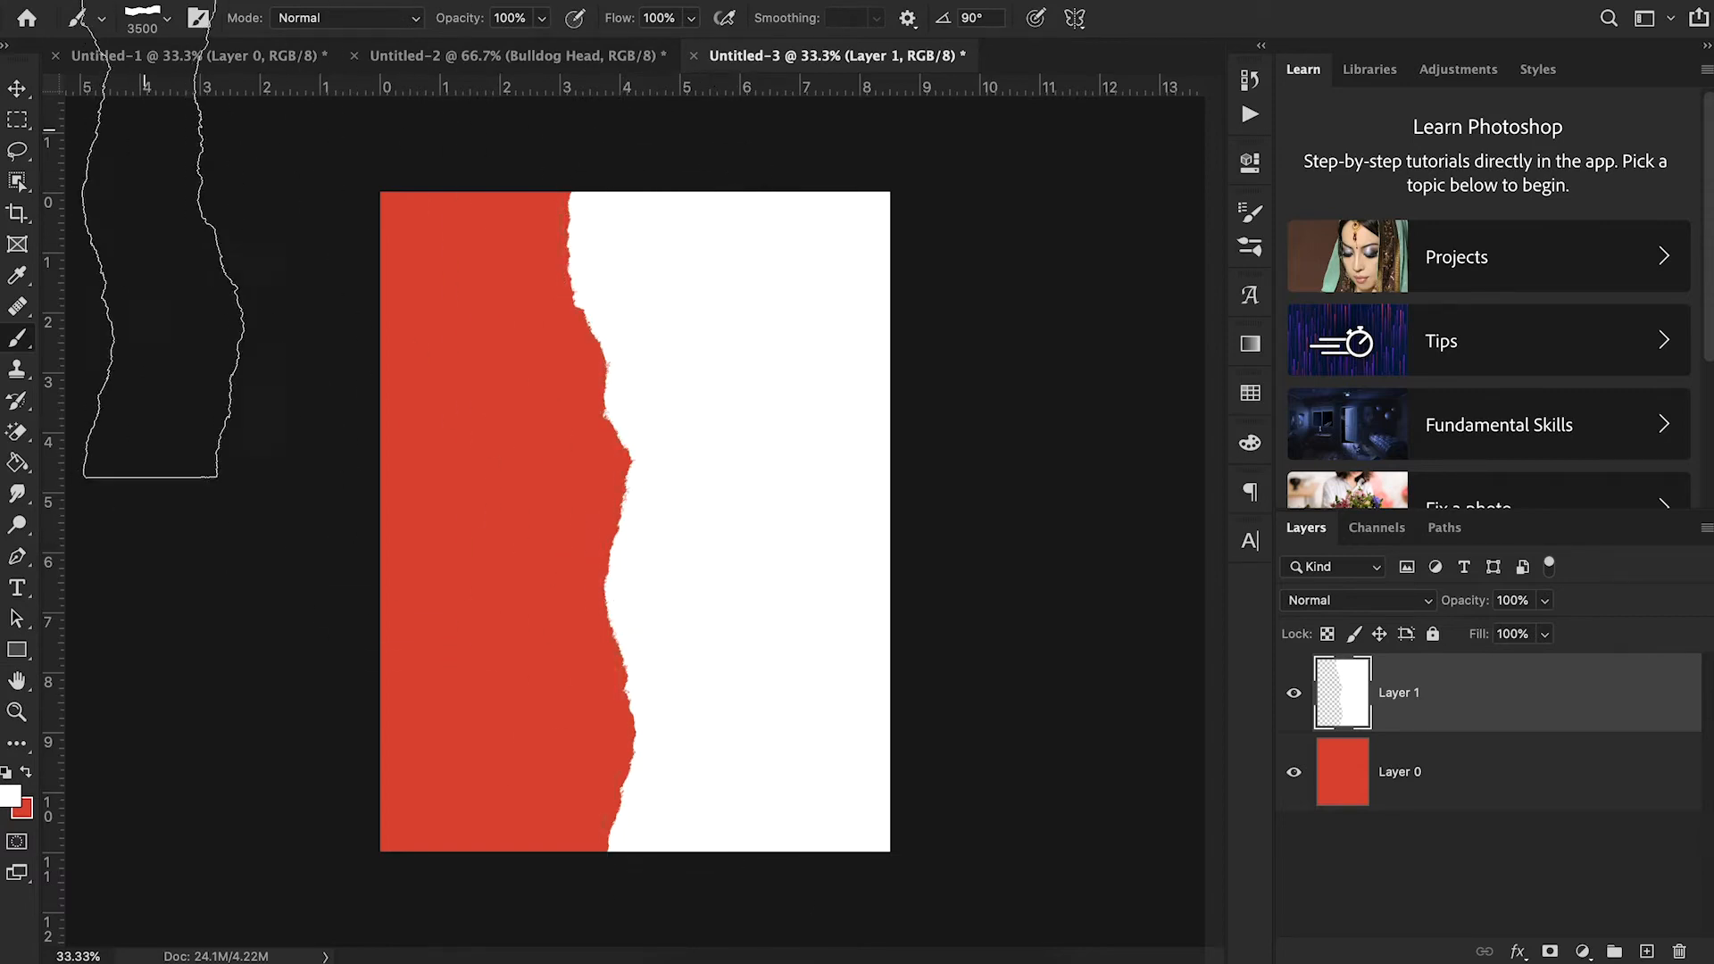
click(164, 27)
click(161, 332)
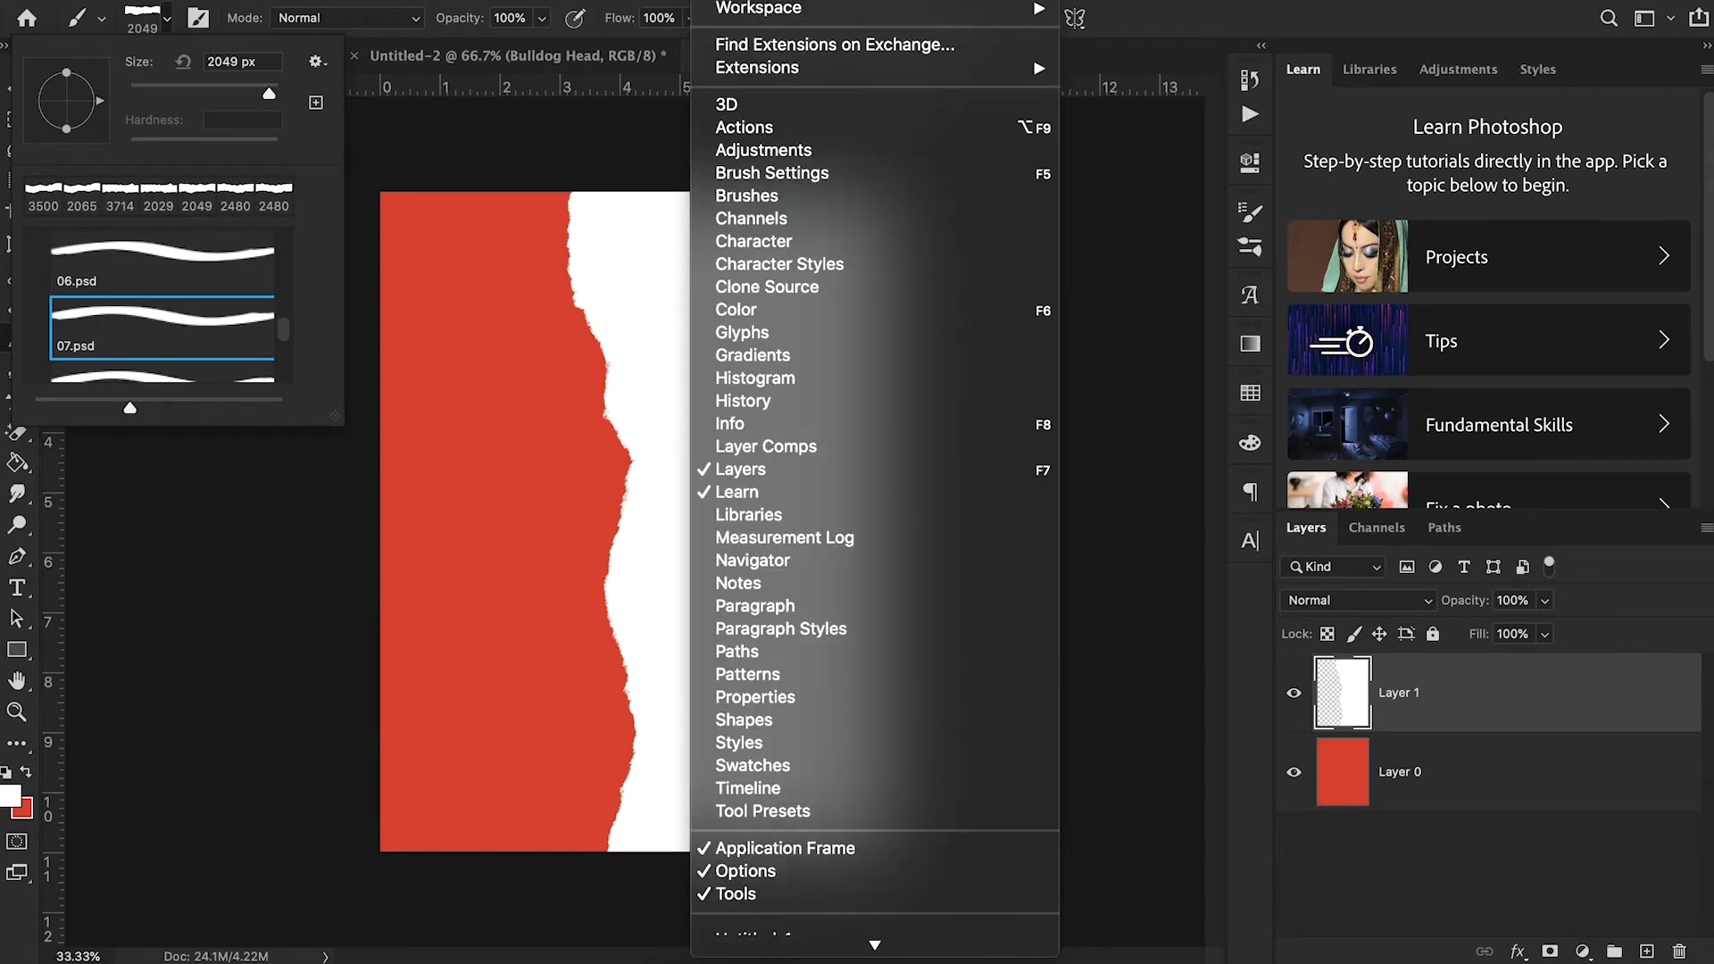
click(775, 171)
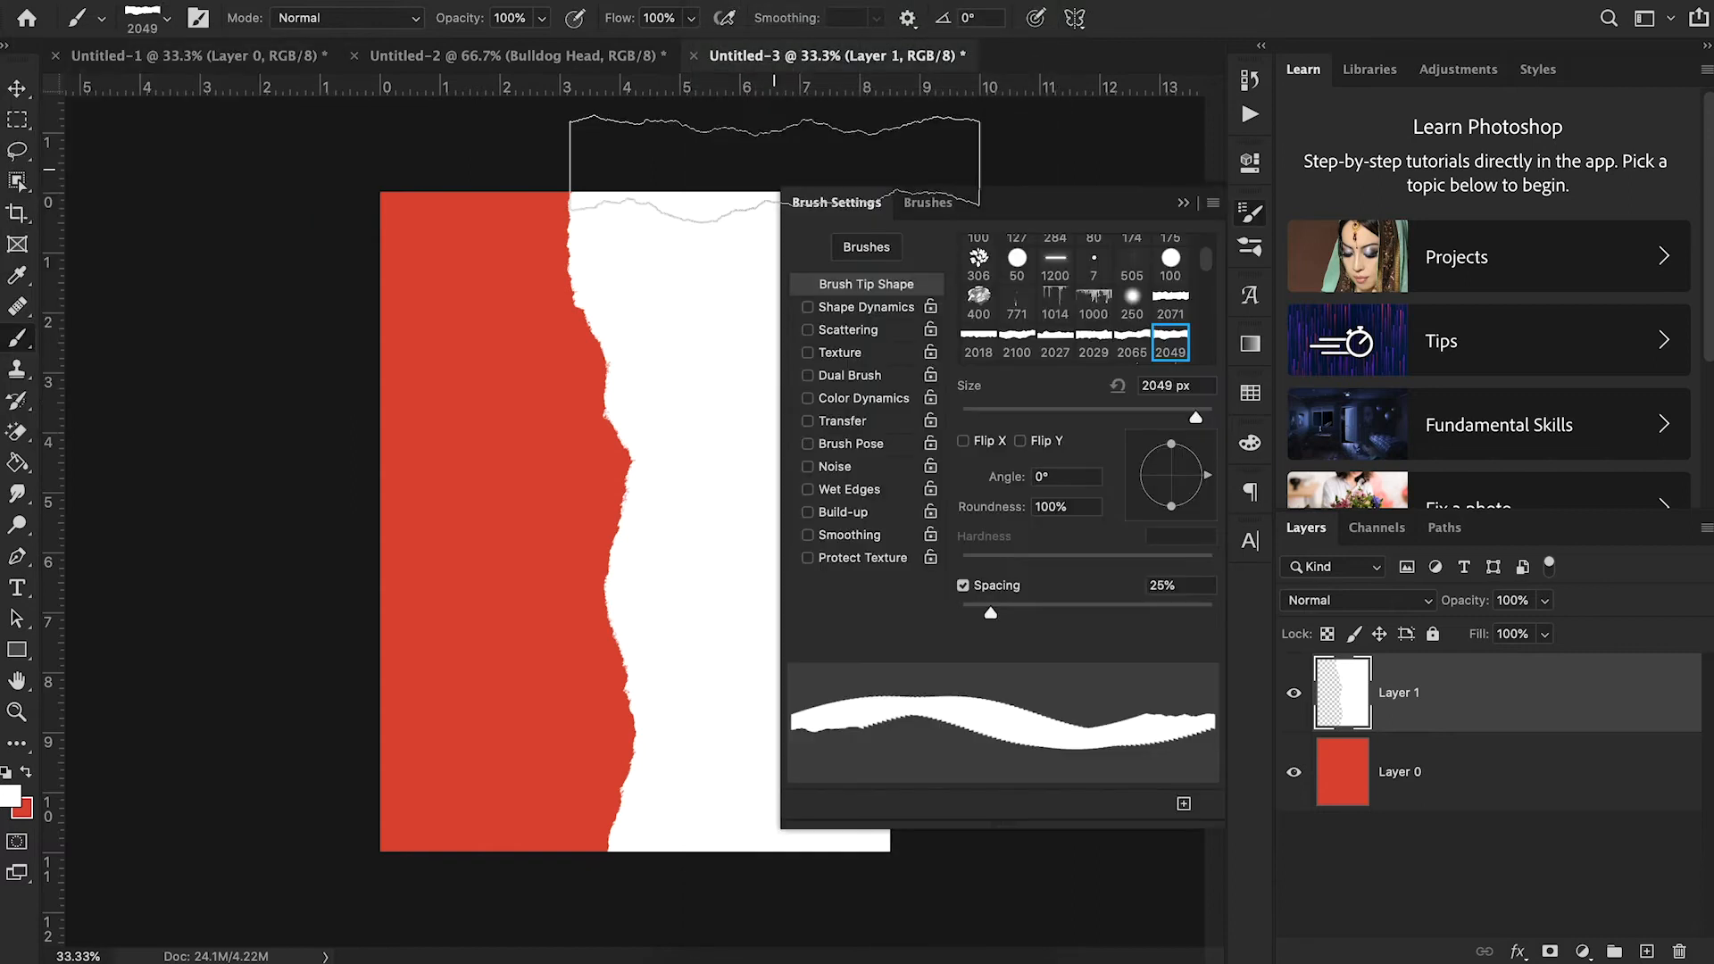
click(1065, 473)
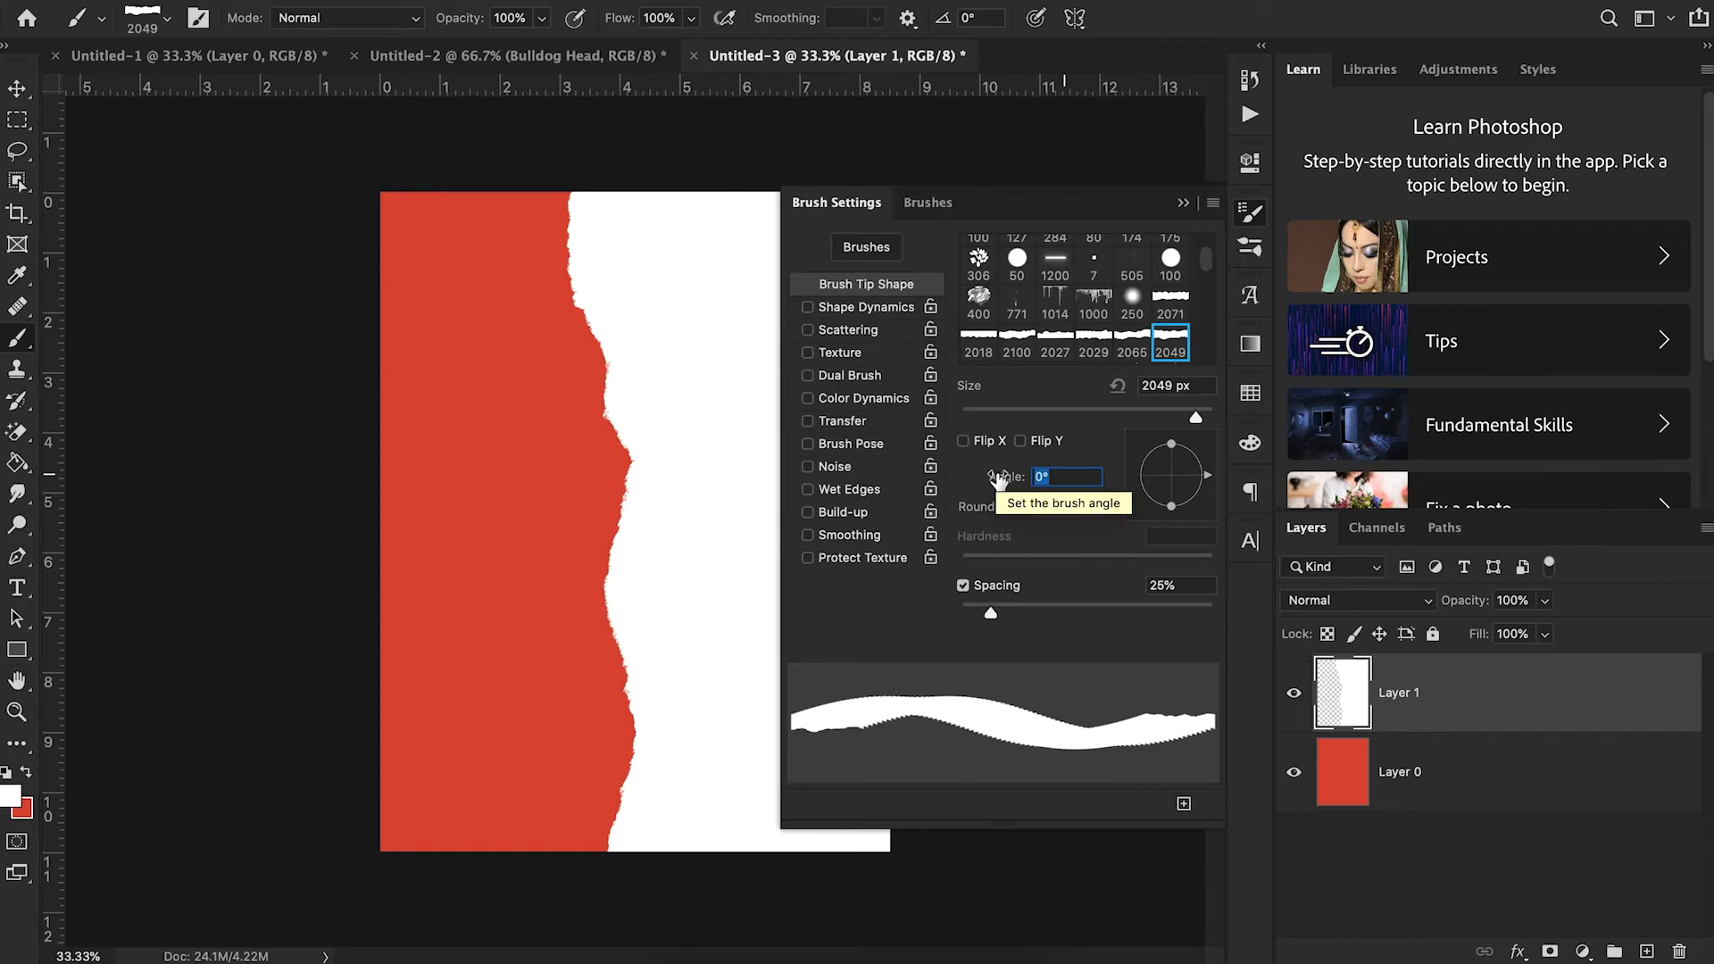
text(90)
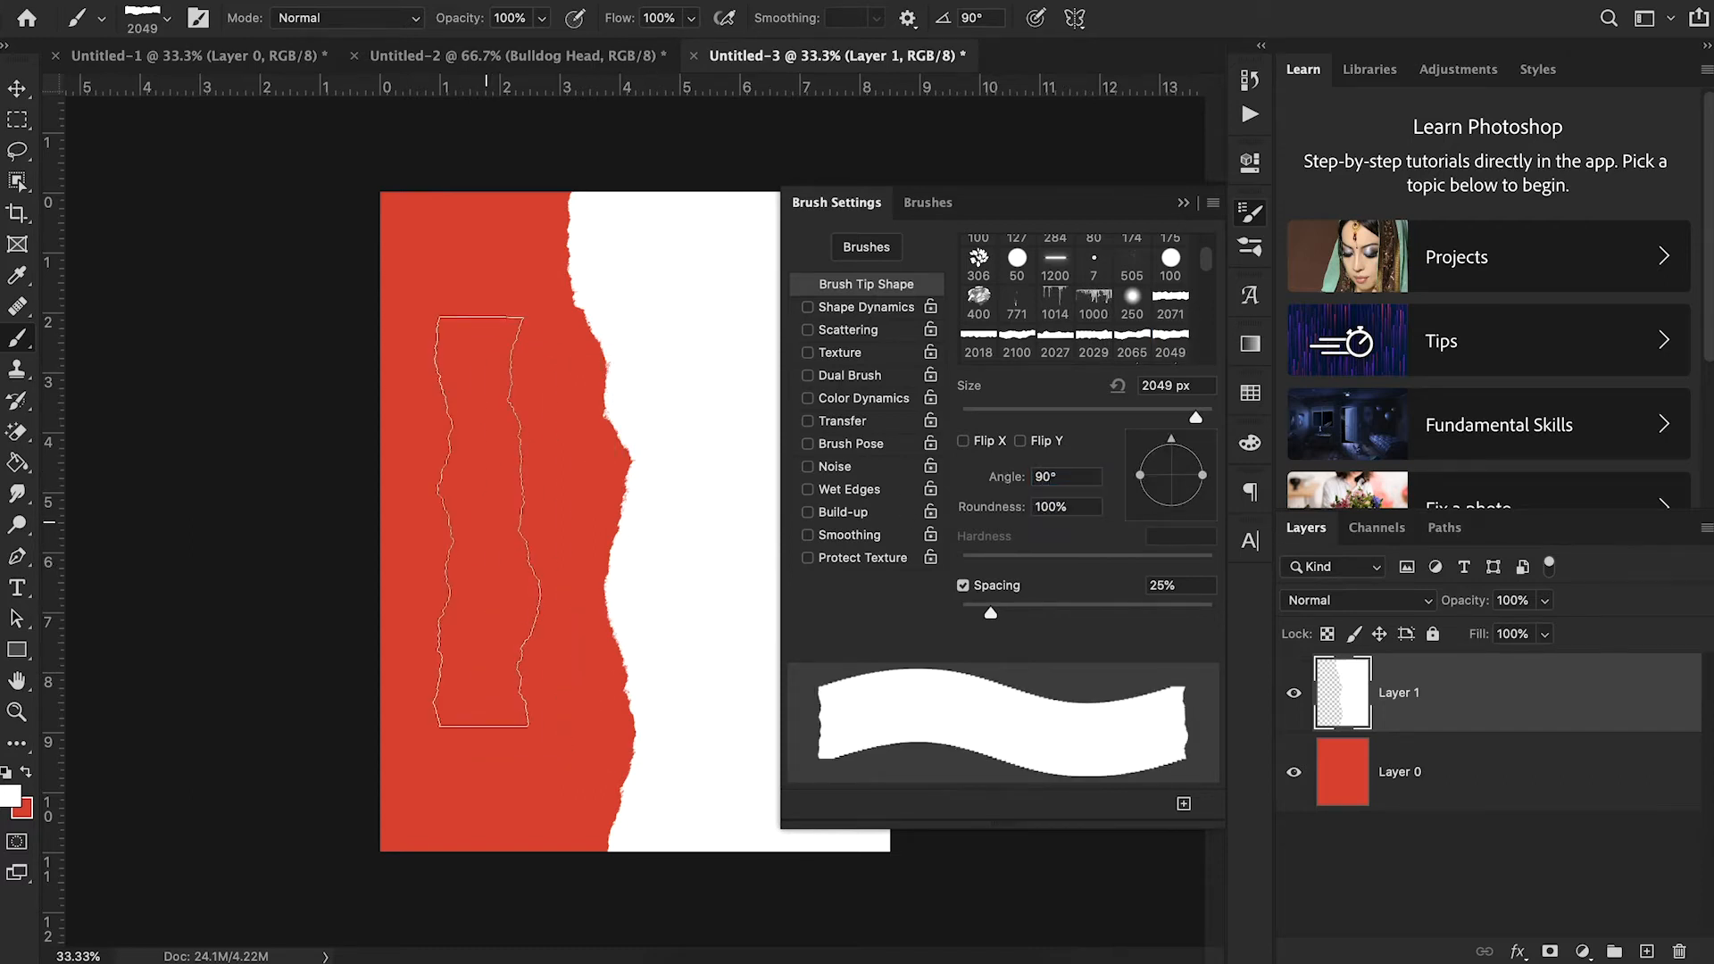
- Scale the white torn-paper layer to 118% and reposition it so it covers the right part of the canvas
click(1183, 203)
click(18, 89)
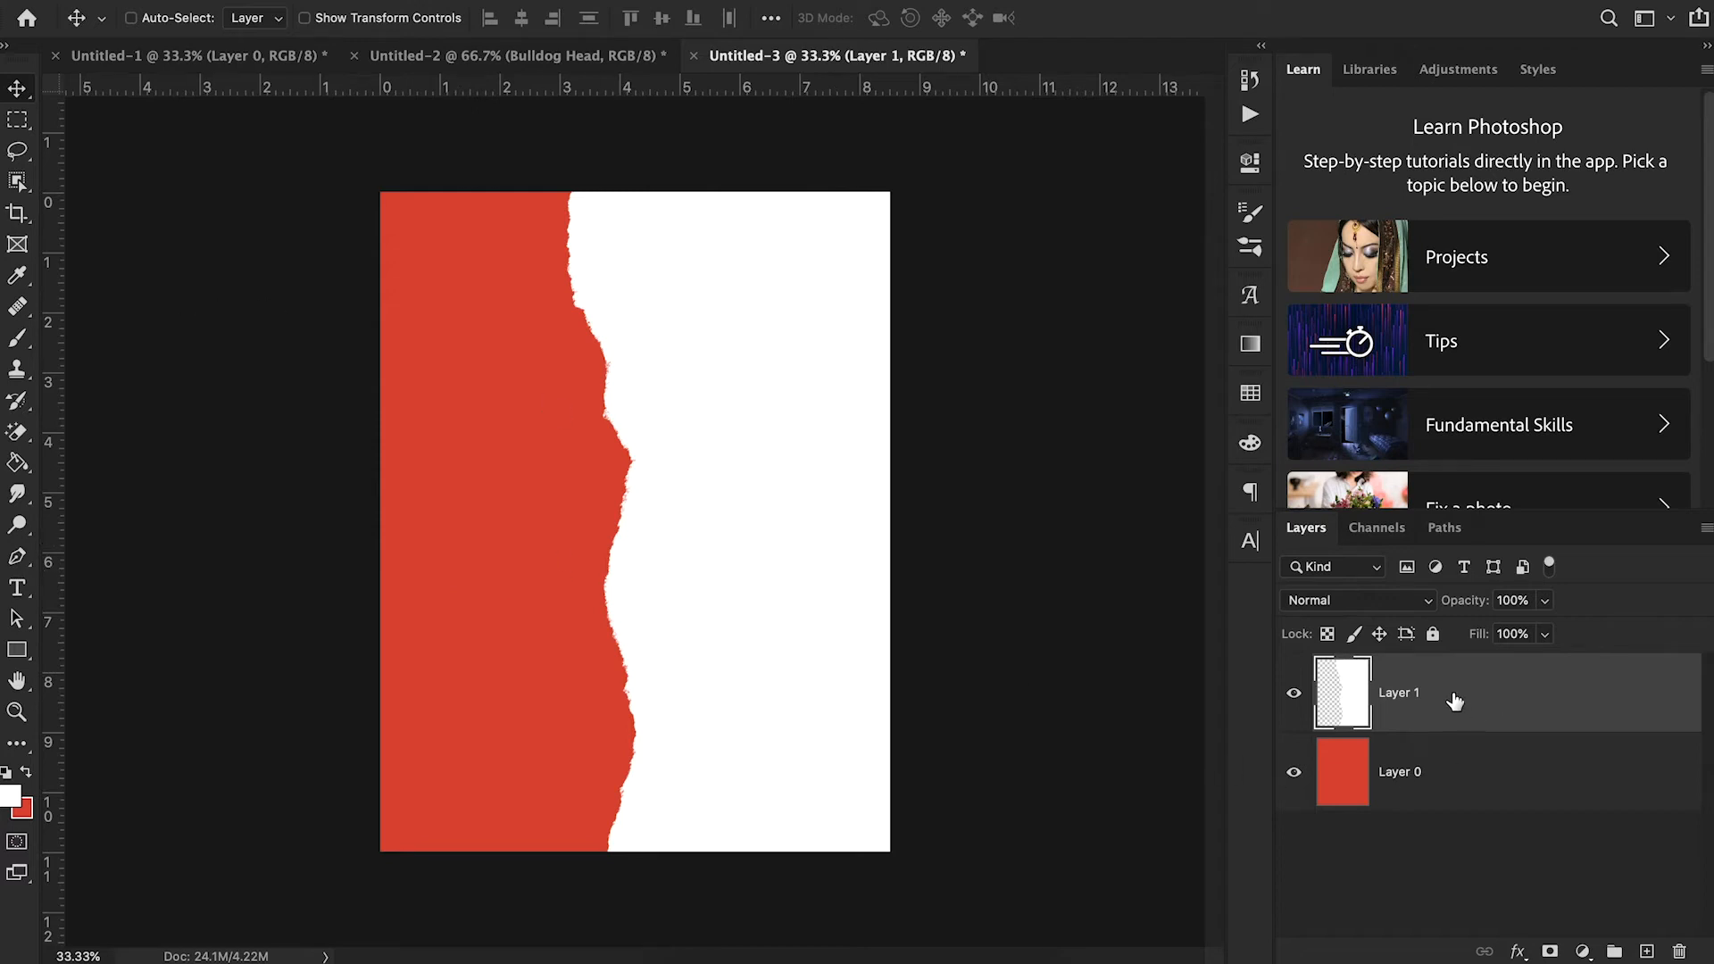
mouse_move(800, 410)
mouse_down()
mouse_move(854, 410)
mouse_move(828, 398)
mouse_up()
key(ctrl+t)
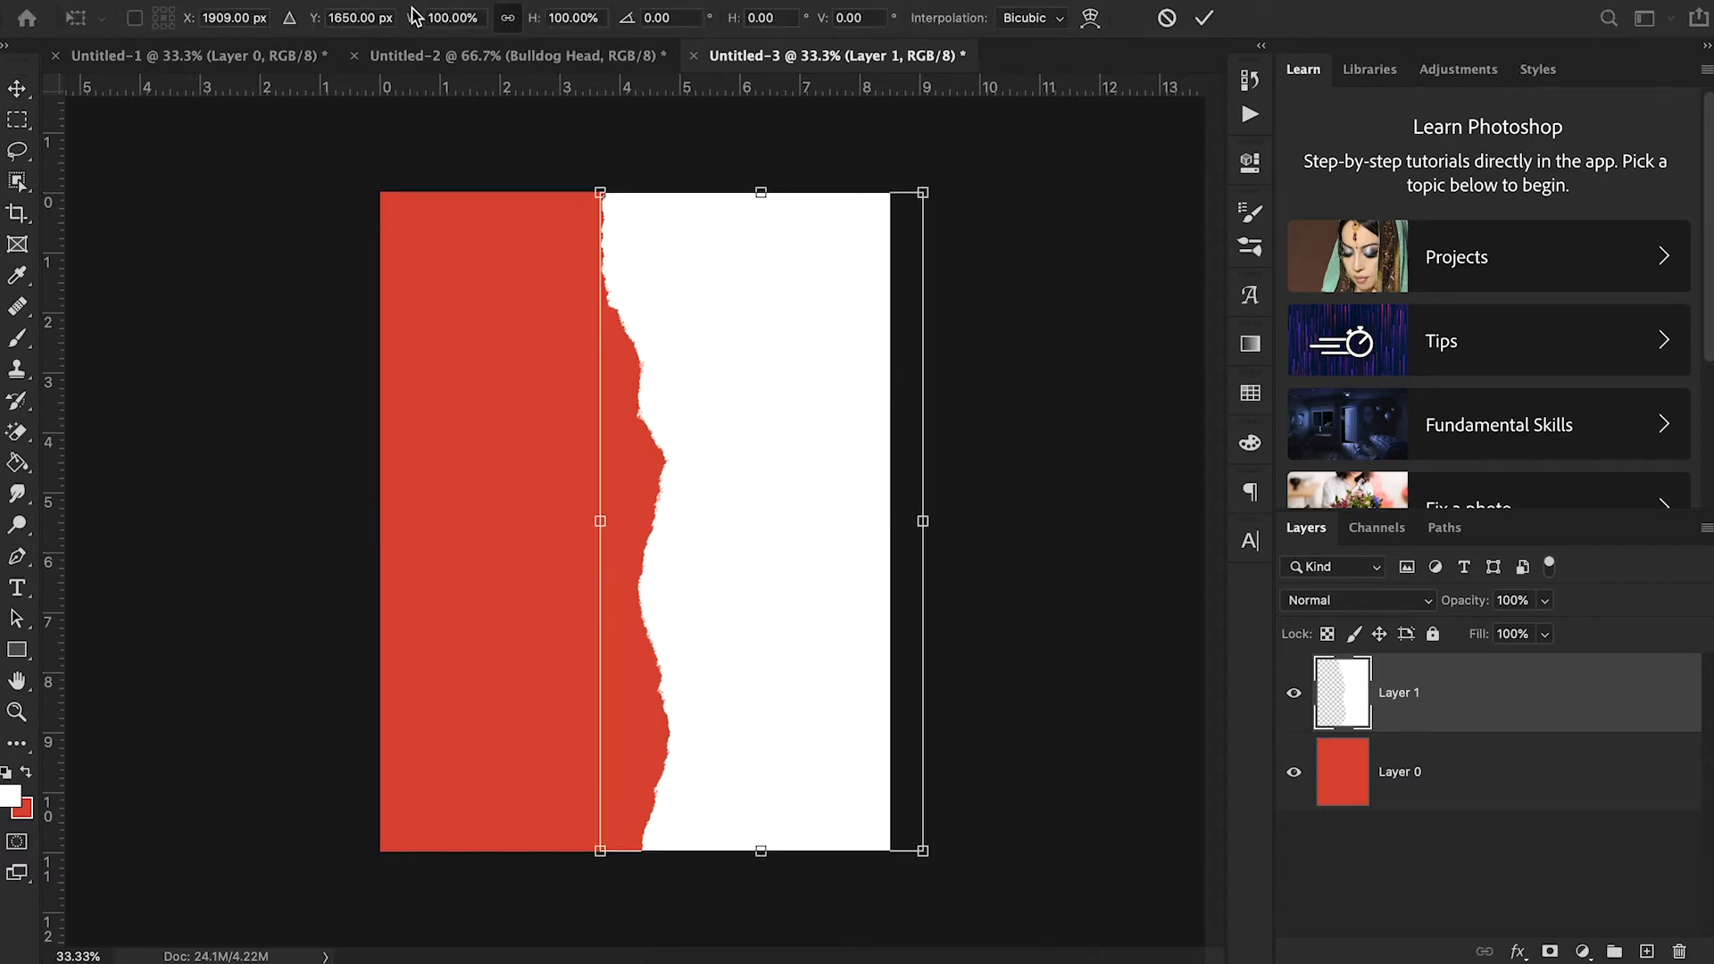
drag(414, 17, 420, 25)
drag(805, 544, 817, 542)
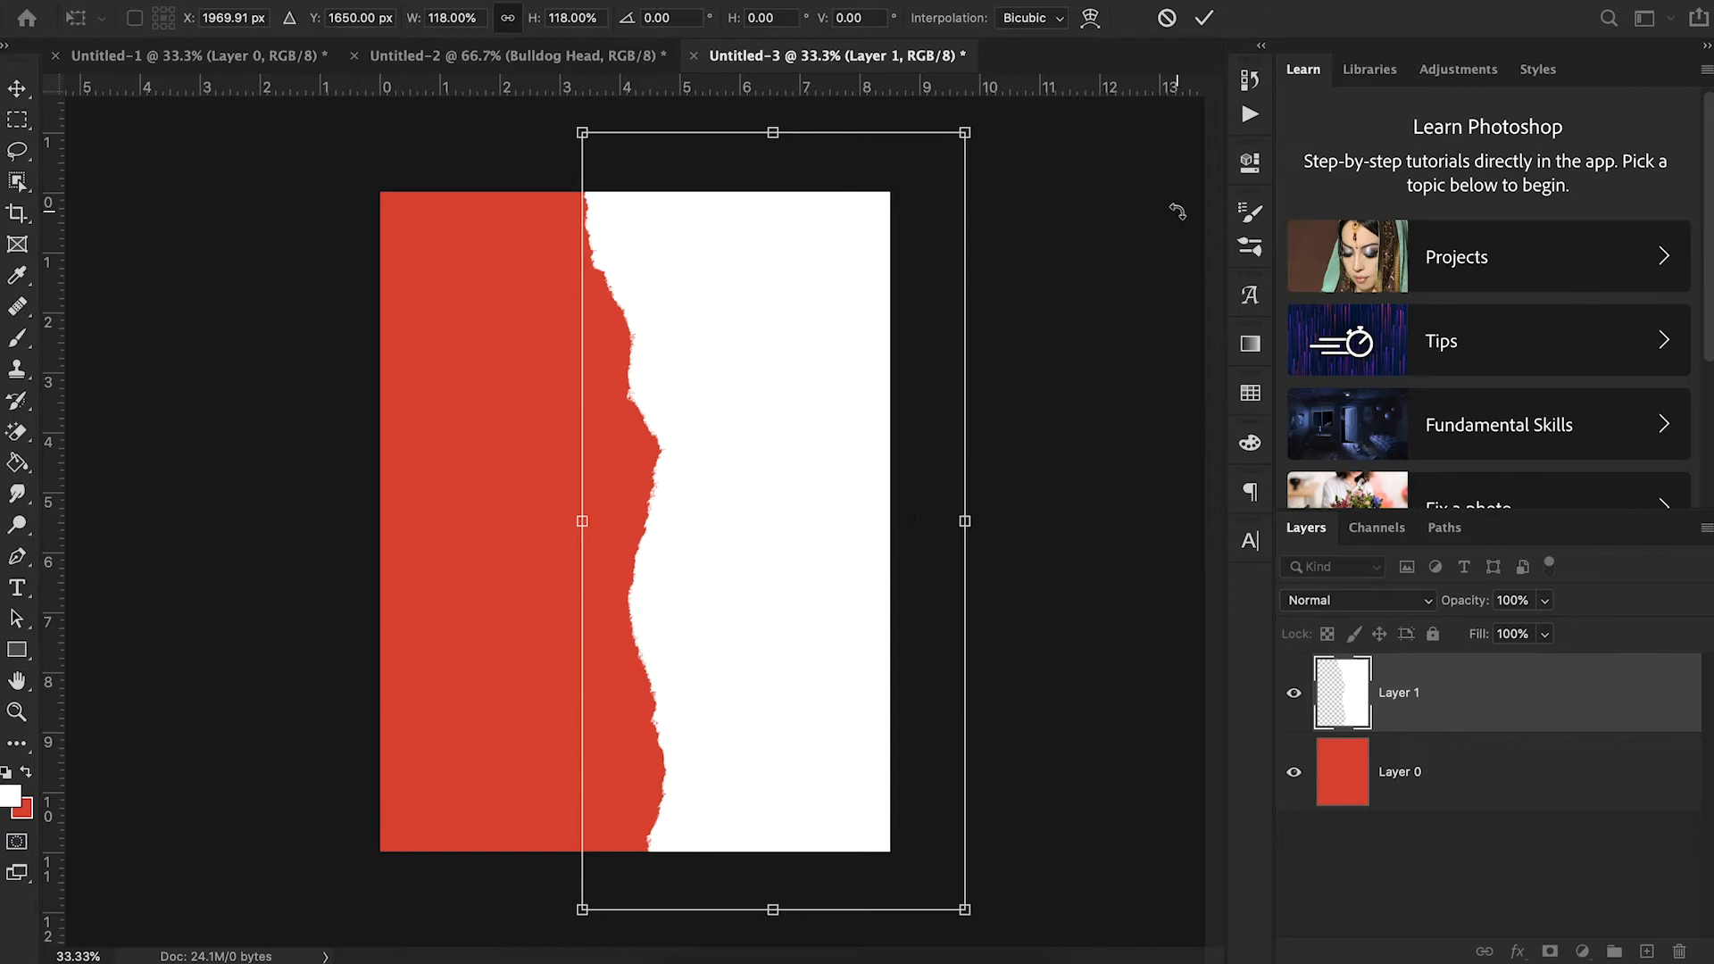
click(1204, 19)
click(814, 512)
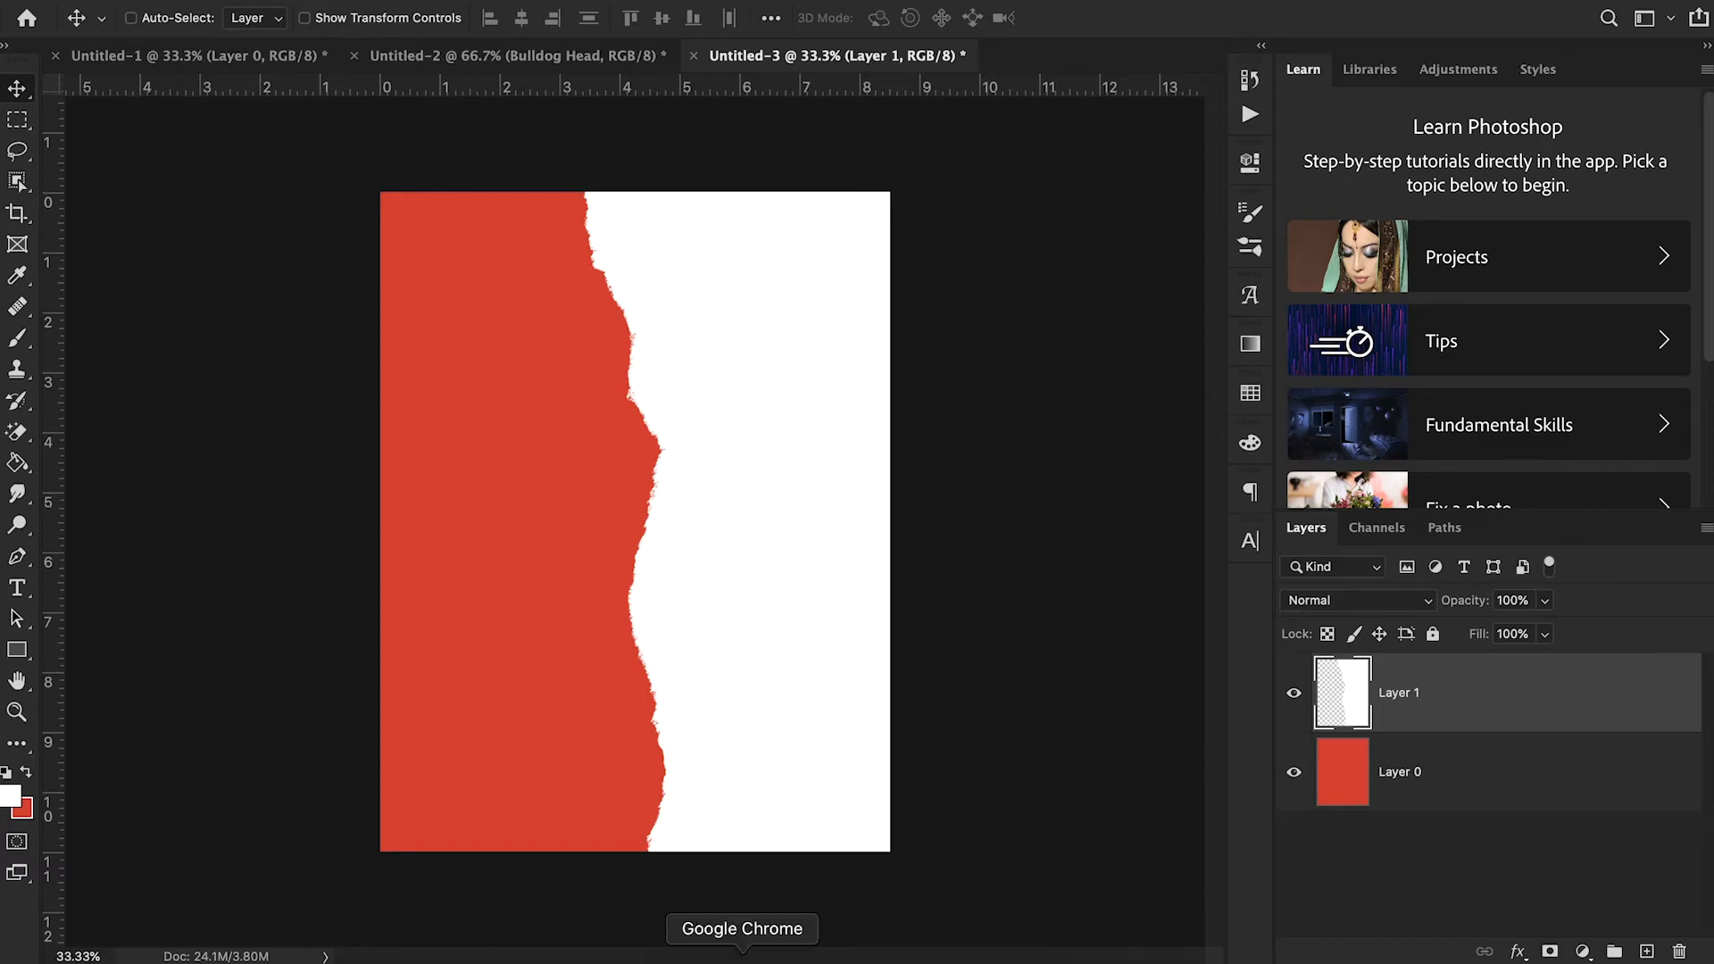
- Check the reference poster in Chrome, return to Photoshop, and copy the Bulldog Head layer from Untitled-2 into Untitled-3
click(741, 953)
click(247, 12)
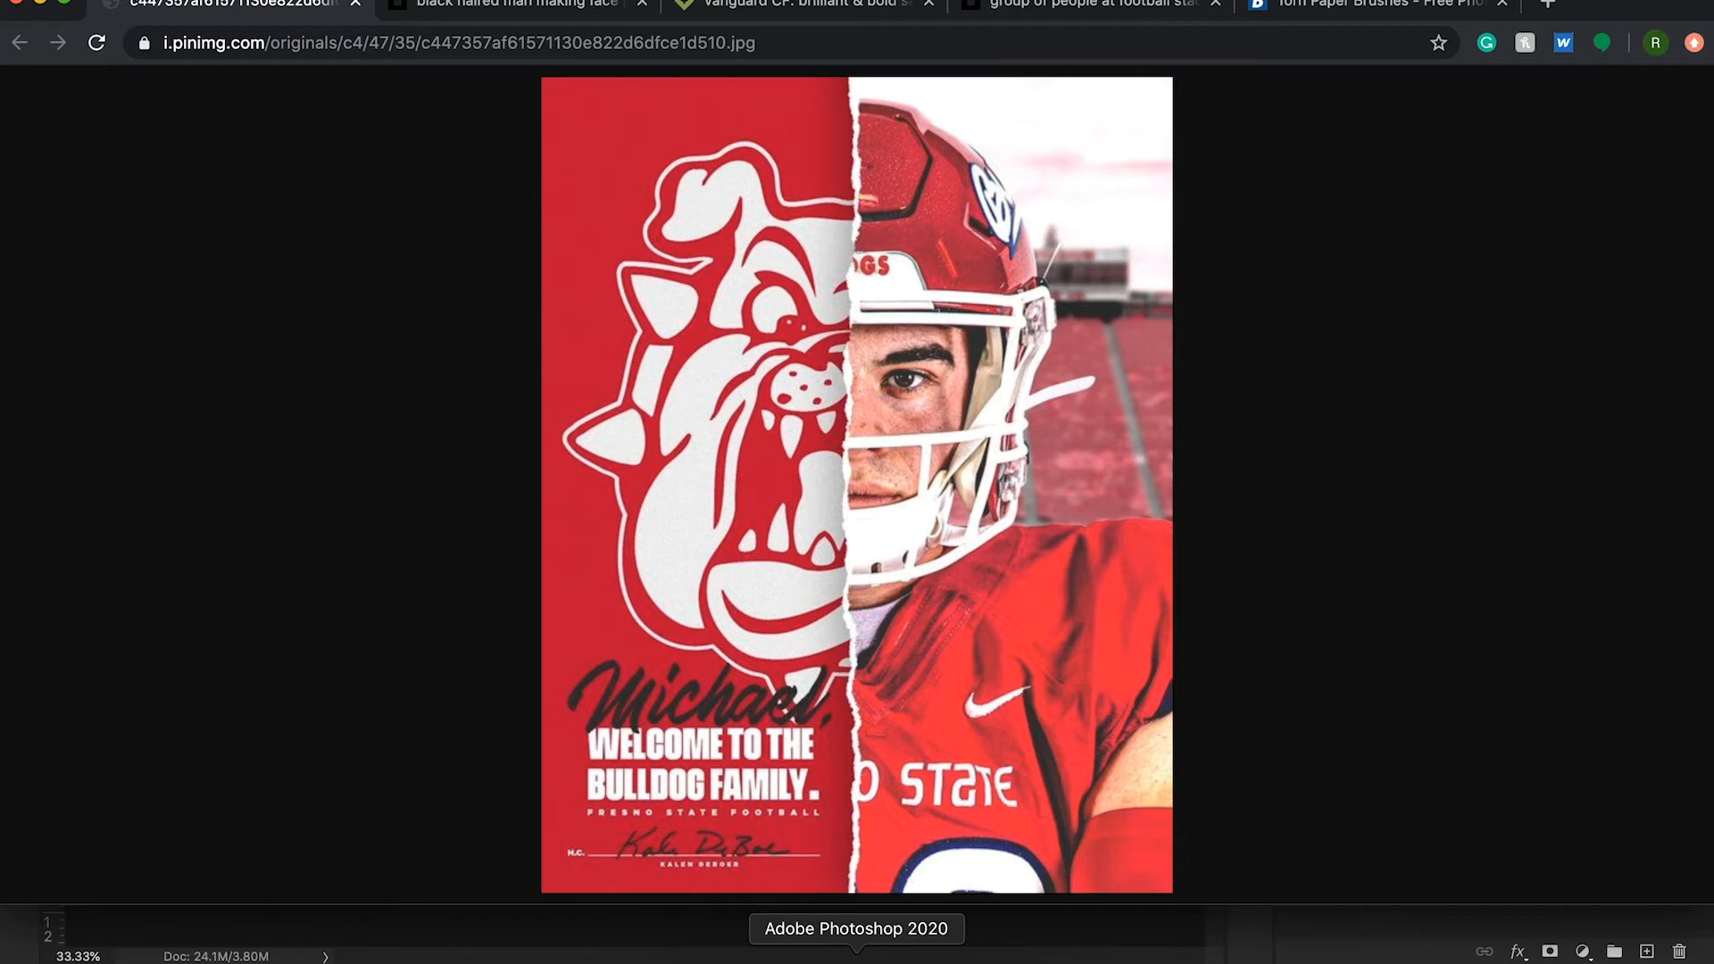
click(856, 953)
click(569, 55)
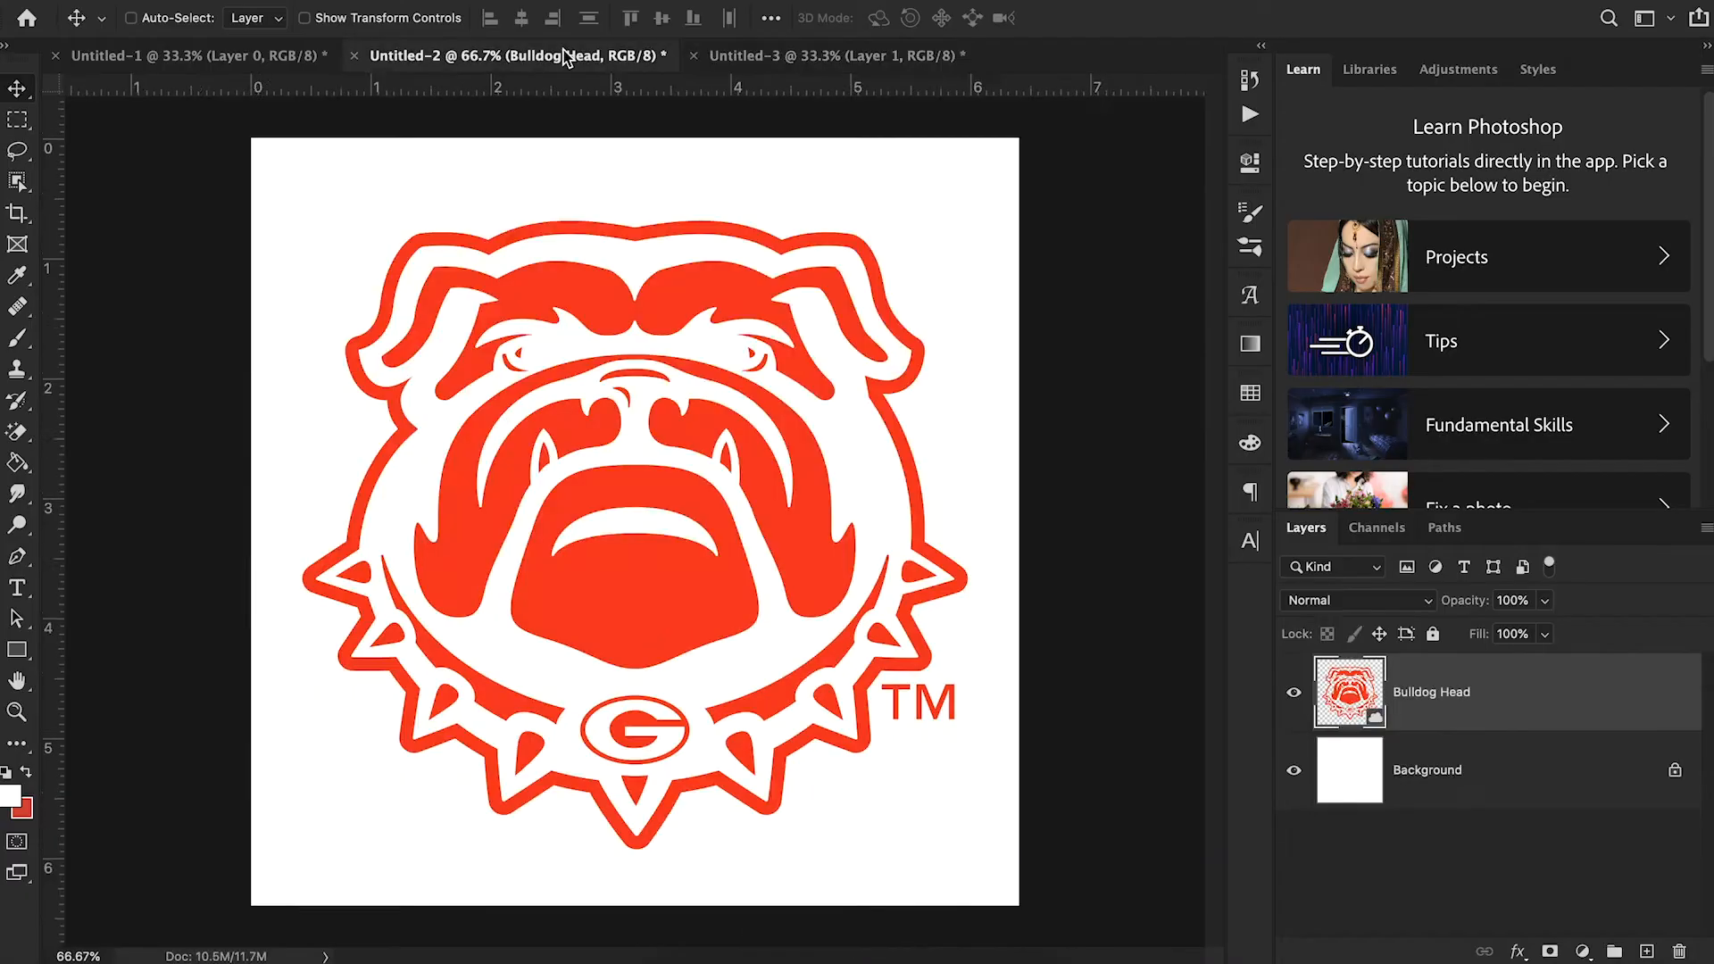
drag(1512, 702, 700, 509)
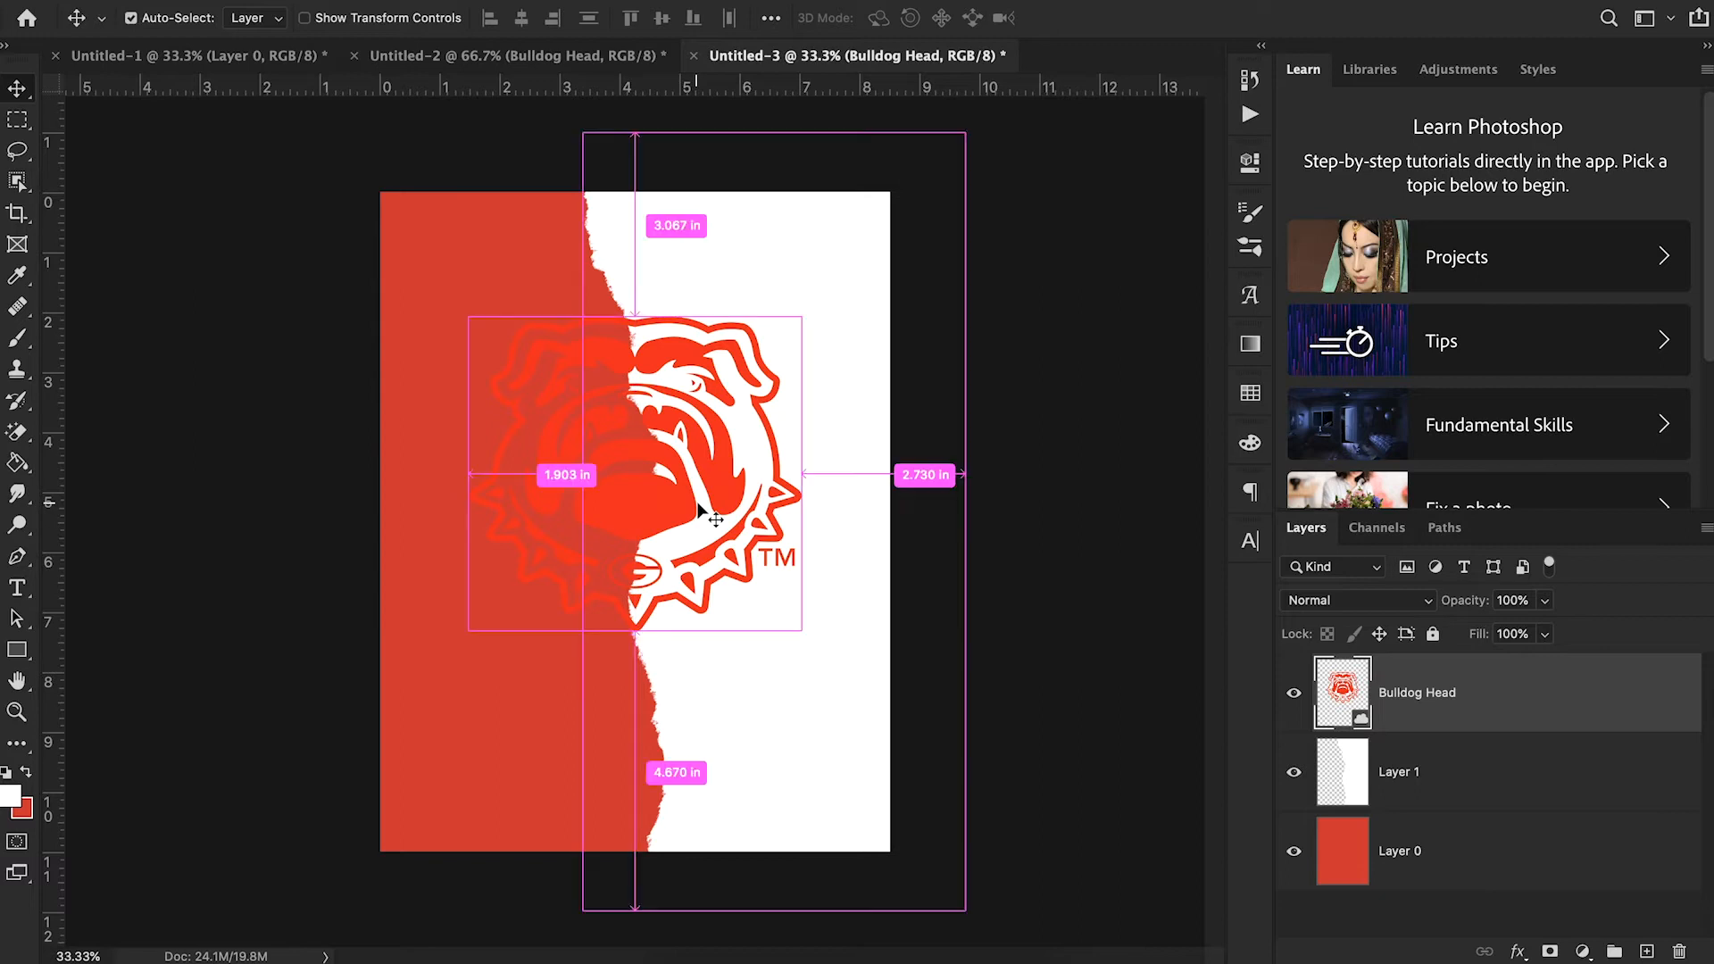
- Enlarge the bulldog logo and position it across the torn edge in the upper part of the poster
key(ctrl+t)
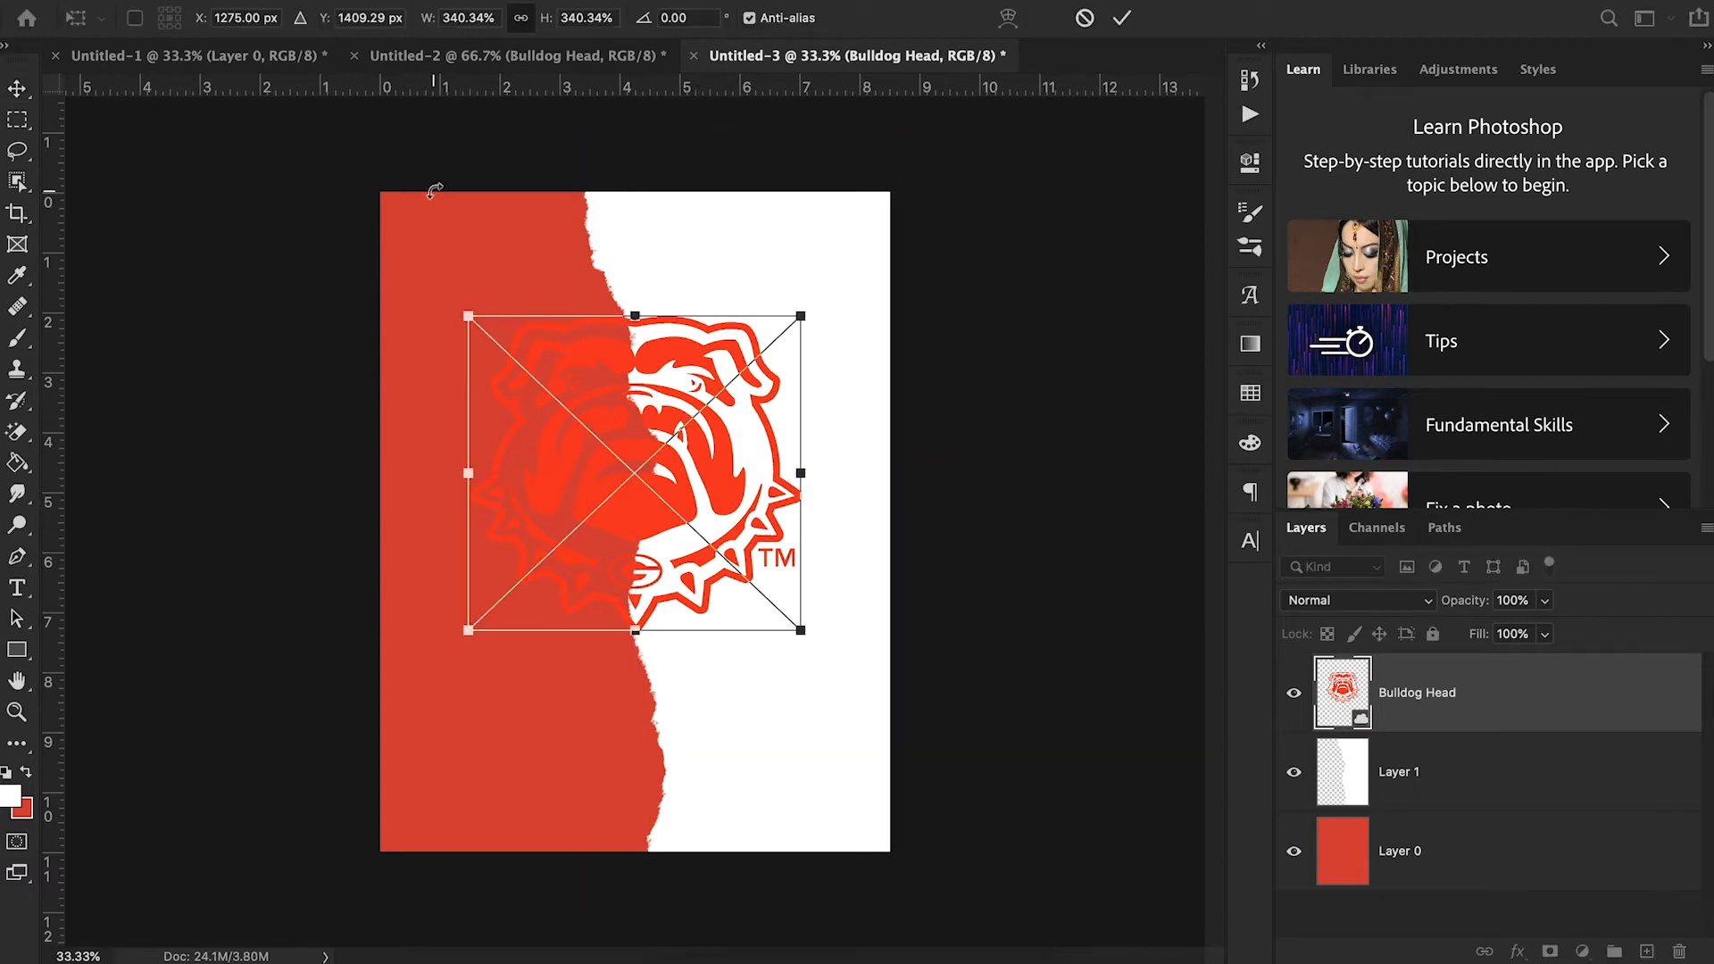
drag(466, 314, 391, 249)
drag(800, 630, 837, 661)
drag(733, 533, 750, 548)
click(1121, 18)
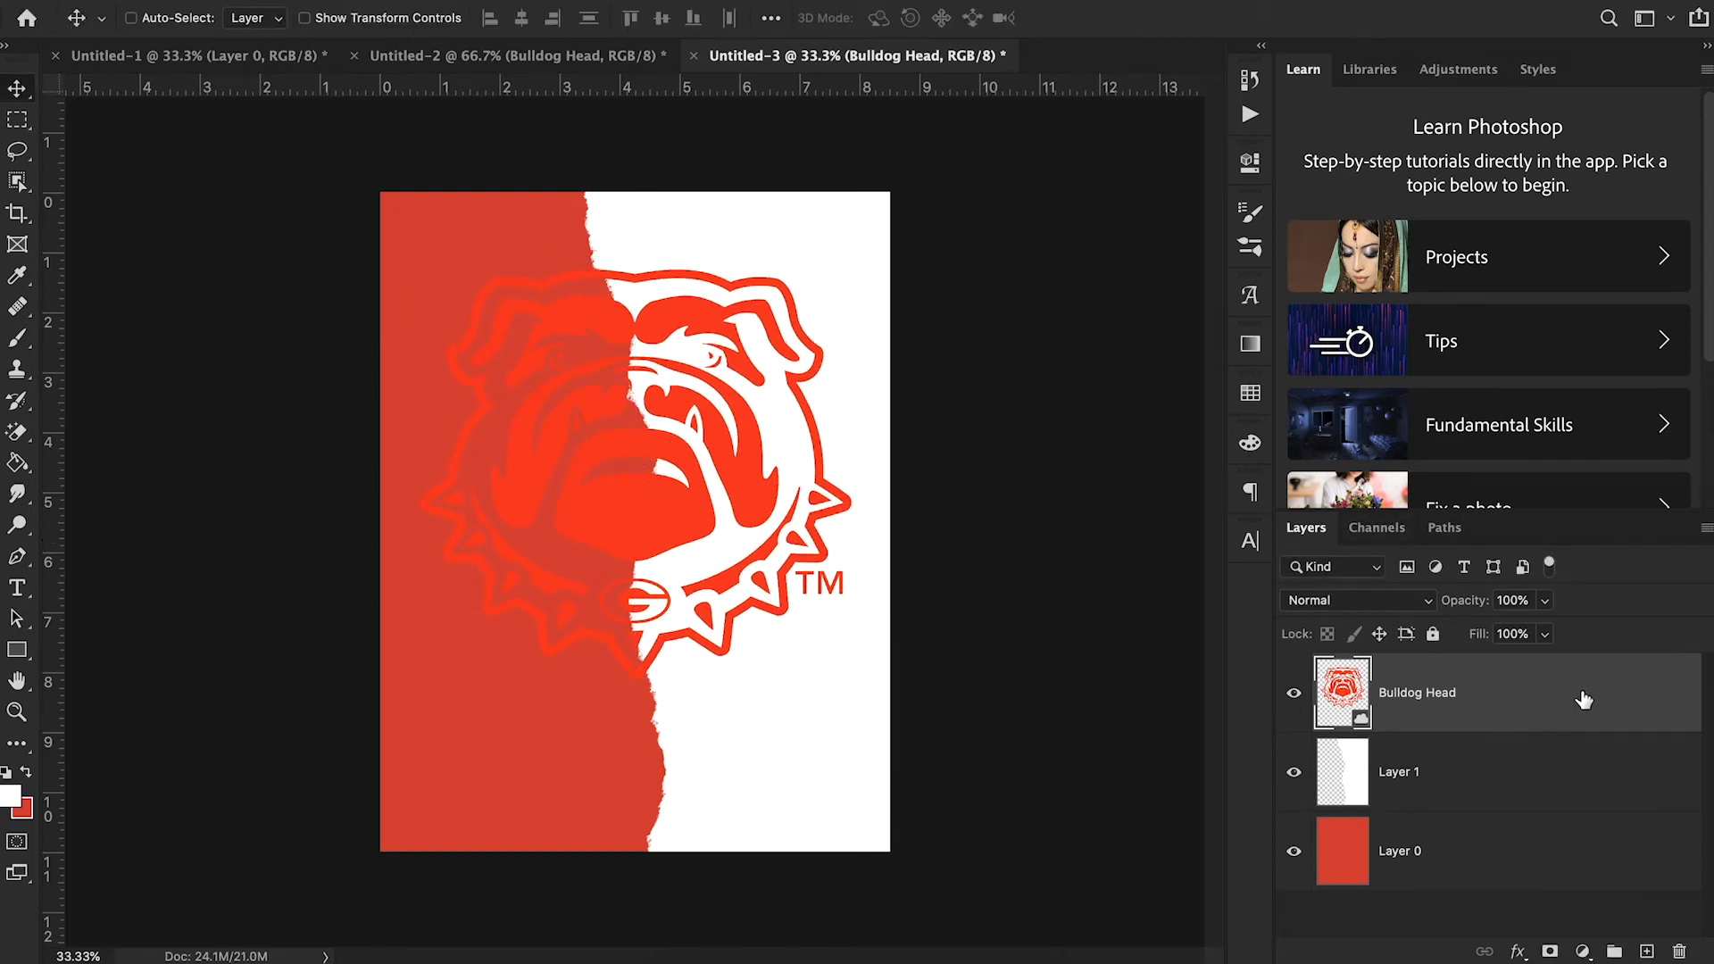
- Apply a white Color Overlay to the Bulldog Head layer and place it beneath Layer 1
double_click(1598, 705)
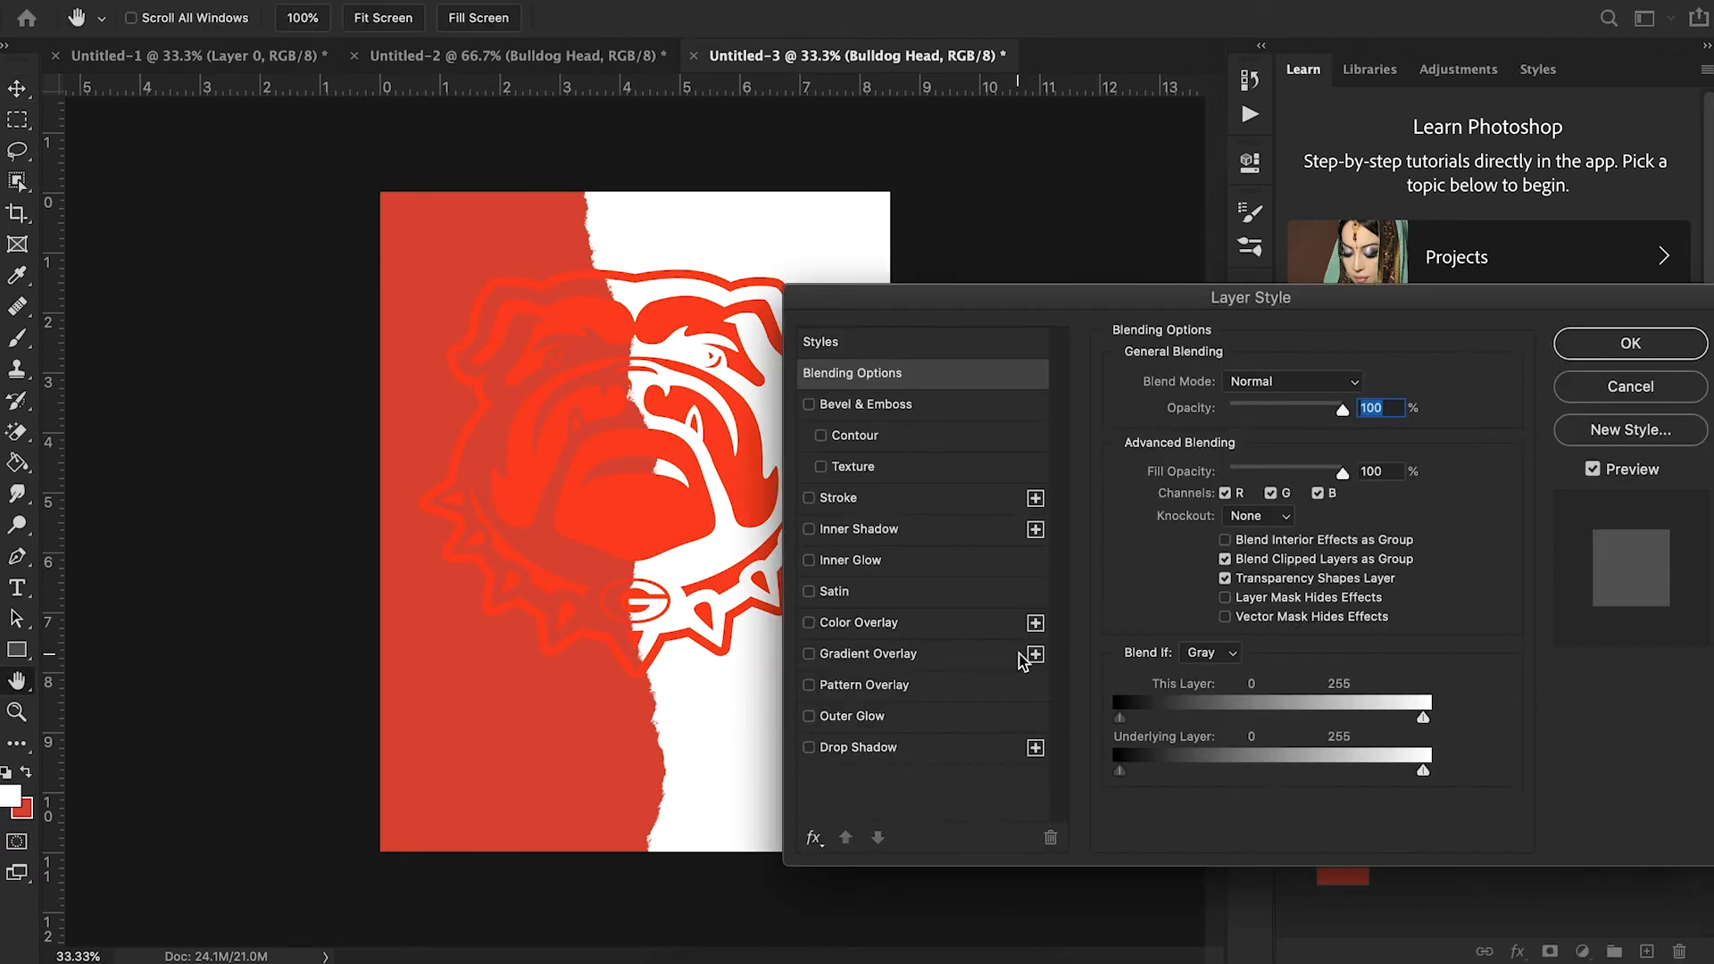
click(933, 631)
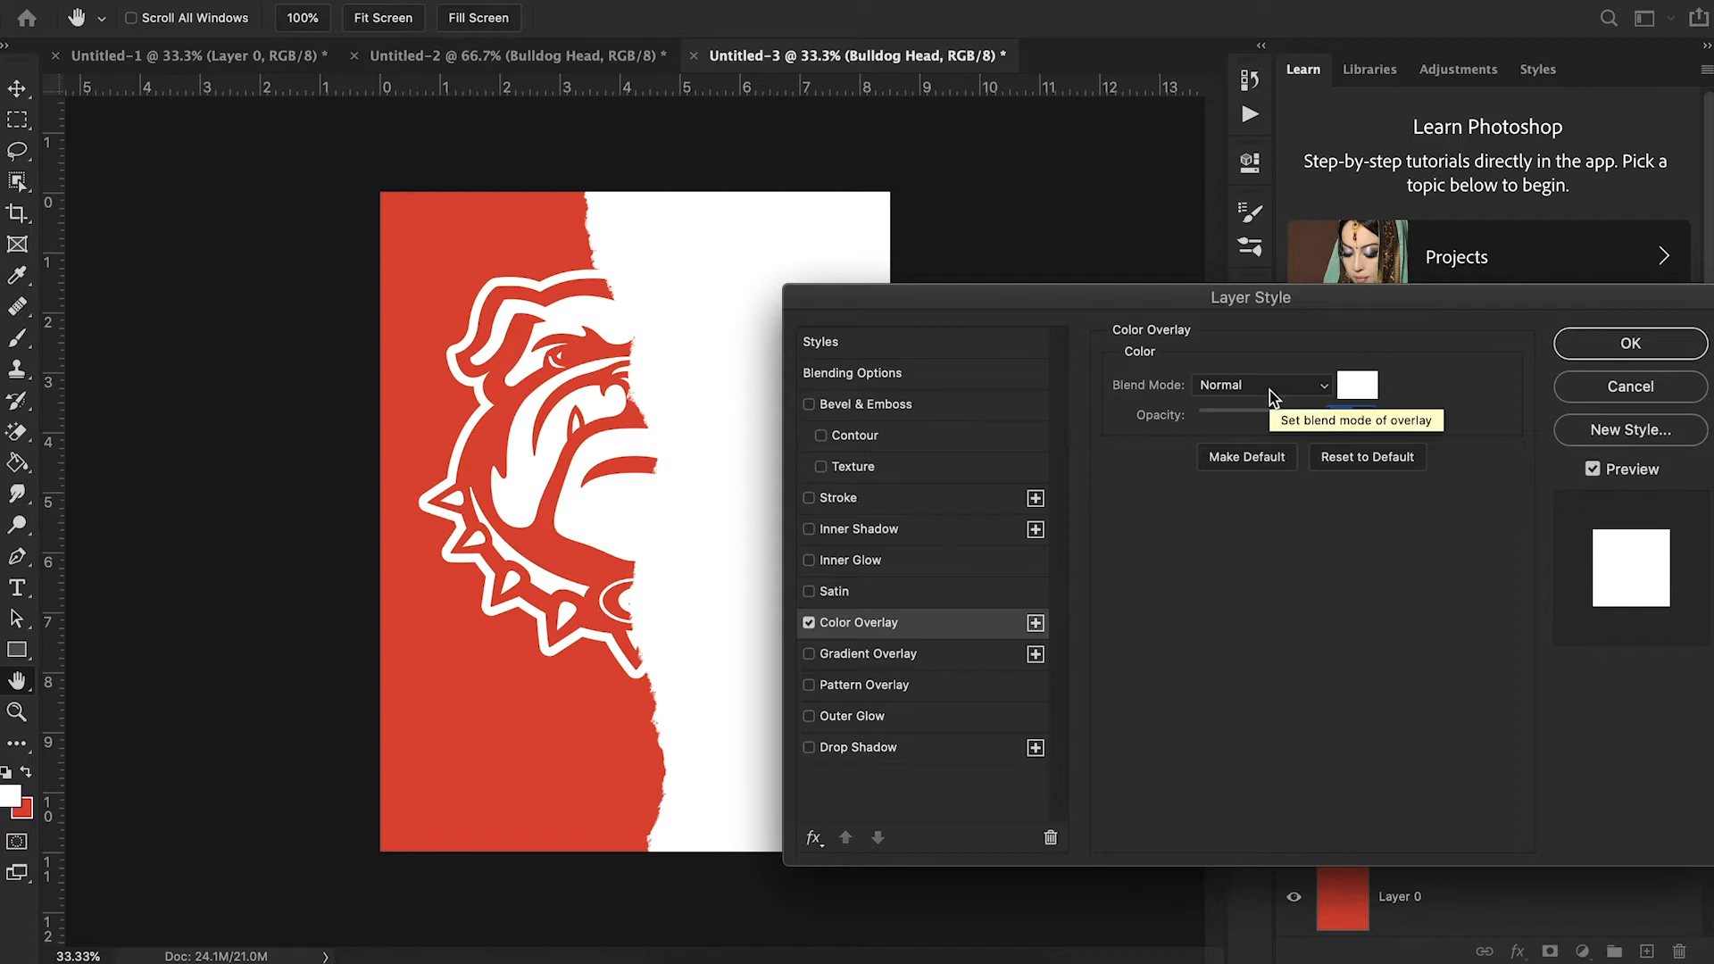
click(1601, 360)
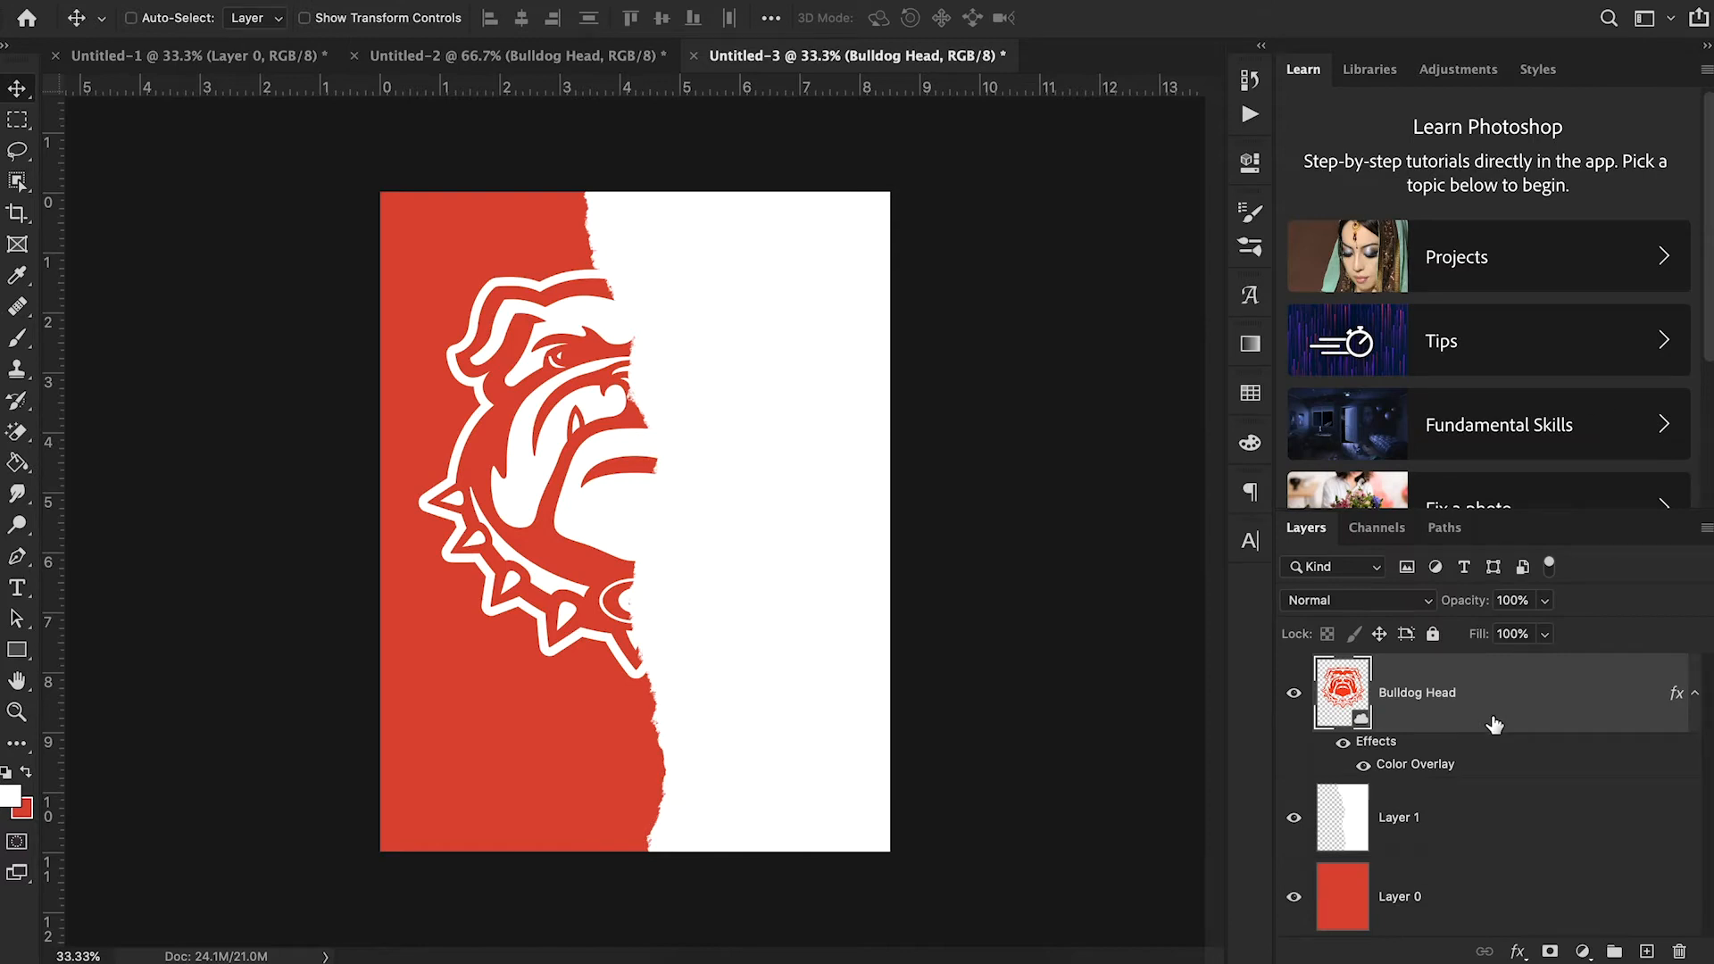
drag(1505, 717, 1488, 852)
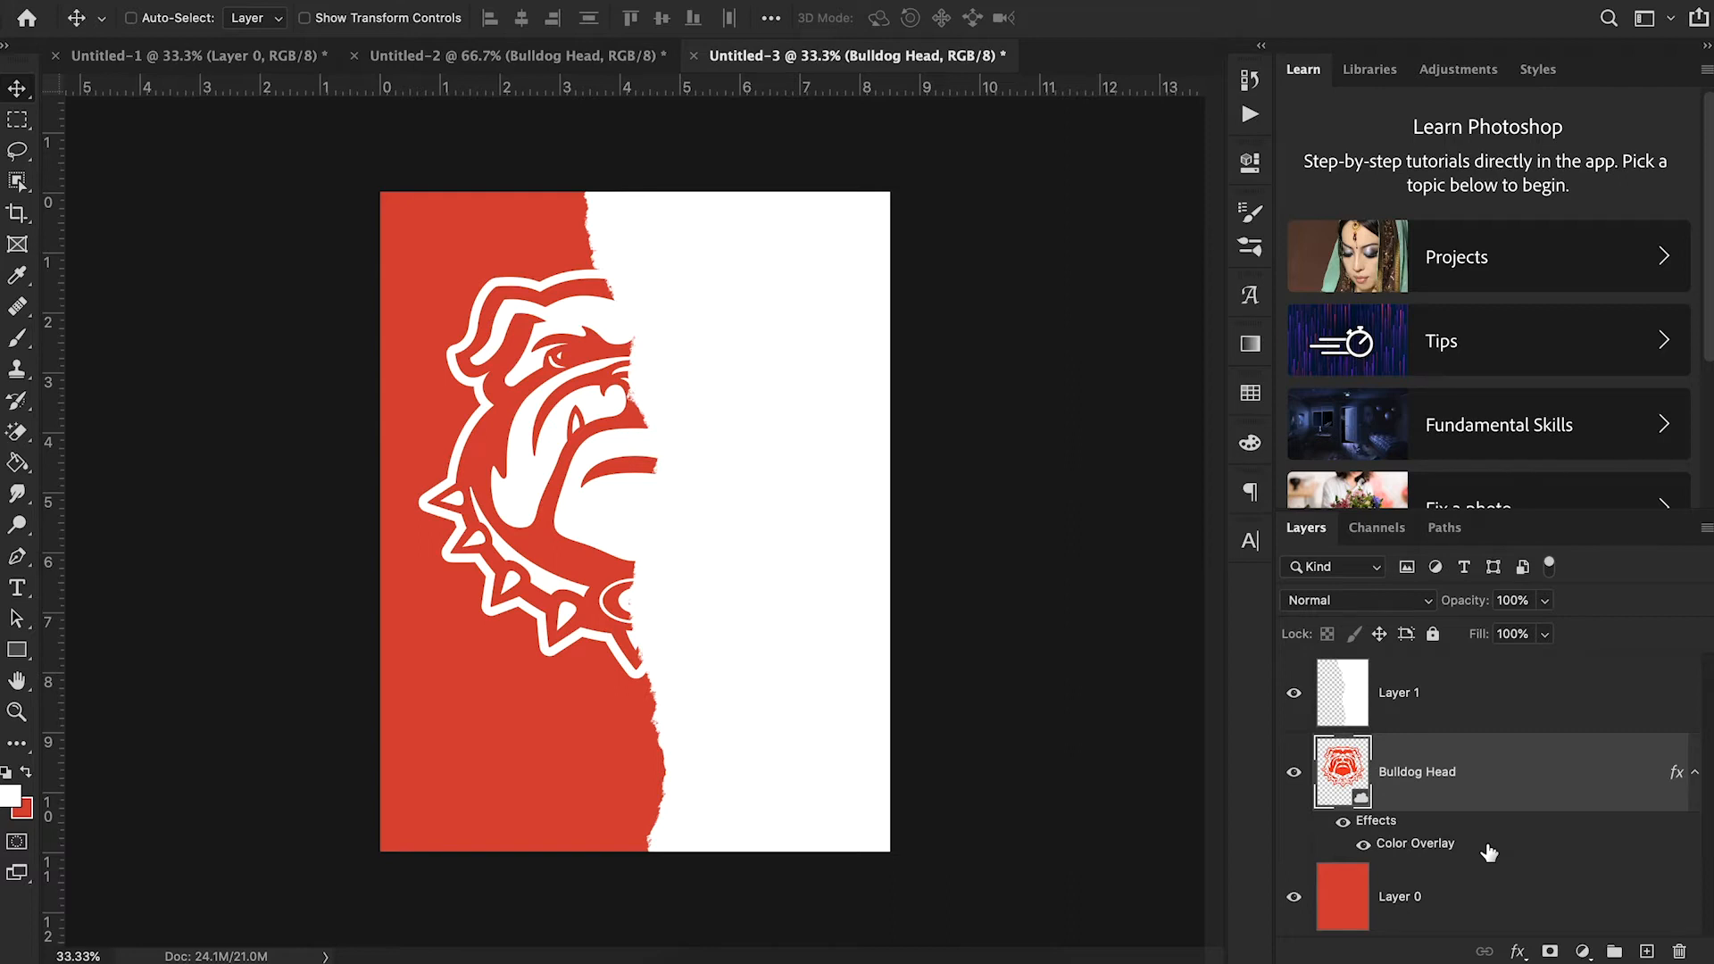
- Check the reference poster in Chrome, return to Photoshop, and add the recruit's first name with a comma below the bulldog
click(741, 956)
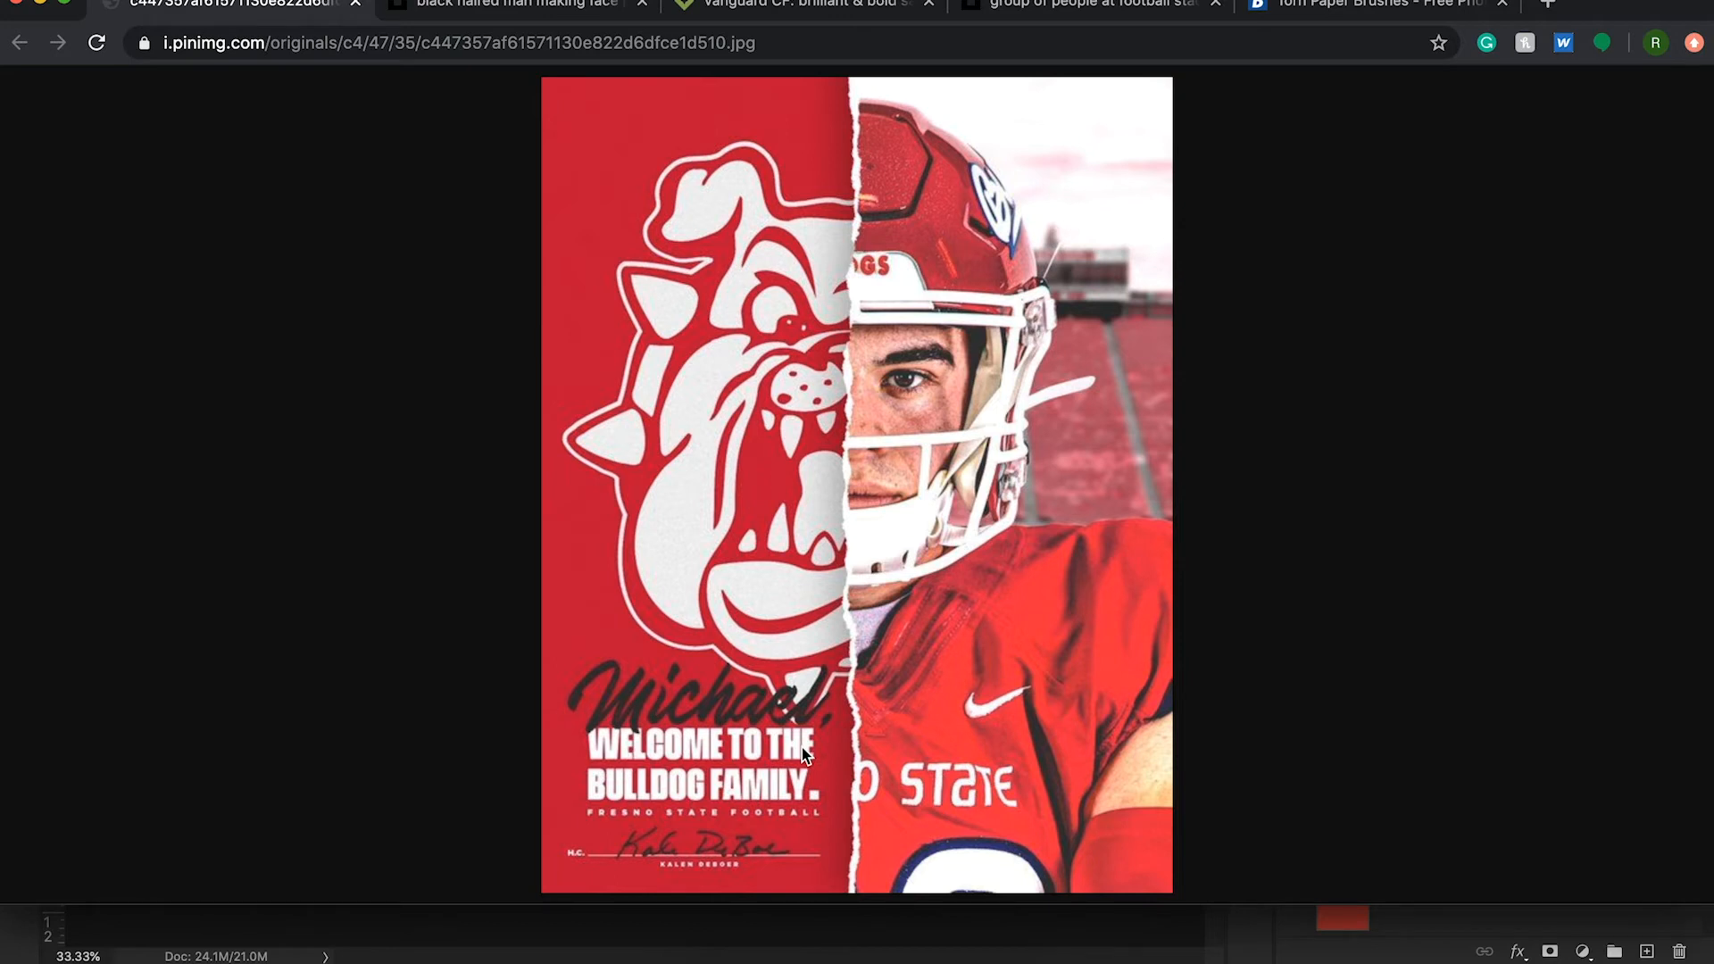
click(826, 955)
key(t)
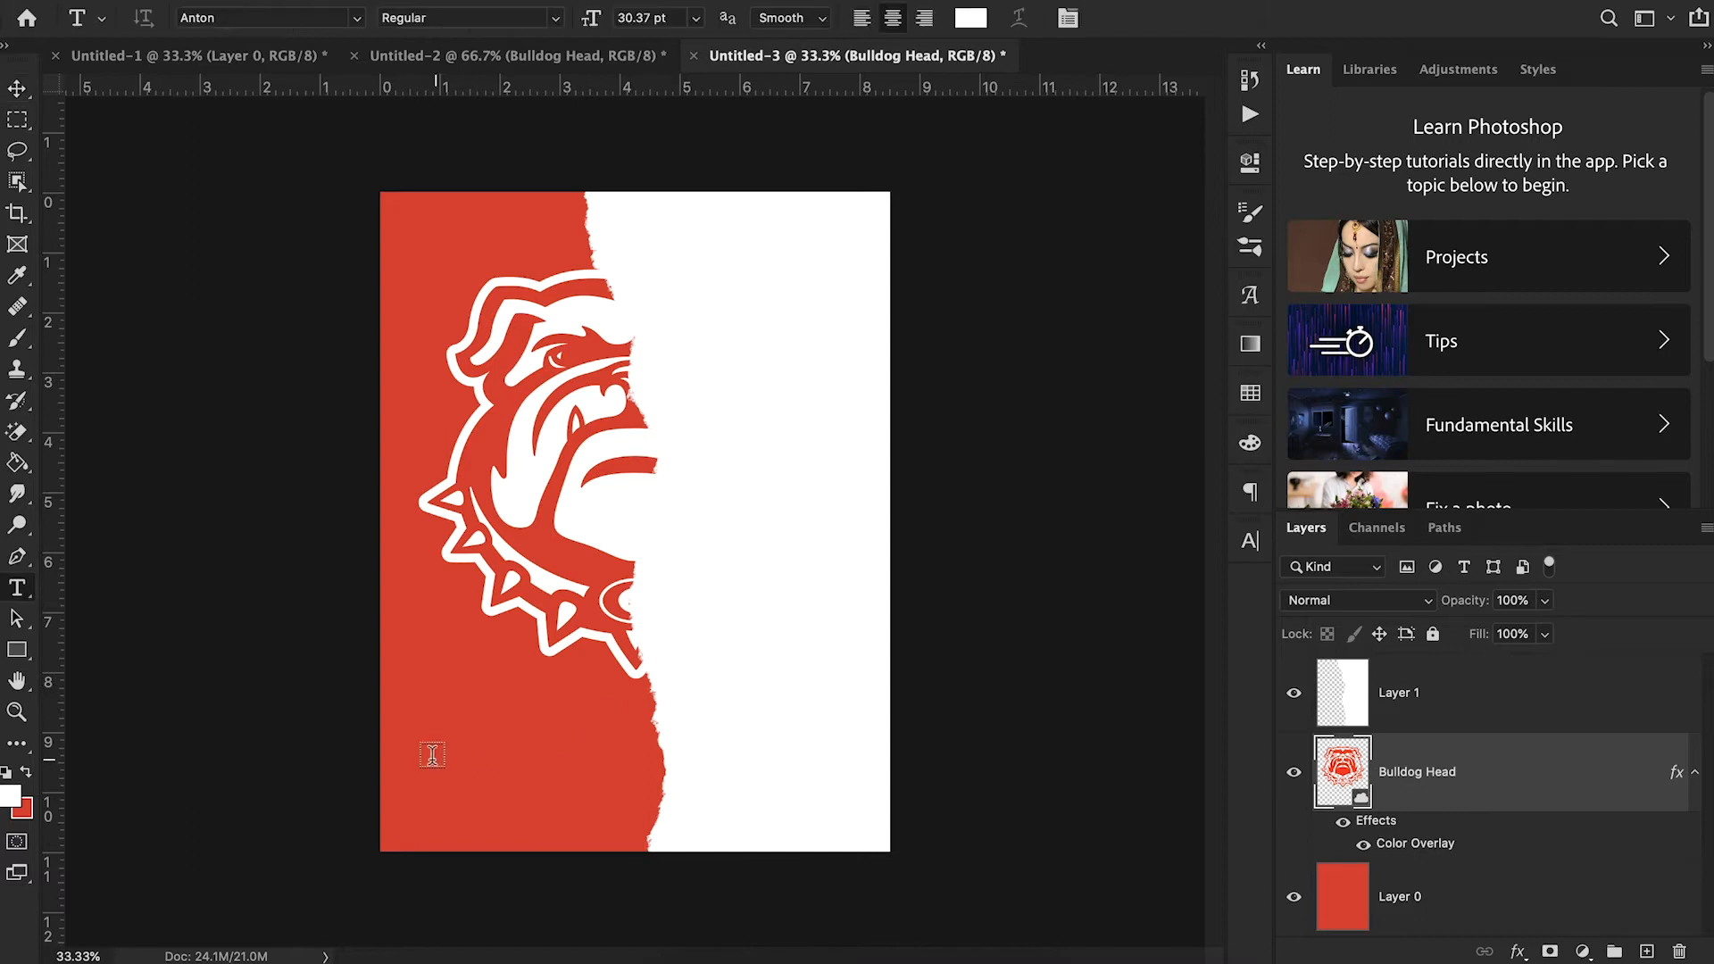
click(423, 757)
text(Michael,)
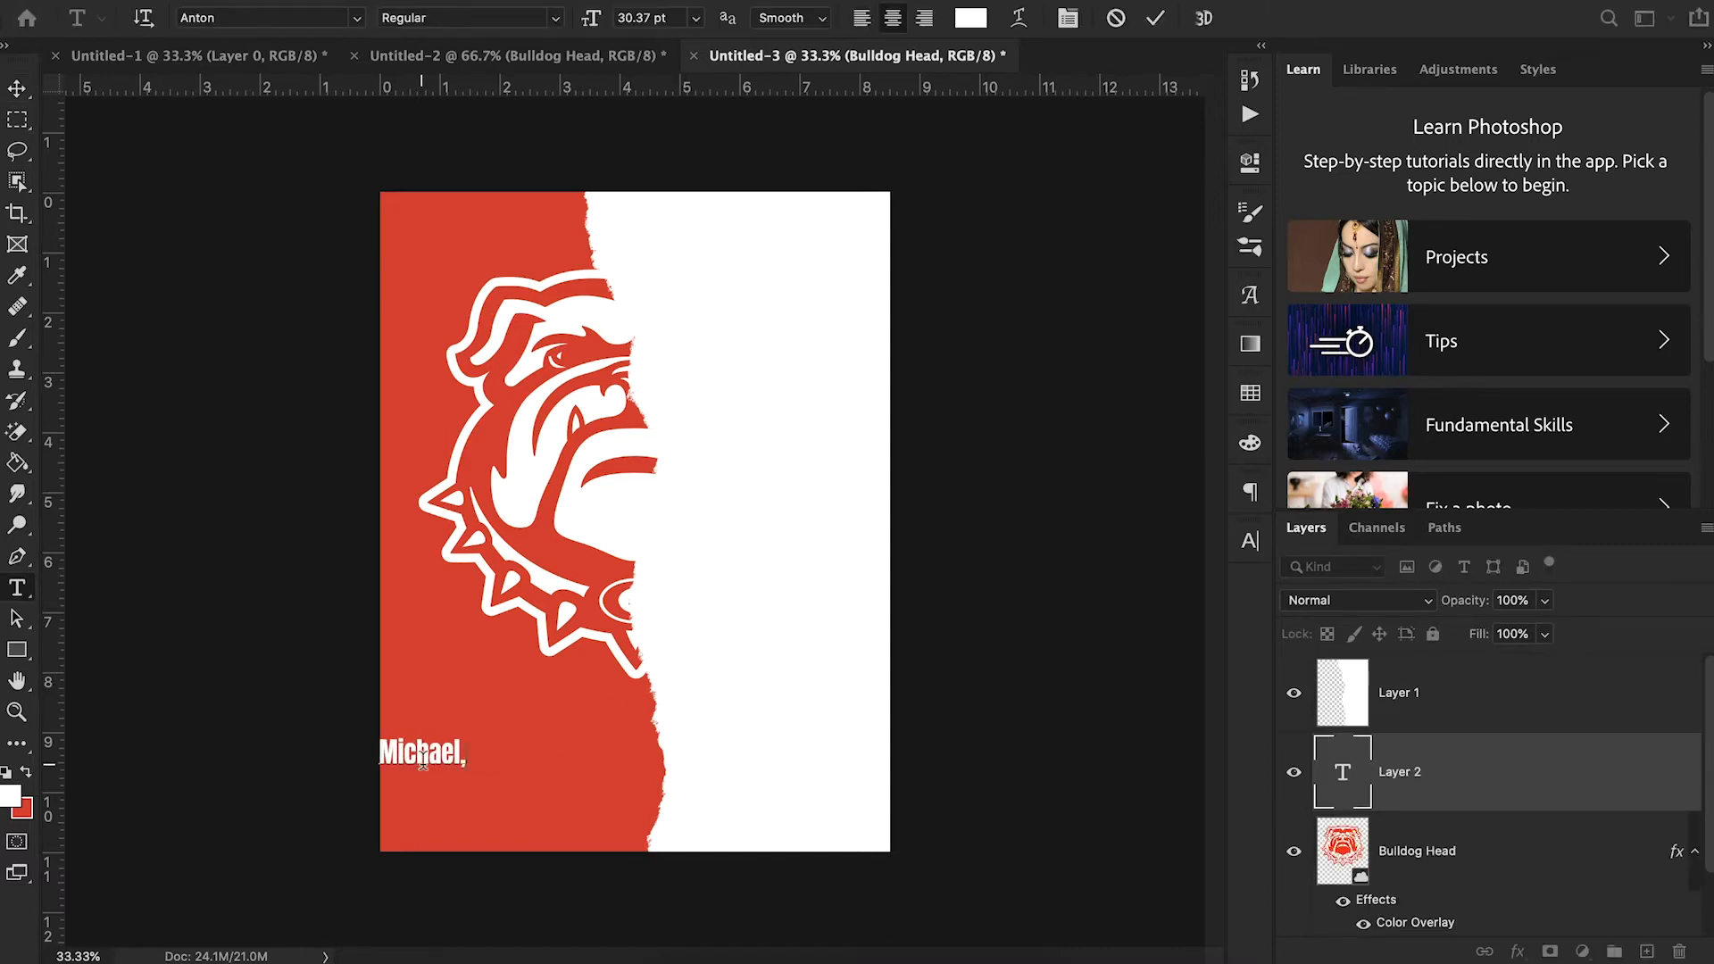
click(17, 88)
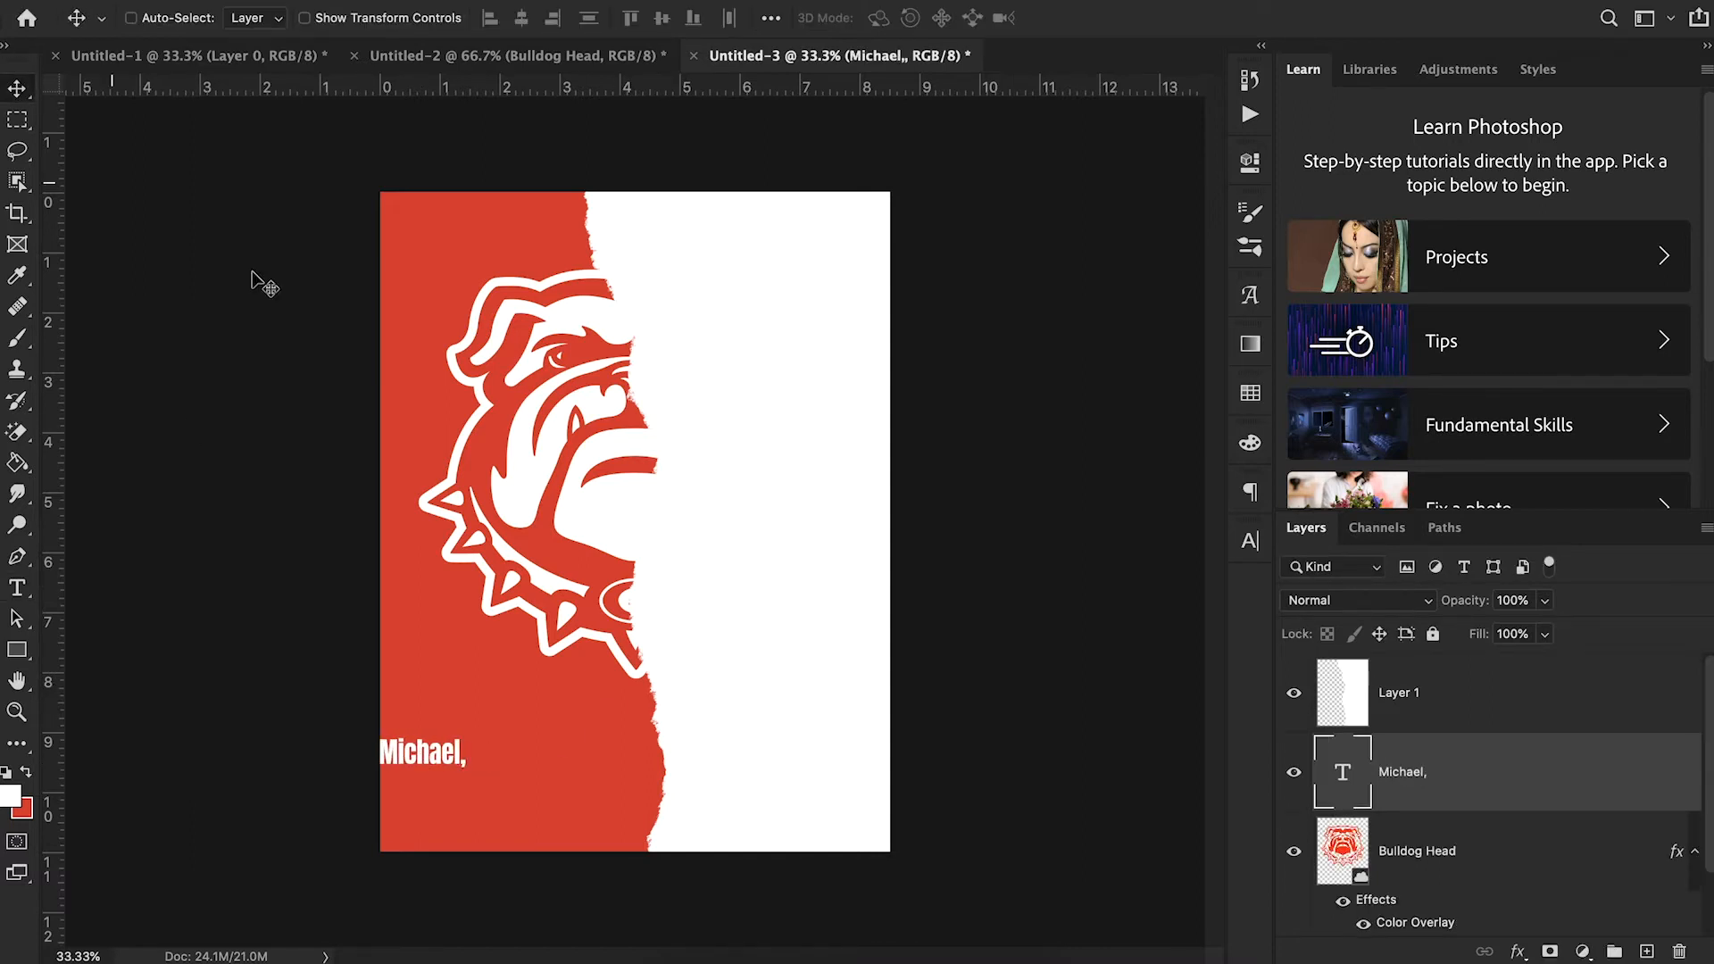
drag(517, 785, 614, 748)
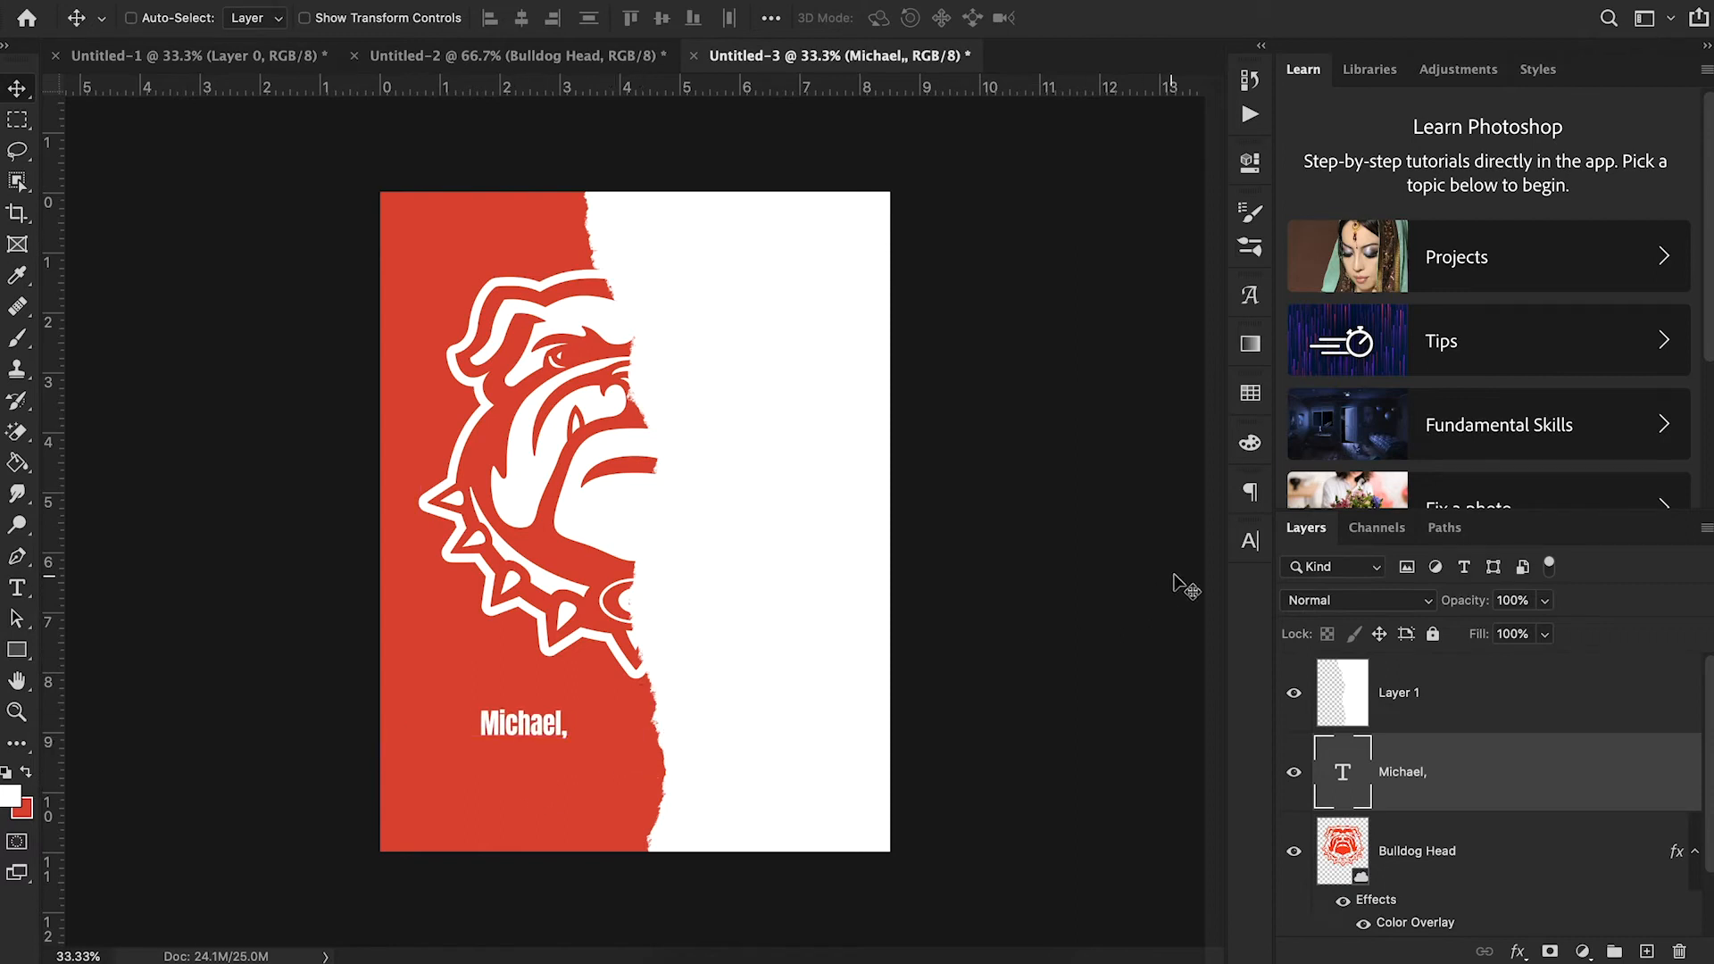
- Set the recruit's name text to the DrusticDialy font at 63.37 pt
click(1249, 541)
click(1103, 580)
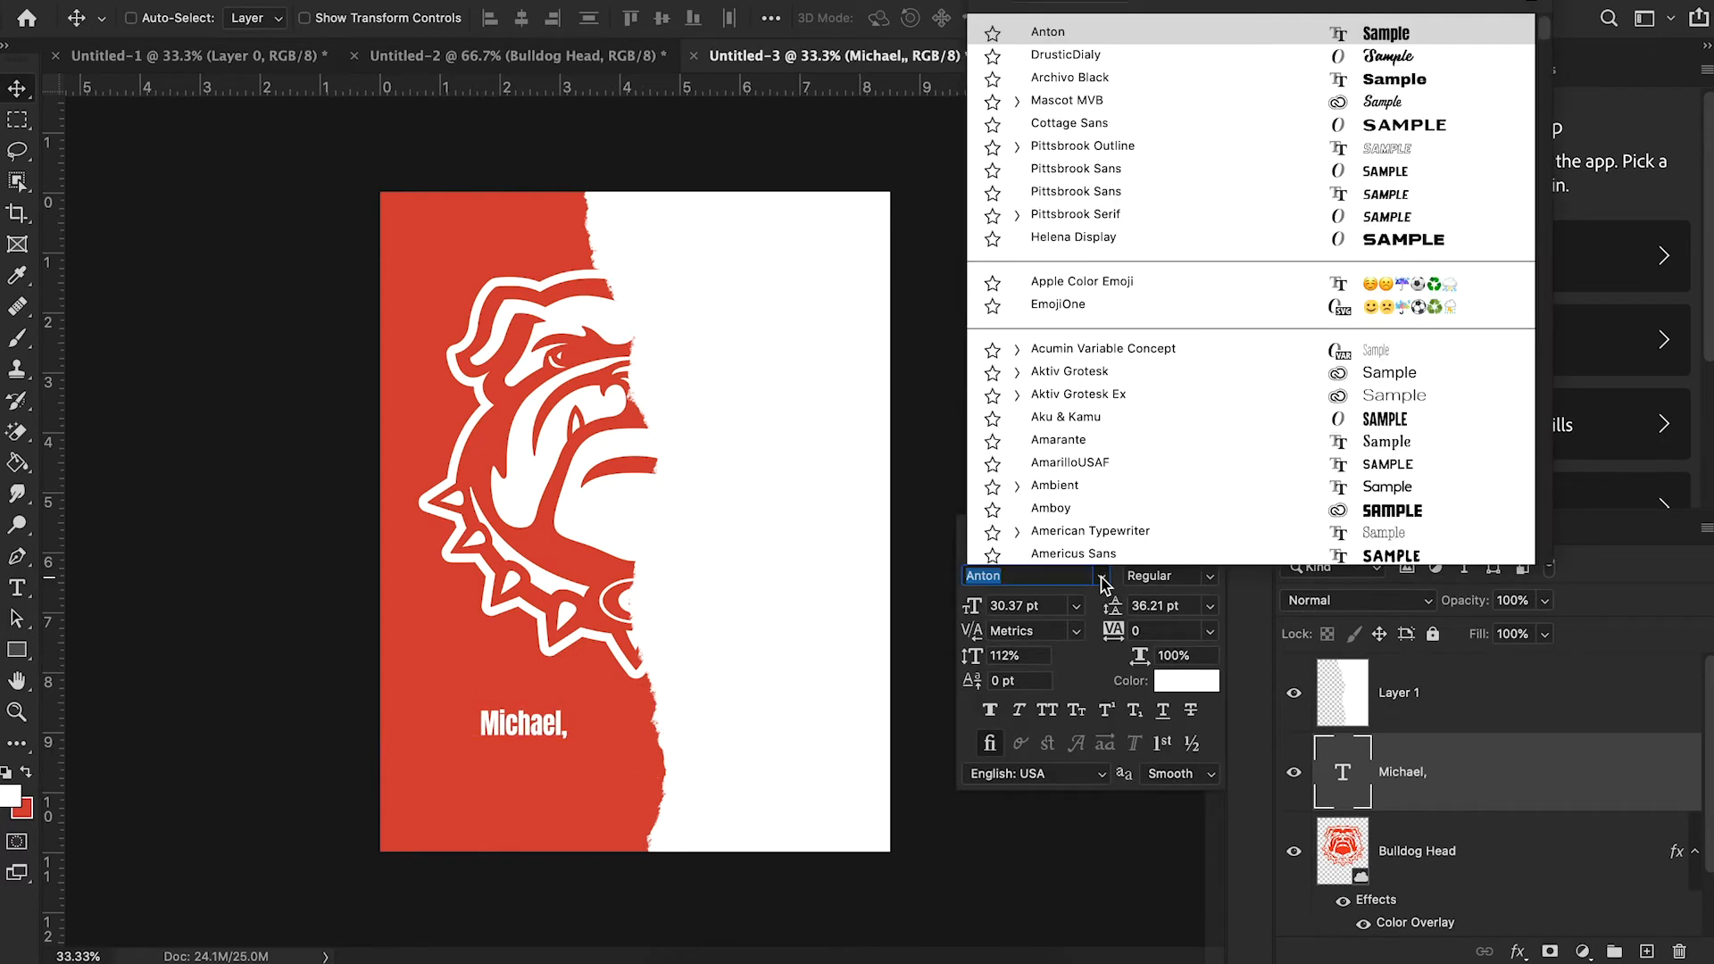
click(1058, 57)
click(1006, 612)
key(Up)
key(Up)
key(Up)
key(Up)
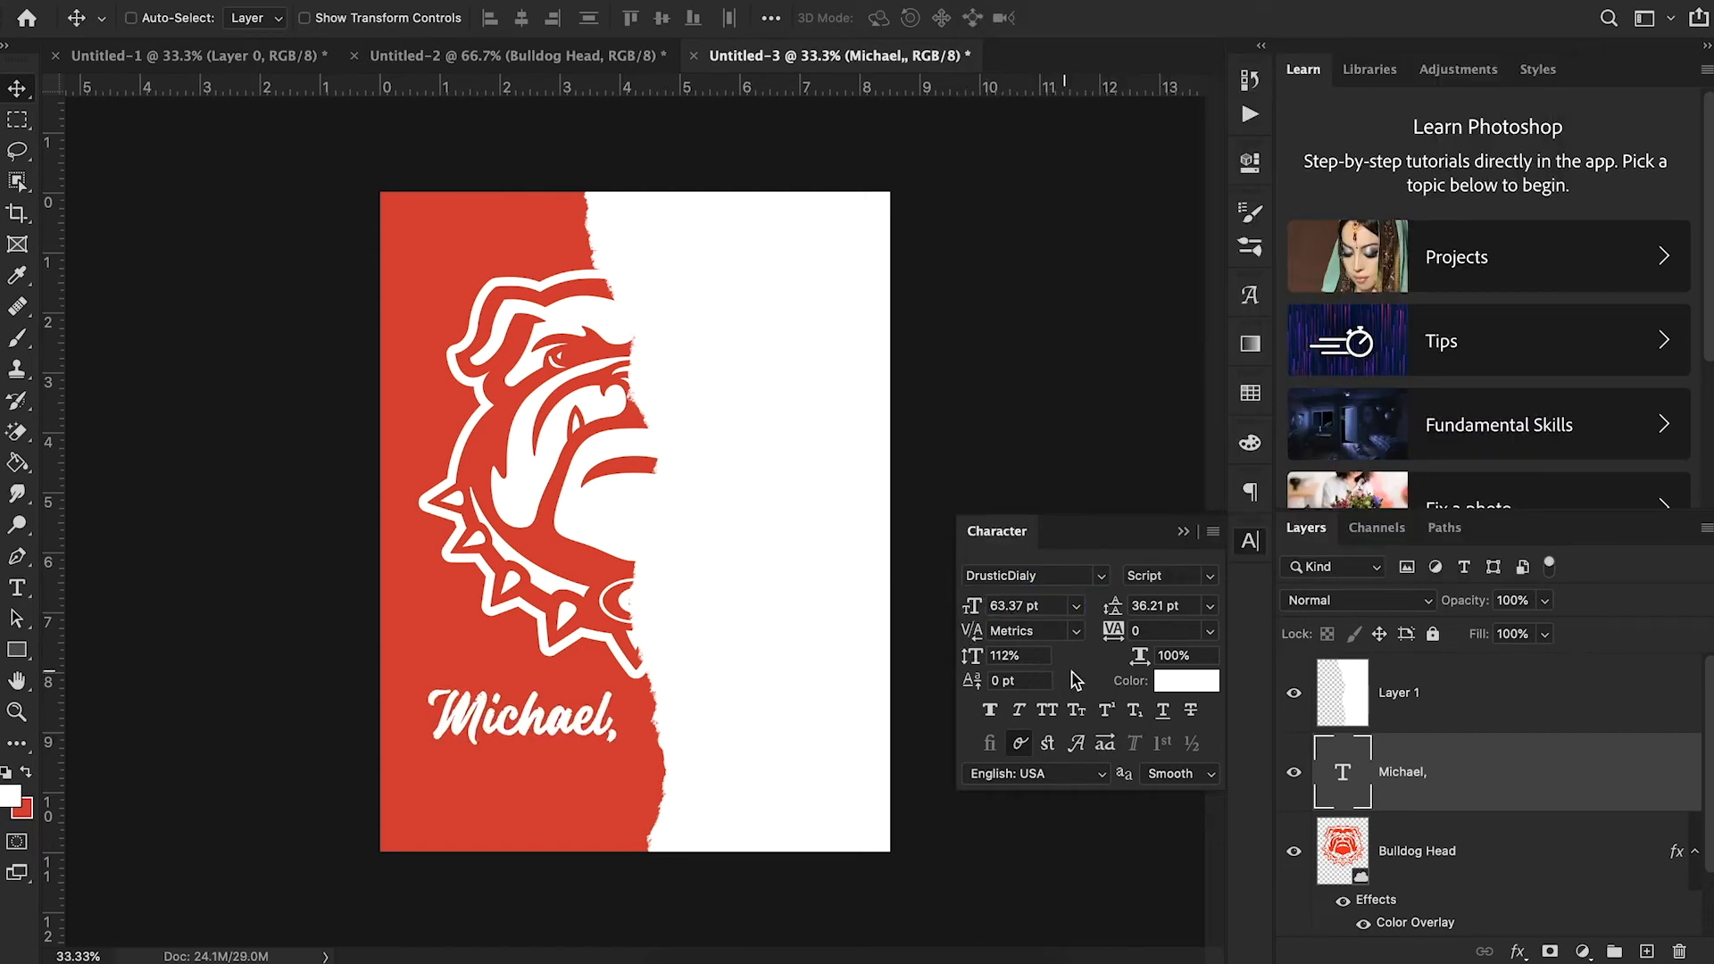
- Compare with the reference poster in Chrome, return to Photoshop, recolor the name text dark grey 2c2c2c, and nudge it slightly upward
click(726, 947)
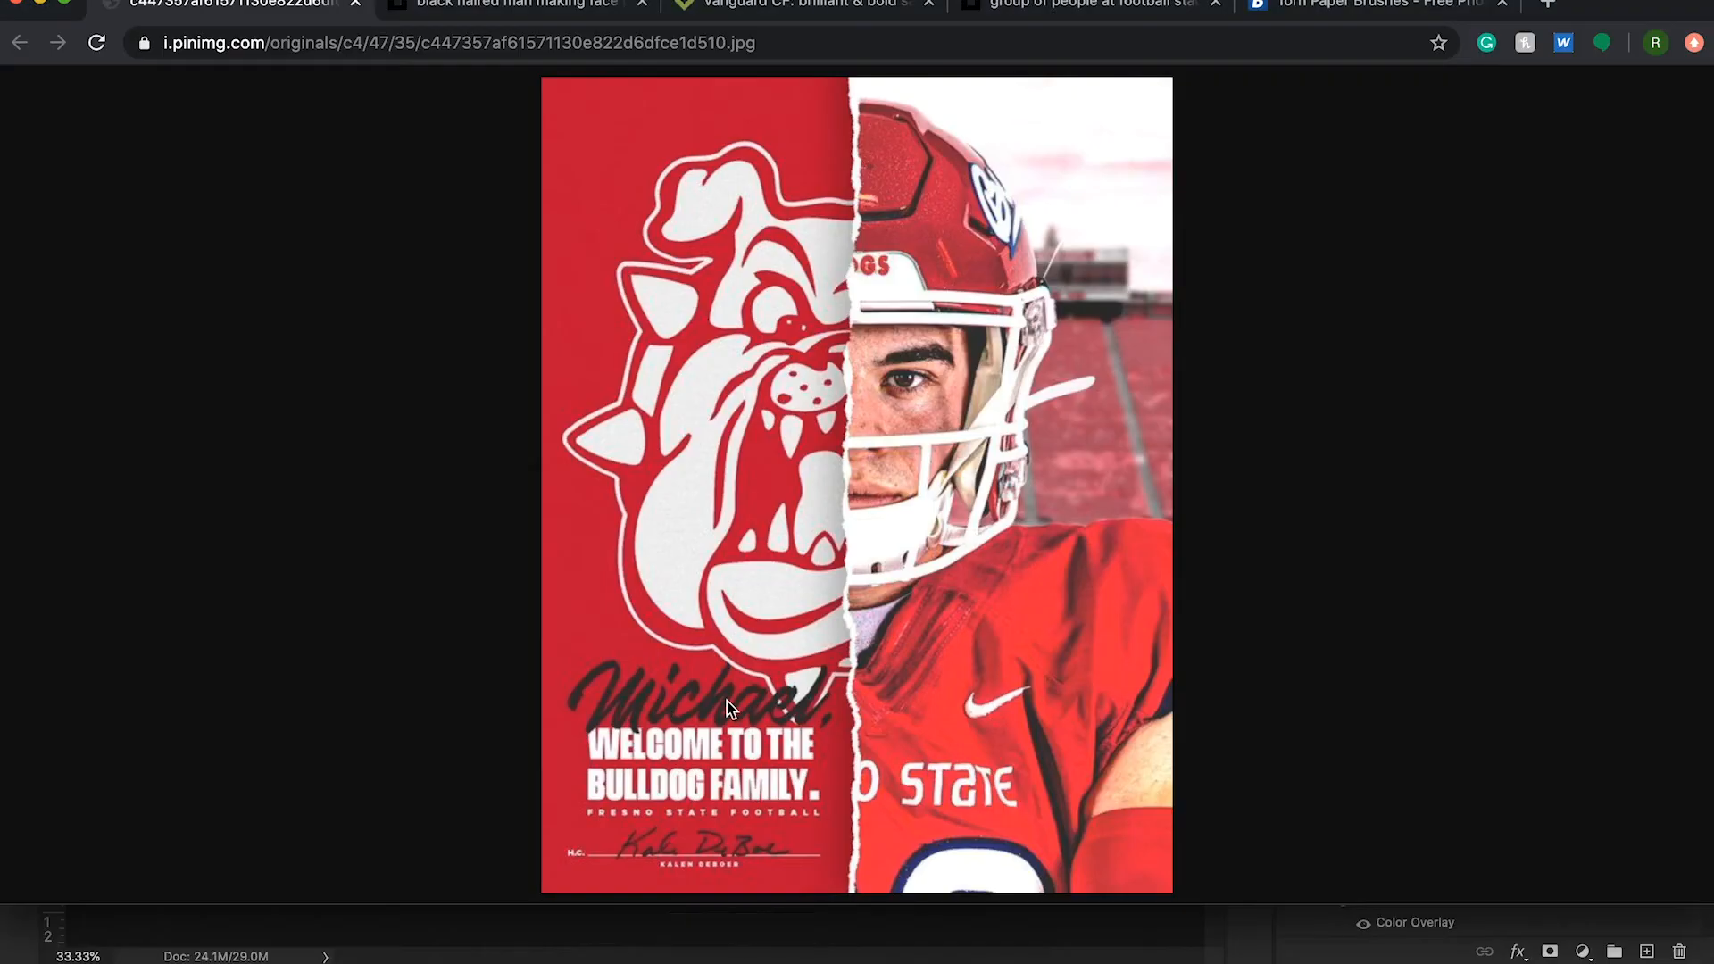
click(856, 951)
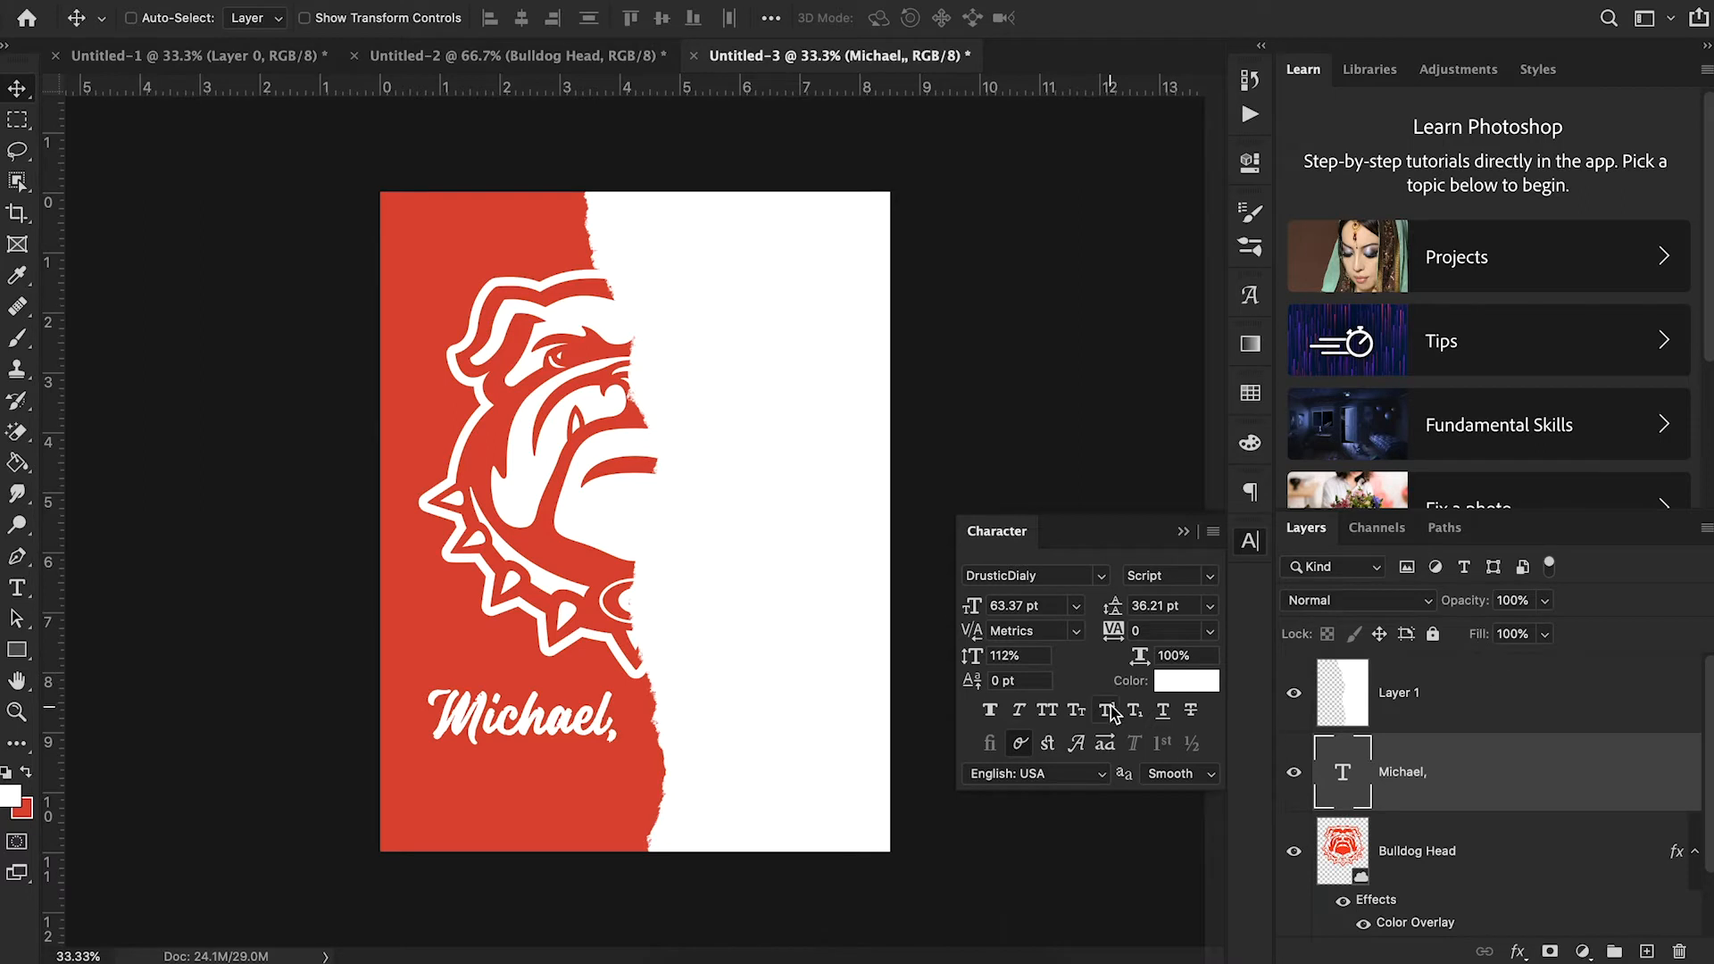
click(1183, 683)
click(905, 694)
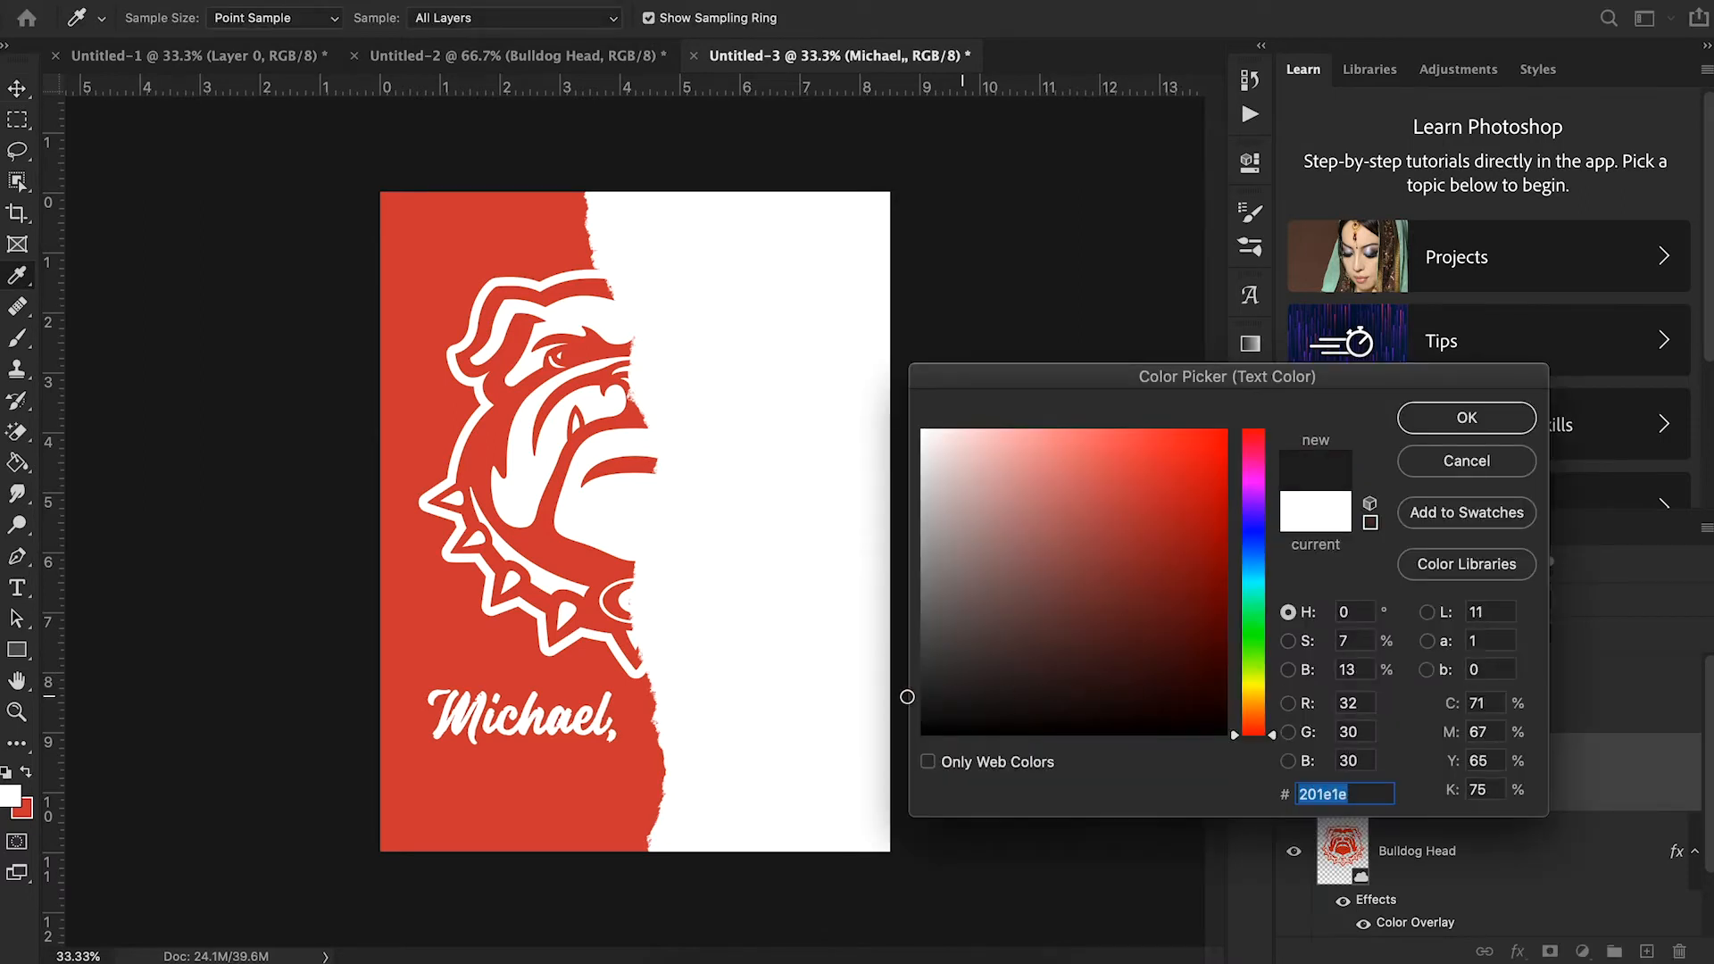
drag(962, 698, 907, 676)
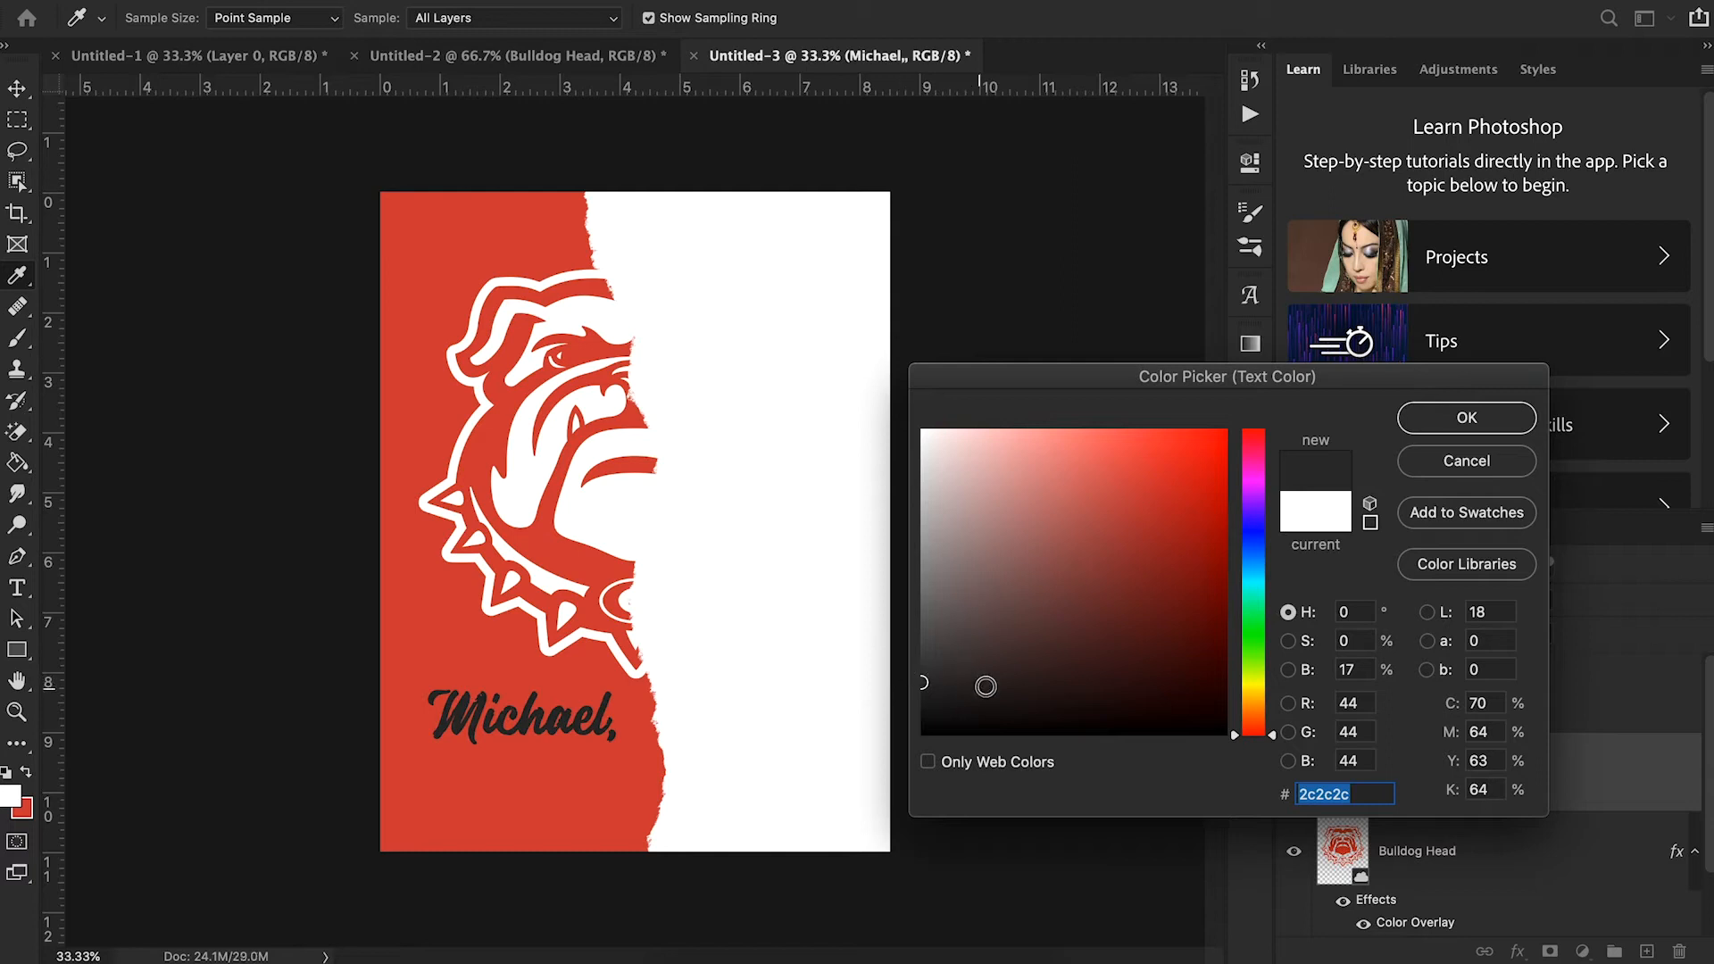
click(1467, 416)
drag(646, 741, 648, 730)
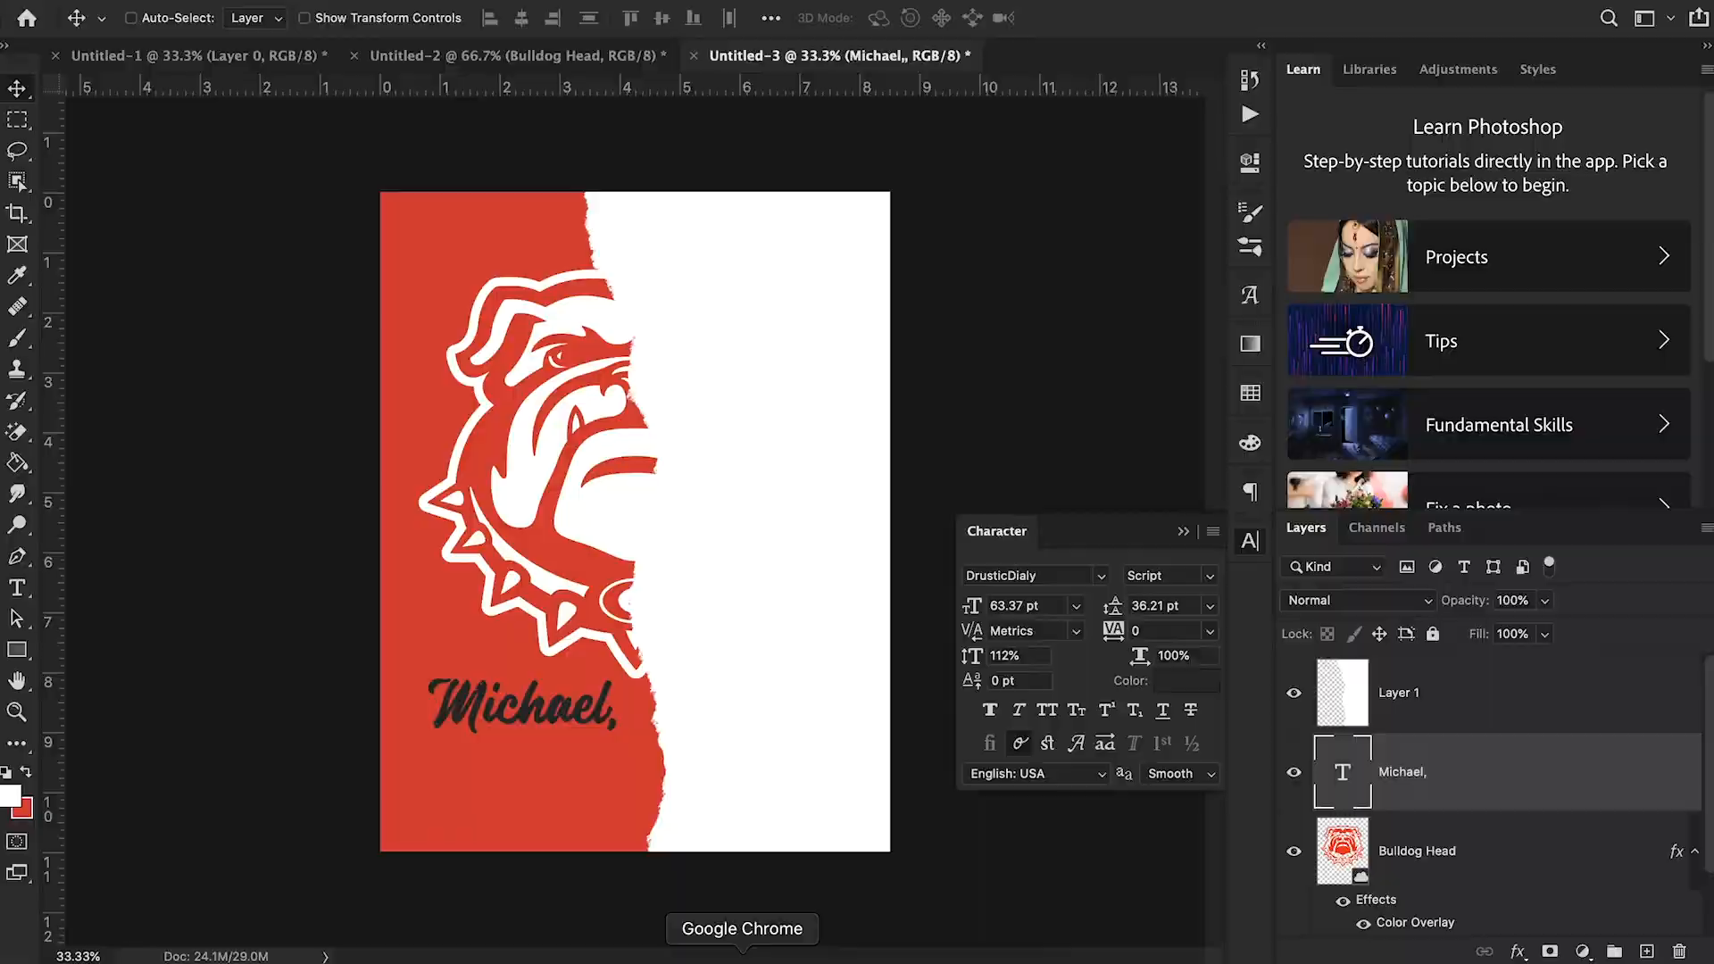
- Recheck the reference in Chrome, return to Photoshop, and add the two-line text "welcome to the" / "bulldog family" below the name
click(742, 953)
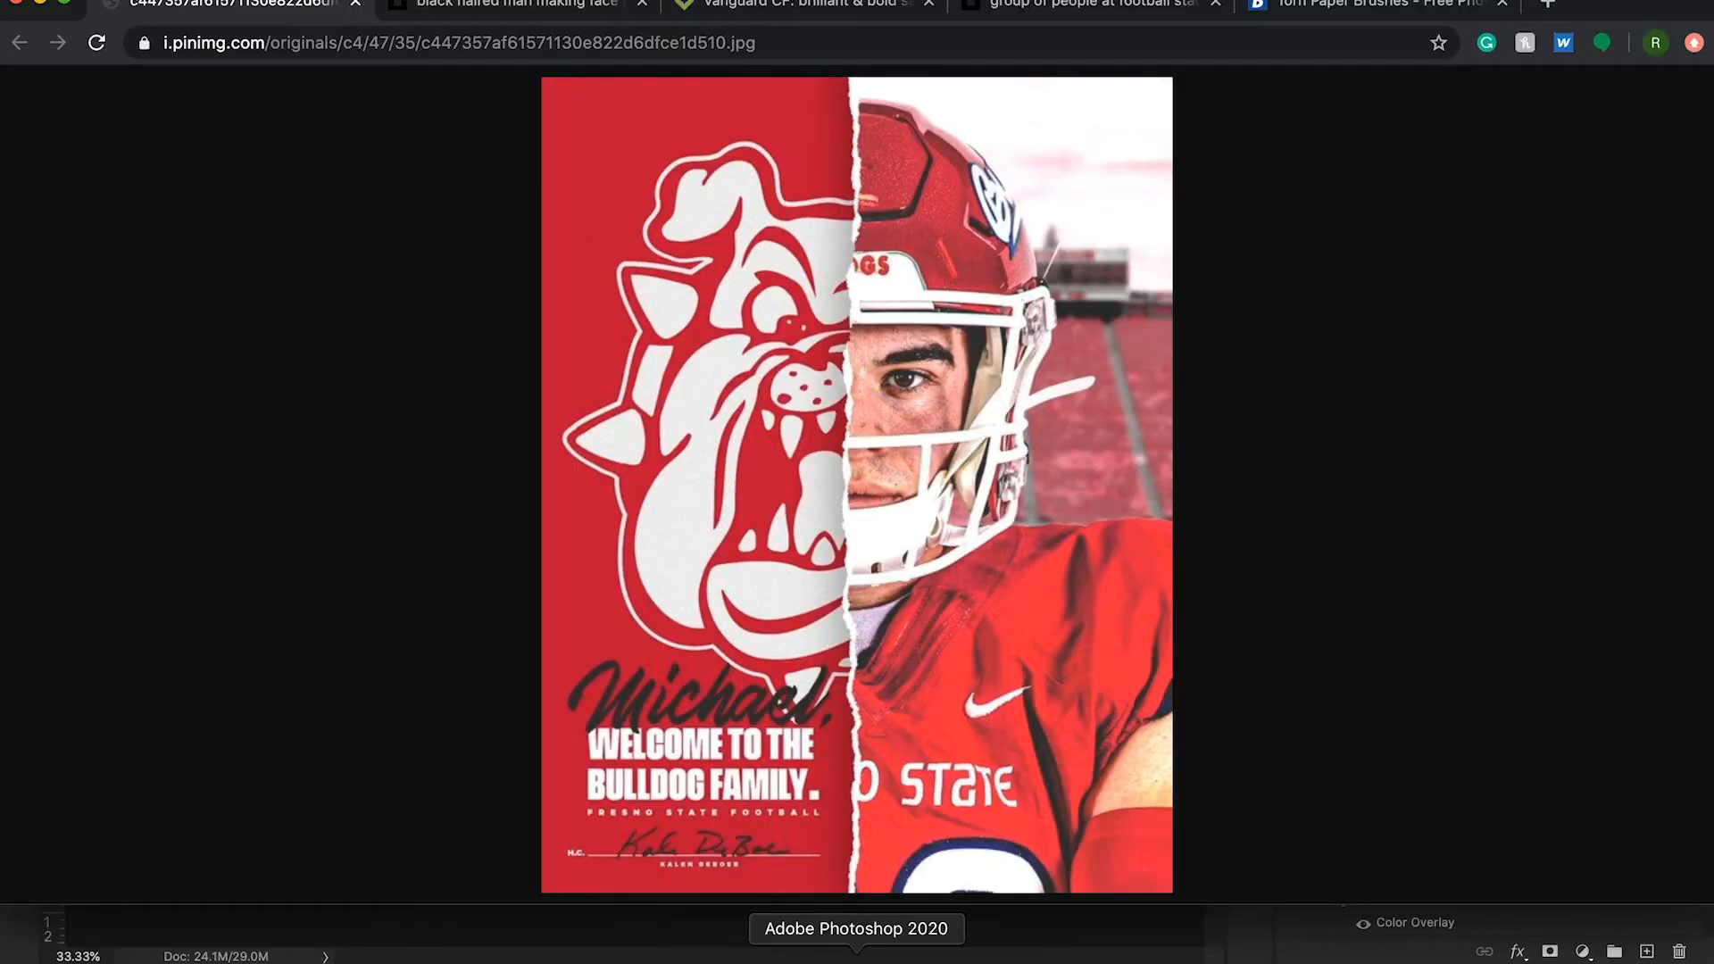
click(767, 953)
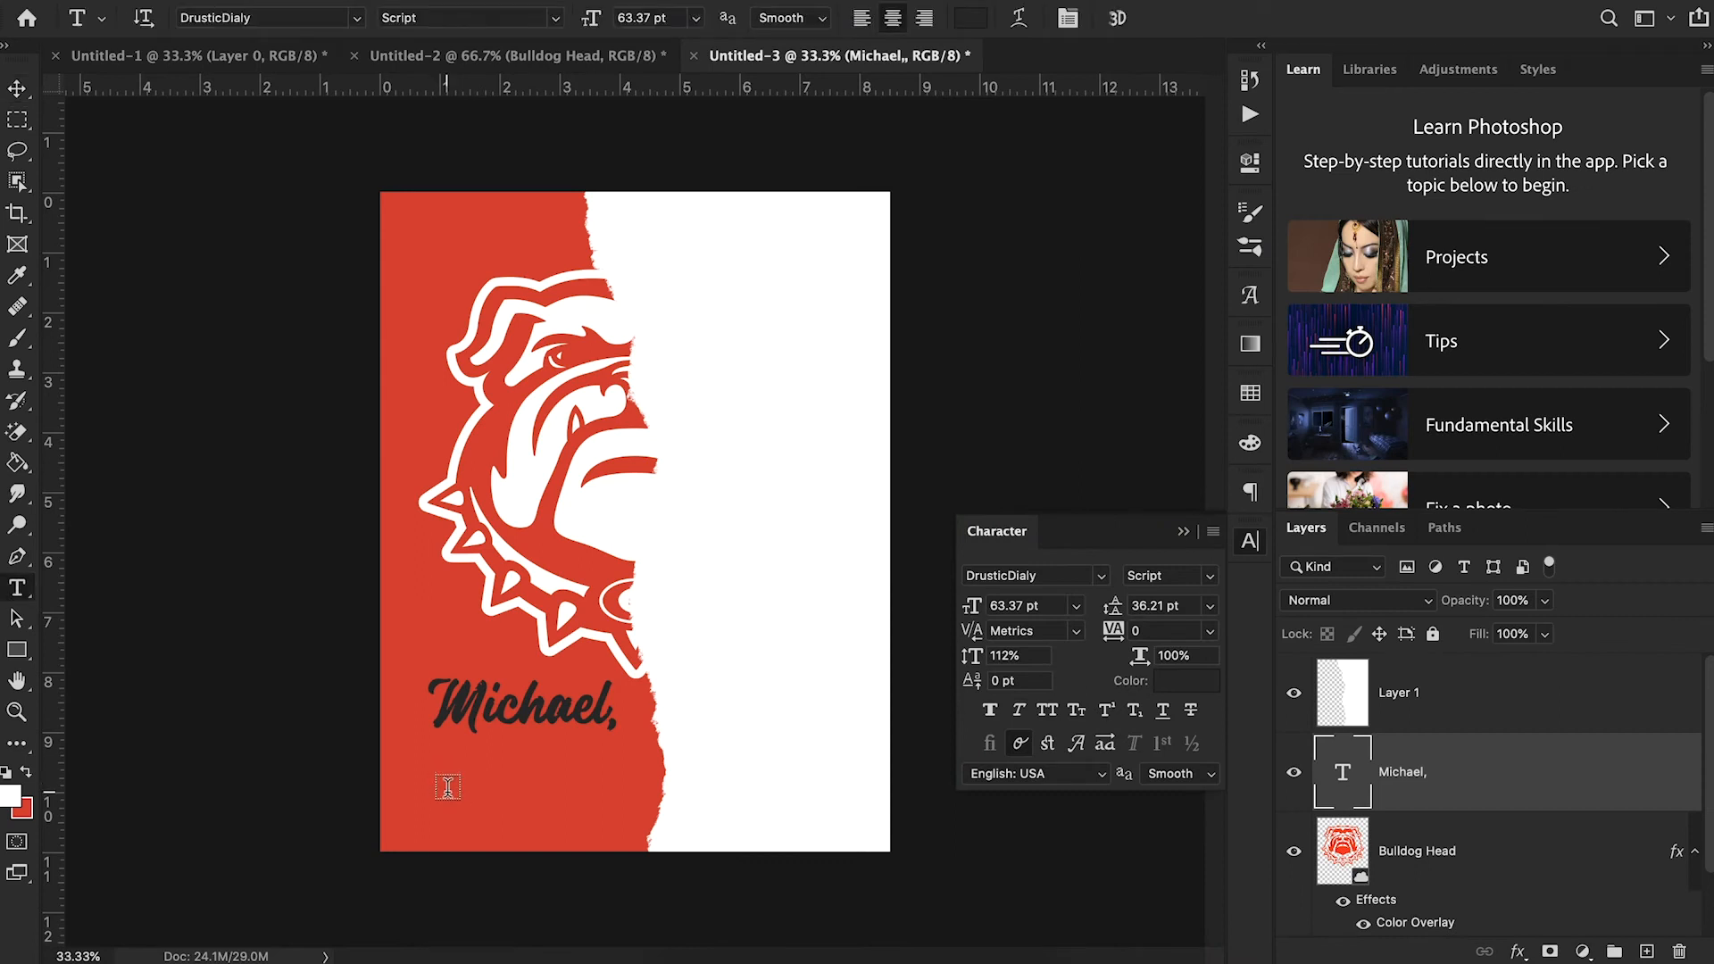
click(444, 782)
text(welco)
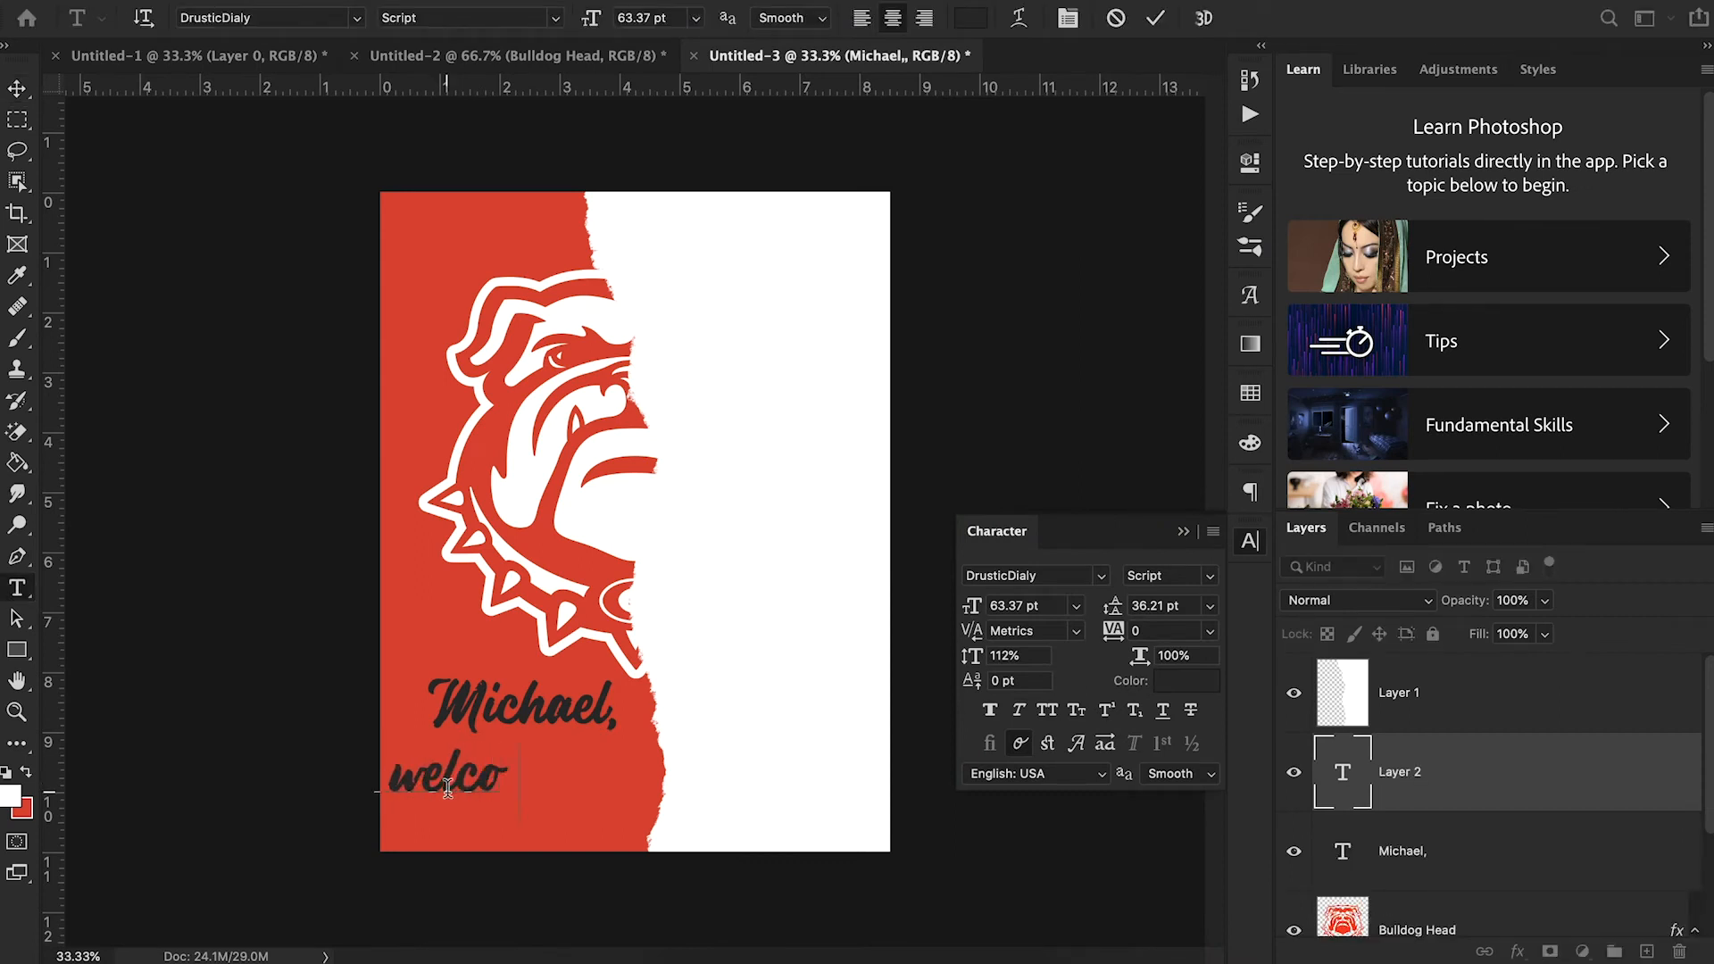
text(me to the)
key(Return)
text(b)
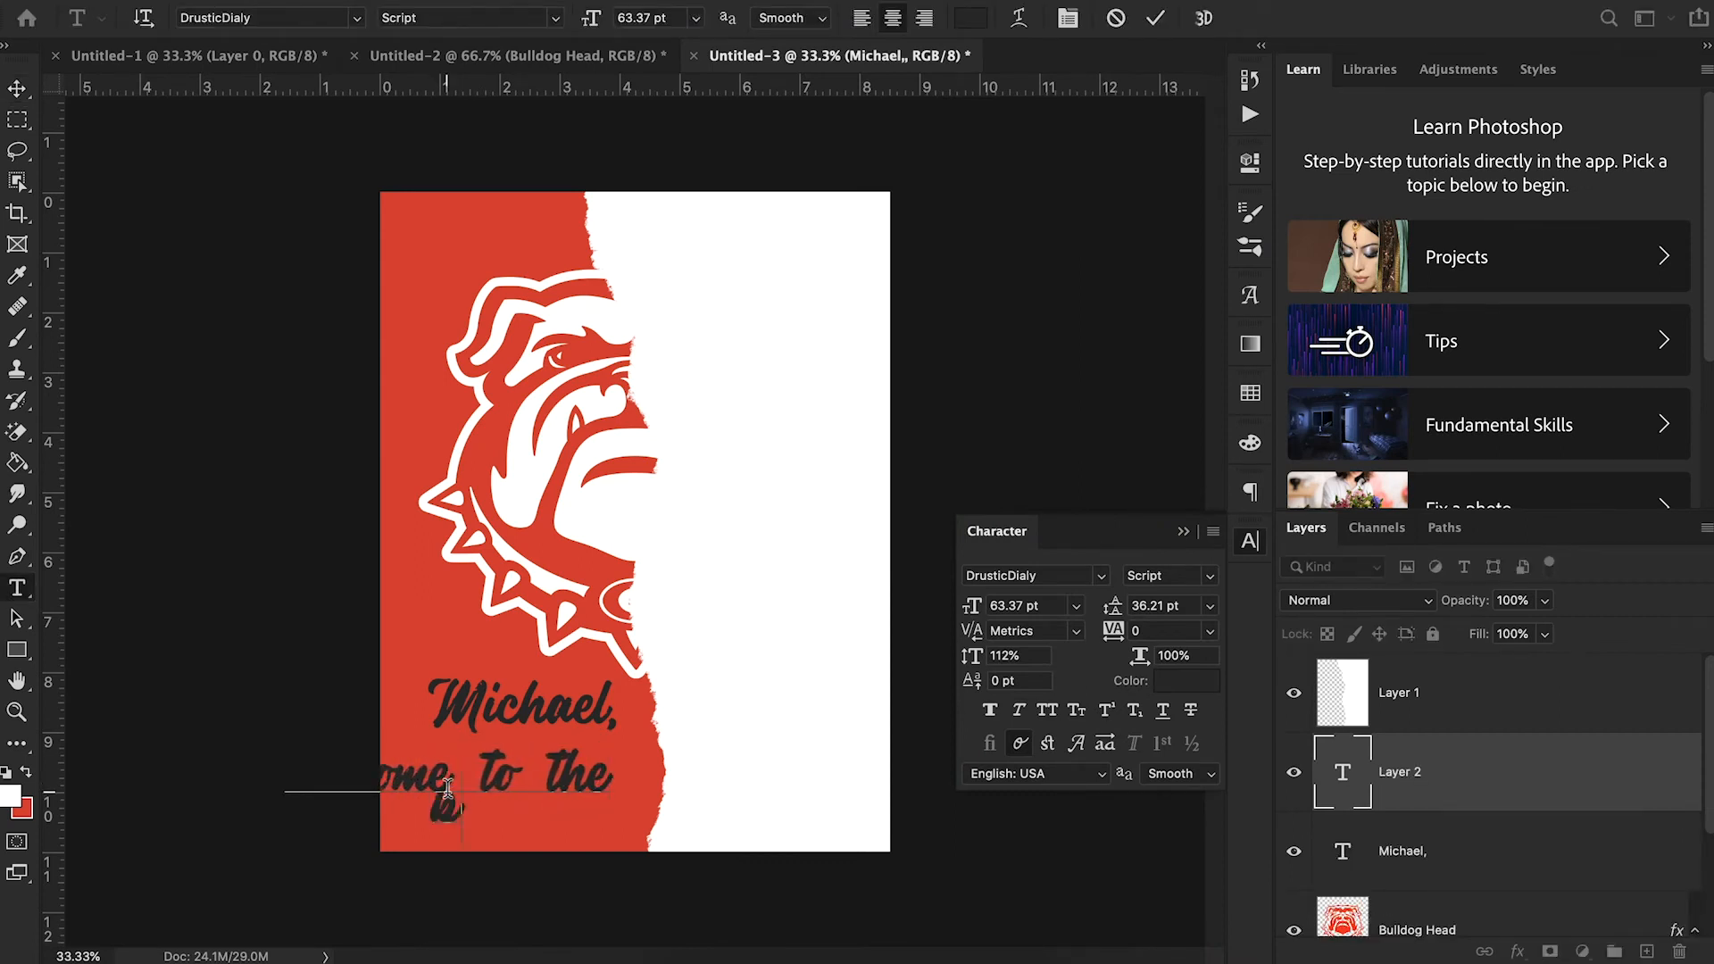
text(ulldog family)
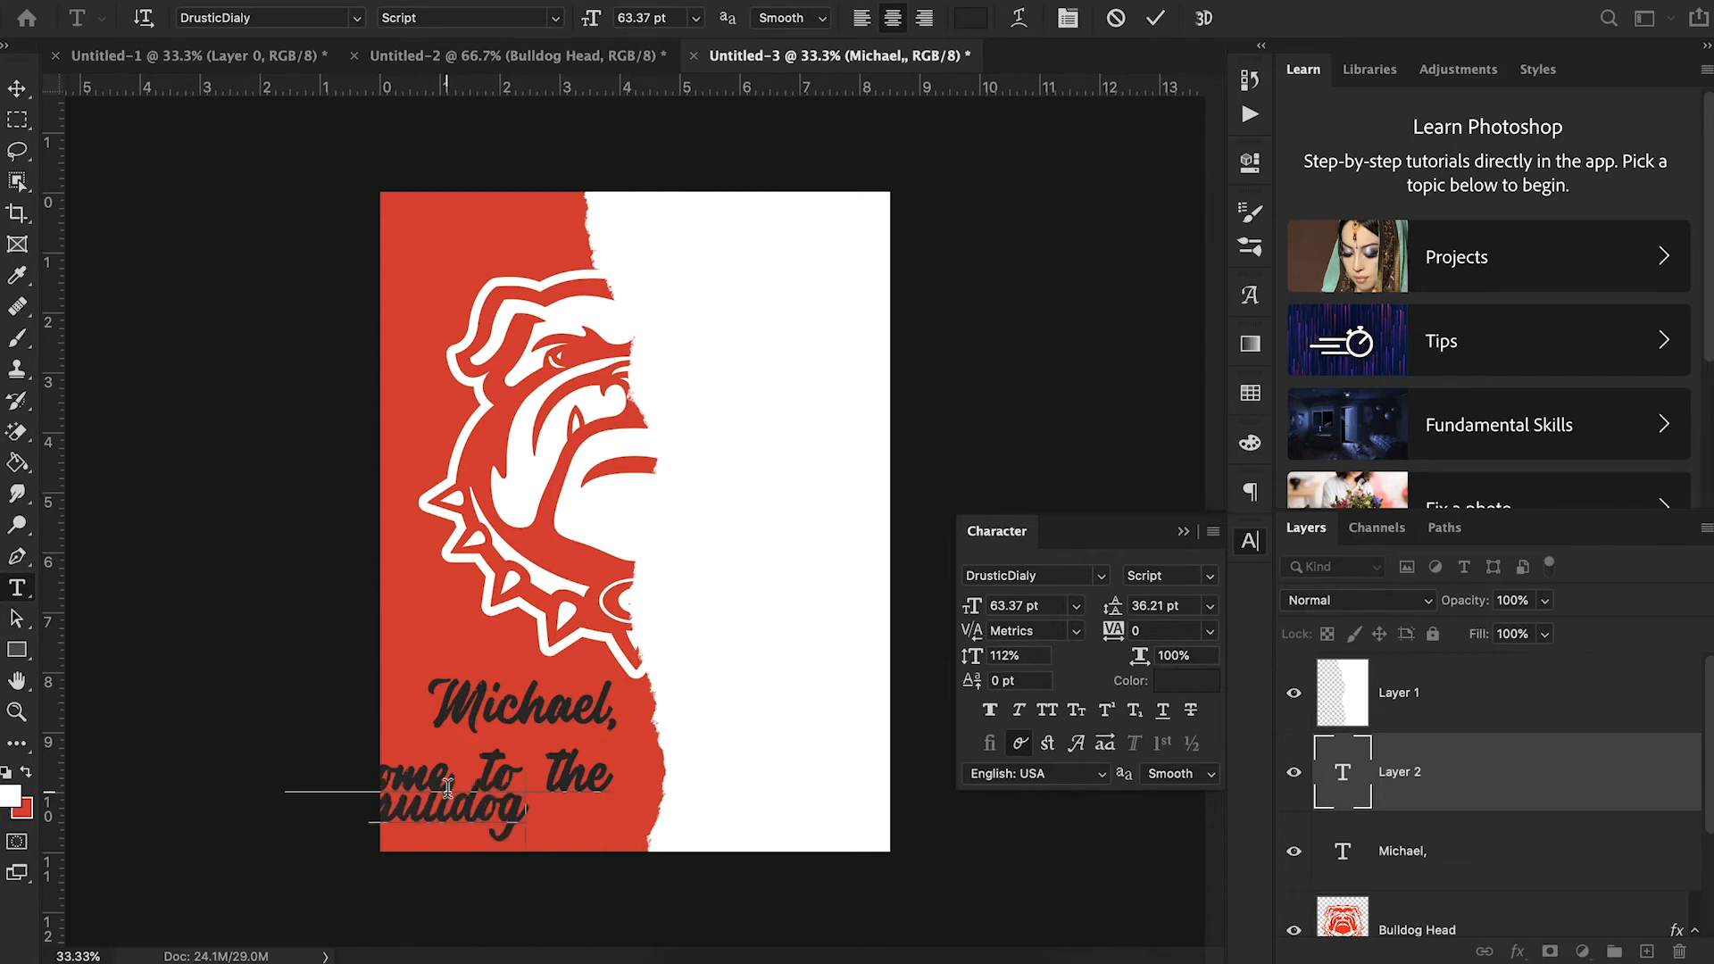
click(17, 87)
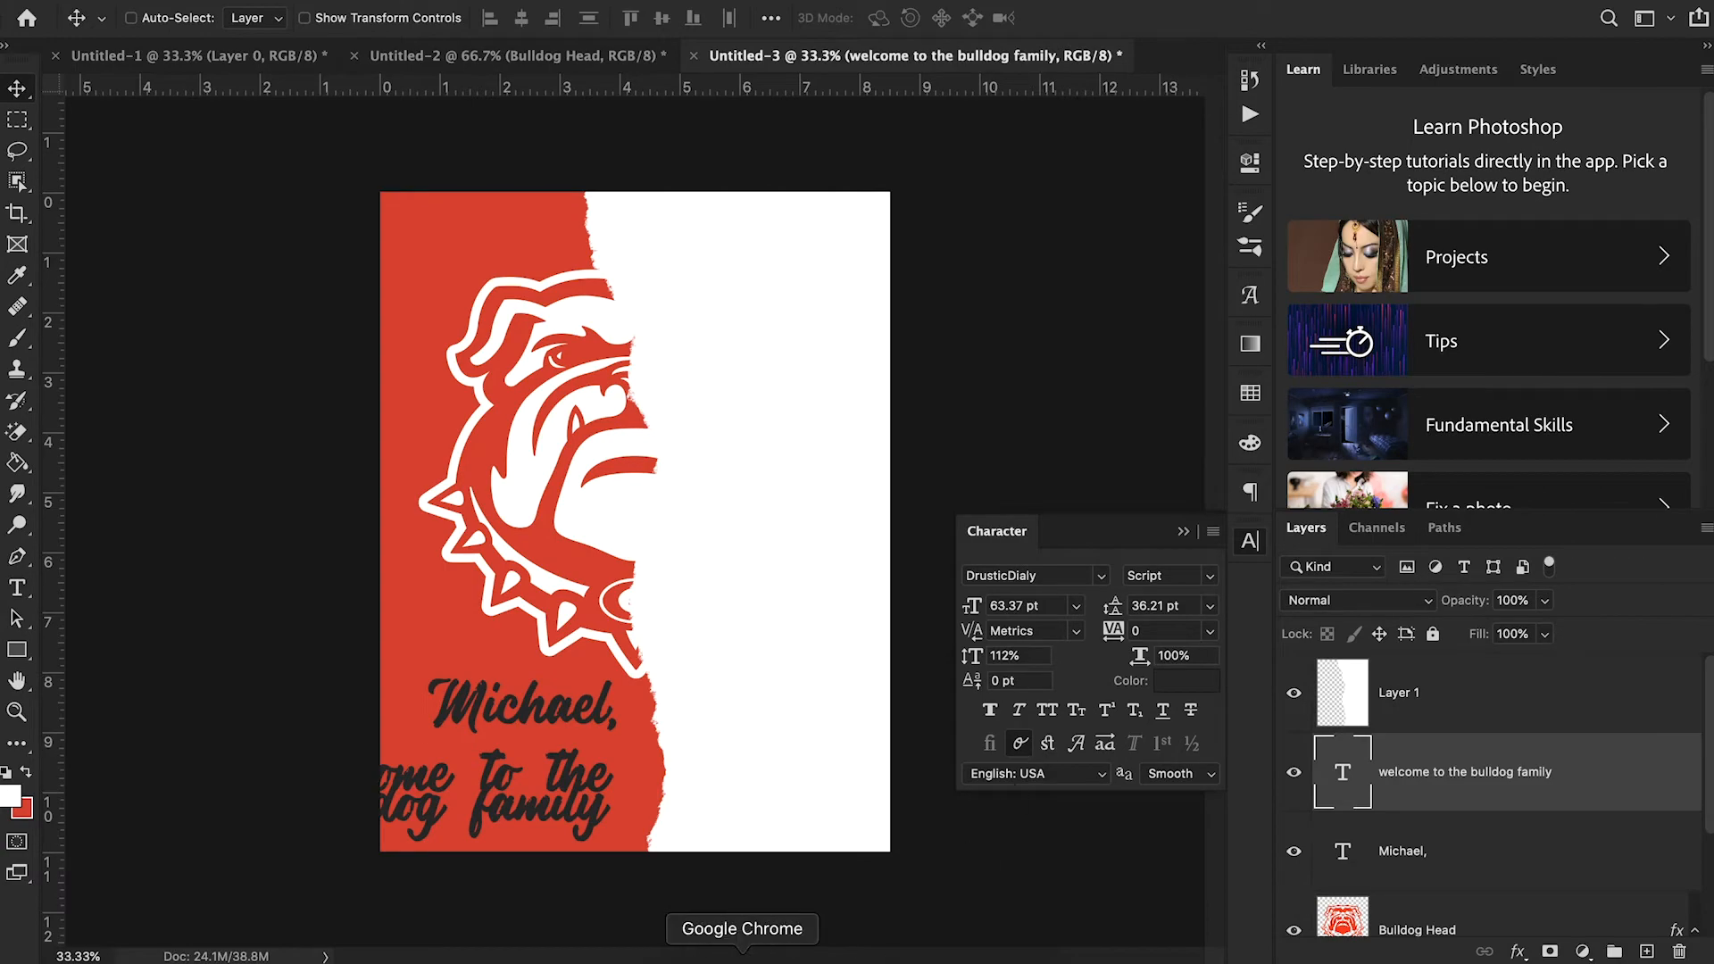
- Switch to Chrome to examine the Vanguard CF font page on Creative Market and the reference poster's lettering
click(742, 959)
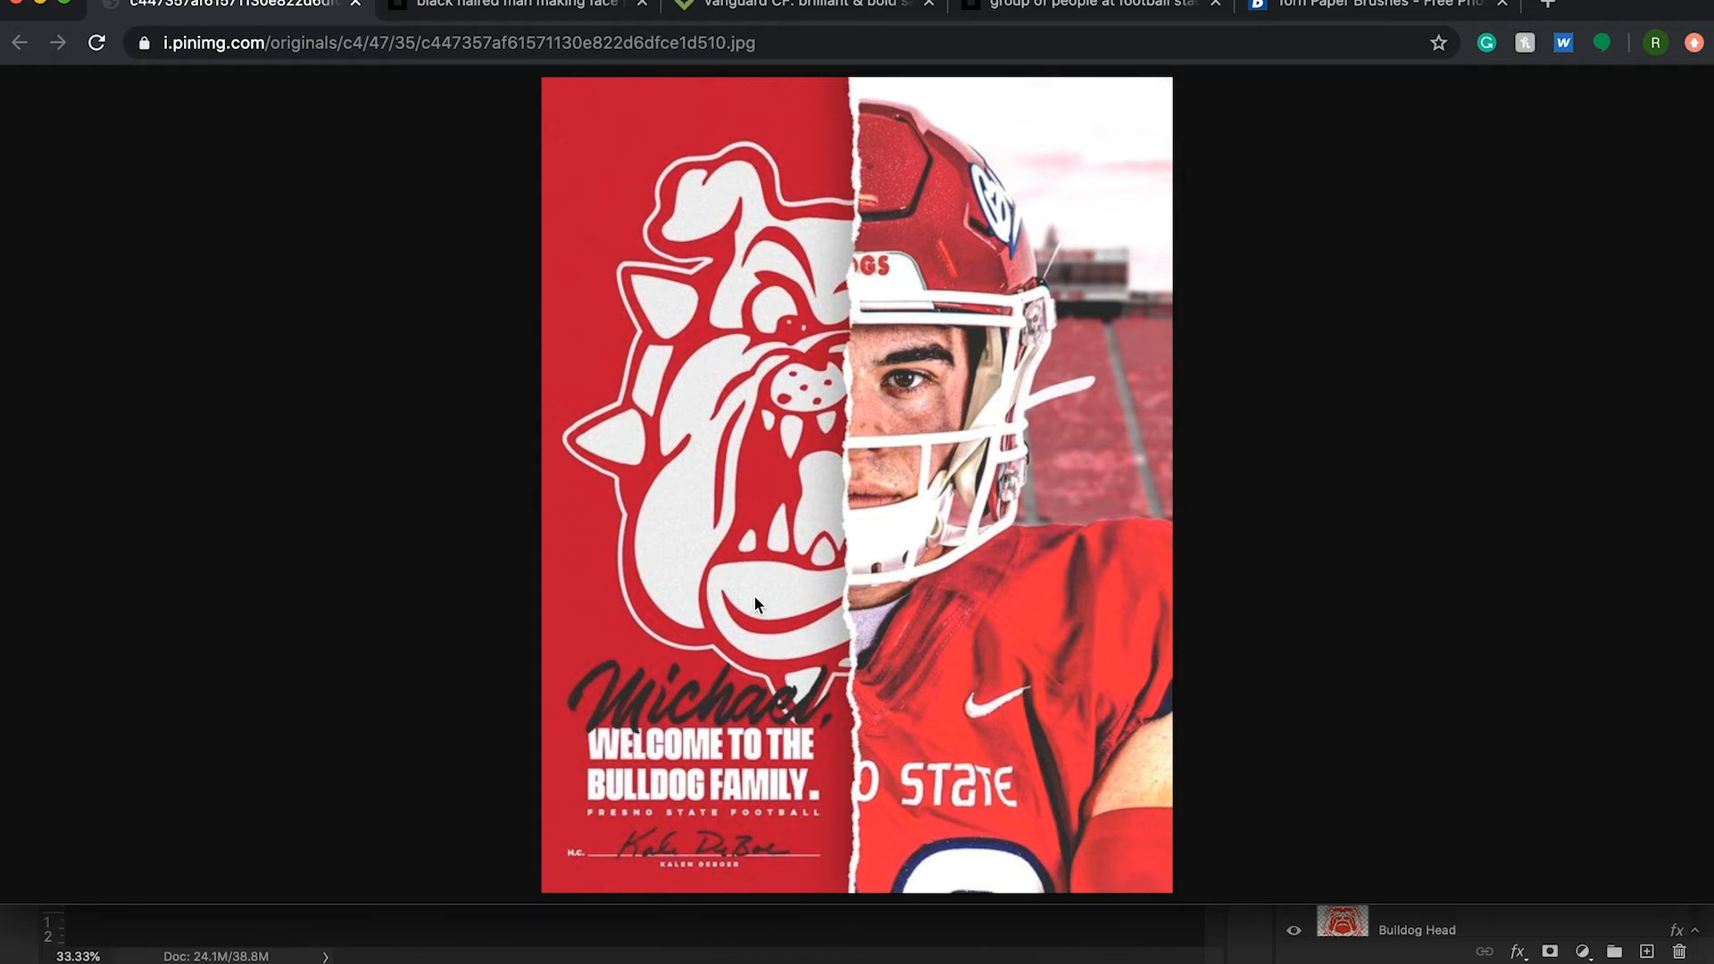
click(786, 6)
scroll(726, 571, down, 2)
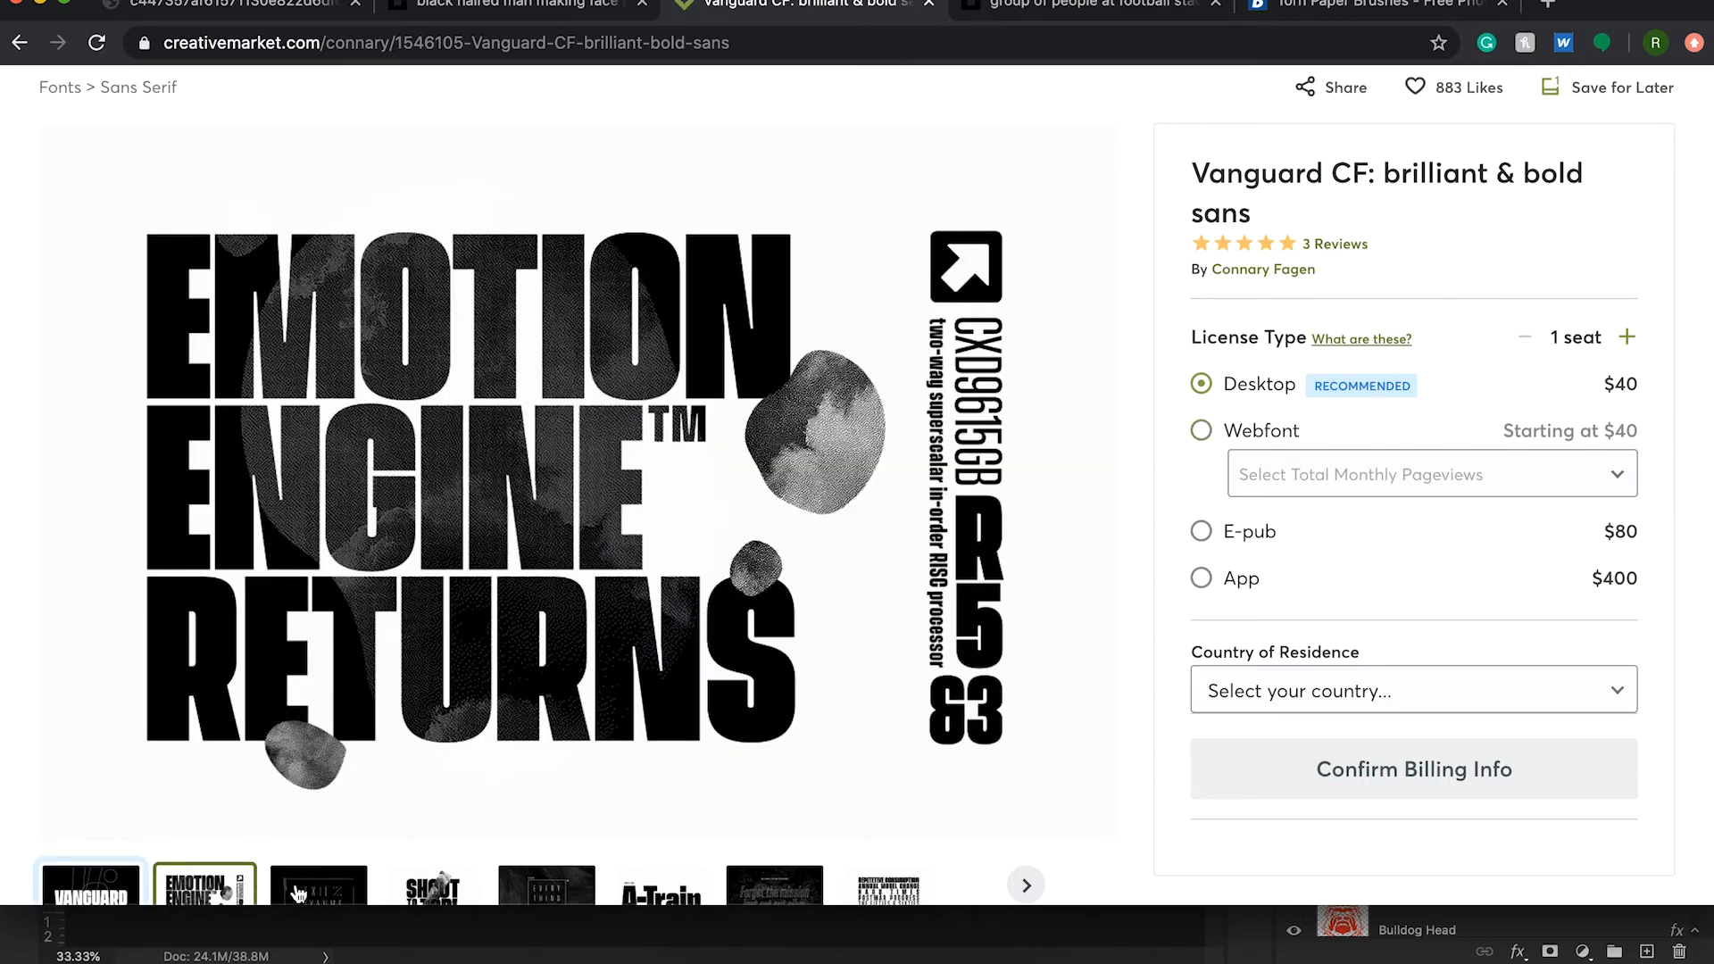
mouse_move(305, 883)
mouse_move(85, 886)
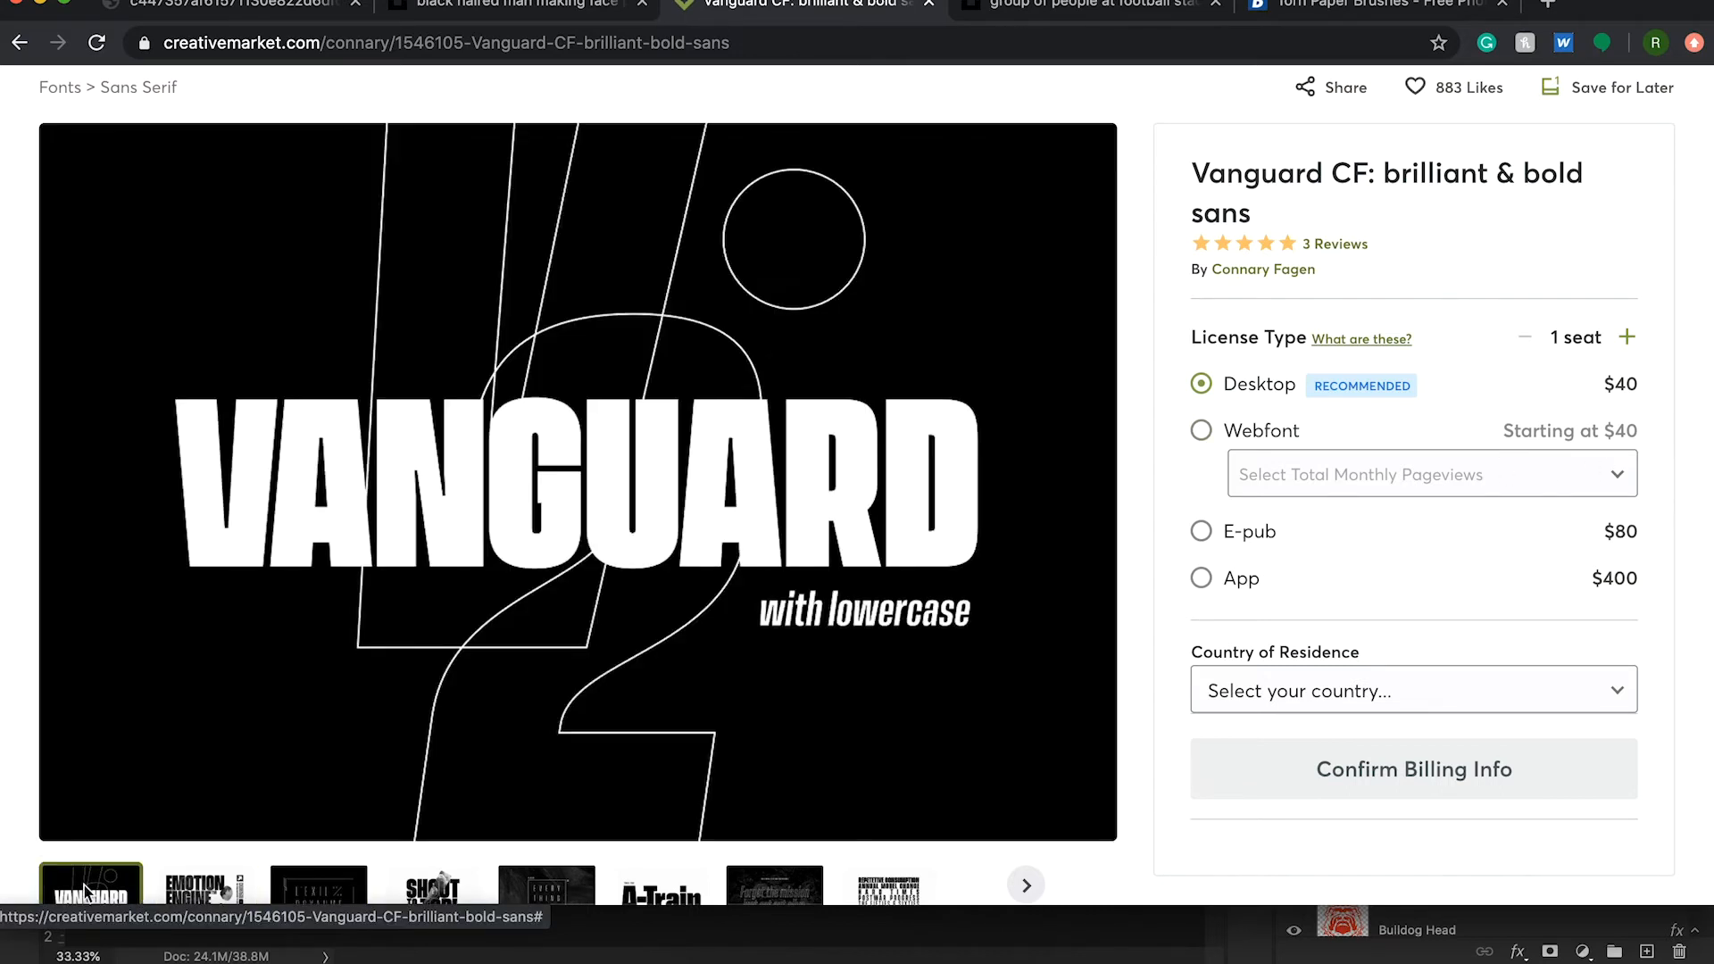
click(191, 12)
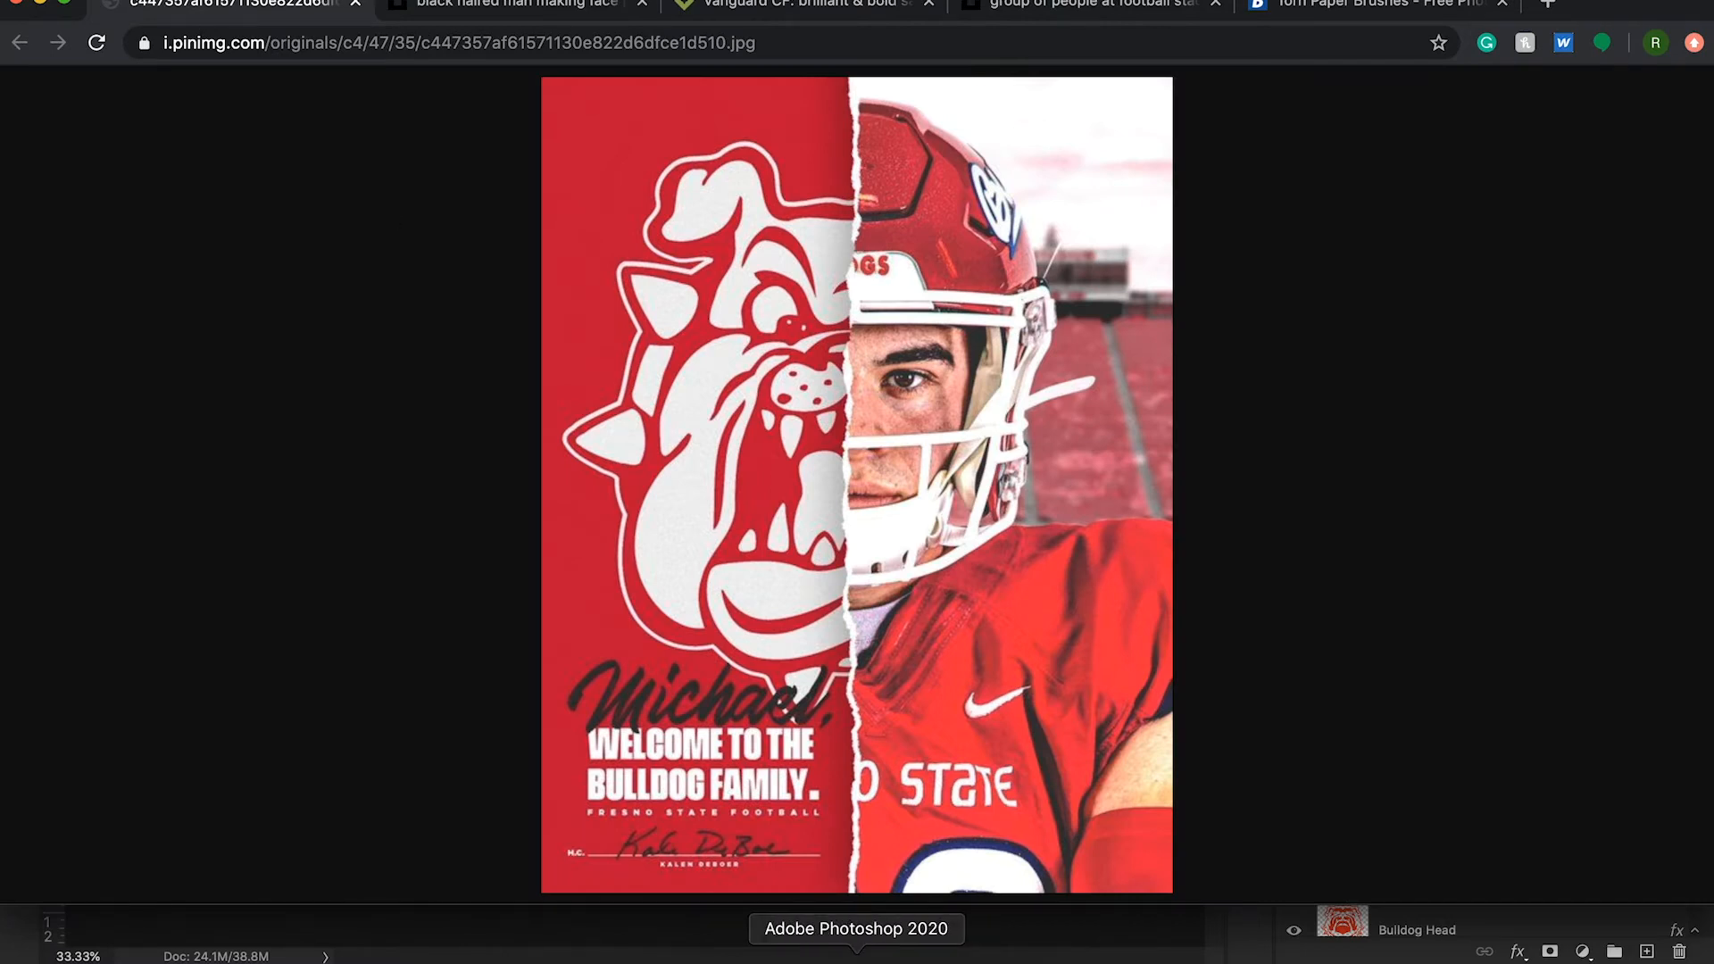
- Switch to Photoshop and set the welcome text to Anton Regular in all caps with 100% vertical scale
click(856, 956)
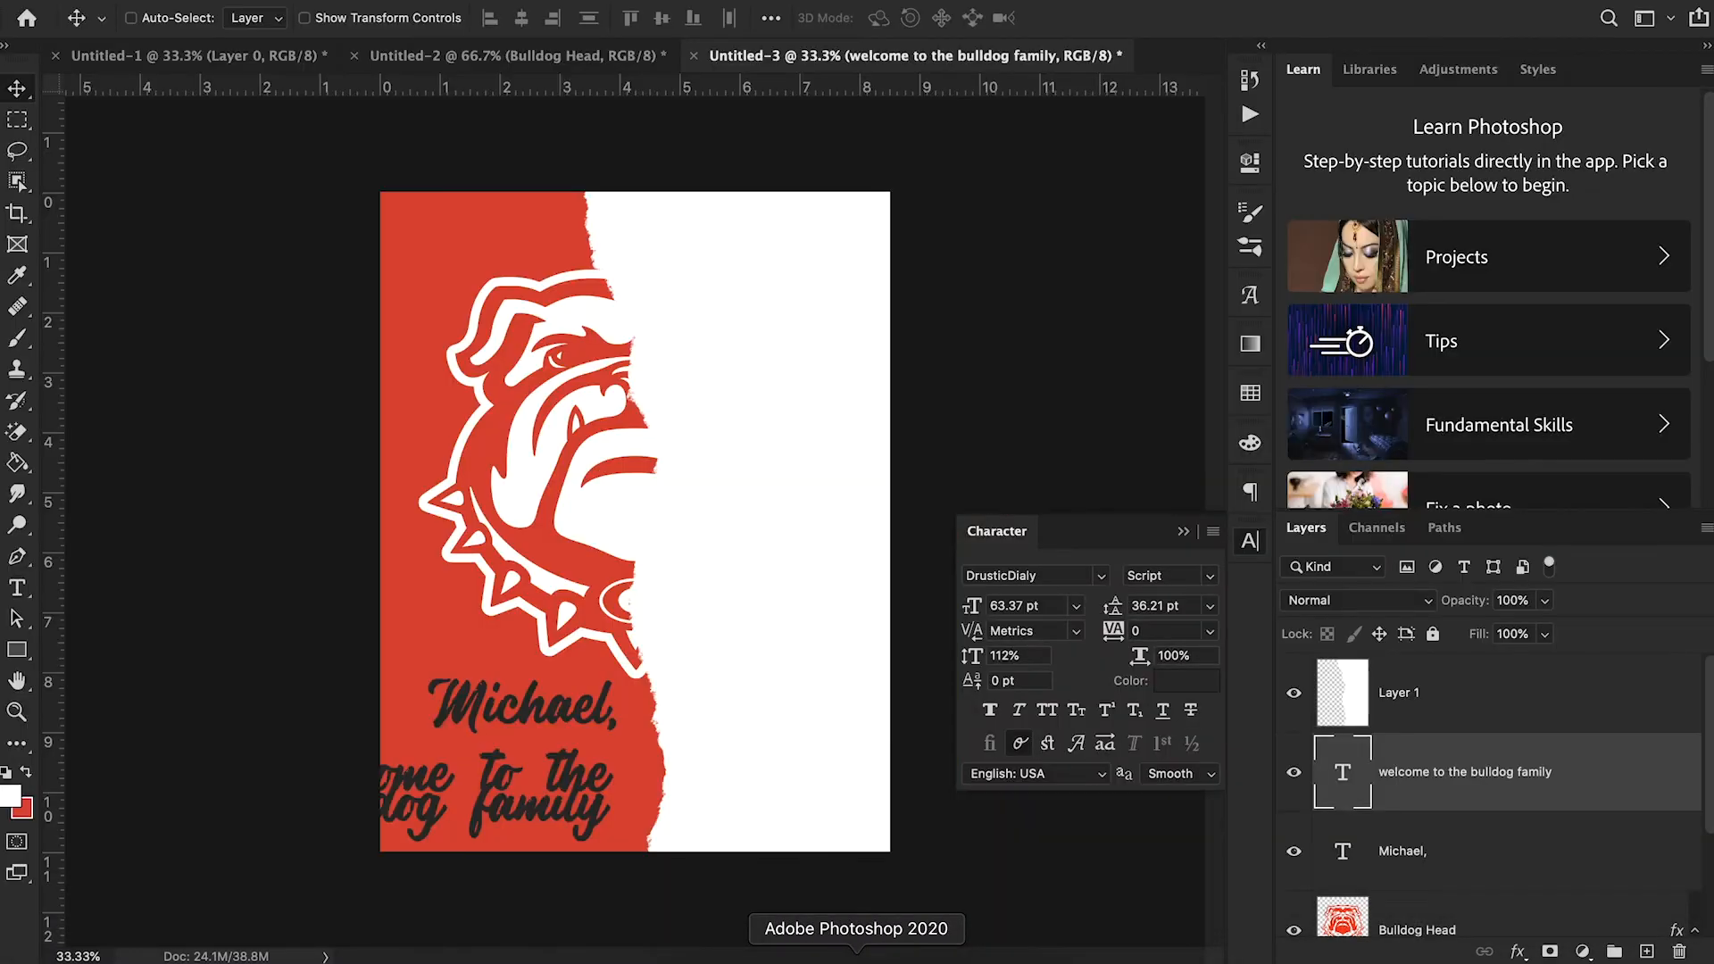
click(1057, 571)
text(anton)
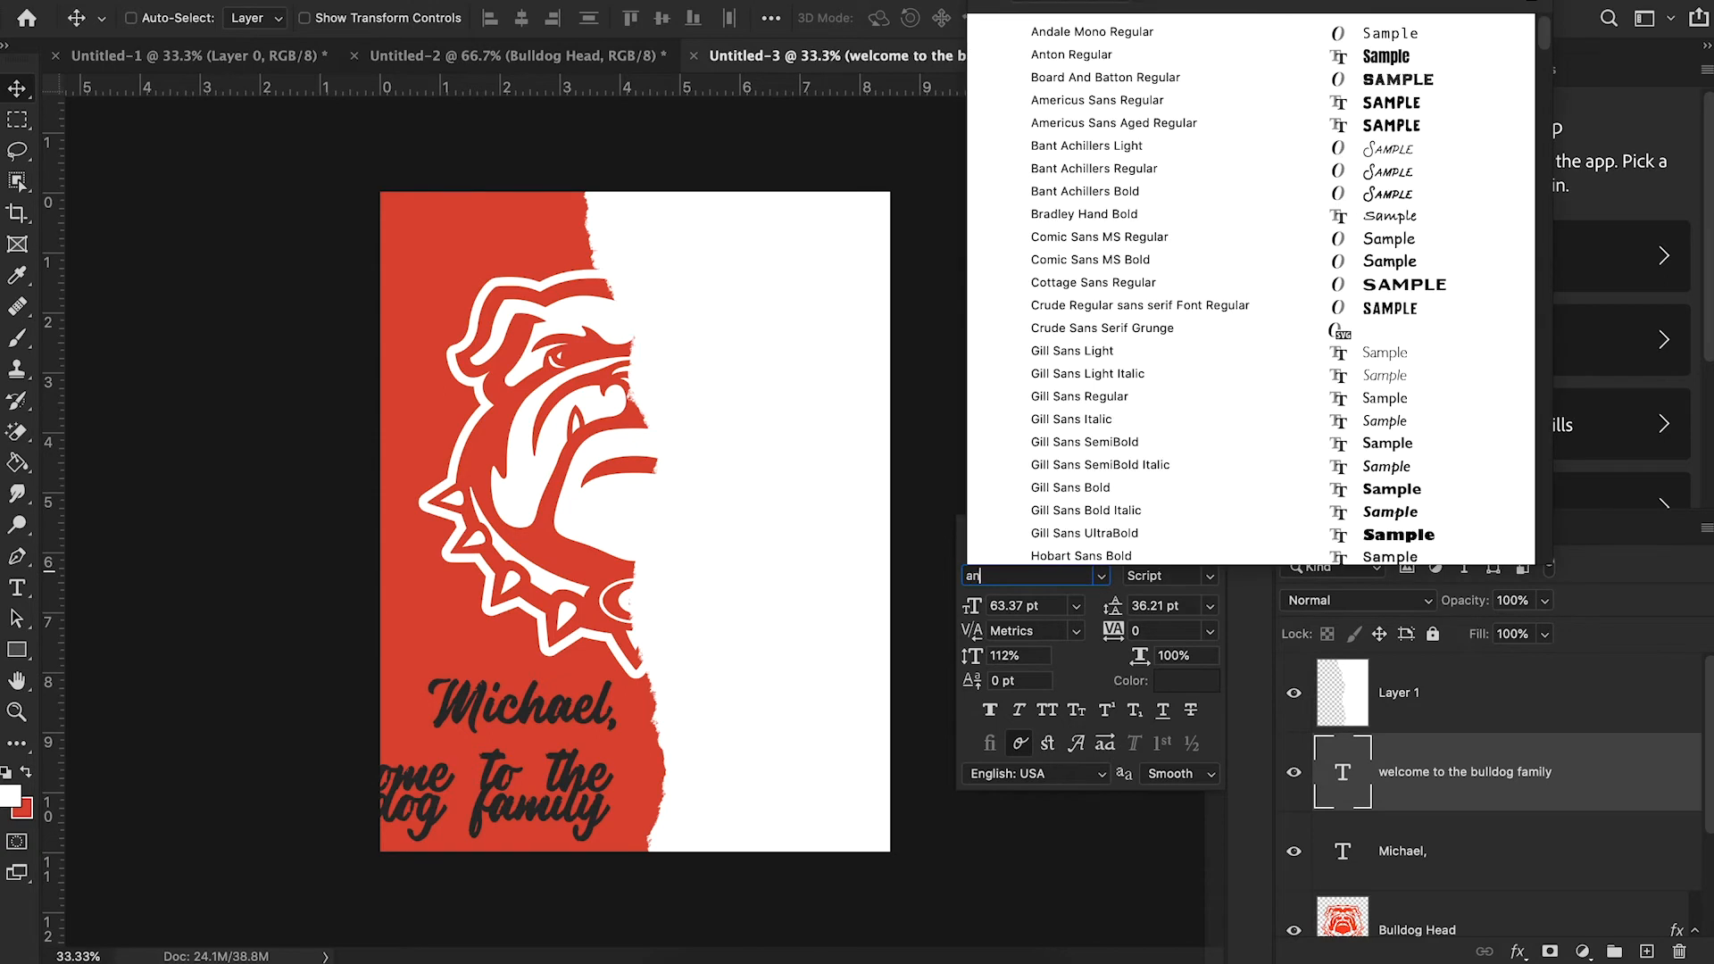
click(1077, 651)
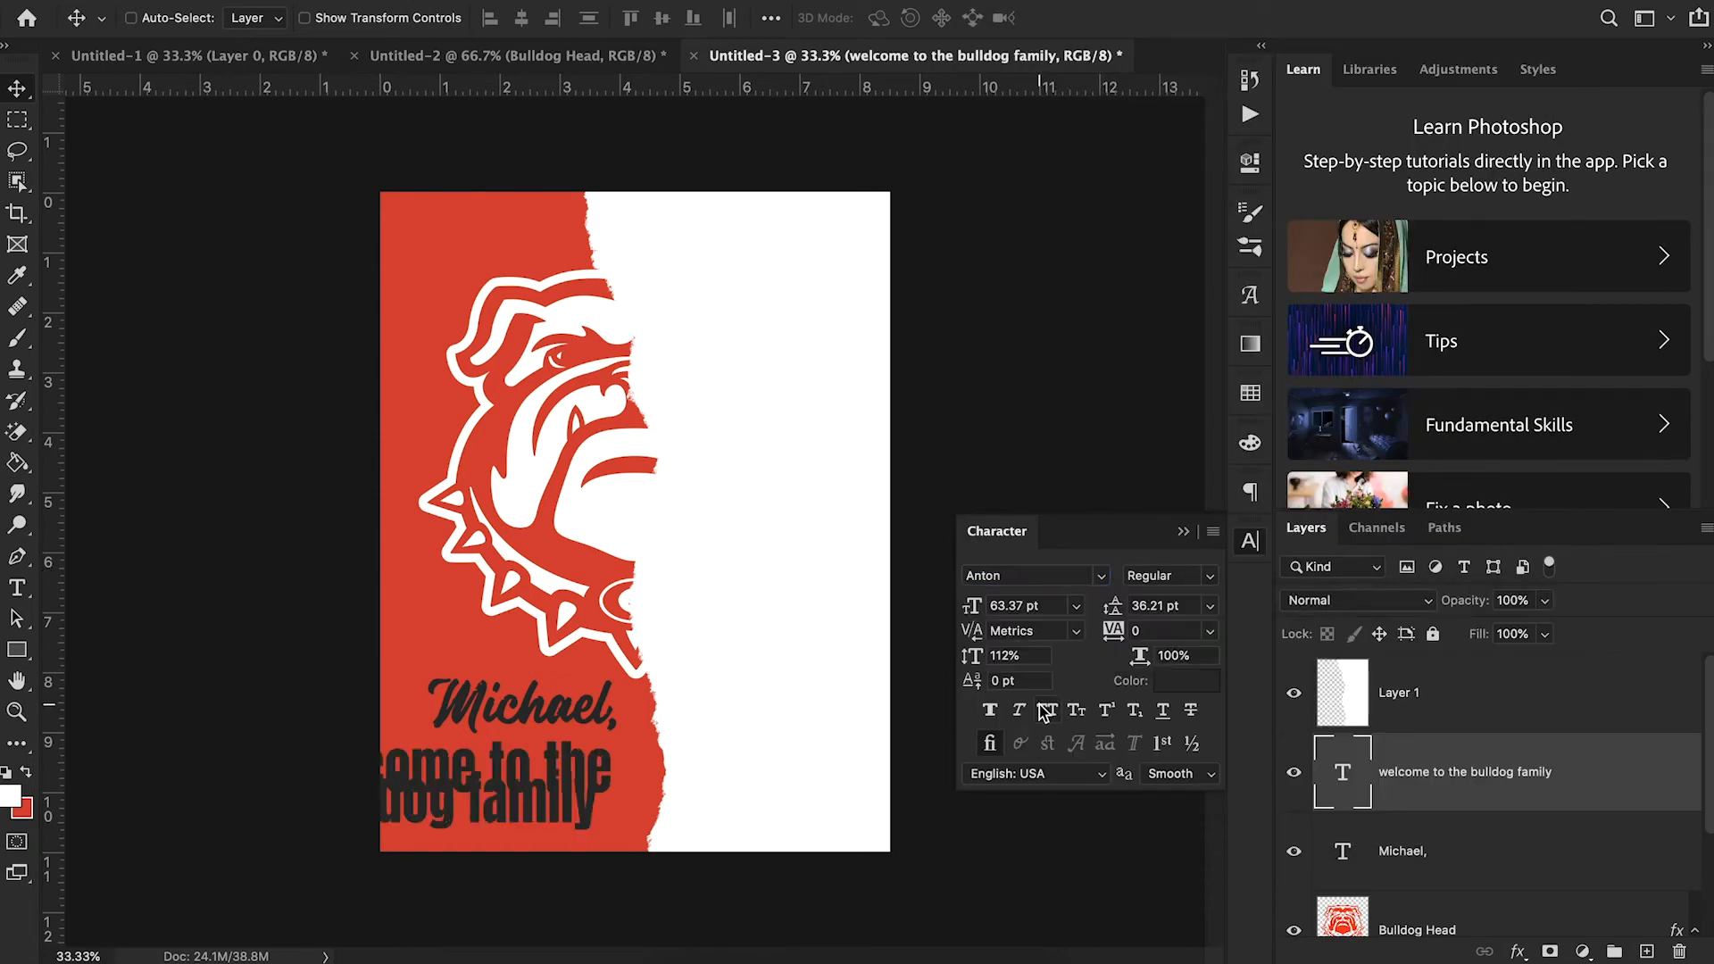
click(1046, 711)
click(1027, 654)
text(100)
key(Return)
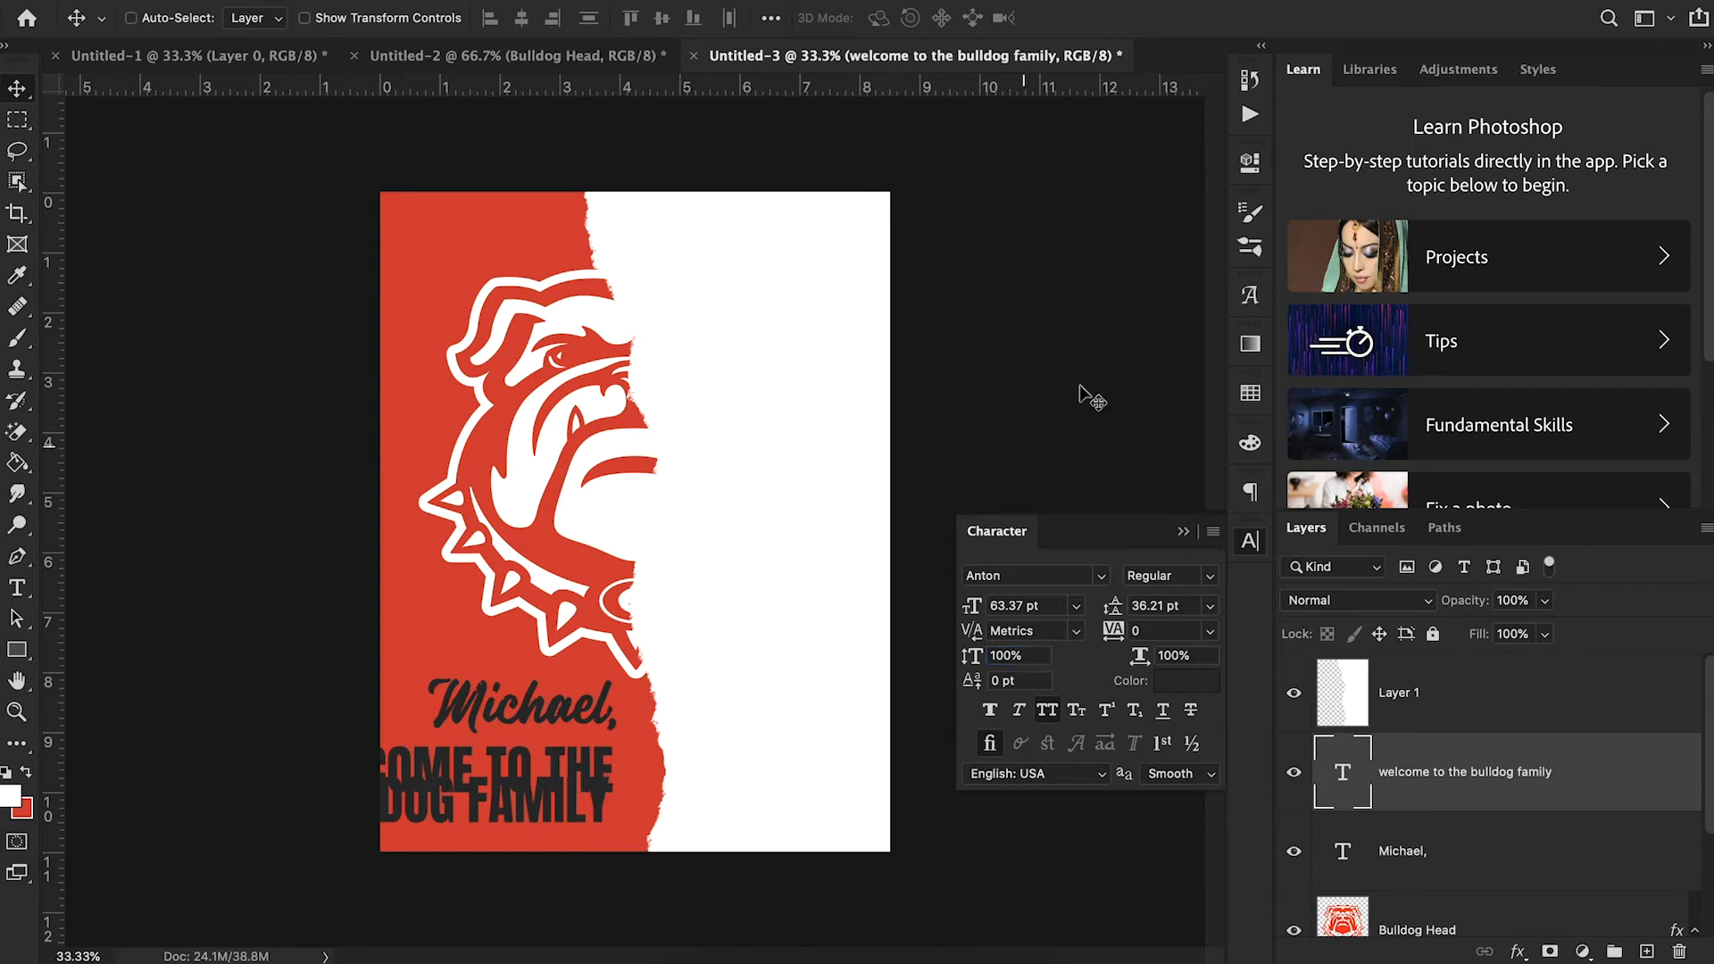
- Recolor the two-line welcome text white
click(1185, 682)
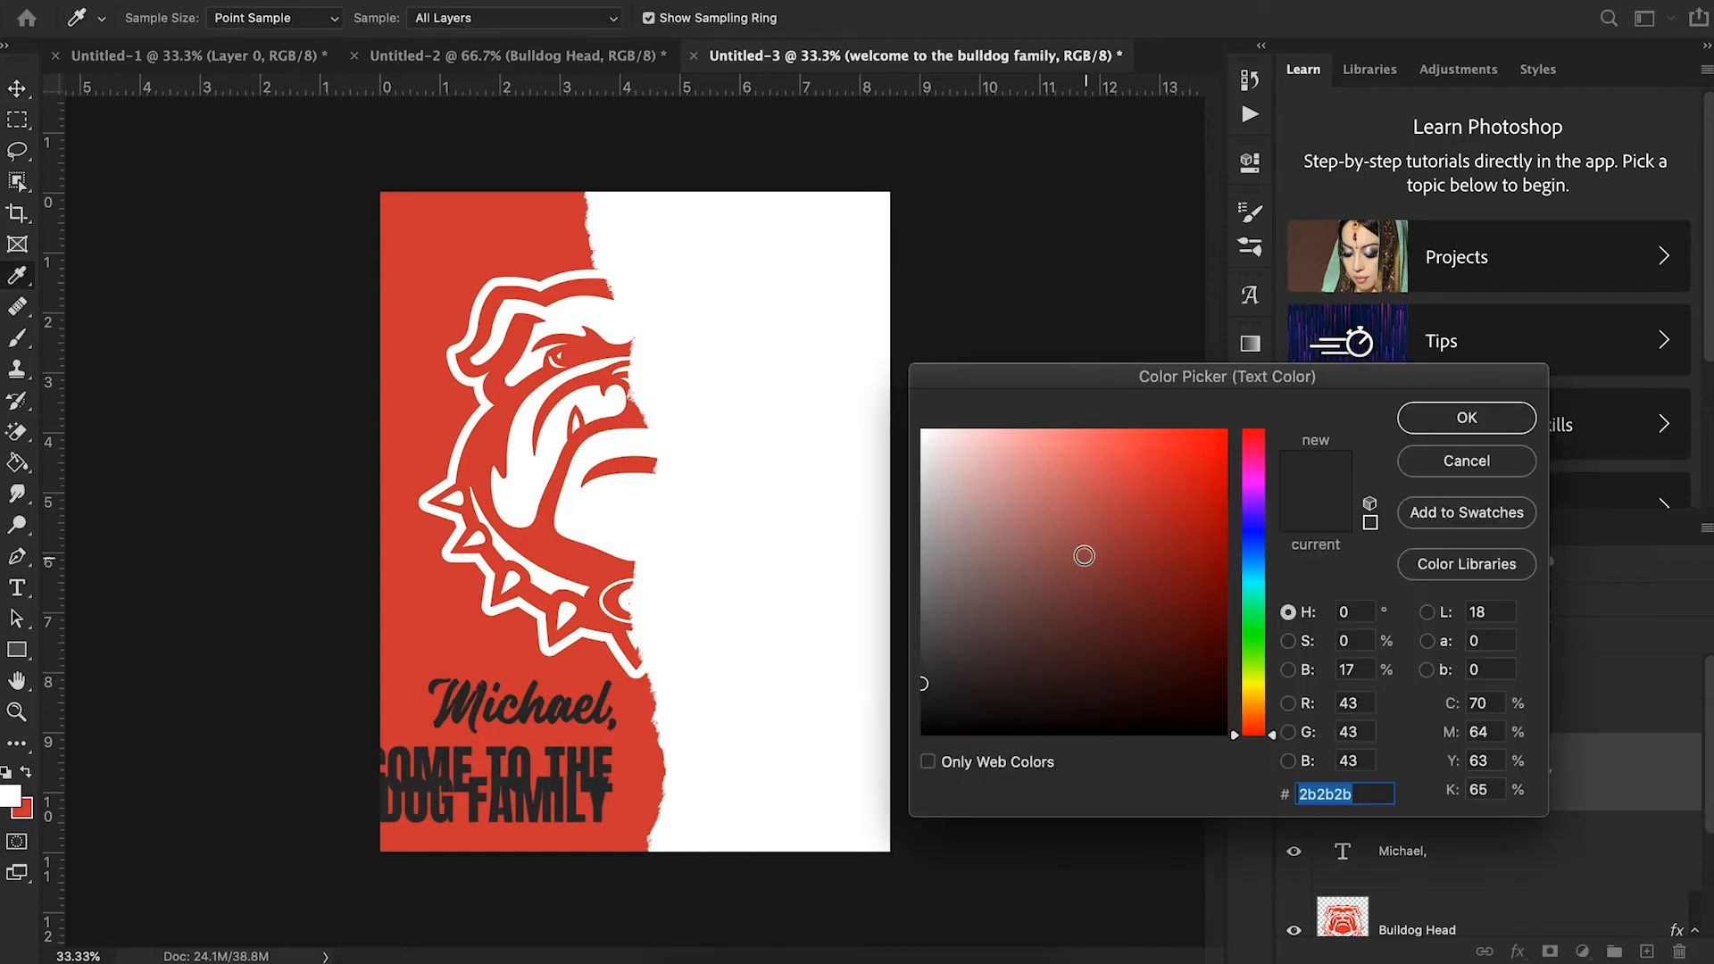
drag(1076, 552, 912, 388)
click(1466, 418)
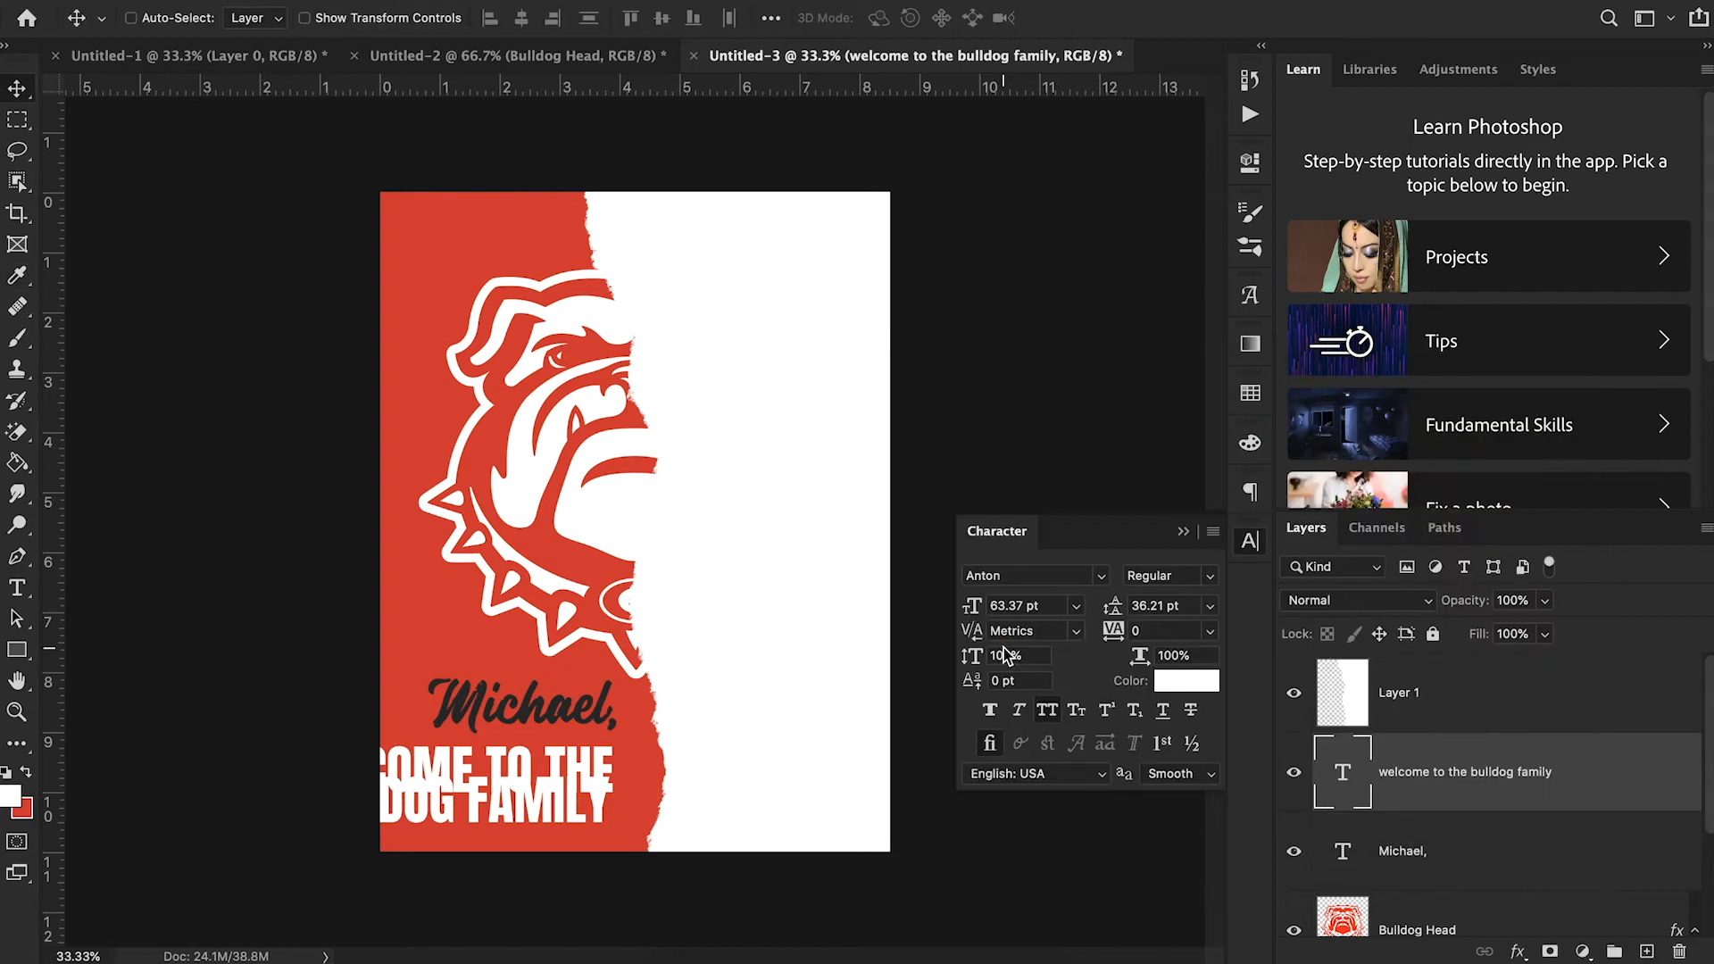
- Reduce the welcome text to 35.37 pt and place it directly below the recruit's name
click(964, 608)
drag(946, 607, 937, 607)
drag(541, 736, 609, 712)
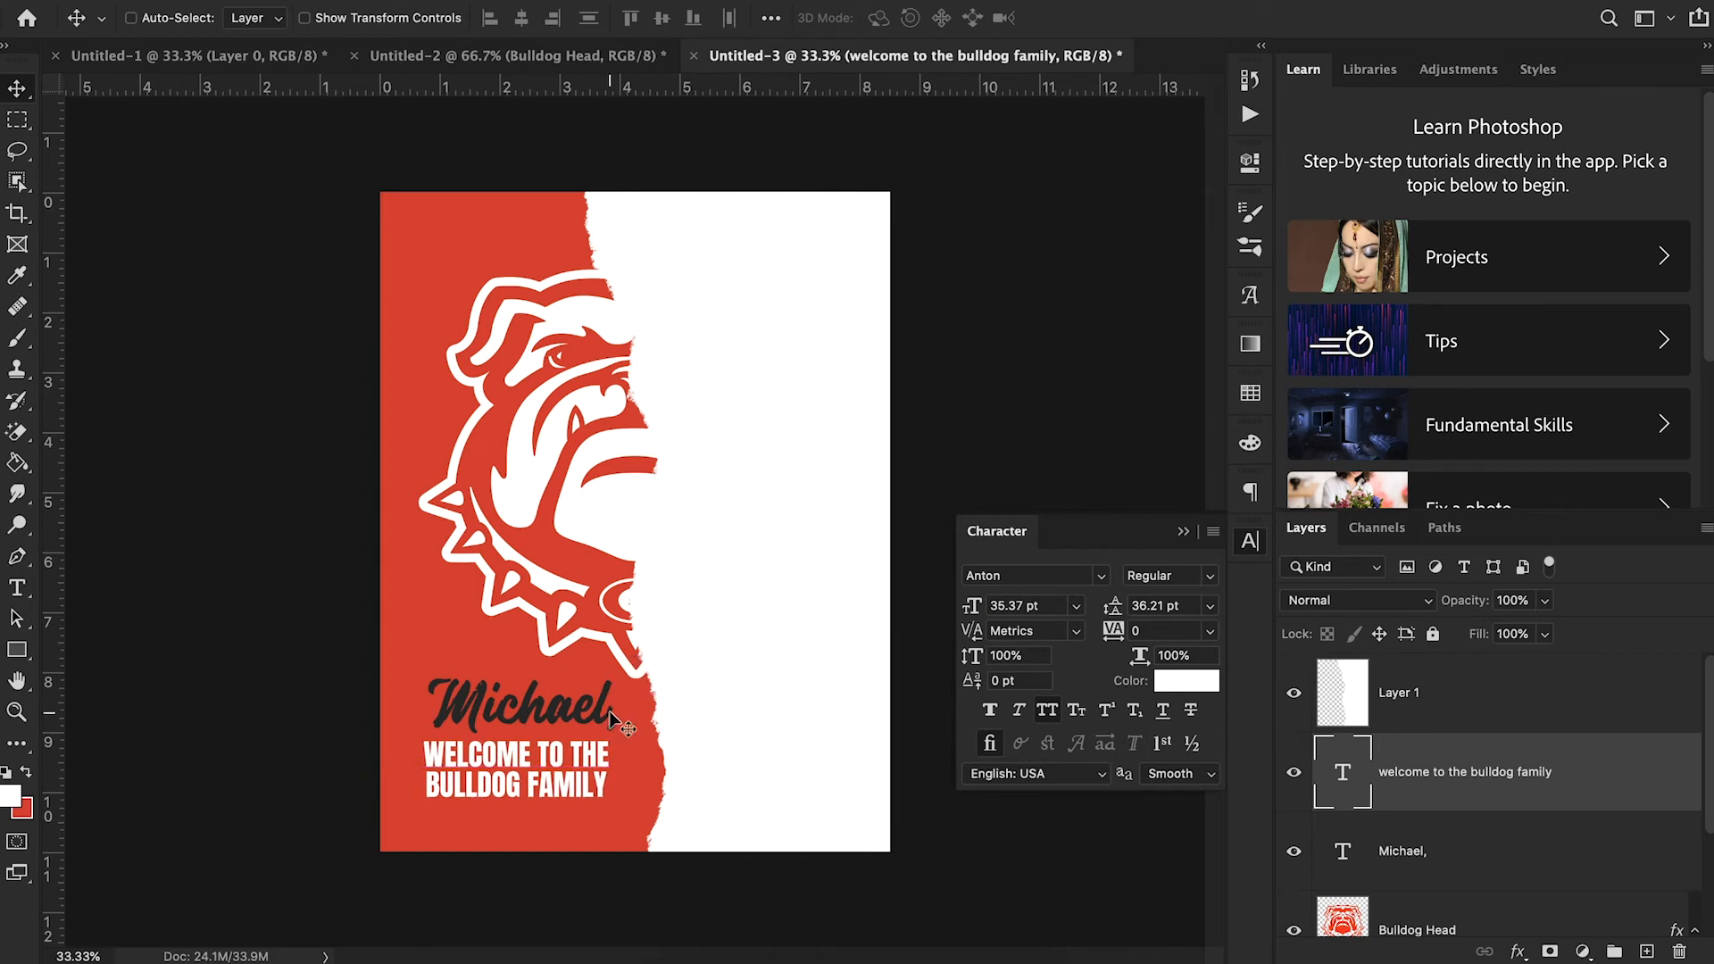
- Add a period after "family" and nudge the welcome text slightly to line up under the name
key(t)
click(605, 784)
text(.)
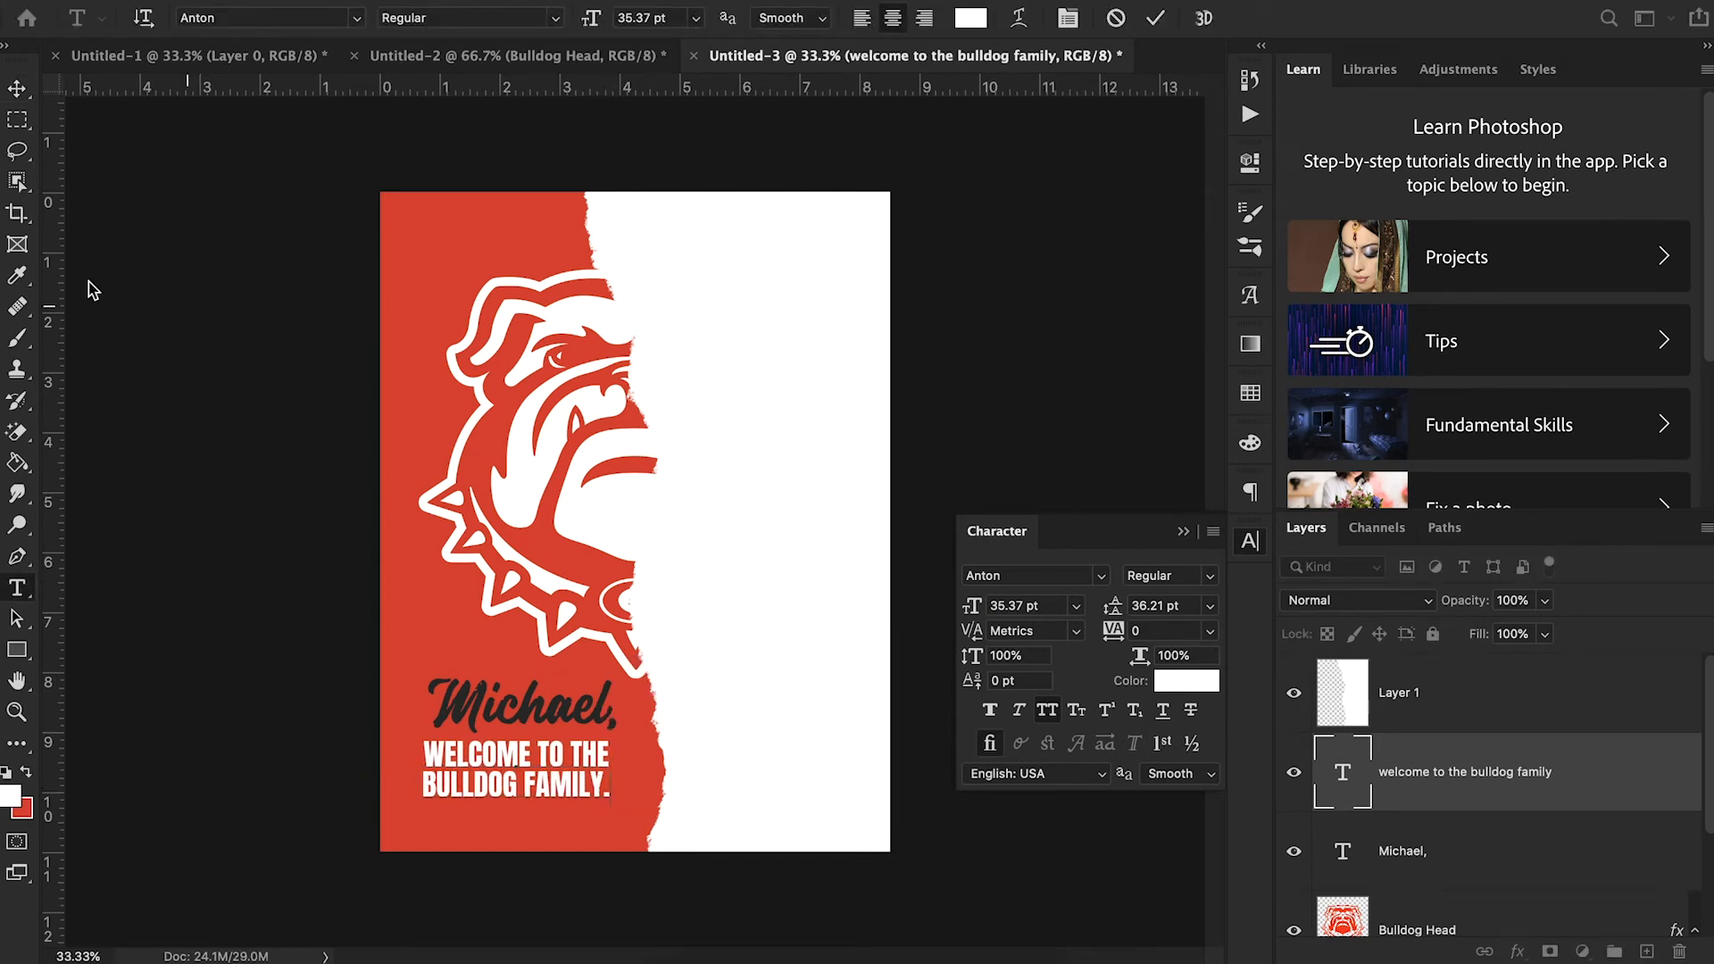
click(17, 88)
drag(617, 797, 622, 794)
- Switch to Chrome to compare the Vanguard CF font page and the reference poster's lettering, and return to Photoshop
click(715, 934)
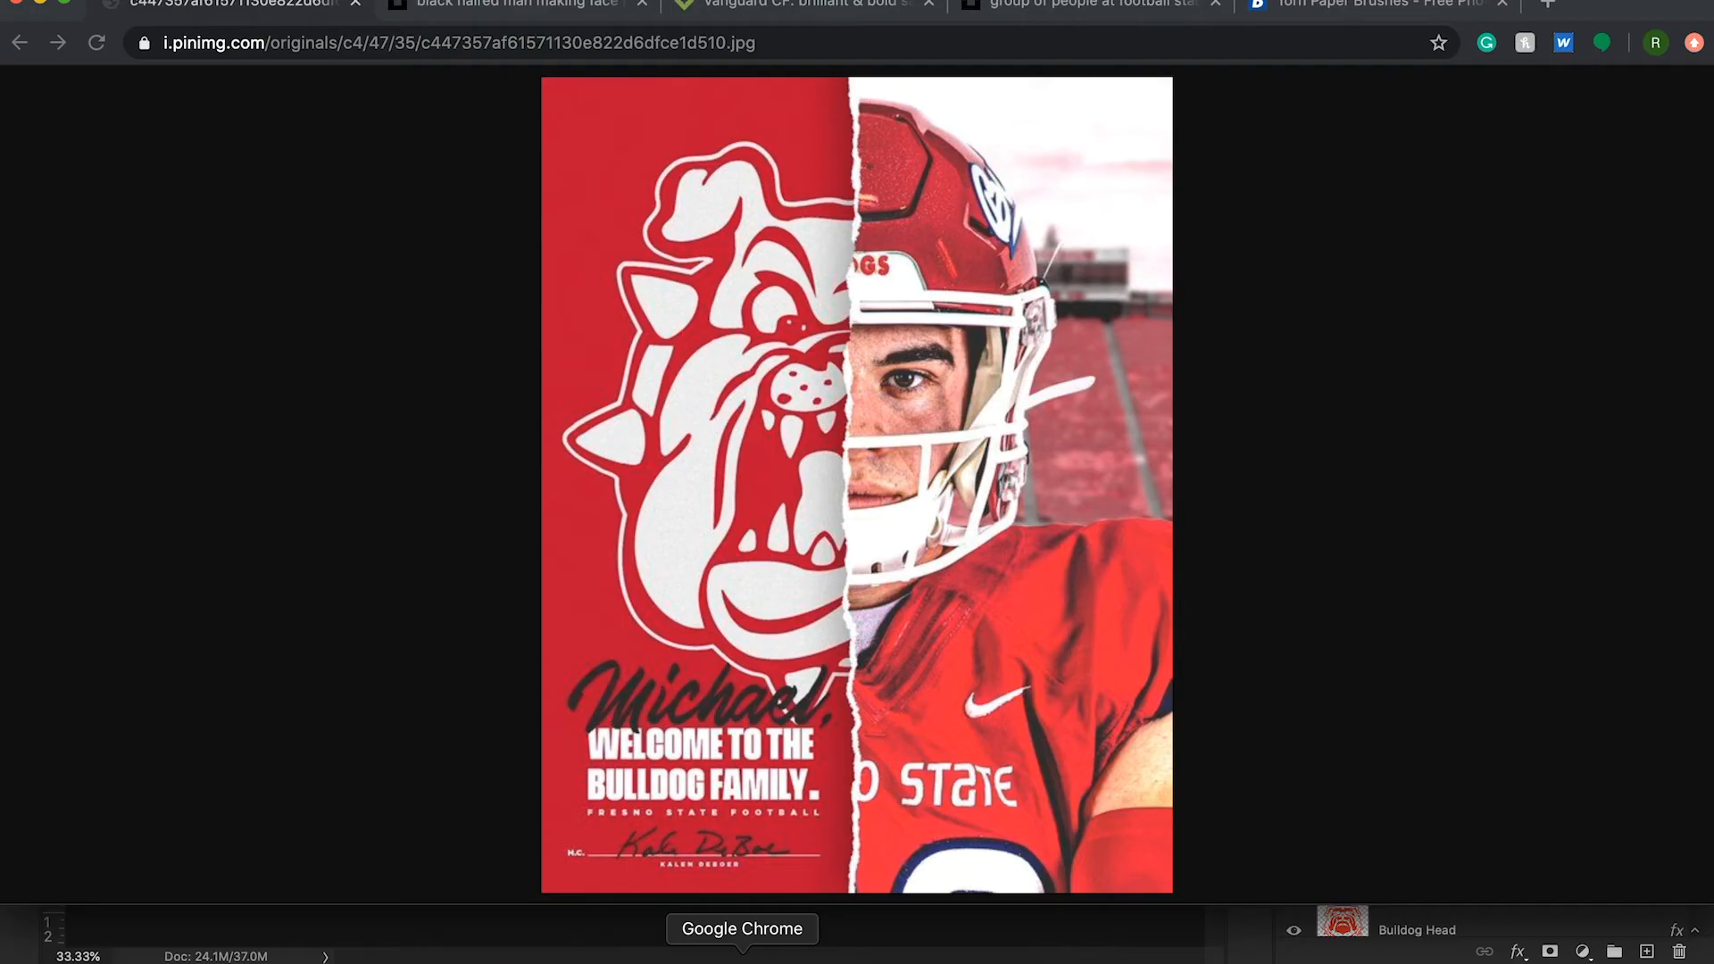
click(711, 4)
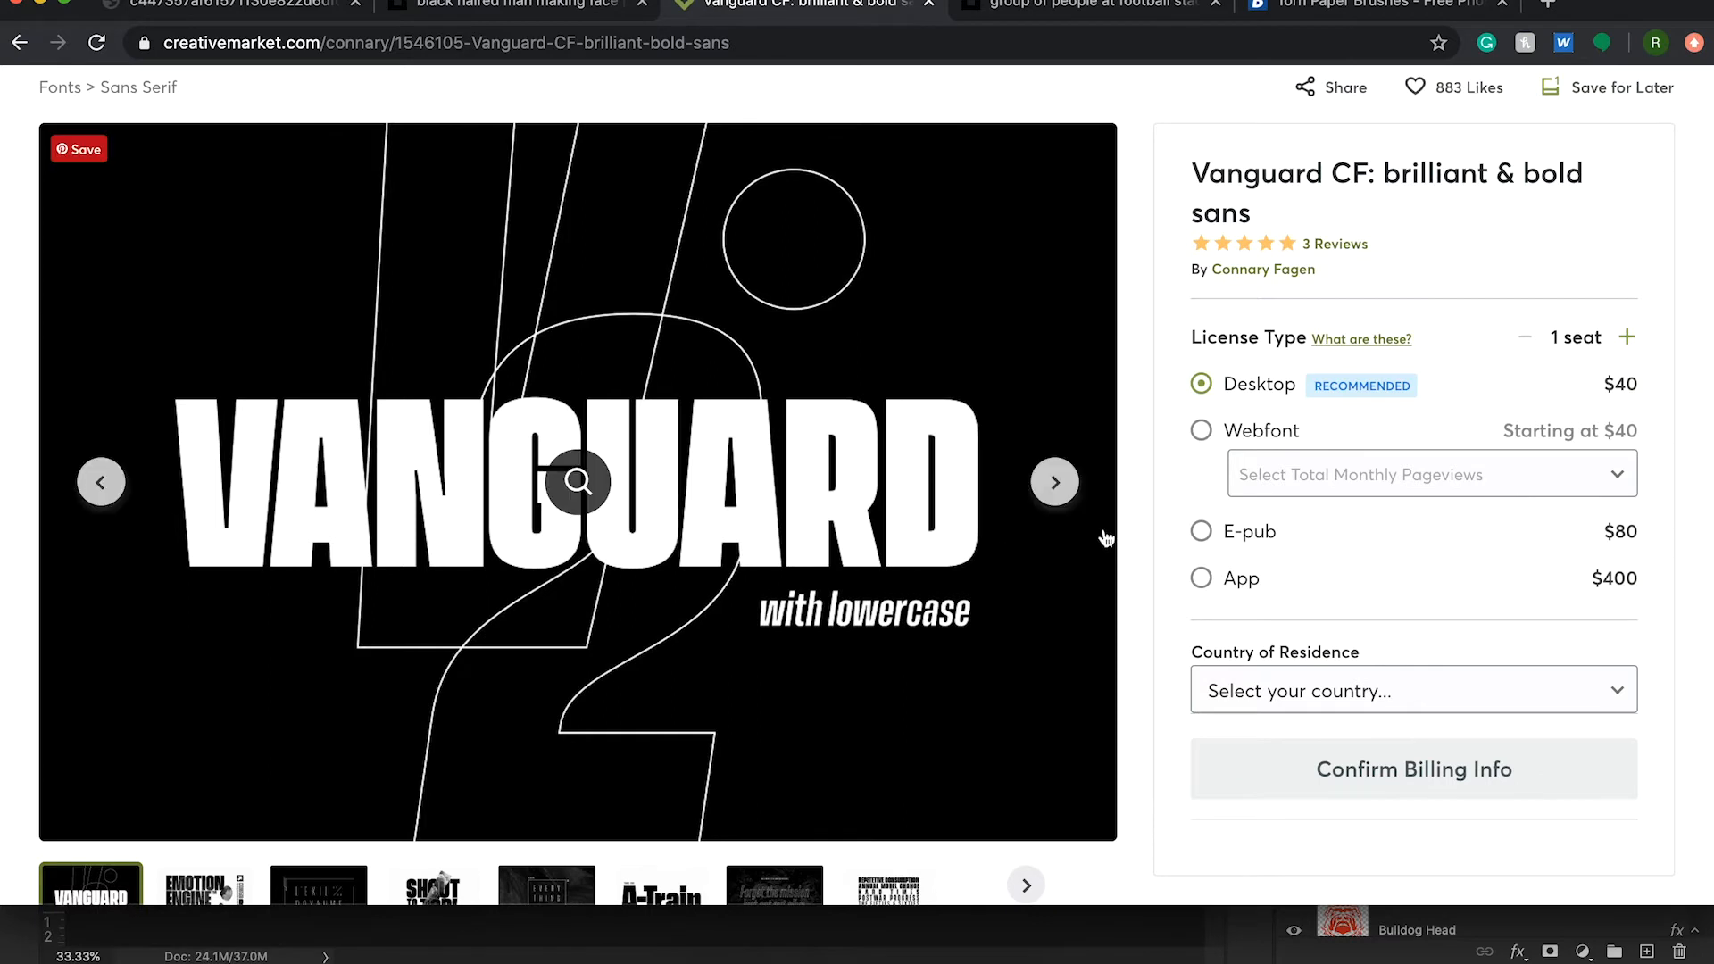
scroll(1105, 536, up, 2)
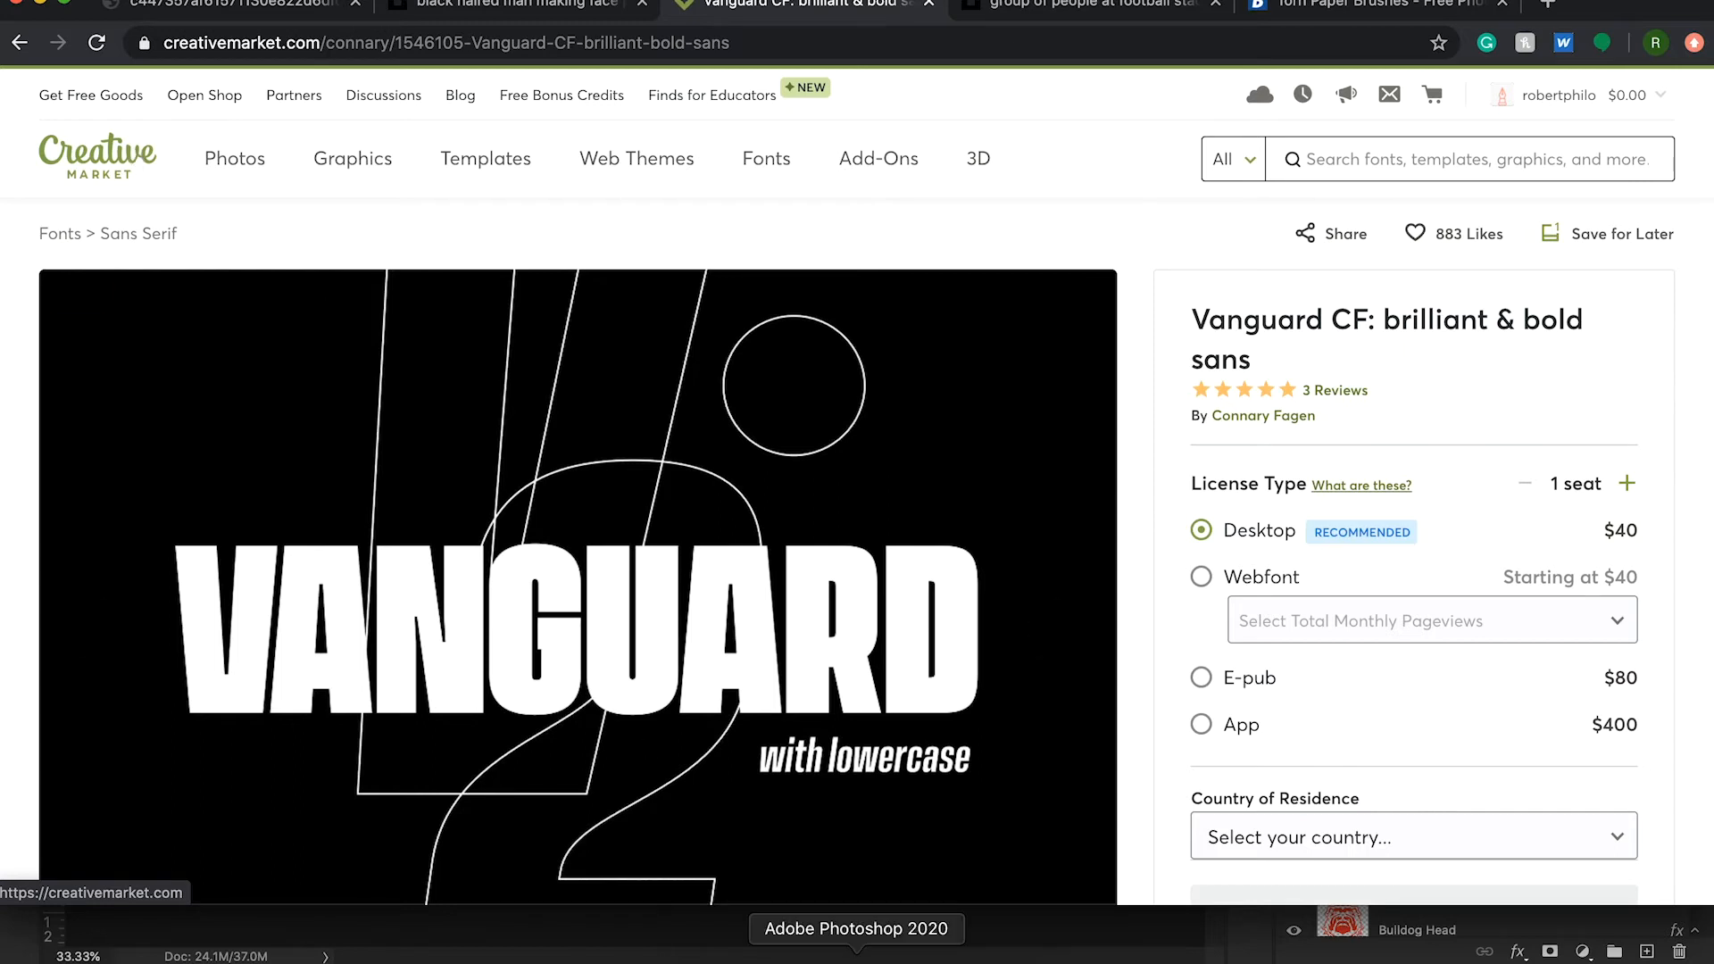
click(856, 955)
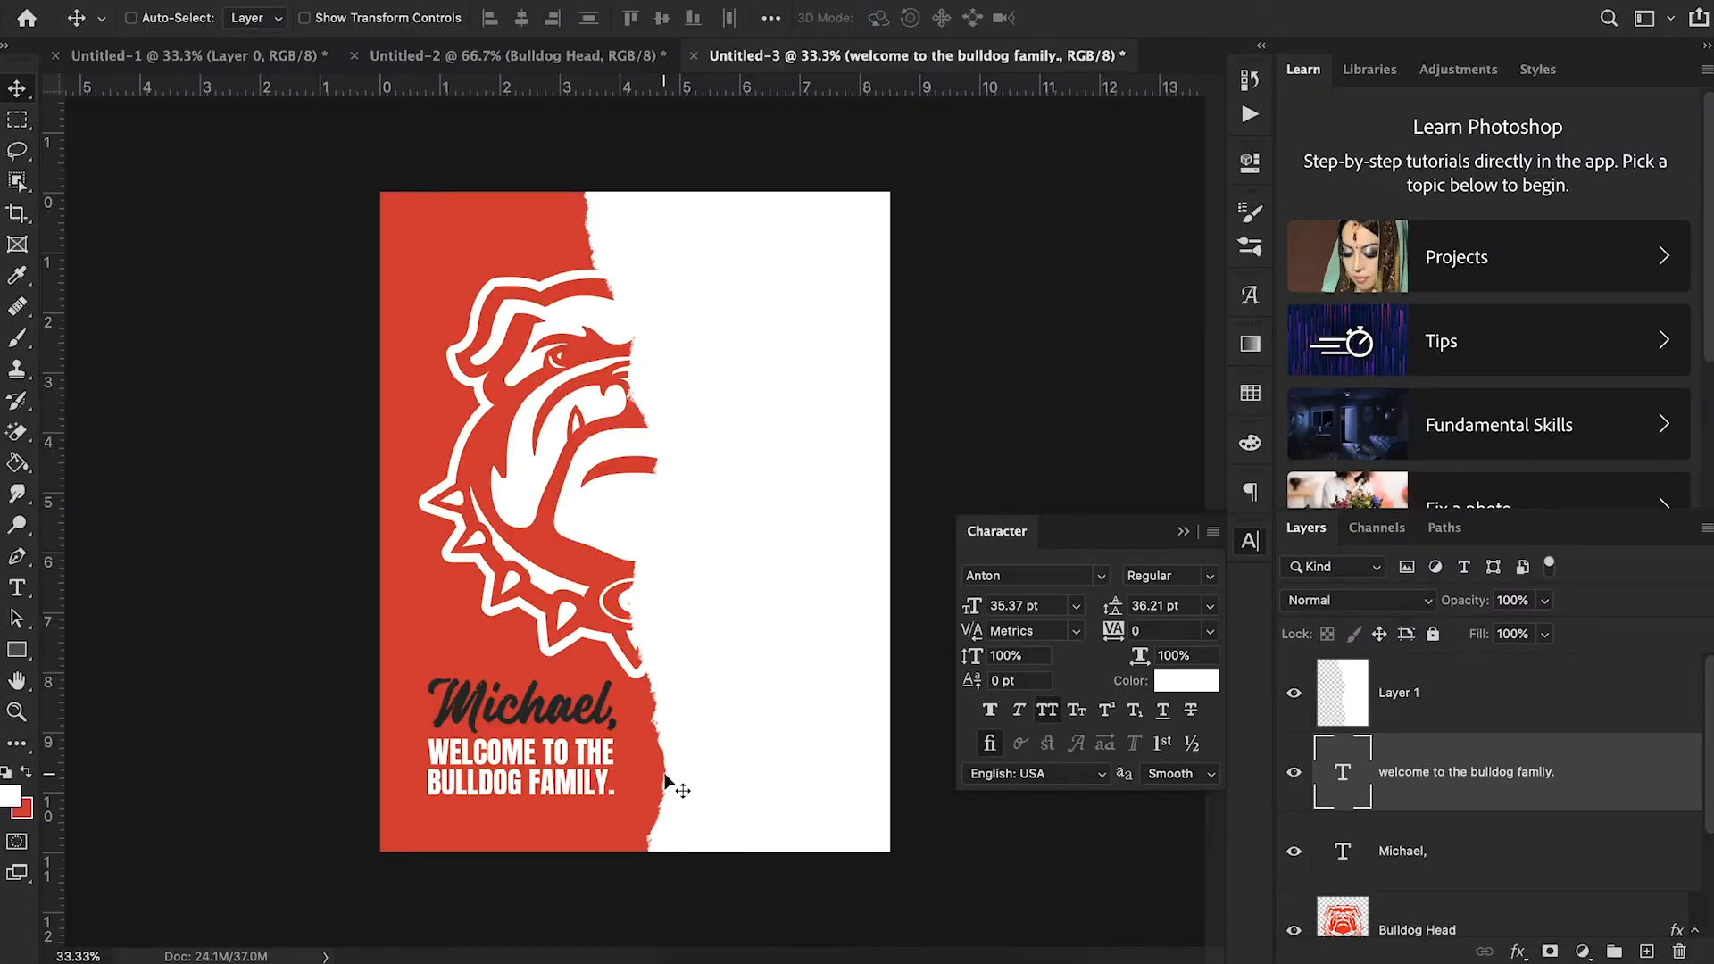
click(727, 951)
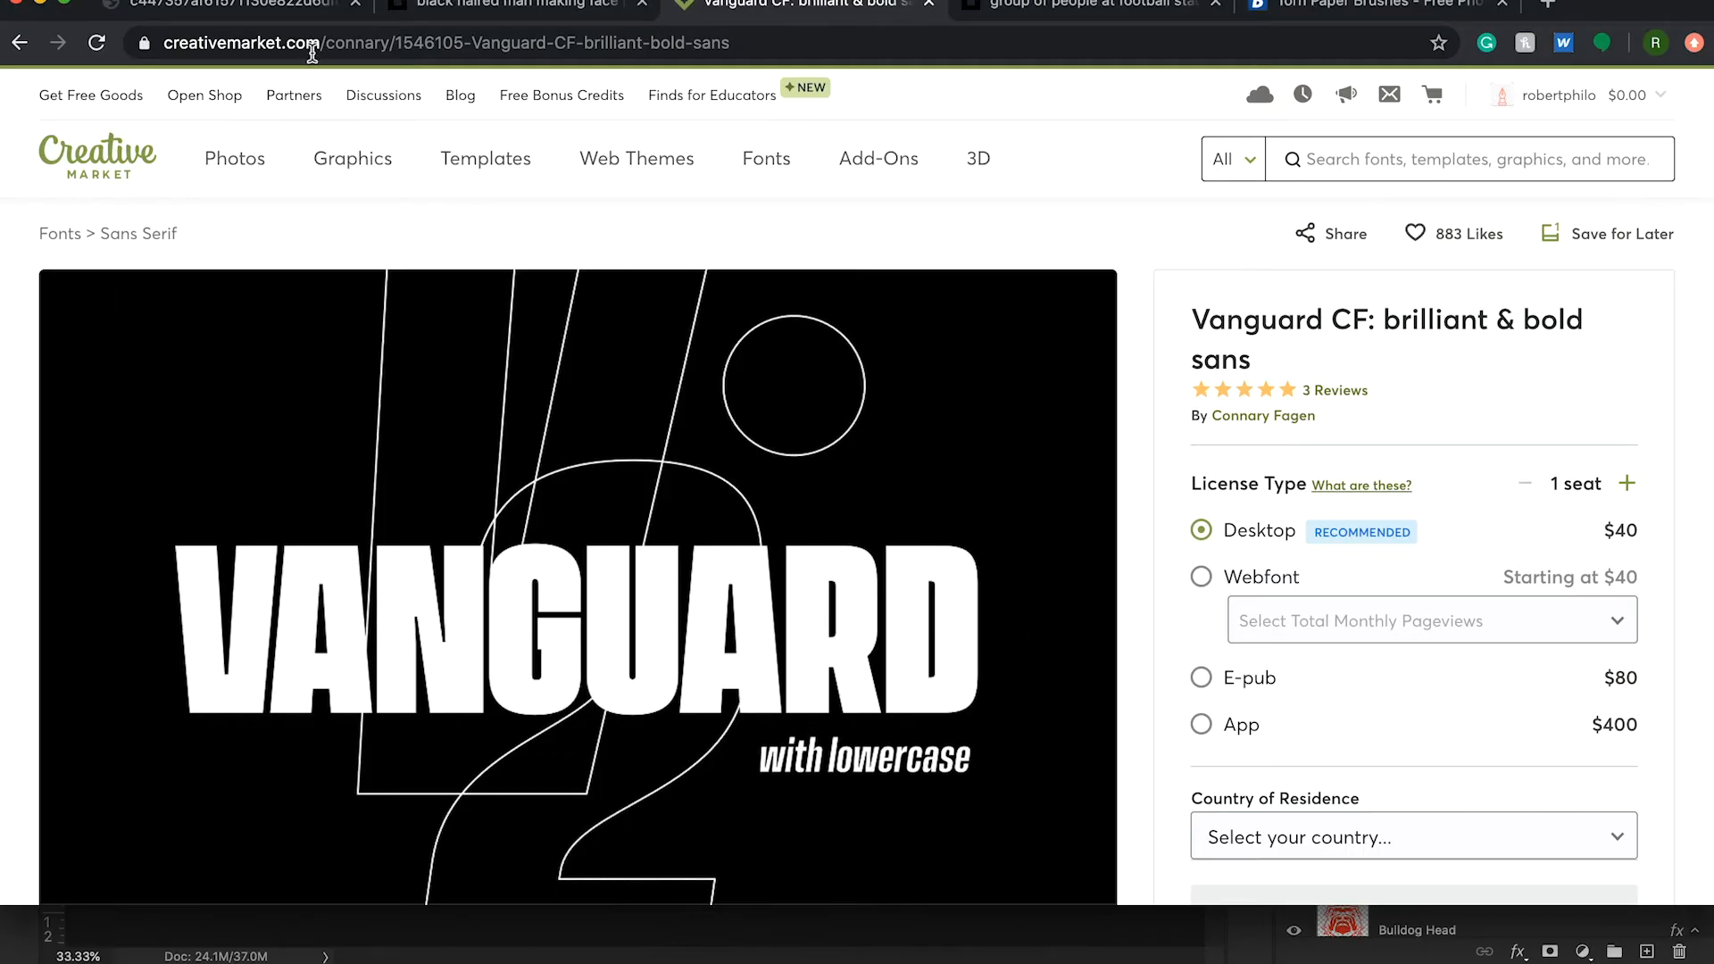
click(236, 9)
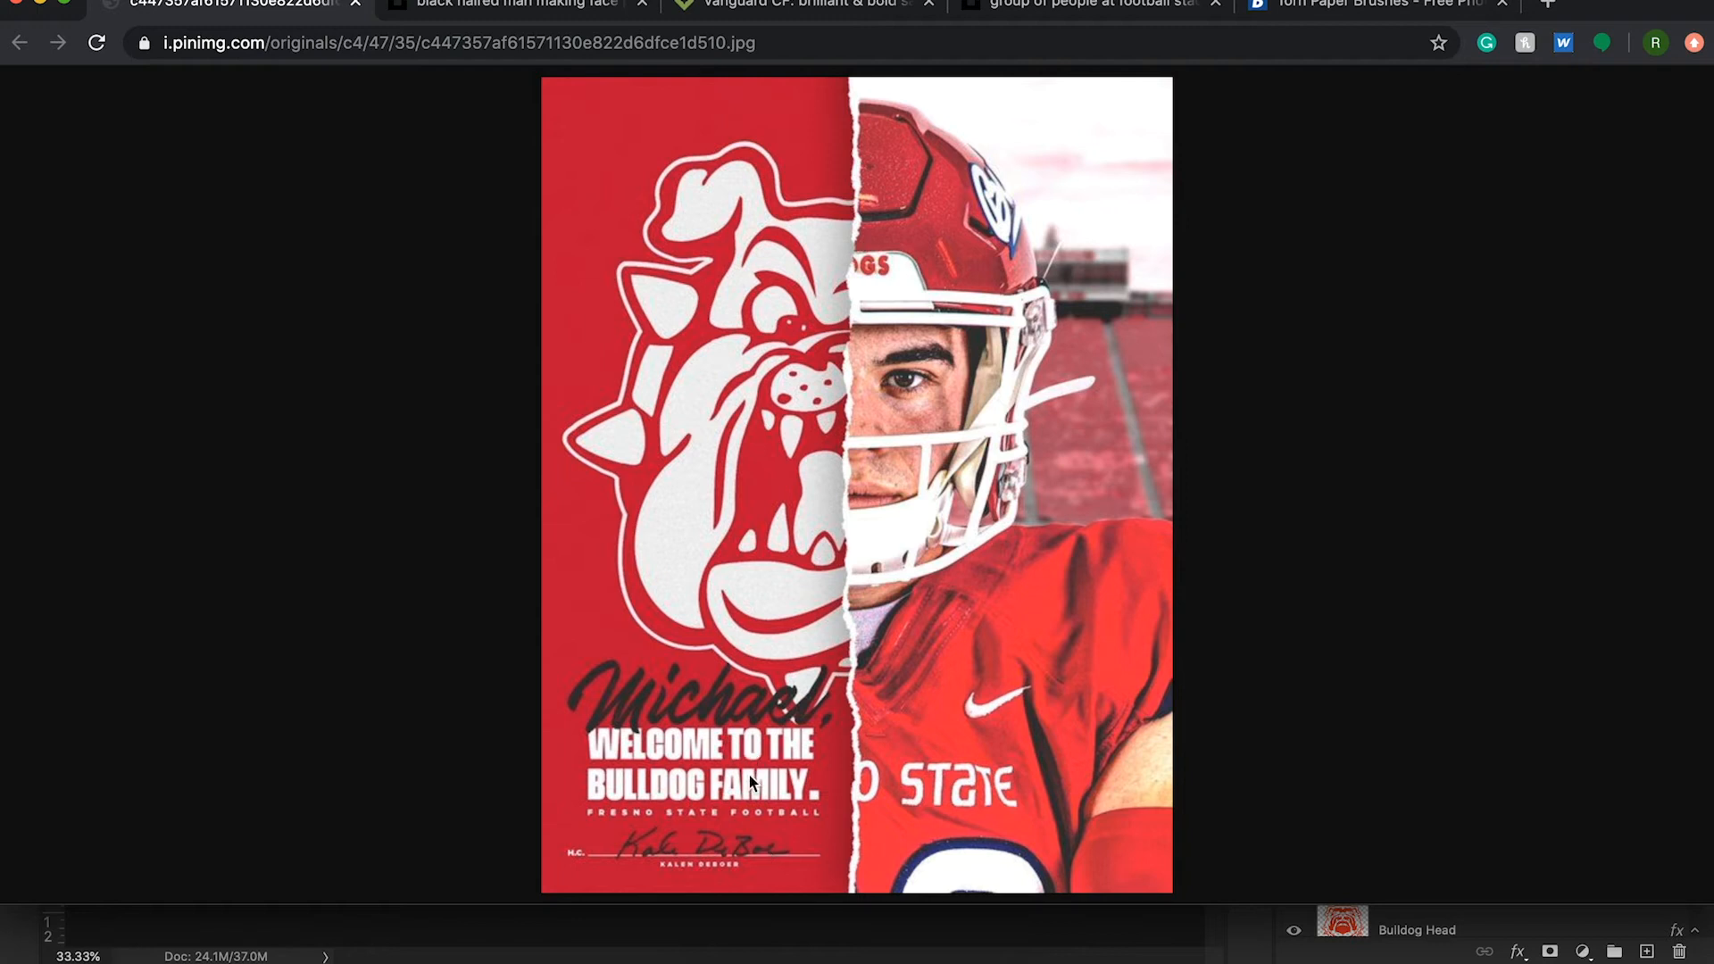
click(937, 952)
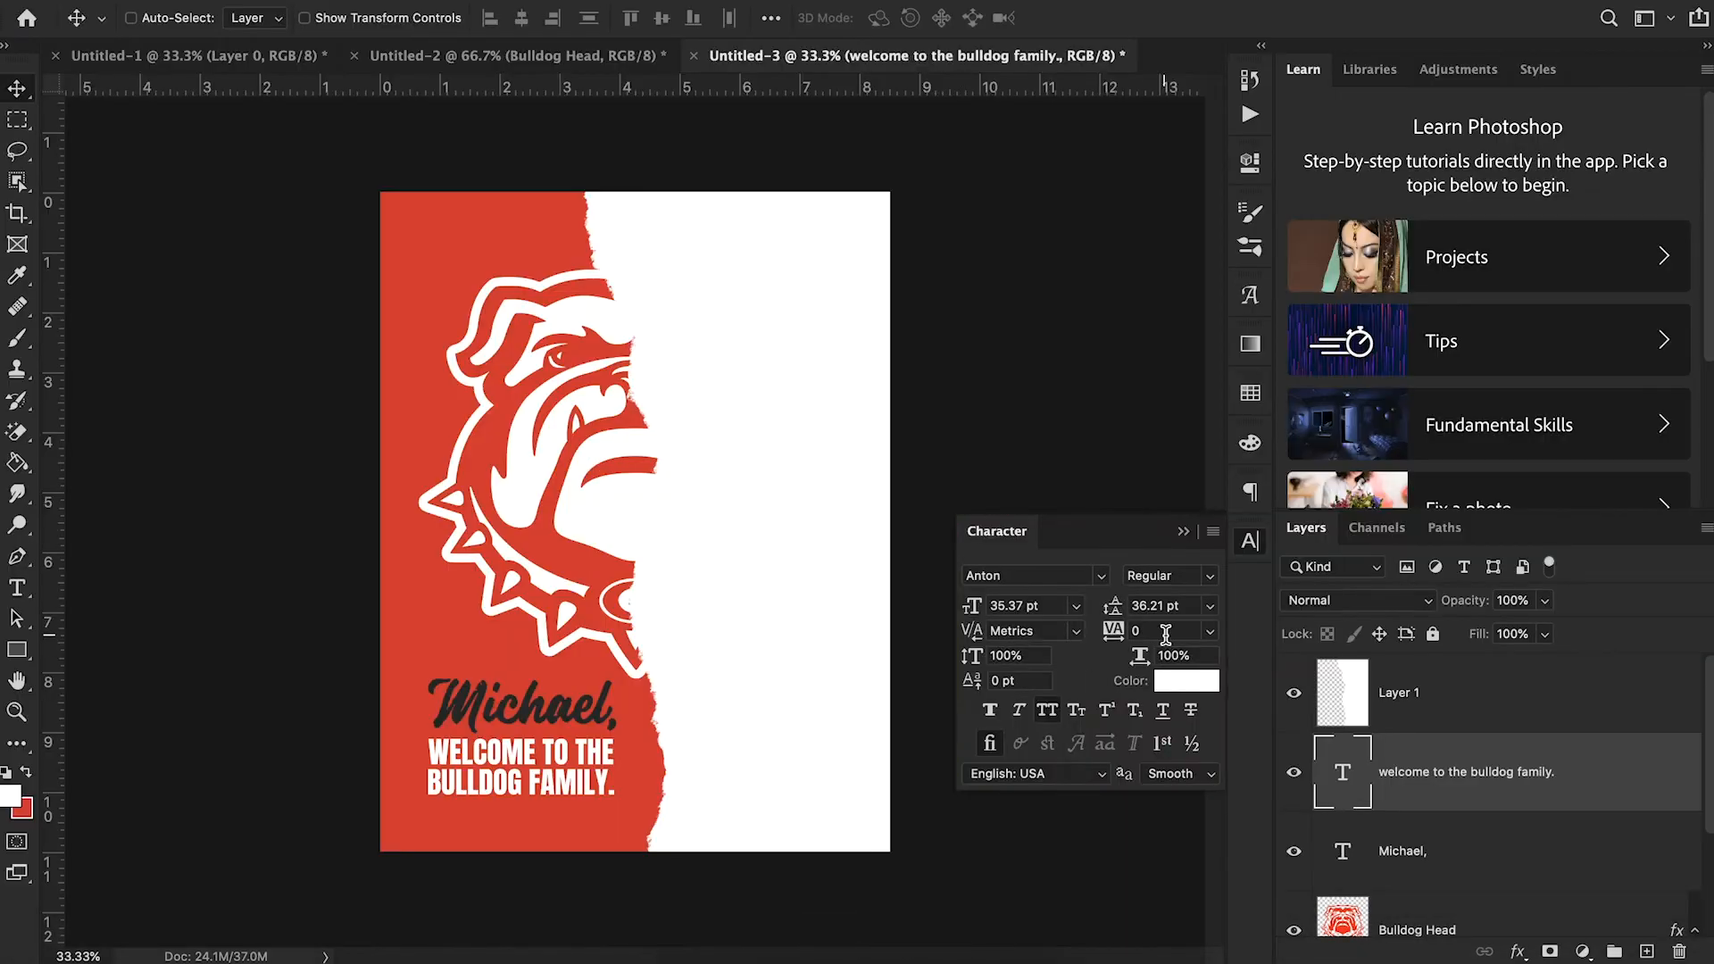
- Set the welcome text's leading to 42.21 pt and tuck it slightly under the name, with its layer below the name layer
drag(1113, 607, 1126, 611)
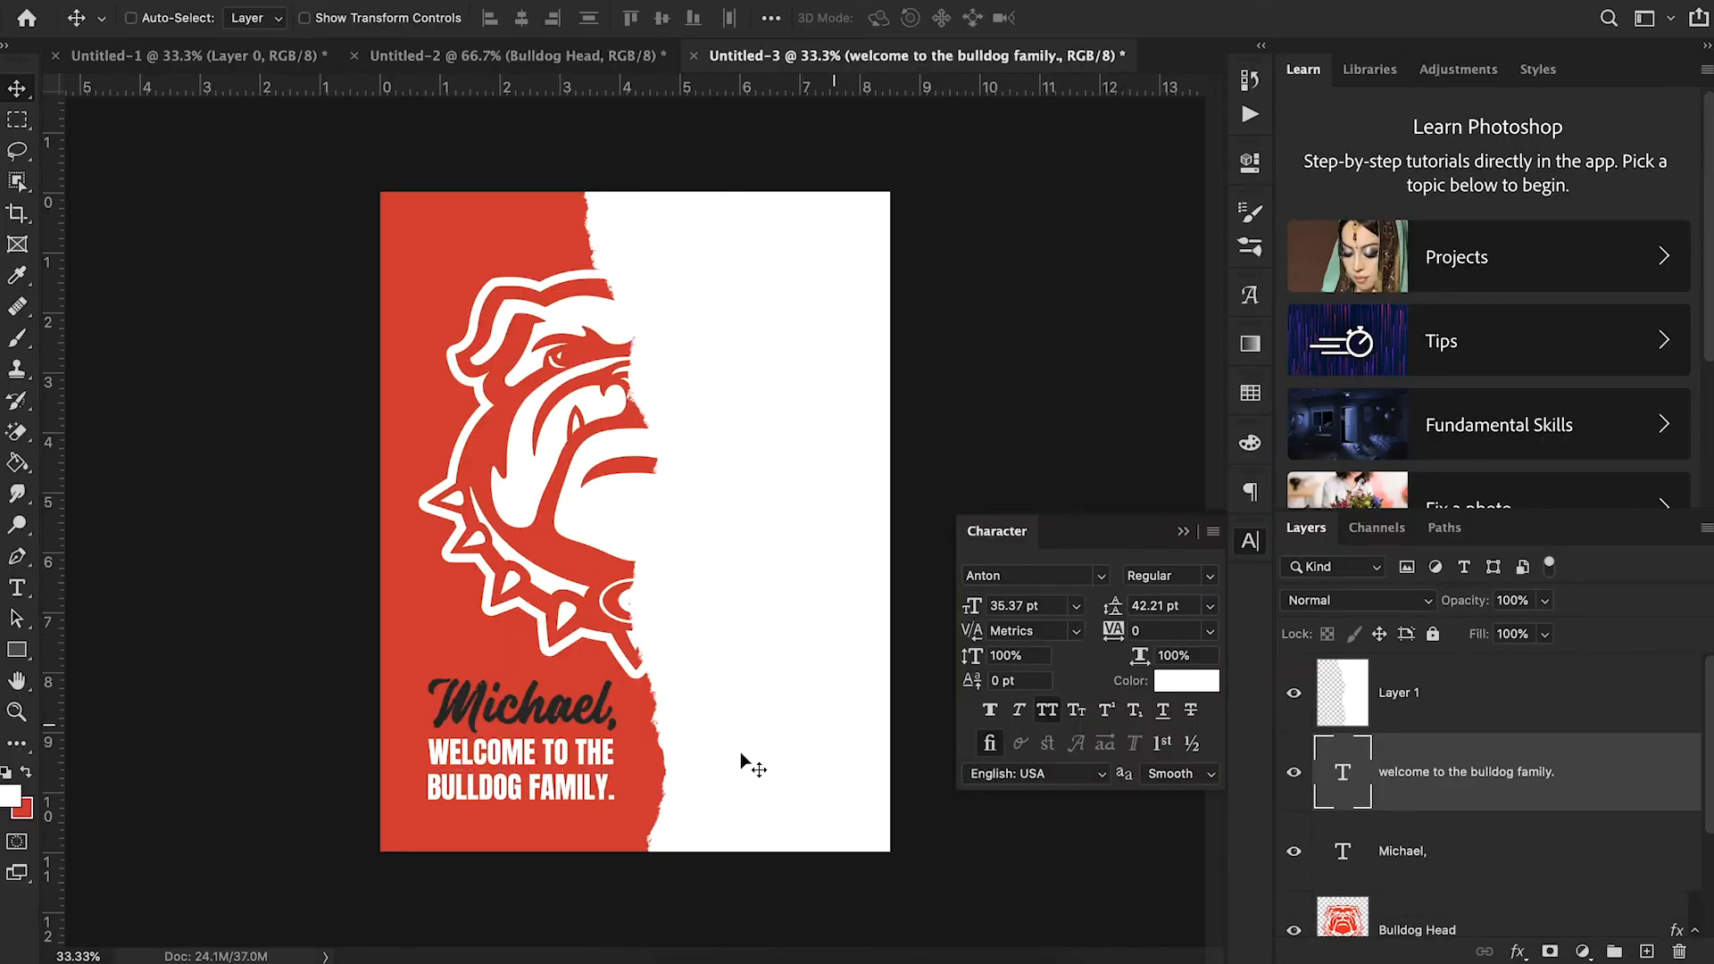
drag(652, 805, 651, 799)
drag(1461, 803, 1462, 883)
key(Right)
key(Right)
key(Right)
key(Right)
key(Right)
key(Right)
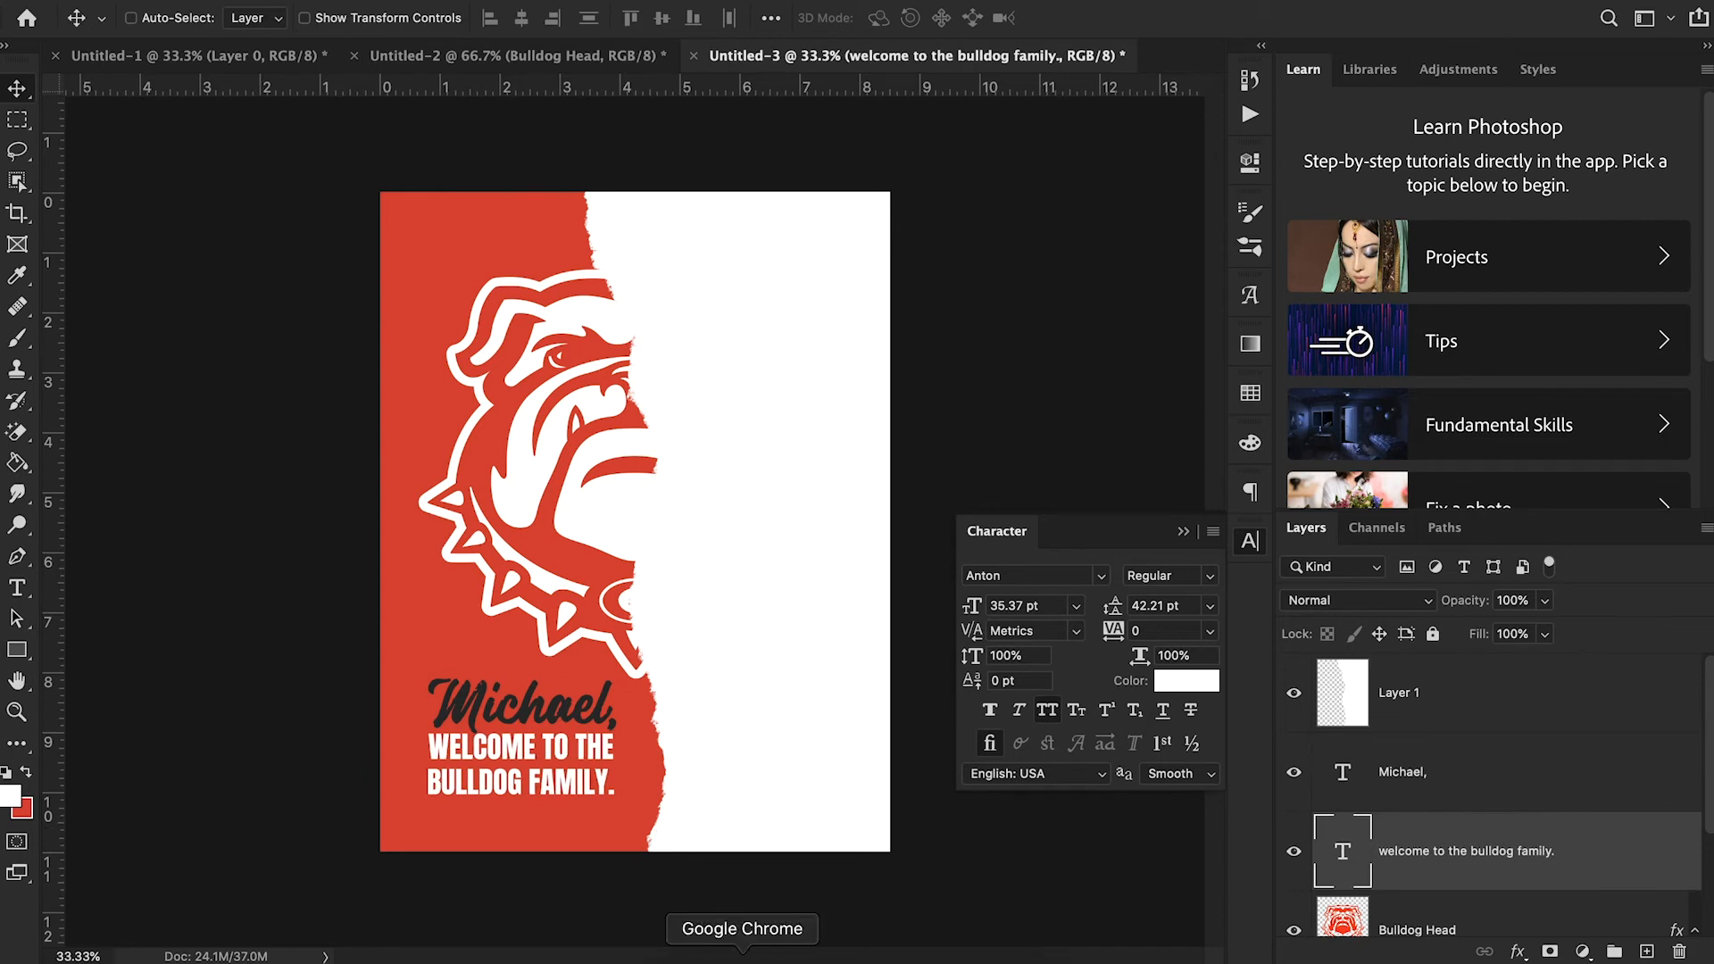
- Check the reference poster in Chrome, return to Photoshop, and add a new text layer reading "fresno state football"
click(742, 953)
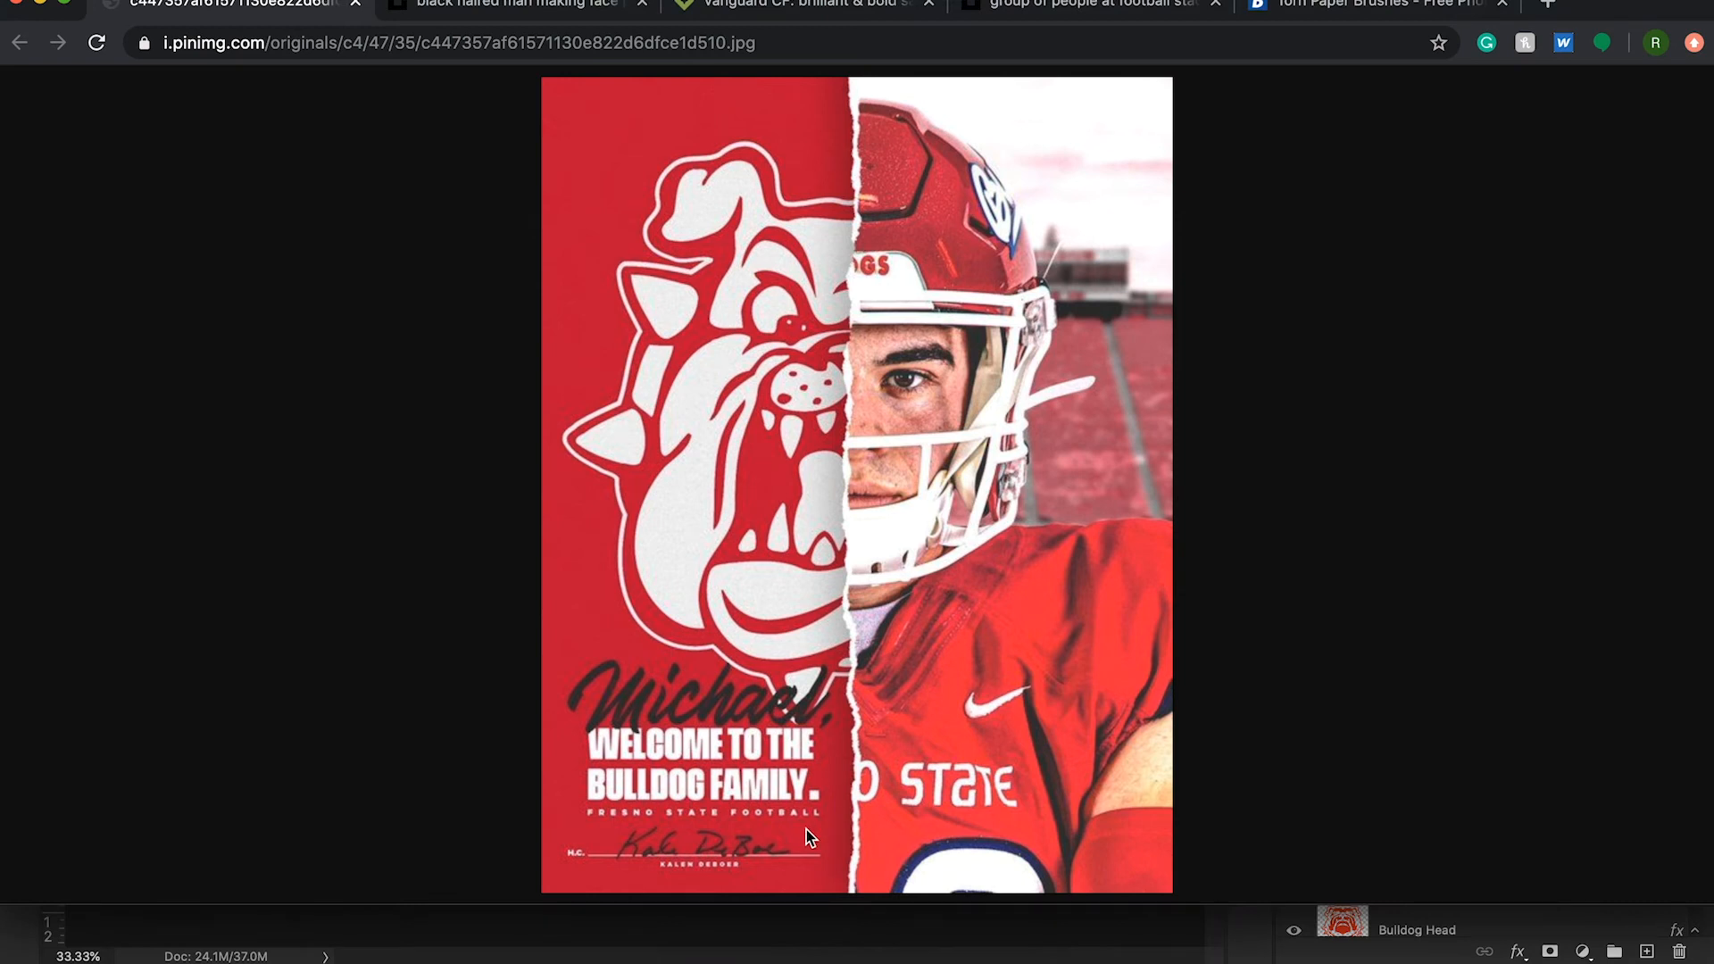
click(856, 953)
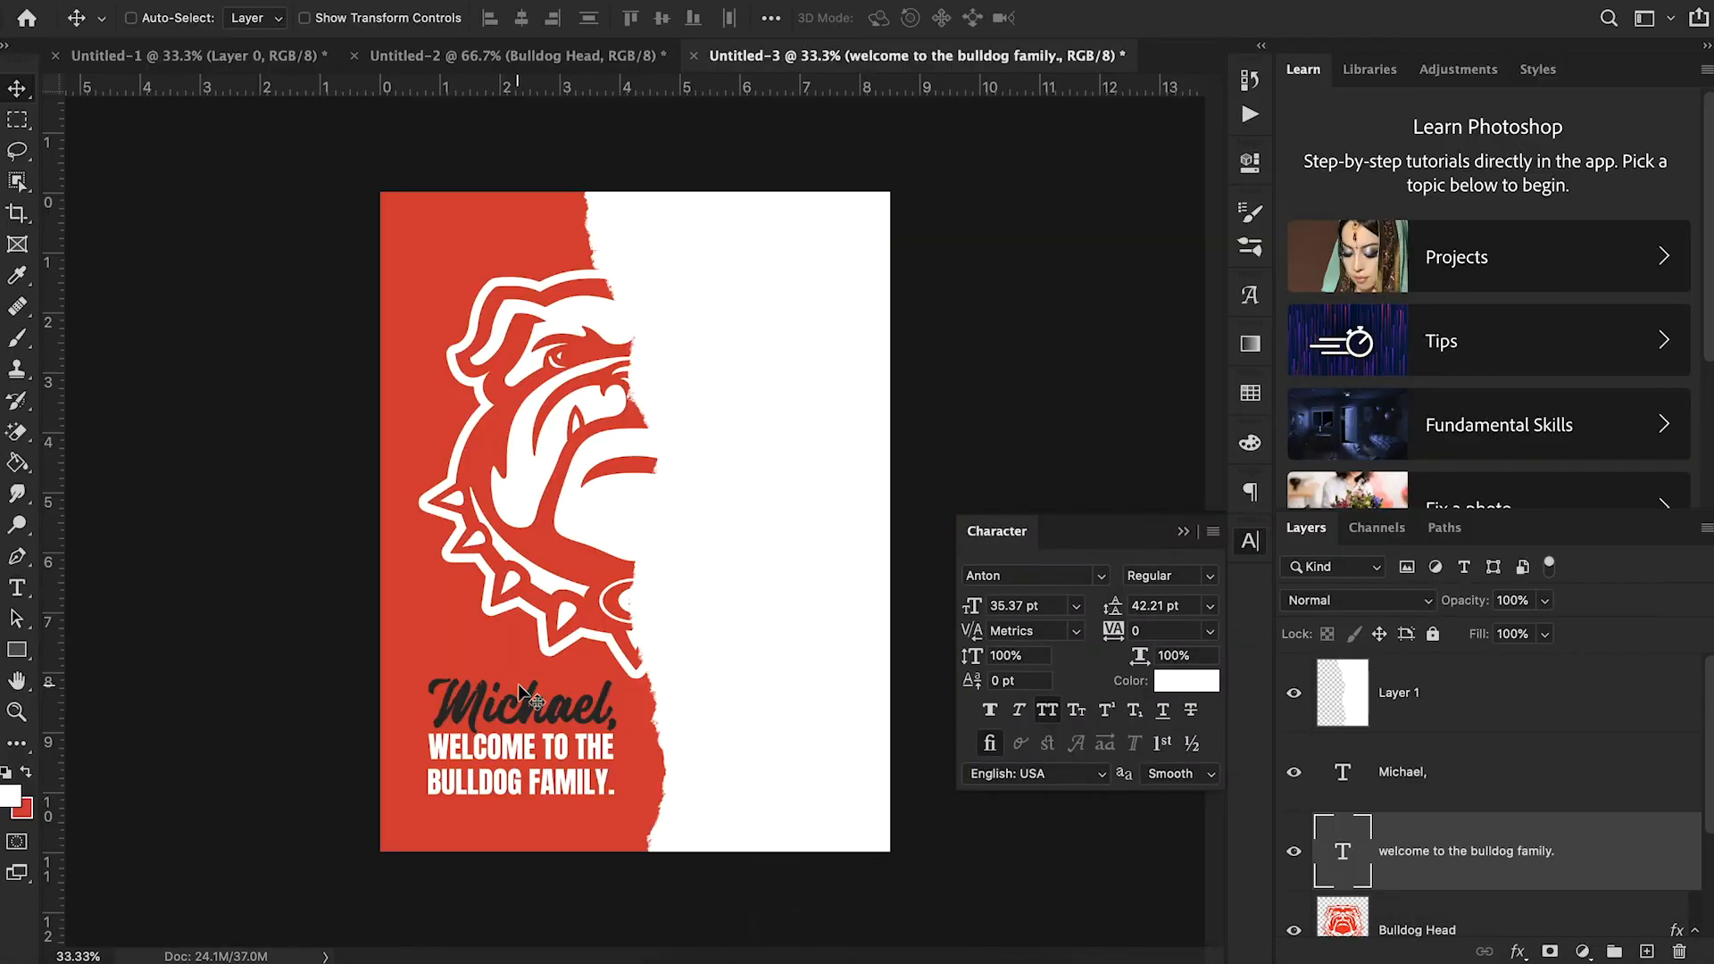
key(t)
click(729, 783)
key(BackSpace)
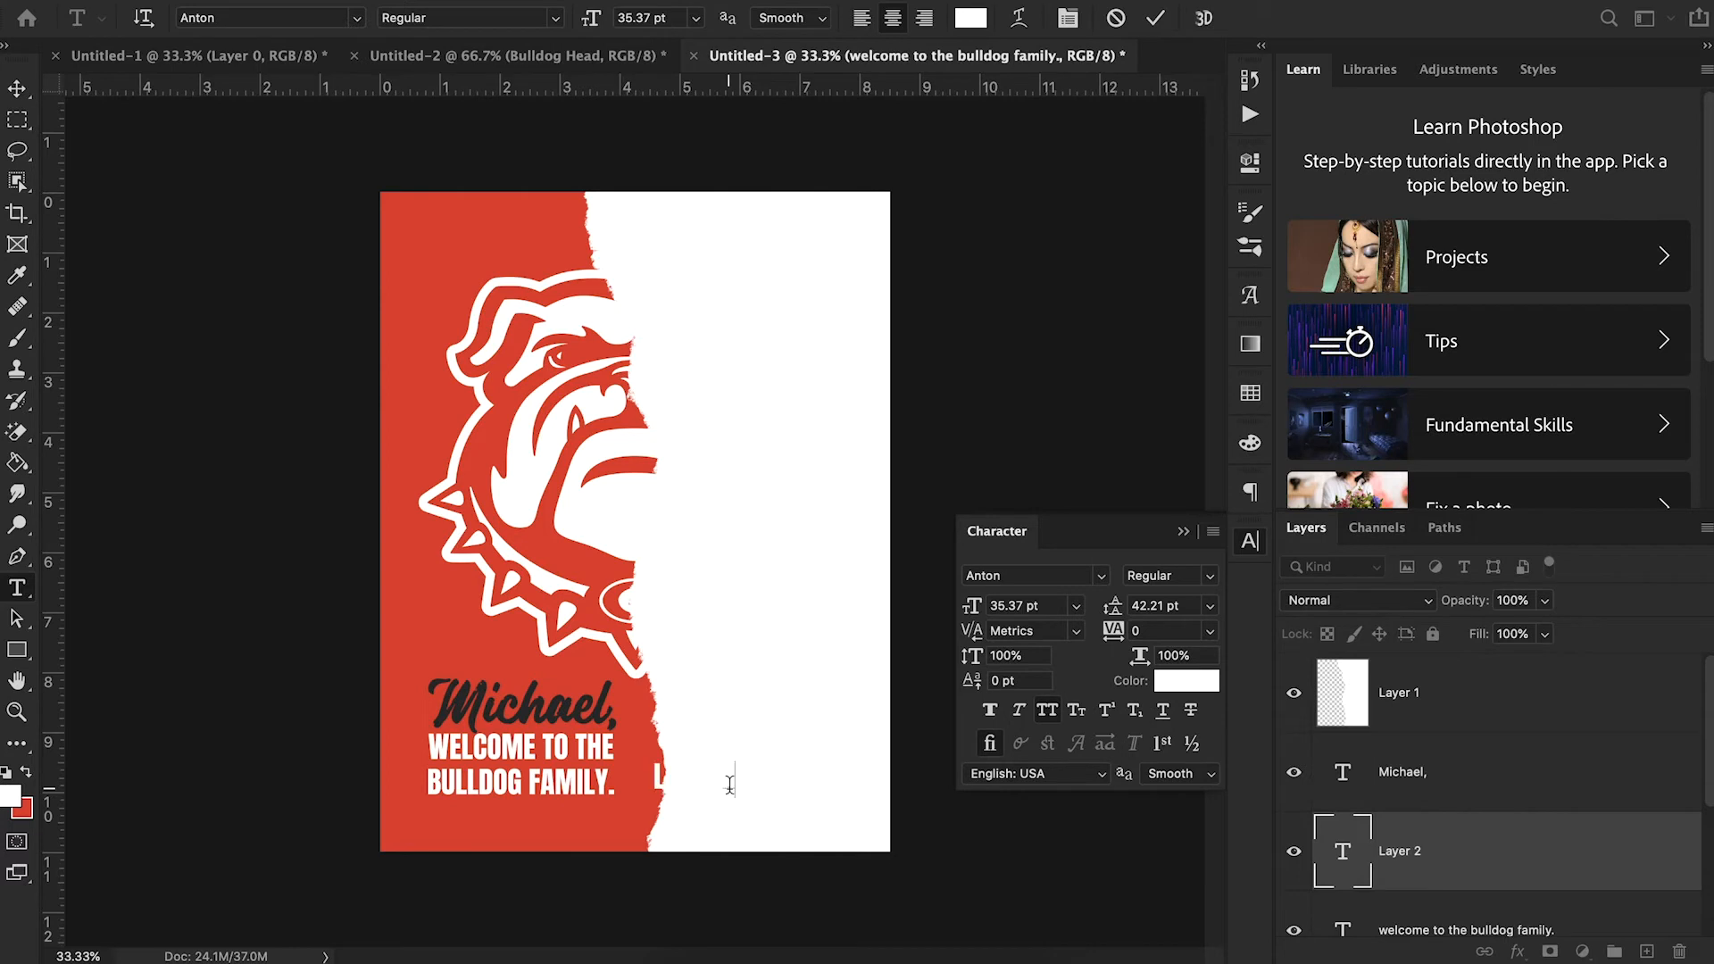
text(fresno state football)
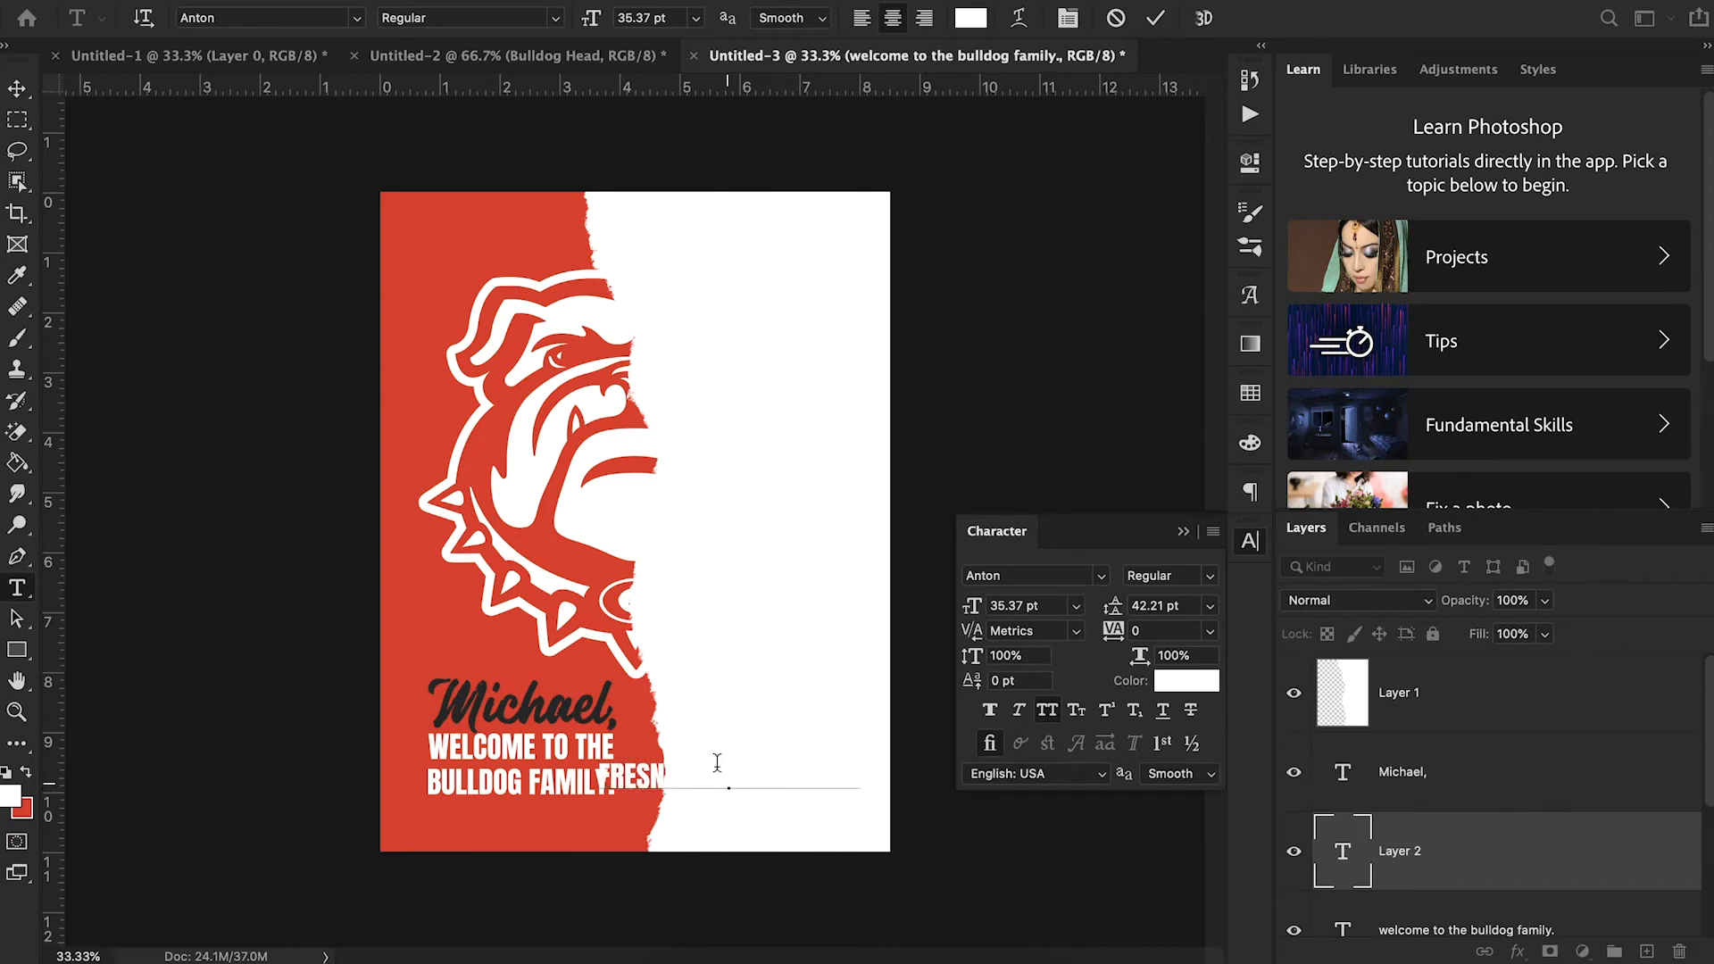
click(16, 88)
- Set the "fresno state football" text to Archivo Black Regular at 10.37 pt and align it under the left edge of the welcome text
click(1029, 574)
text(archivo)
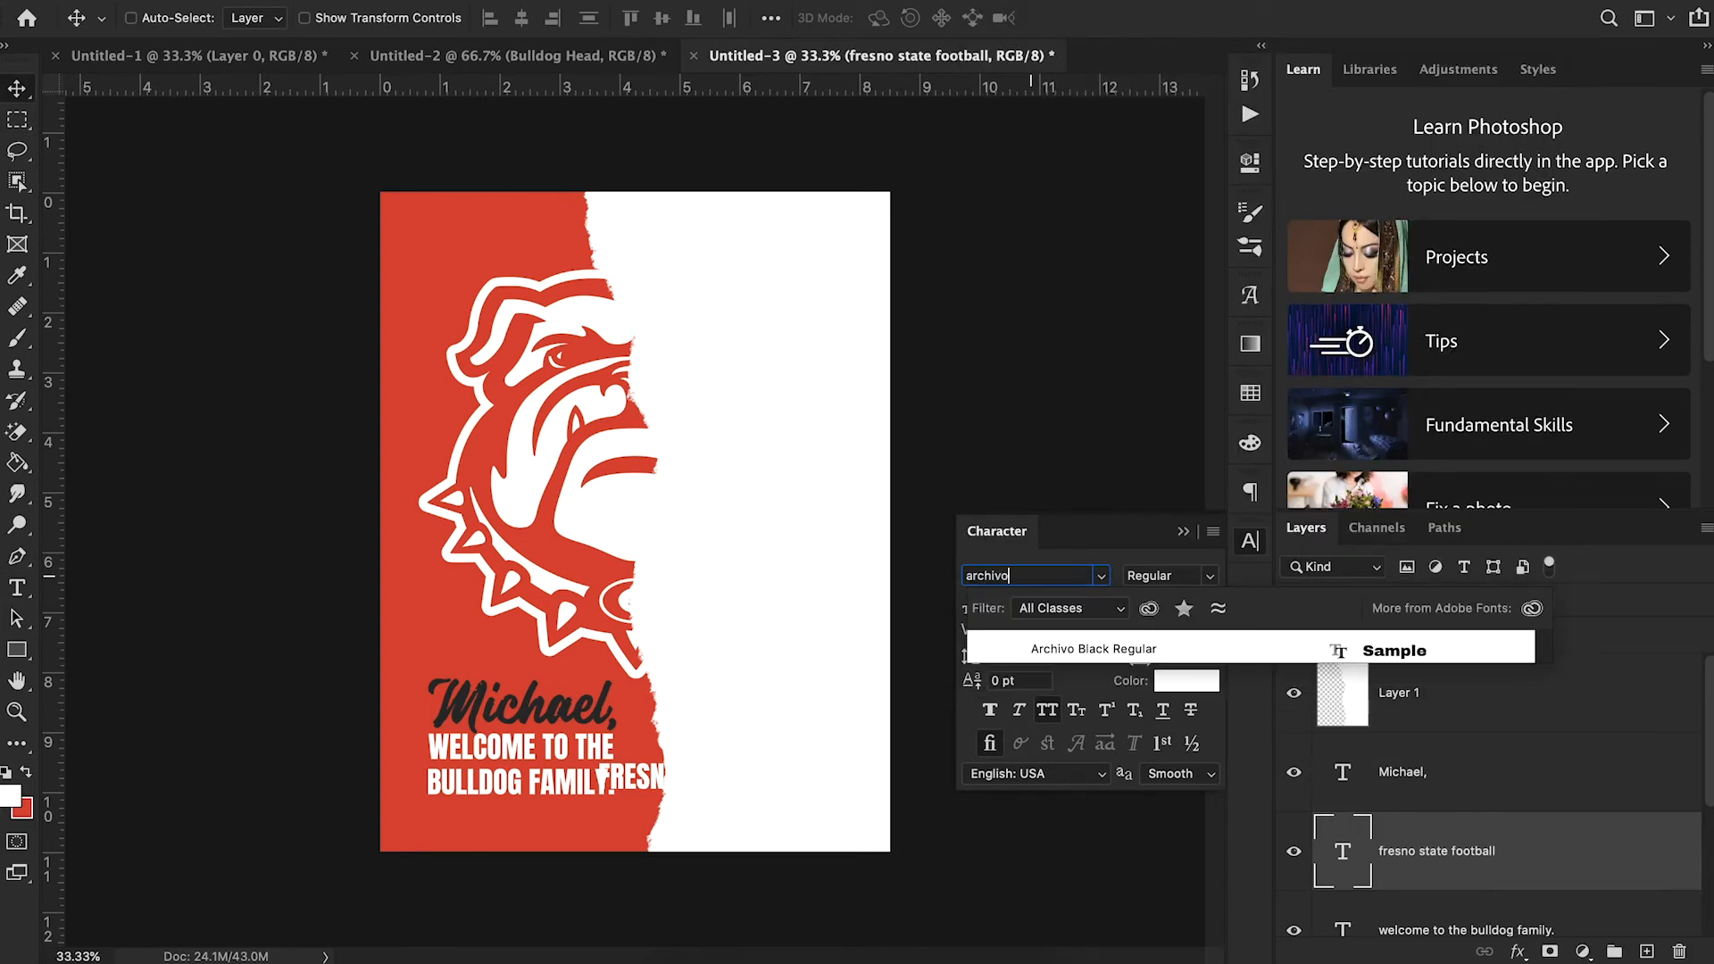
click(1083, 649)
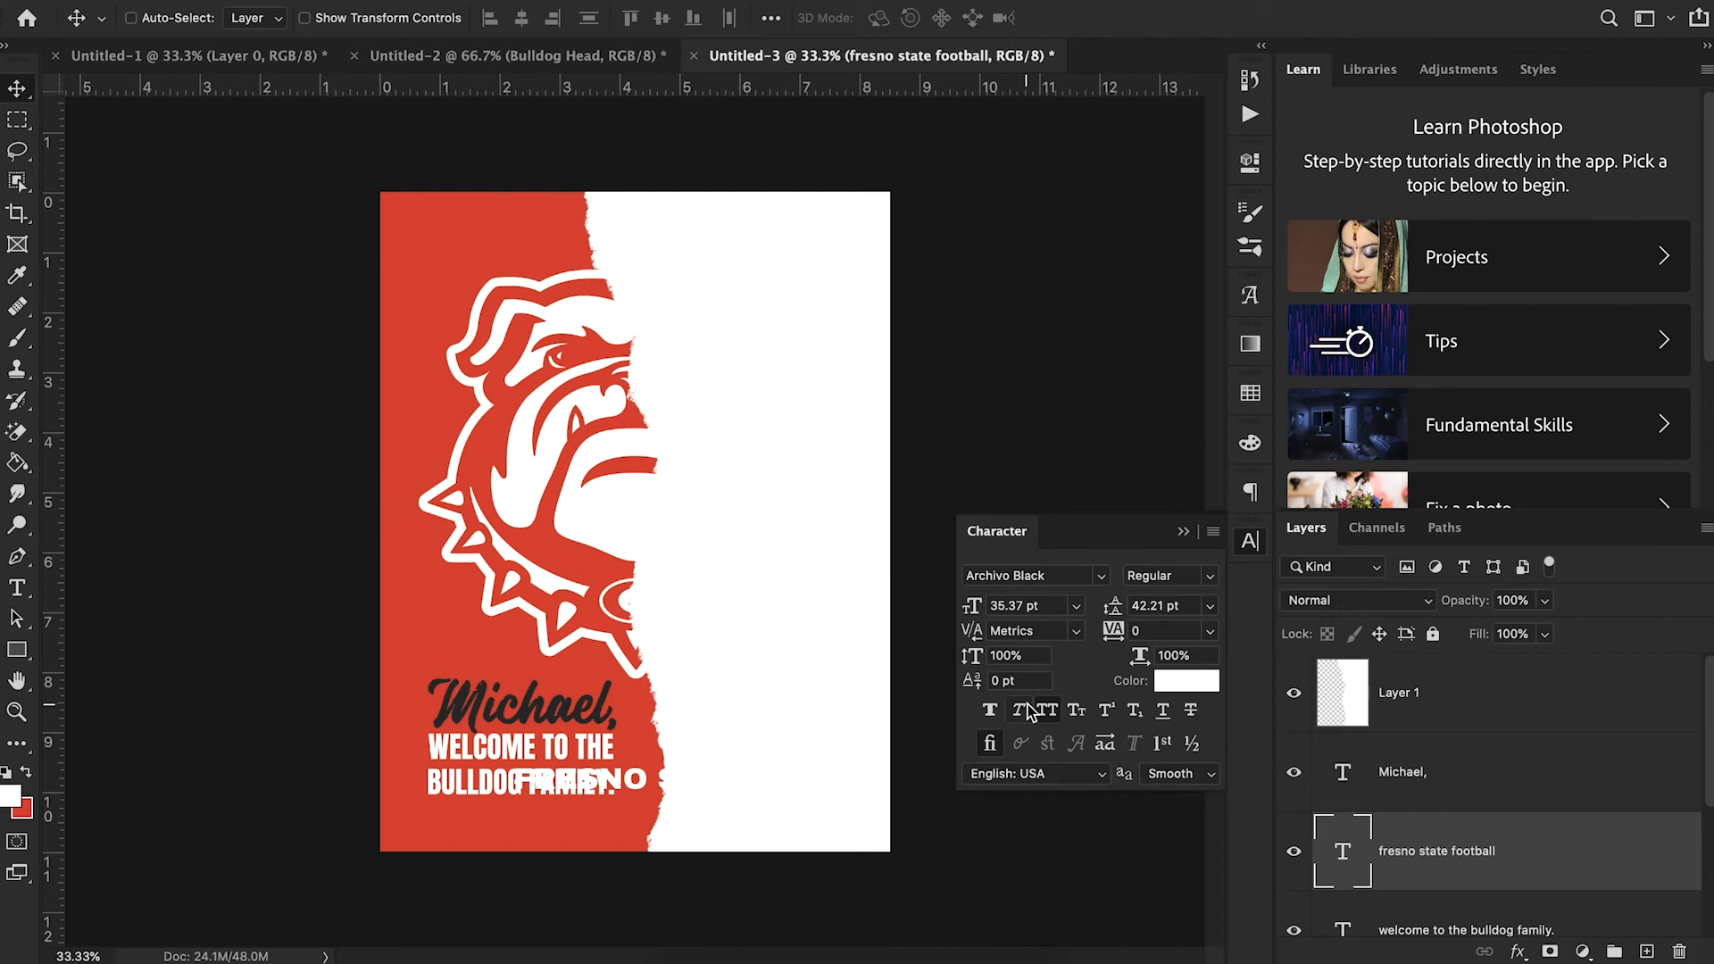
drag(971, 607, 953, 612)
drag(745, 792, 559, 816)
drag(968, 607, 959, 617)
drag(692, 852, 630, 828)
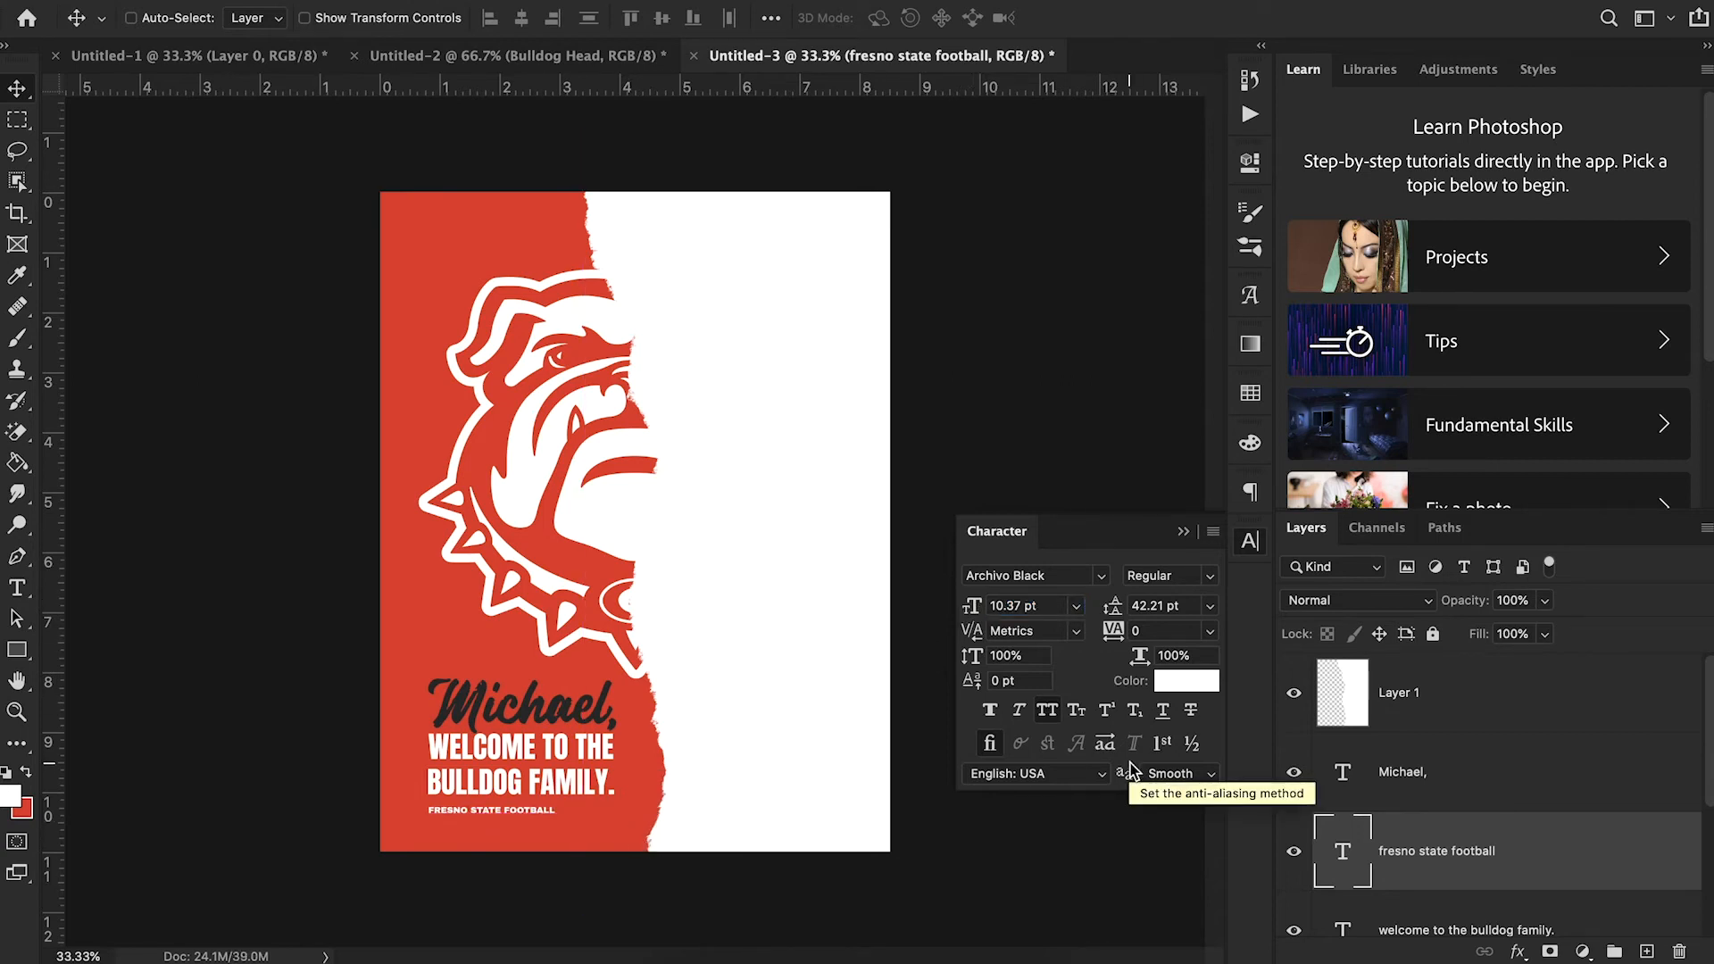
- Set the "fresno state football" text's tracking to 340 and position it to span the width of the welcome text
click(1113, 631)
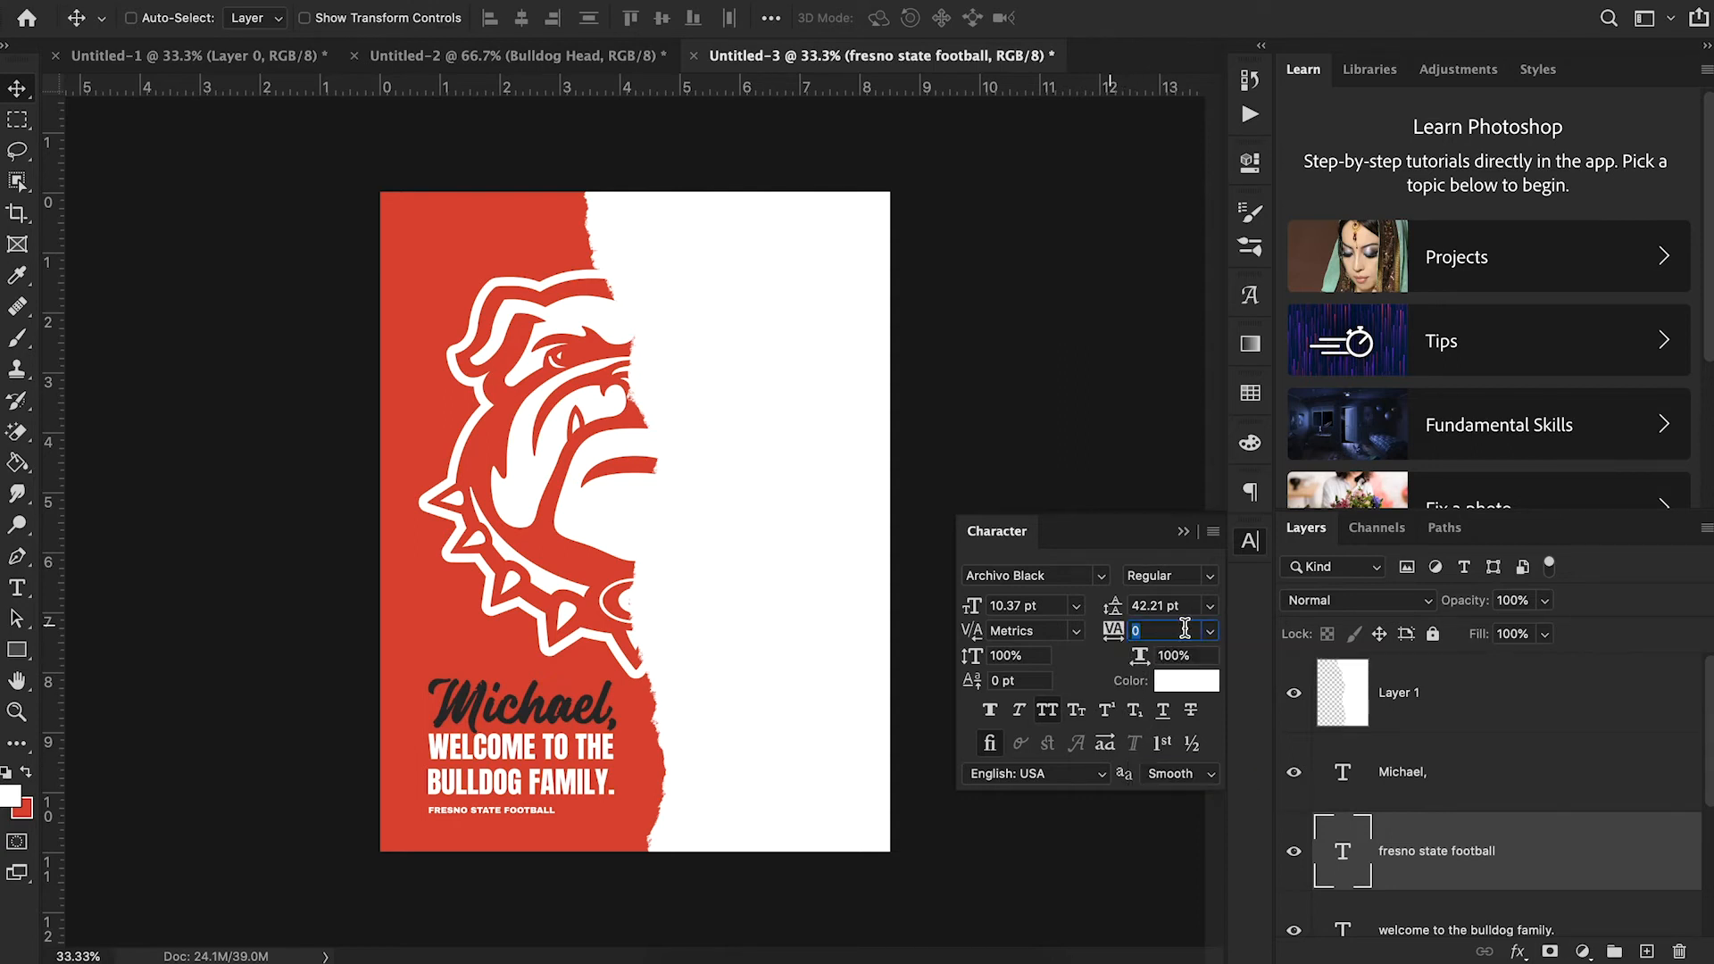
drag(1113, 634, 1137, 636)
mouse_move(595, 798)
mouse_down()
mouse_move(636, 797)
mouse_move(619, 795)
mouse_up()
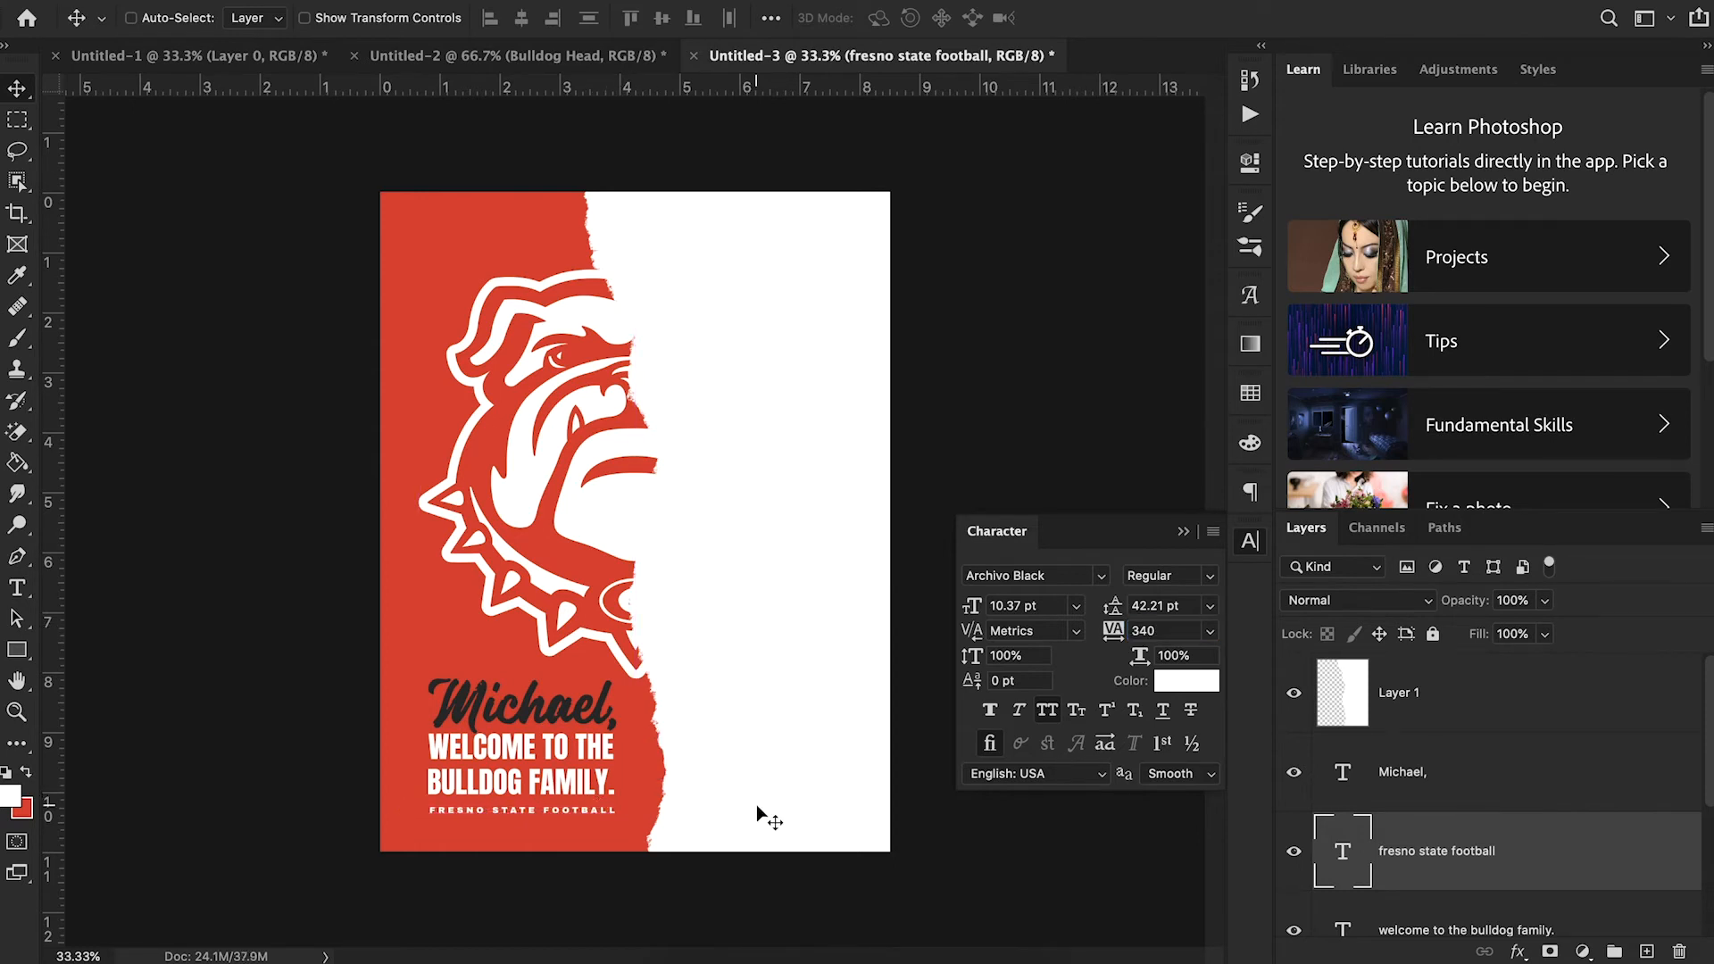
- Review the reference poster in Chrome and download the football stadium photo from Unsplash
click(742, 955)
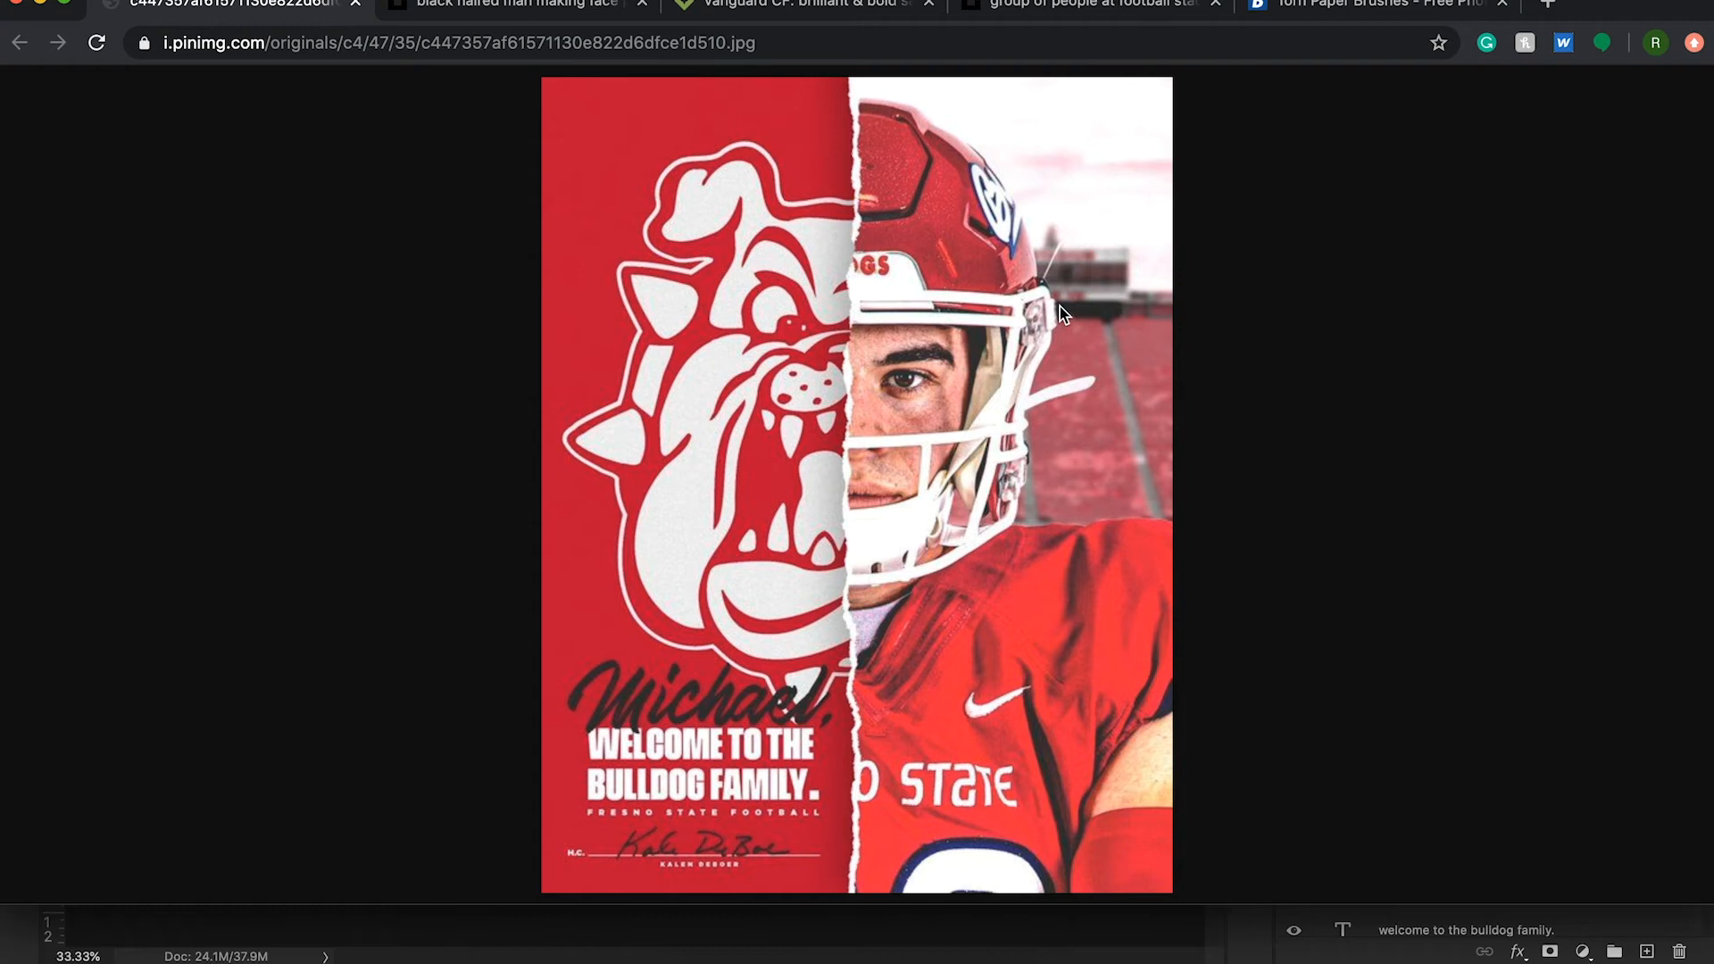
click(853, 953)
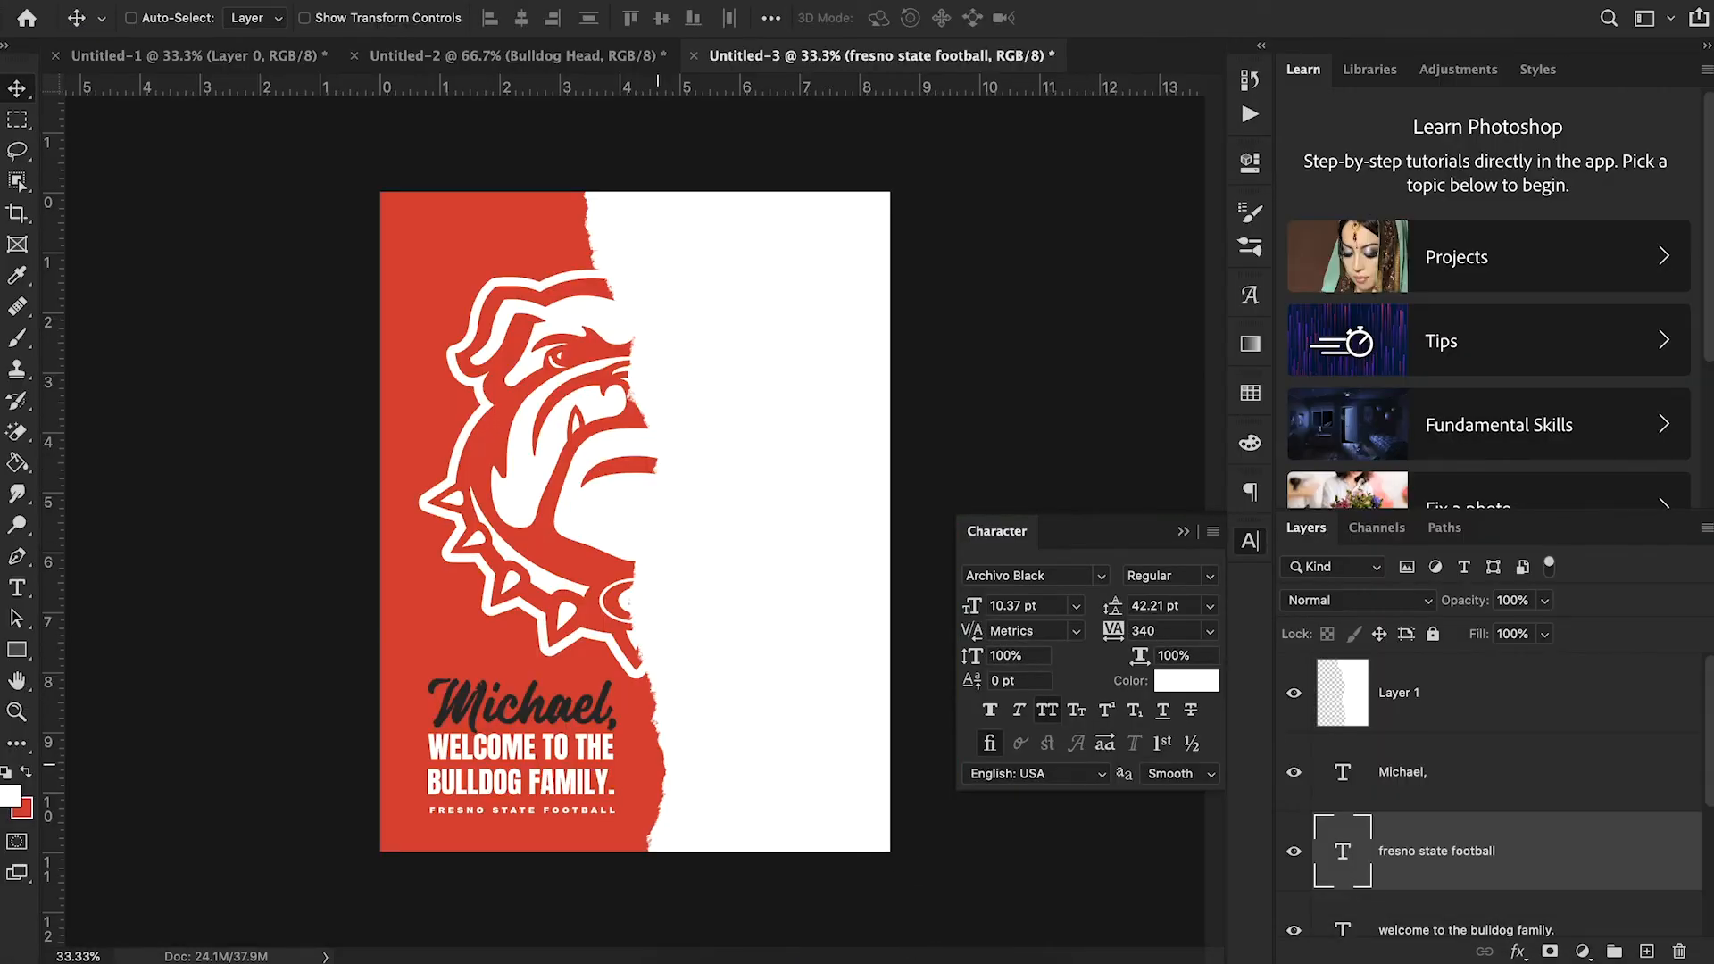
click(753, 953)
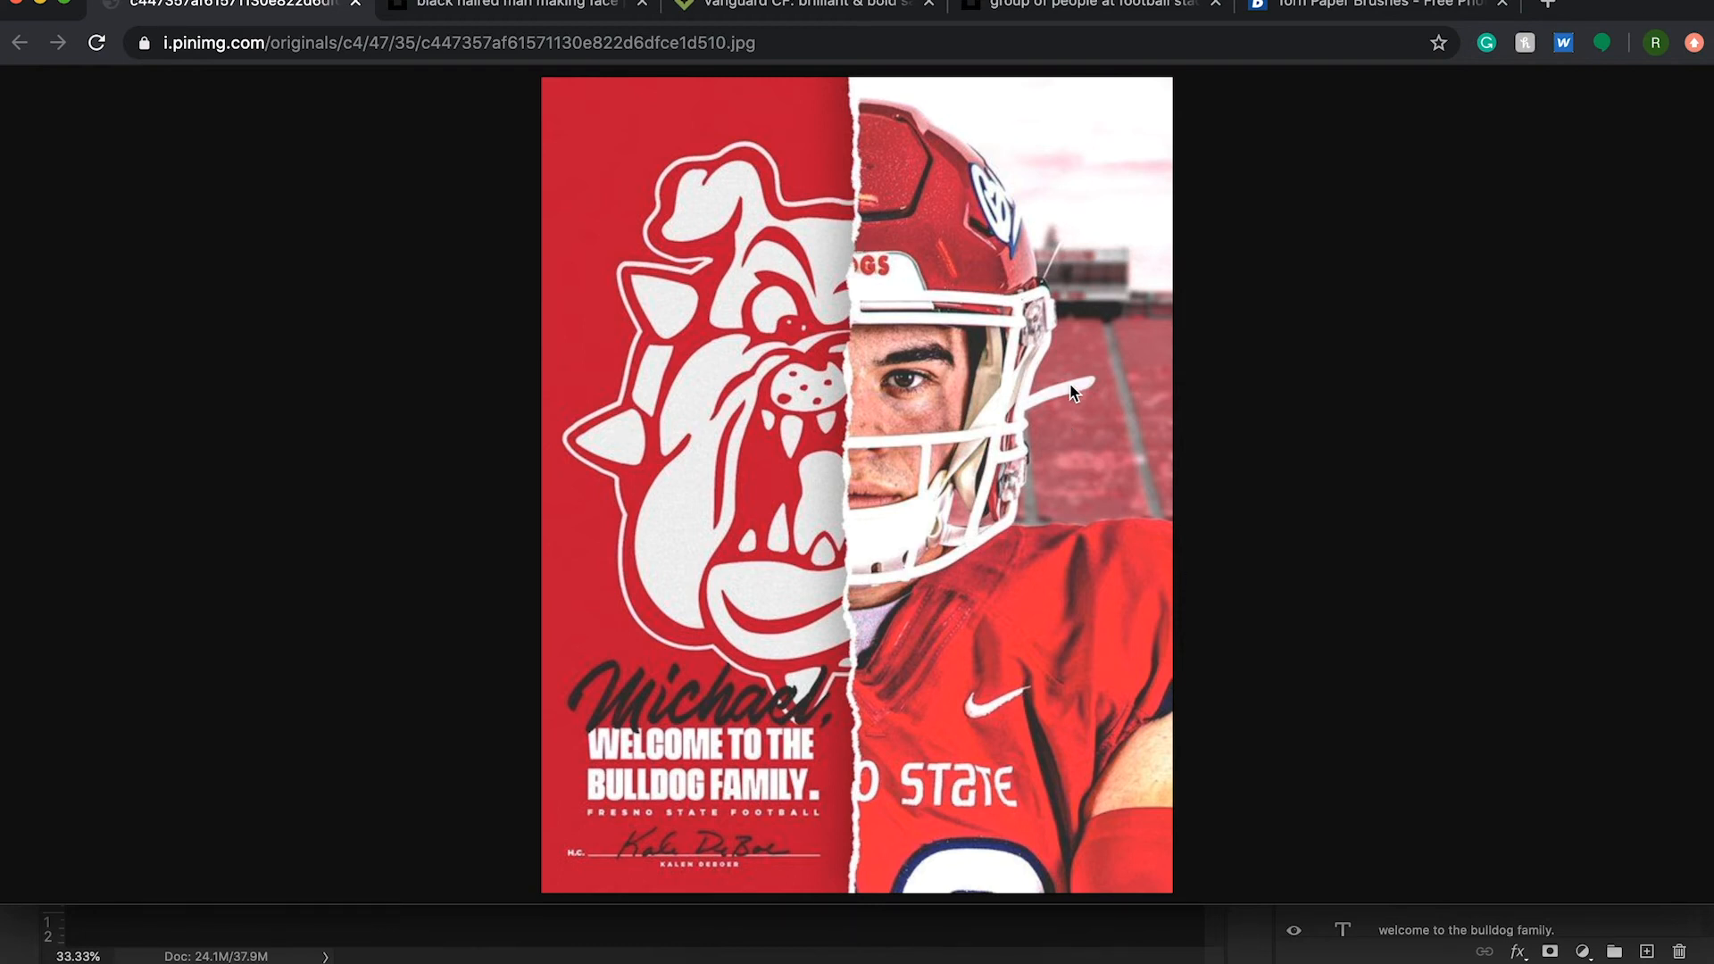
click(1005, 7)
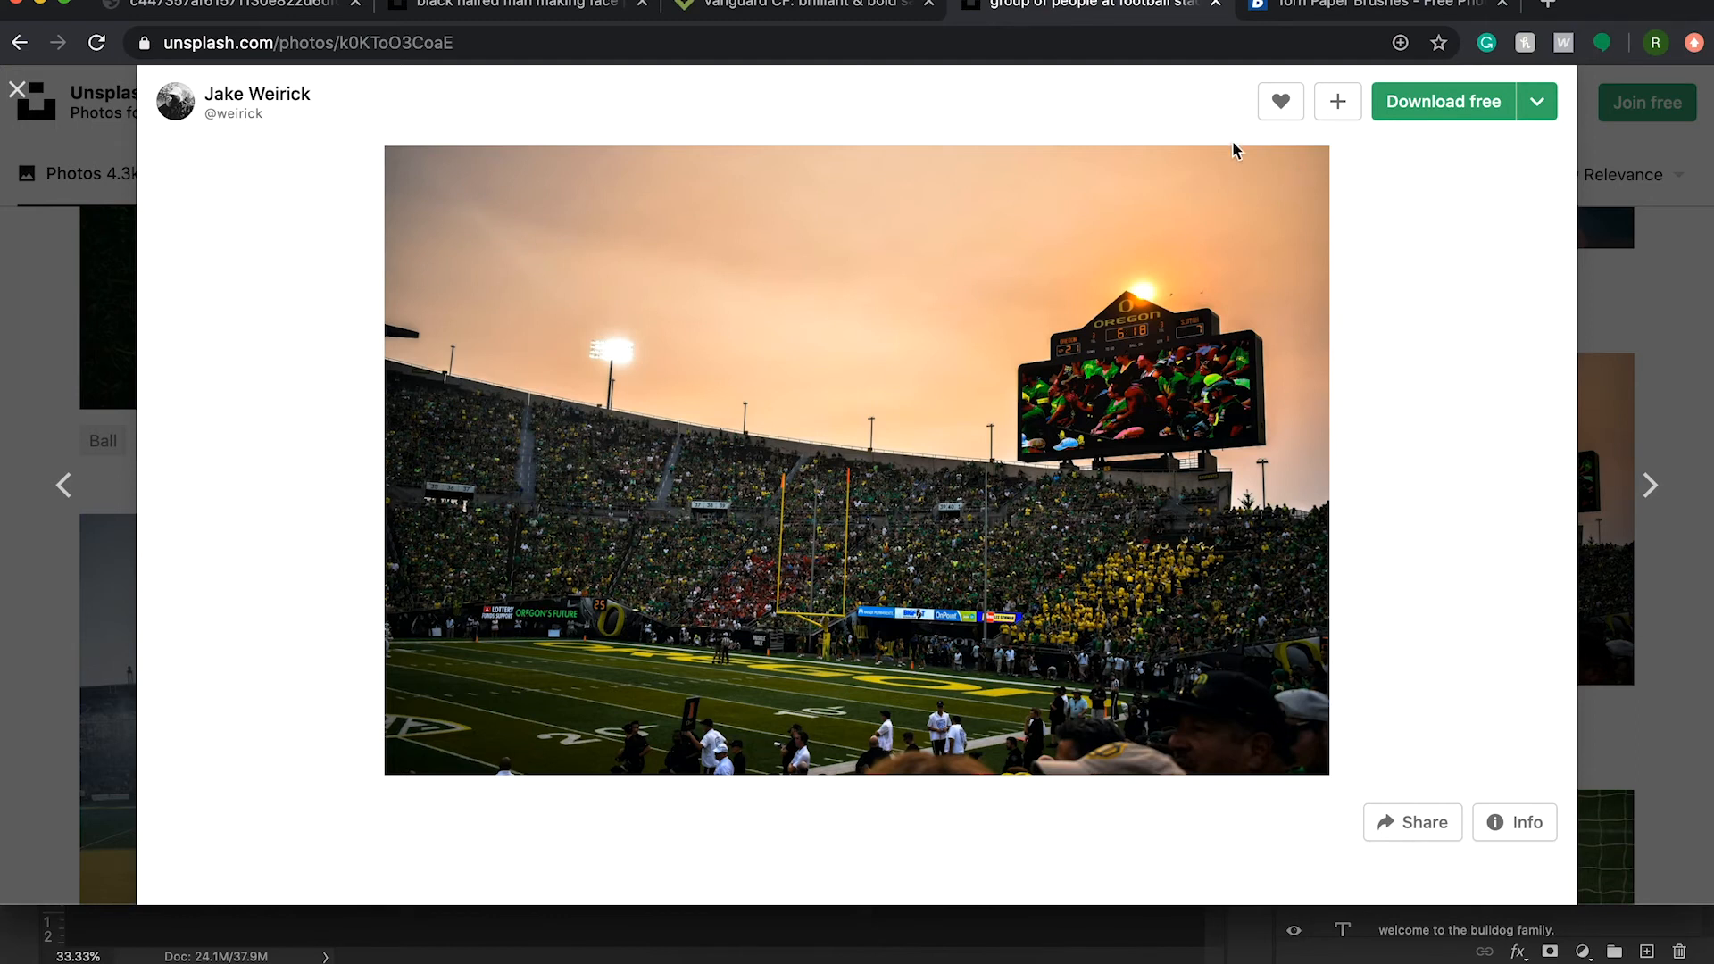
click(1434, 107)
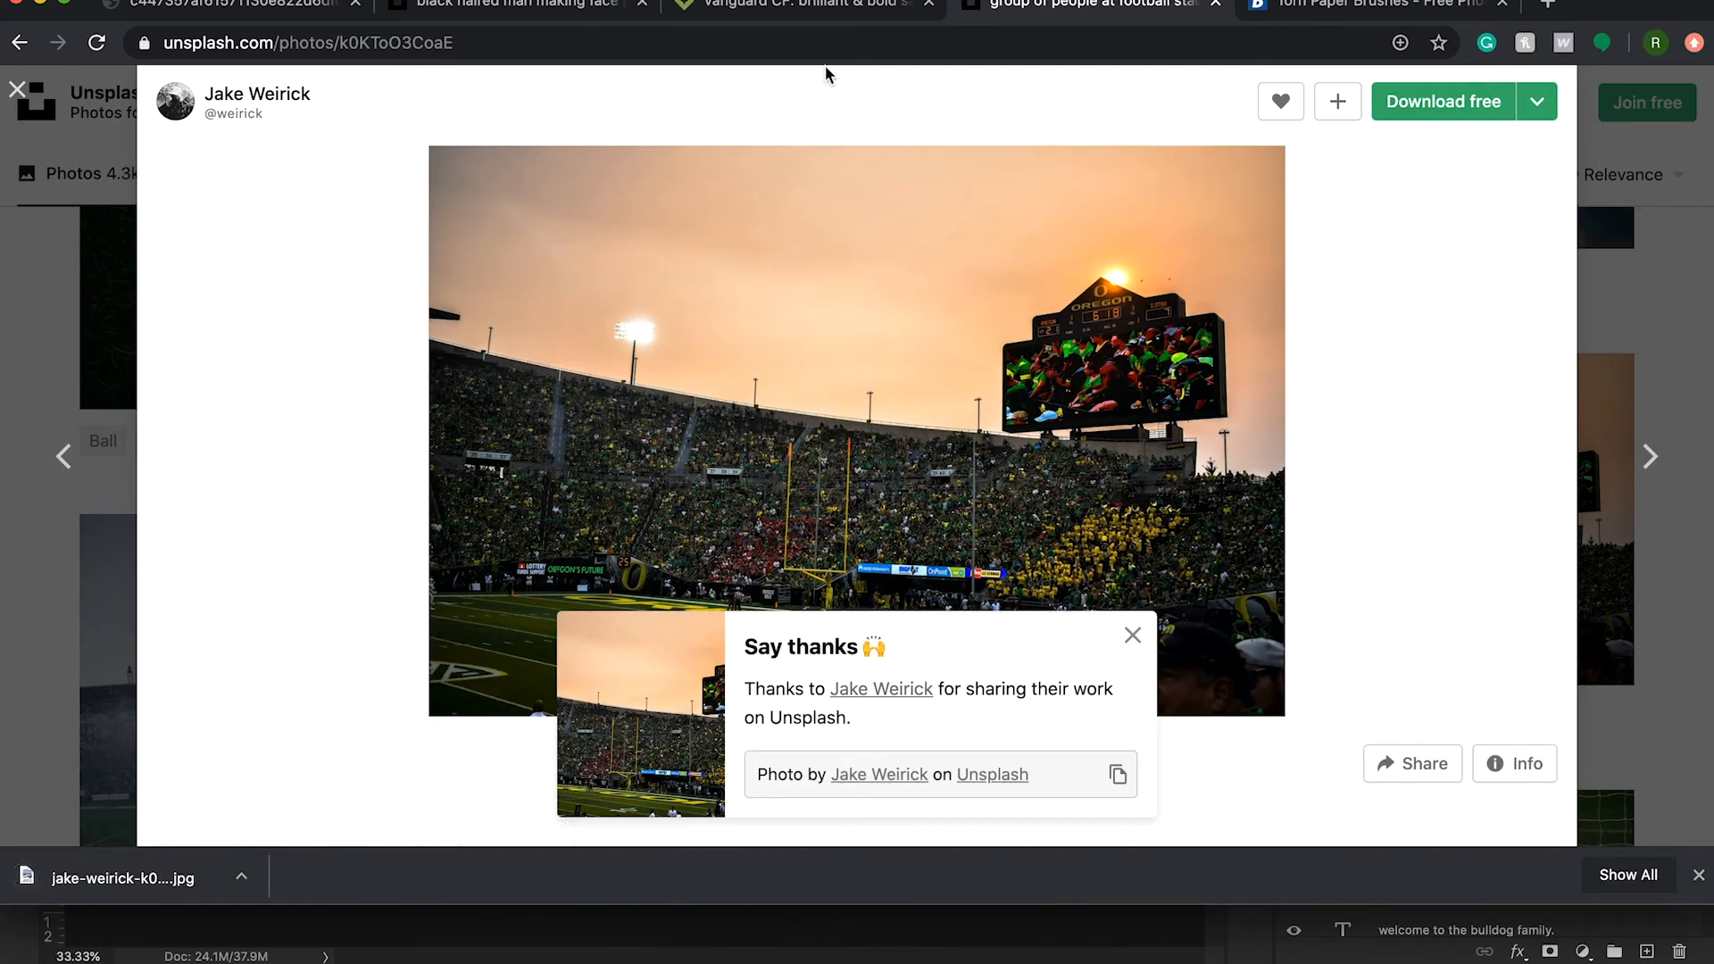
click(1133, 636)
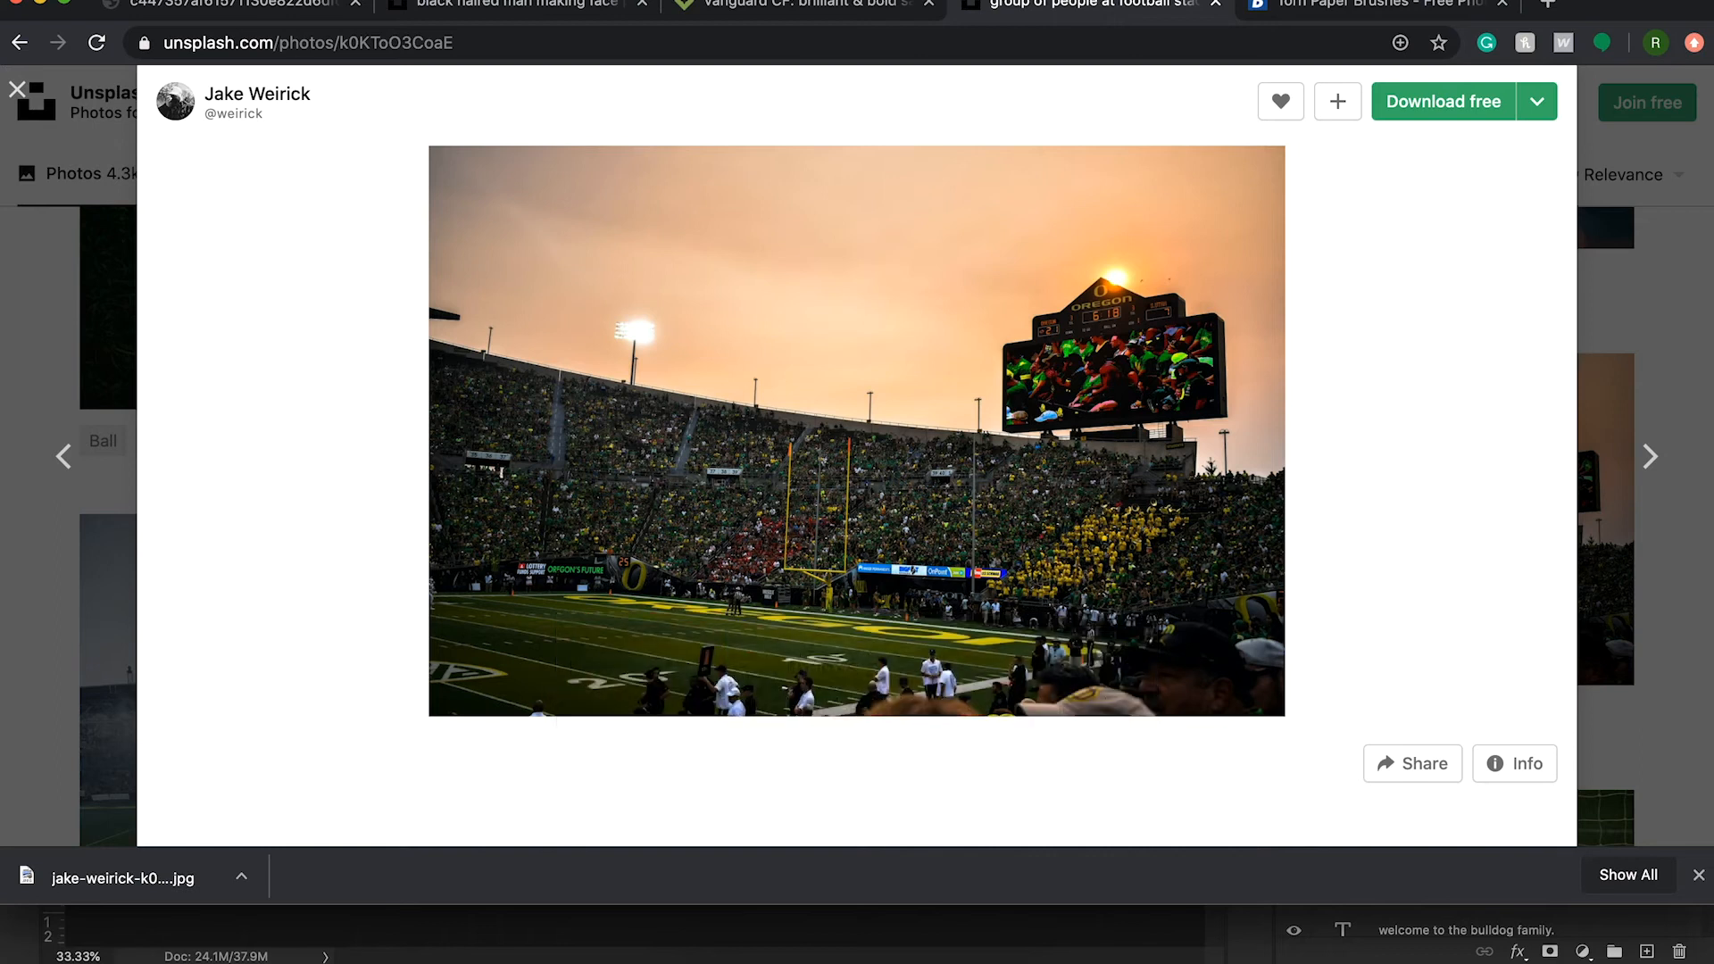
- Recheck the reference poster and download the Unsplash portrait of the man before the graffitied wall
click(188, 16)
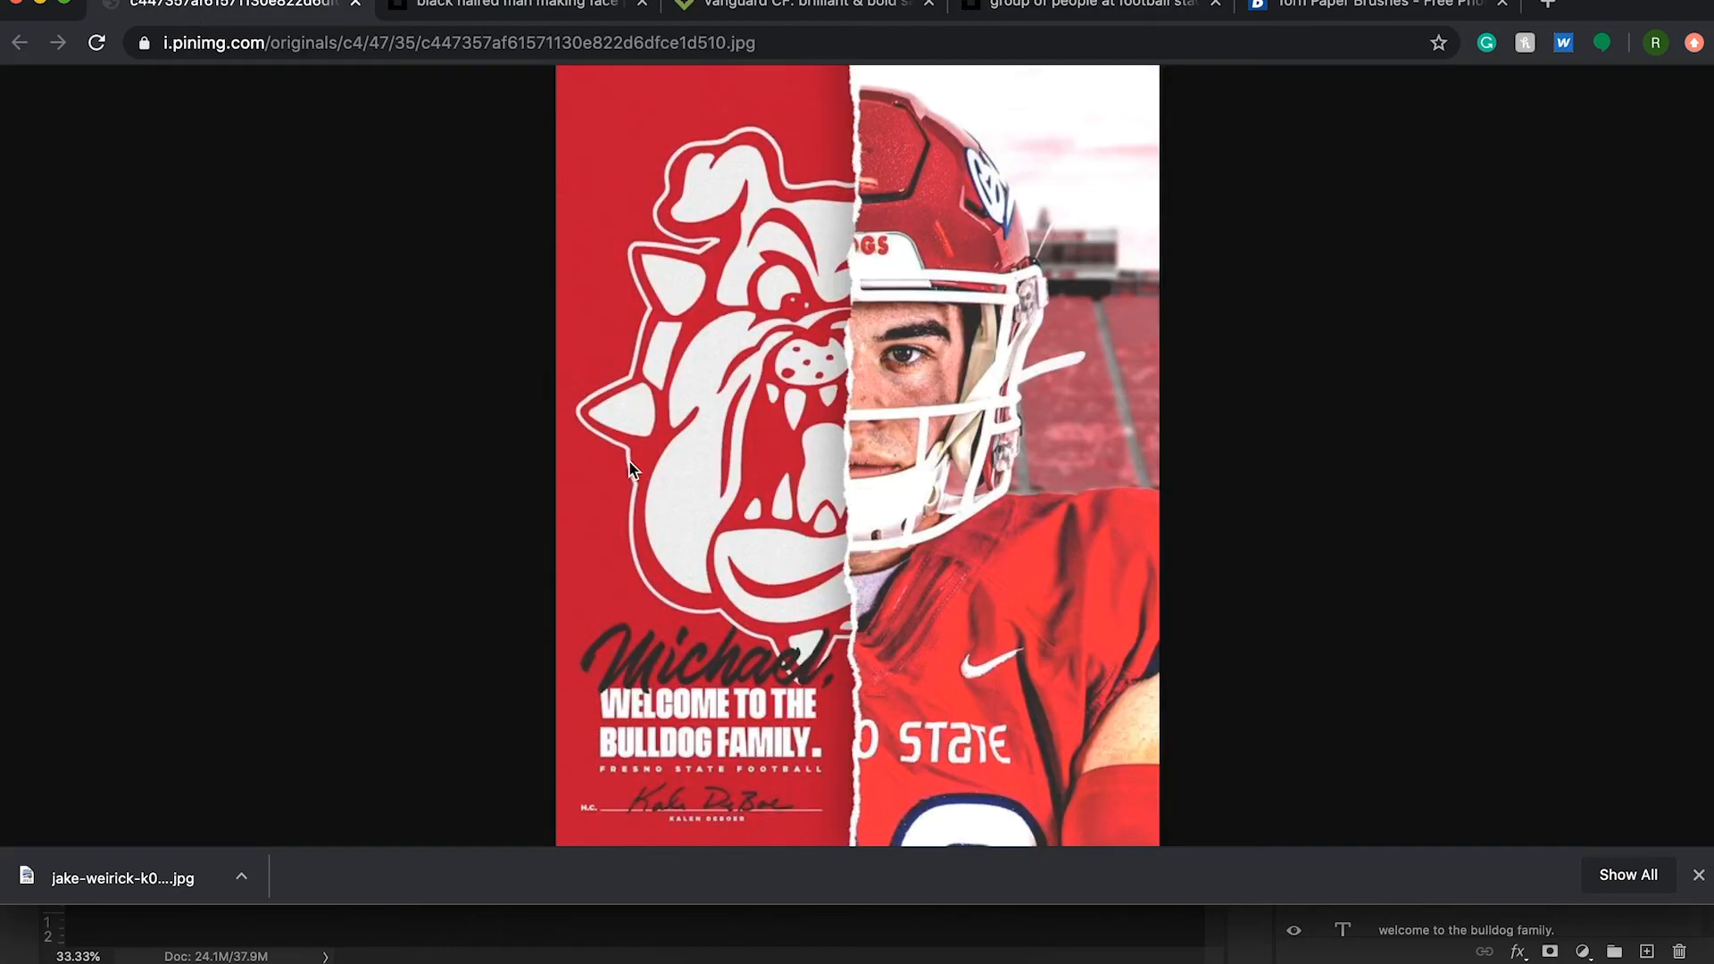
click(516, 10)
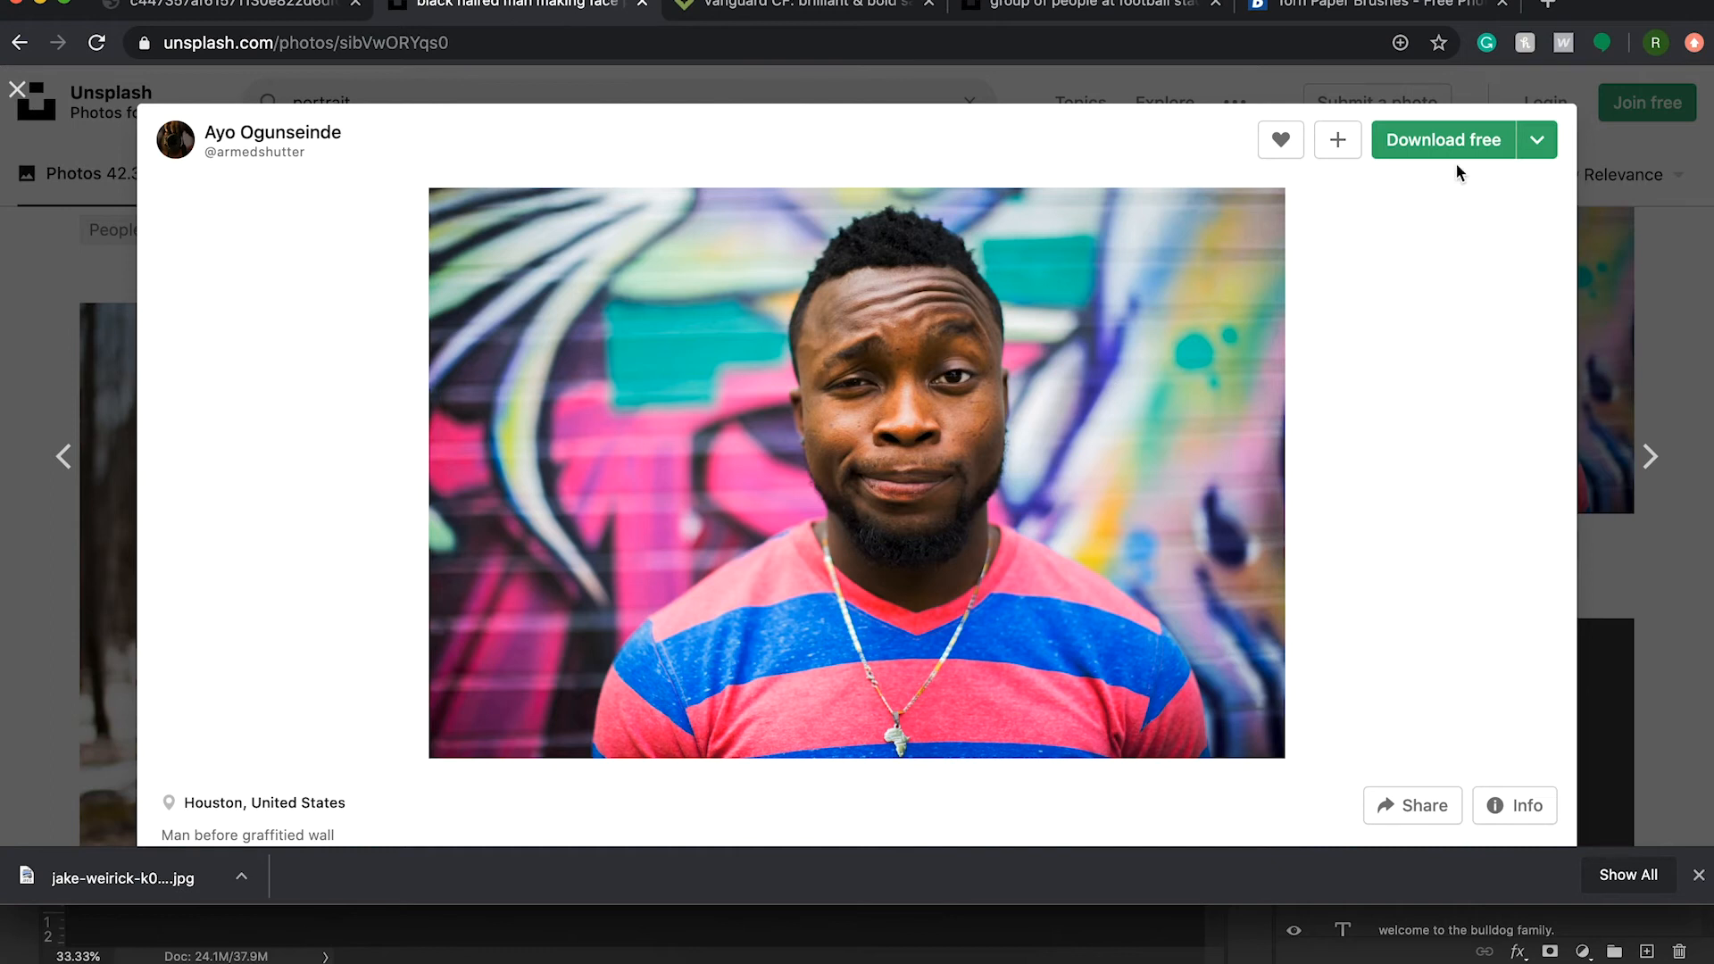
click(1457, 139)
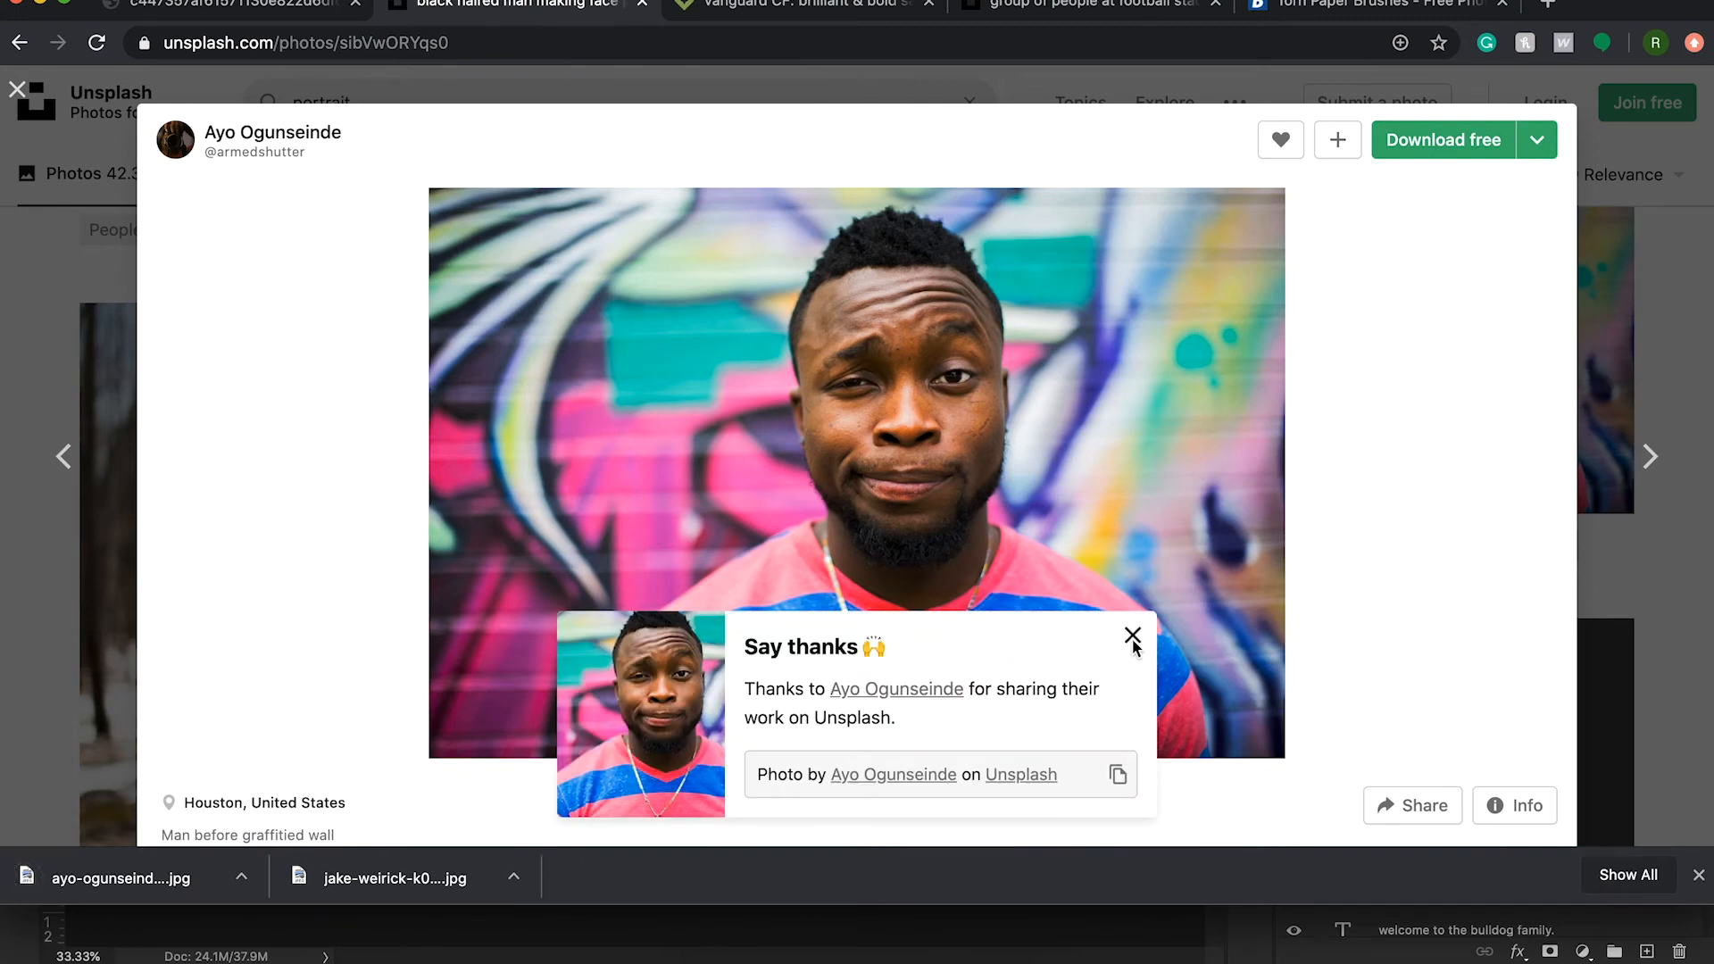
- Switch to Photoshop and place the downloaded stadium photo in the poster, scaled to 53.56% to cover the canvas
click(1132, 635)
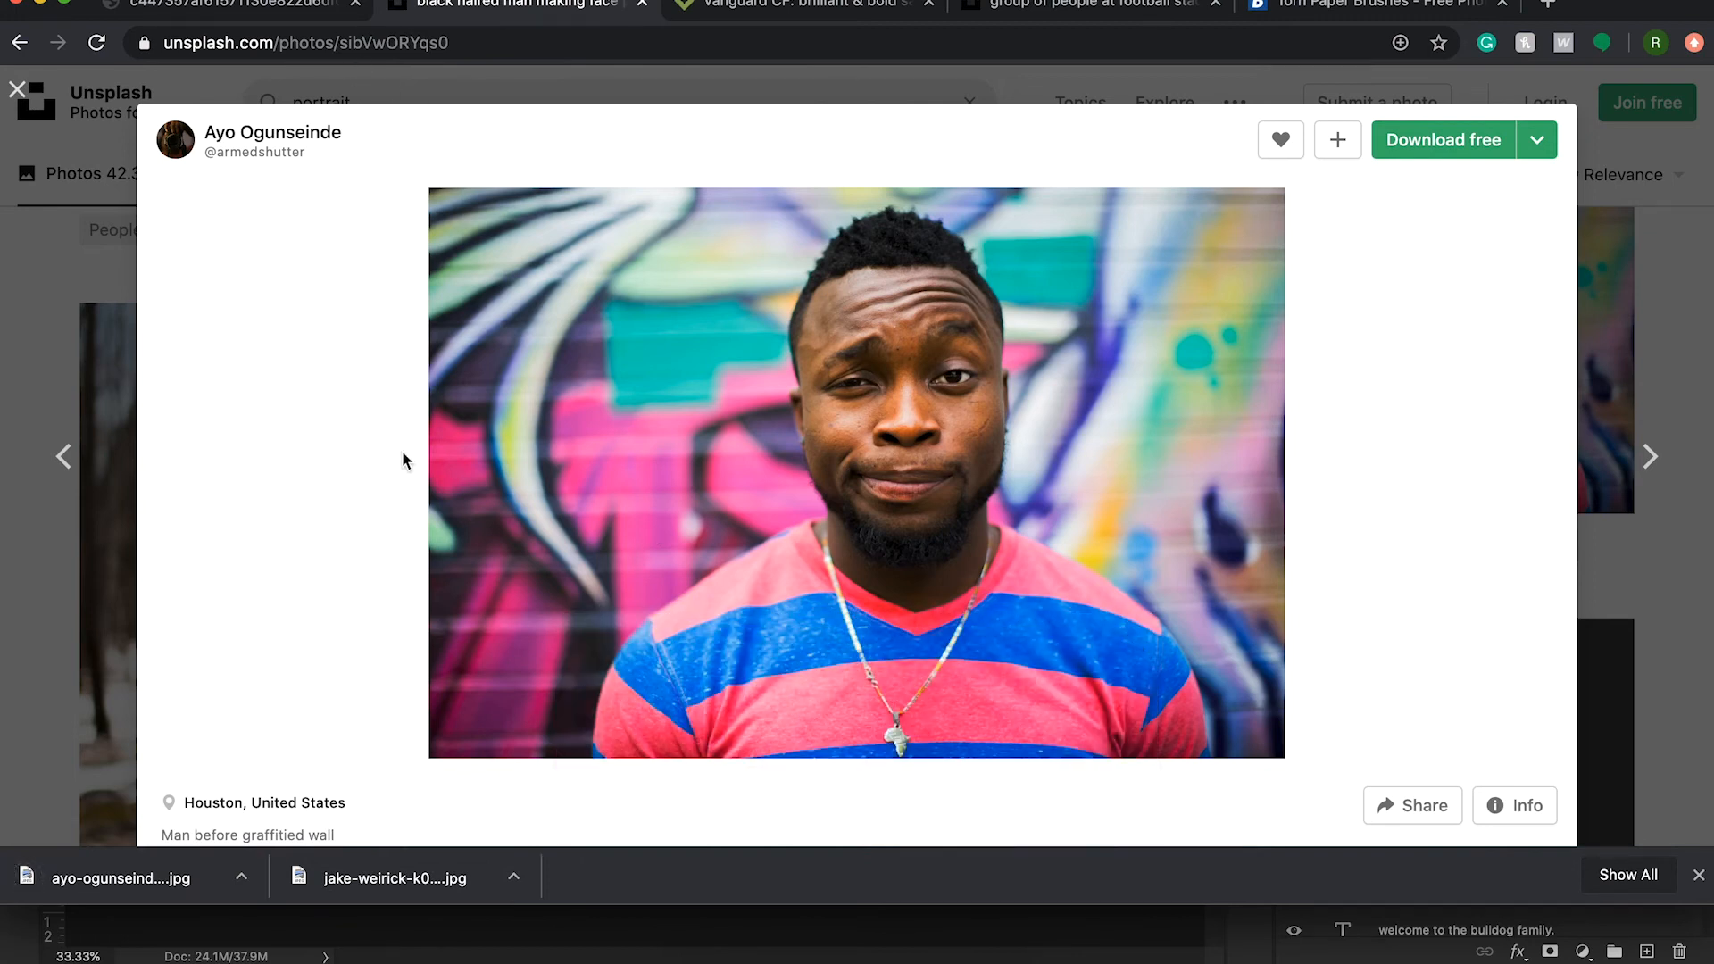
drag(384, 880, 600, 623)
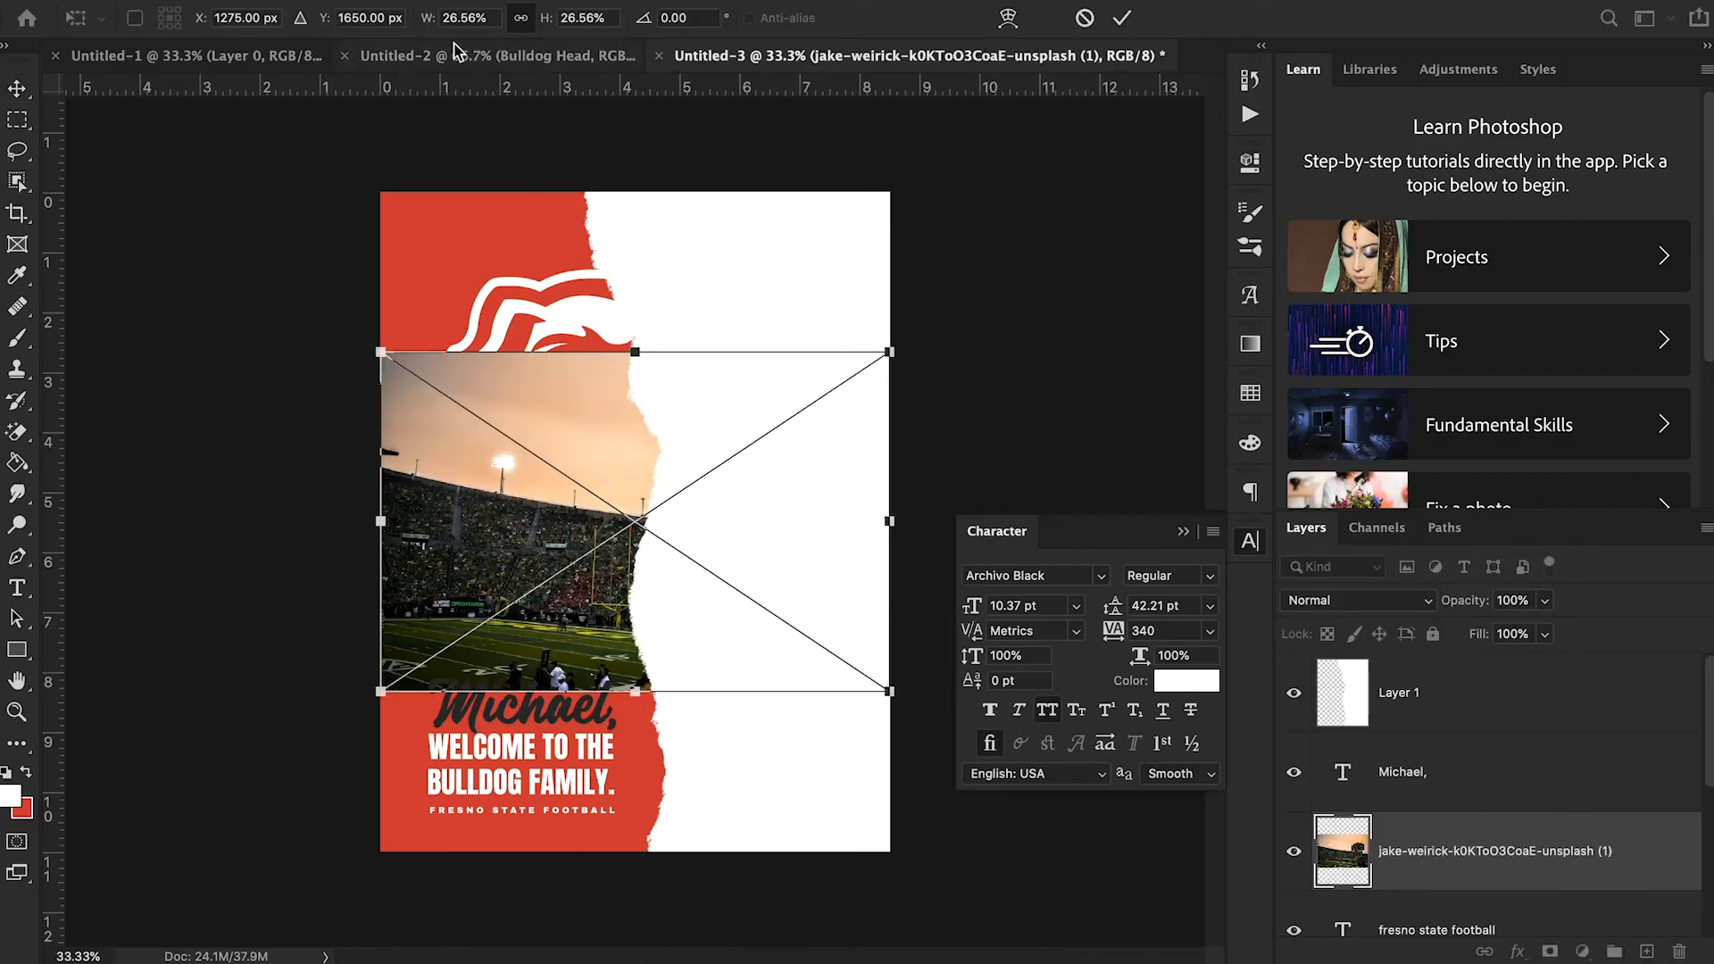
drag(437, 19, 459, 24)
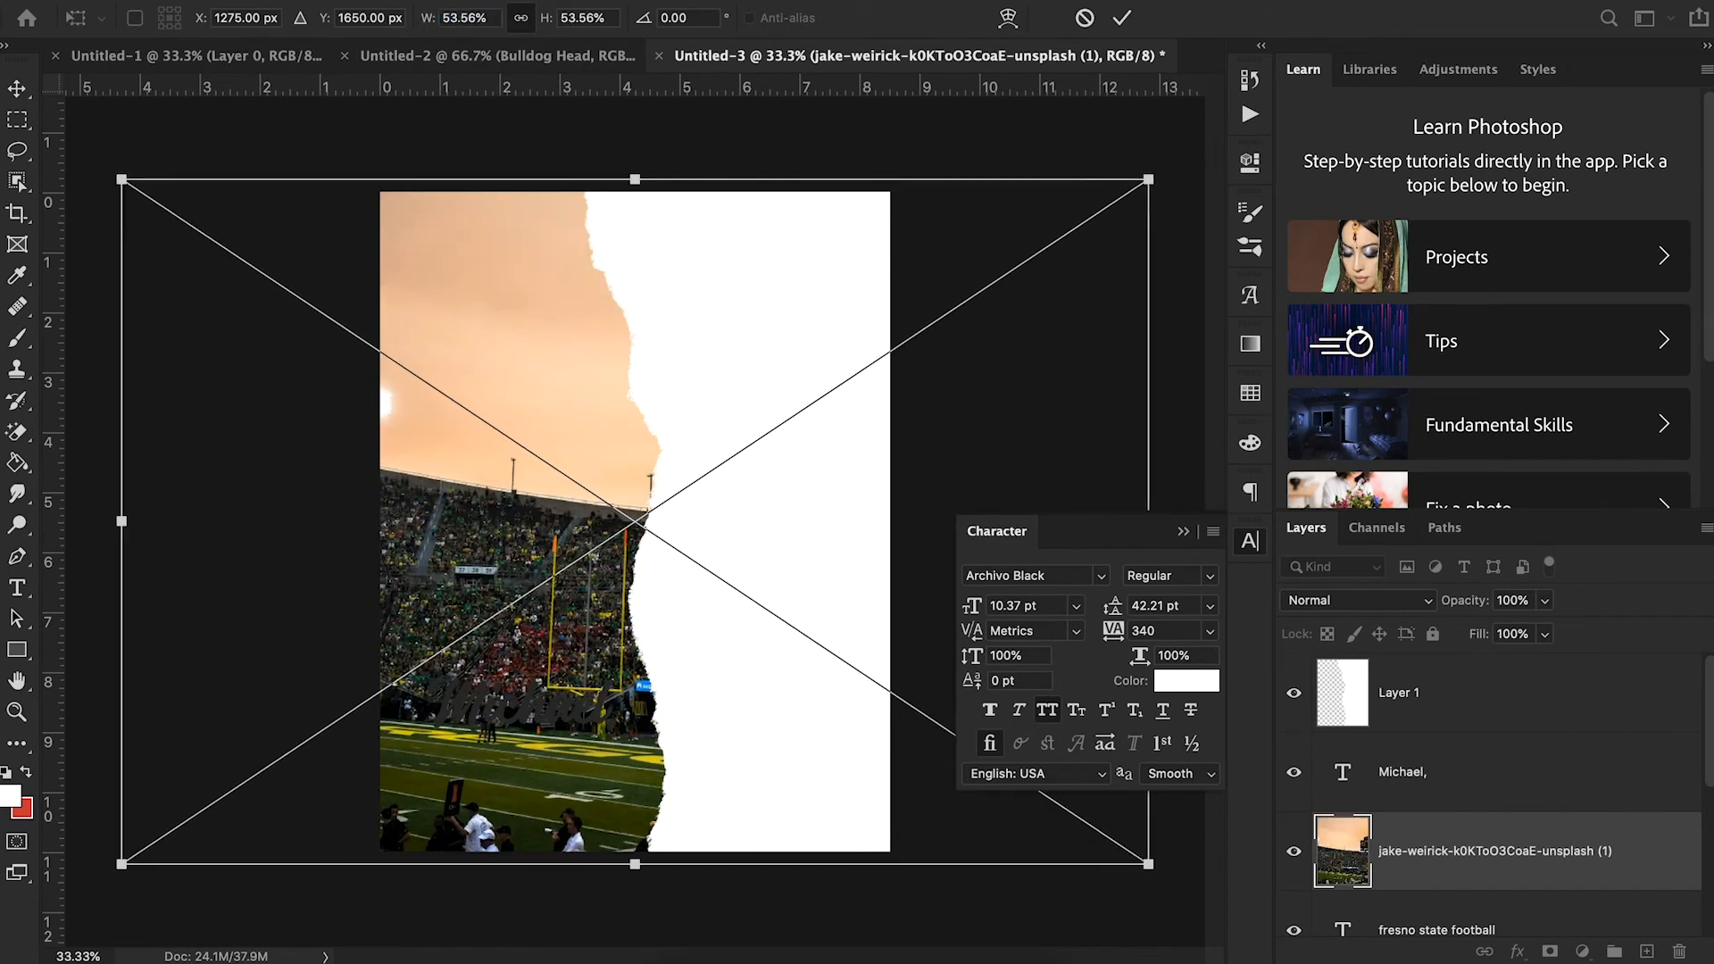
click(1122, 18)
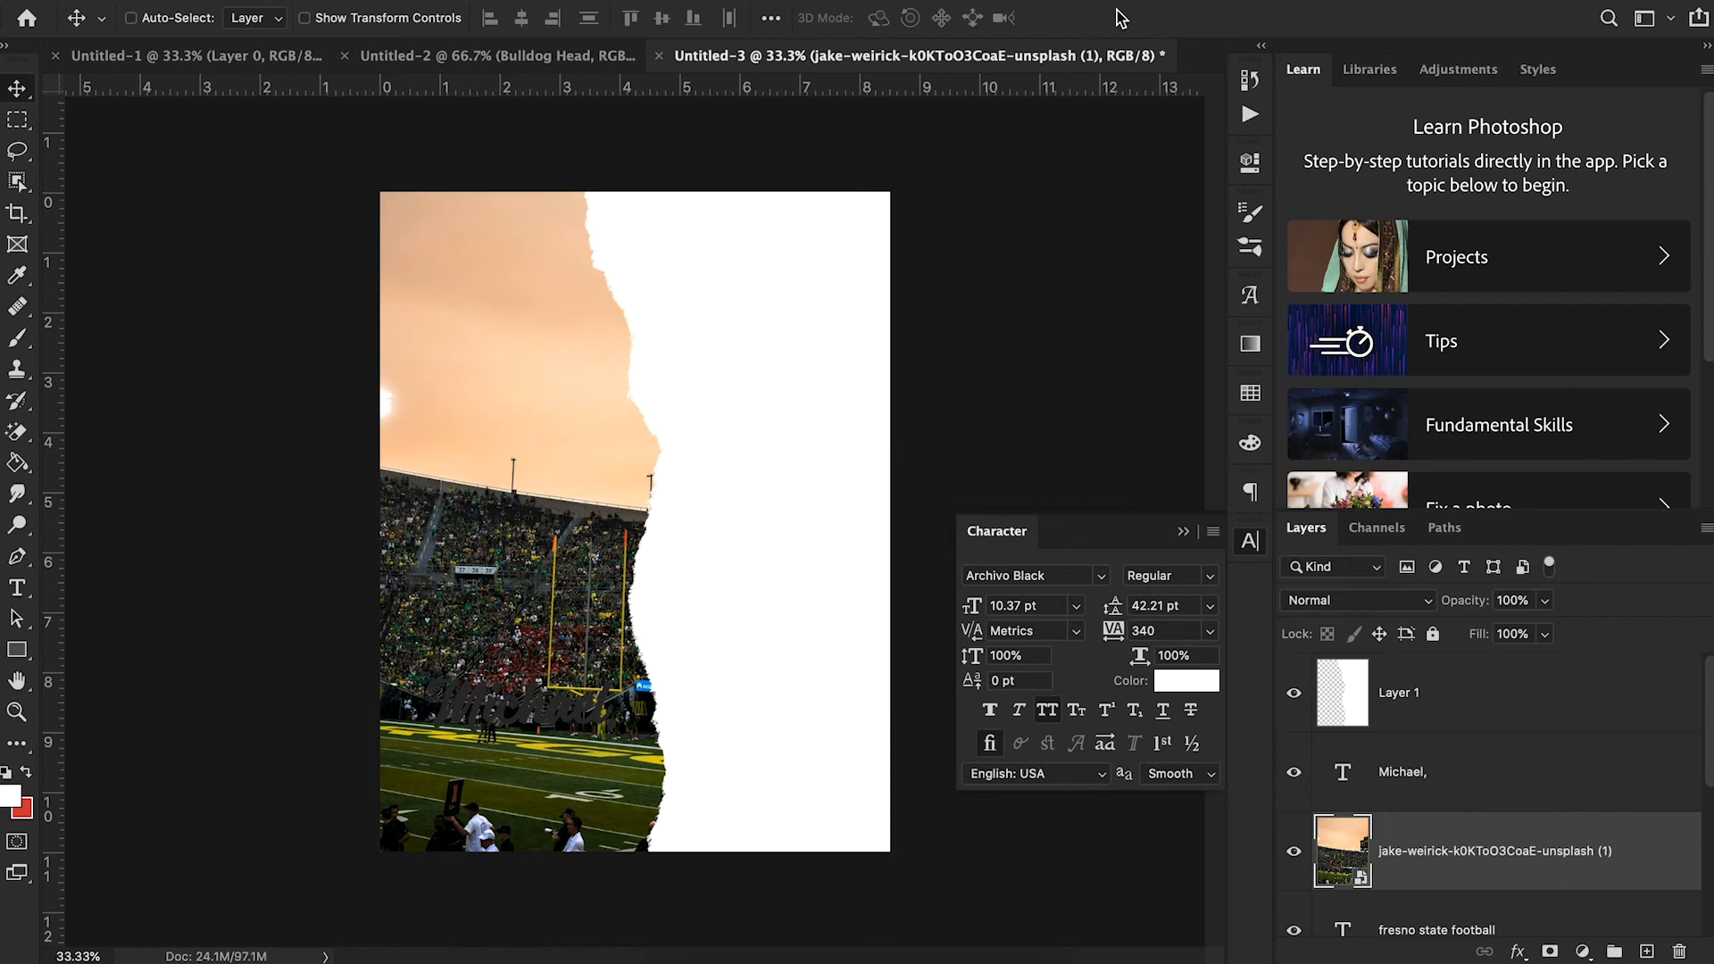
- Place the downloaded portrait of the man in the poster and enlarge it to cover the canvas
click(742, 952)
drag(125, 883, 569, 640)
drag(426, 20, 438, 20)
click(1121, 17)
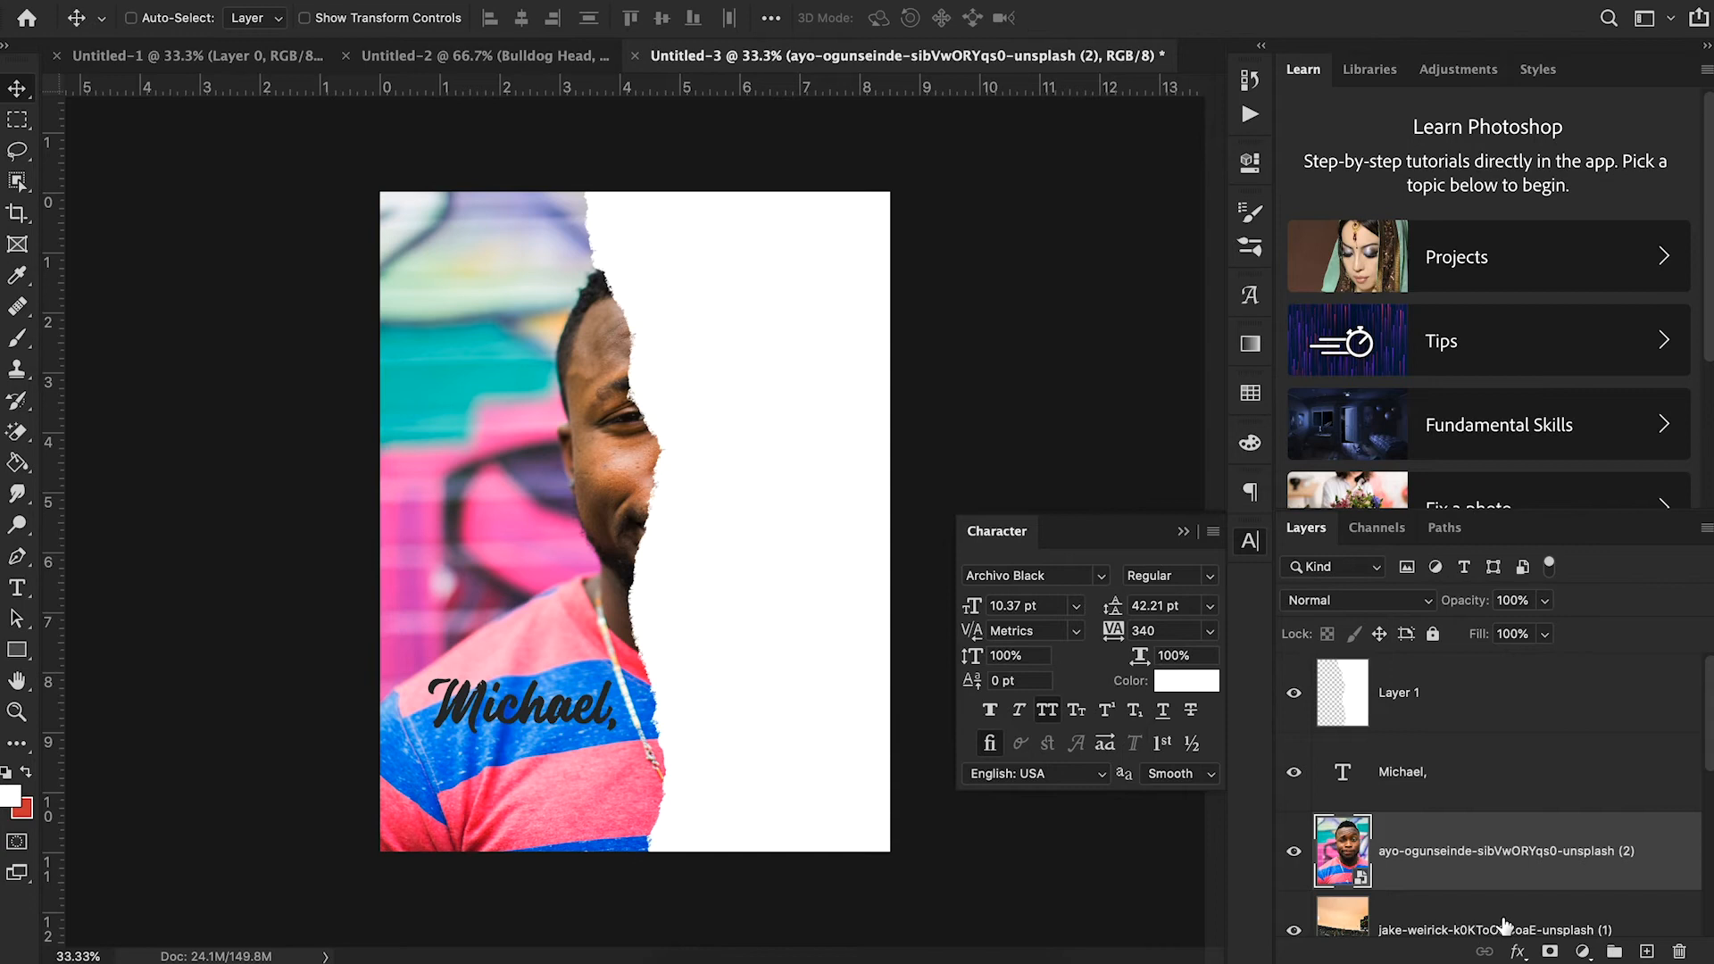
- Move the portrait and stadium photo layers together above the torn-paper Layer 1, and collapse the character settings
shift+click(1473, 932)
drag(1476, 830, 1480, 663)
click(1184, 532)
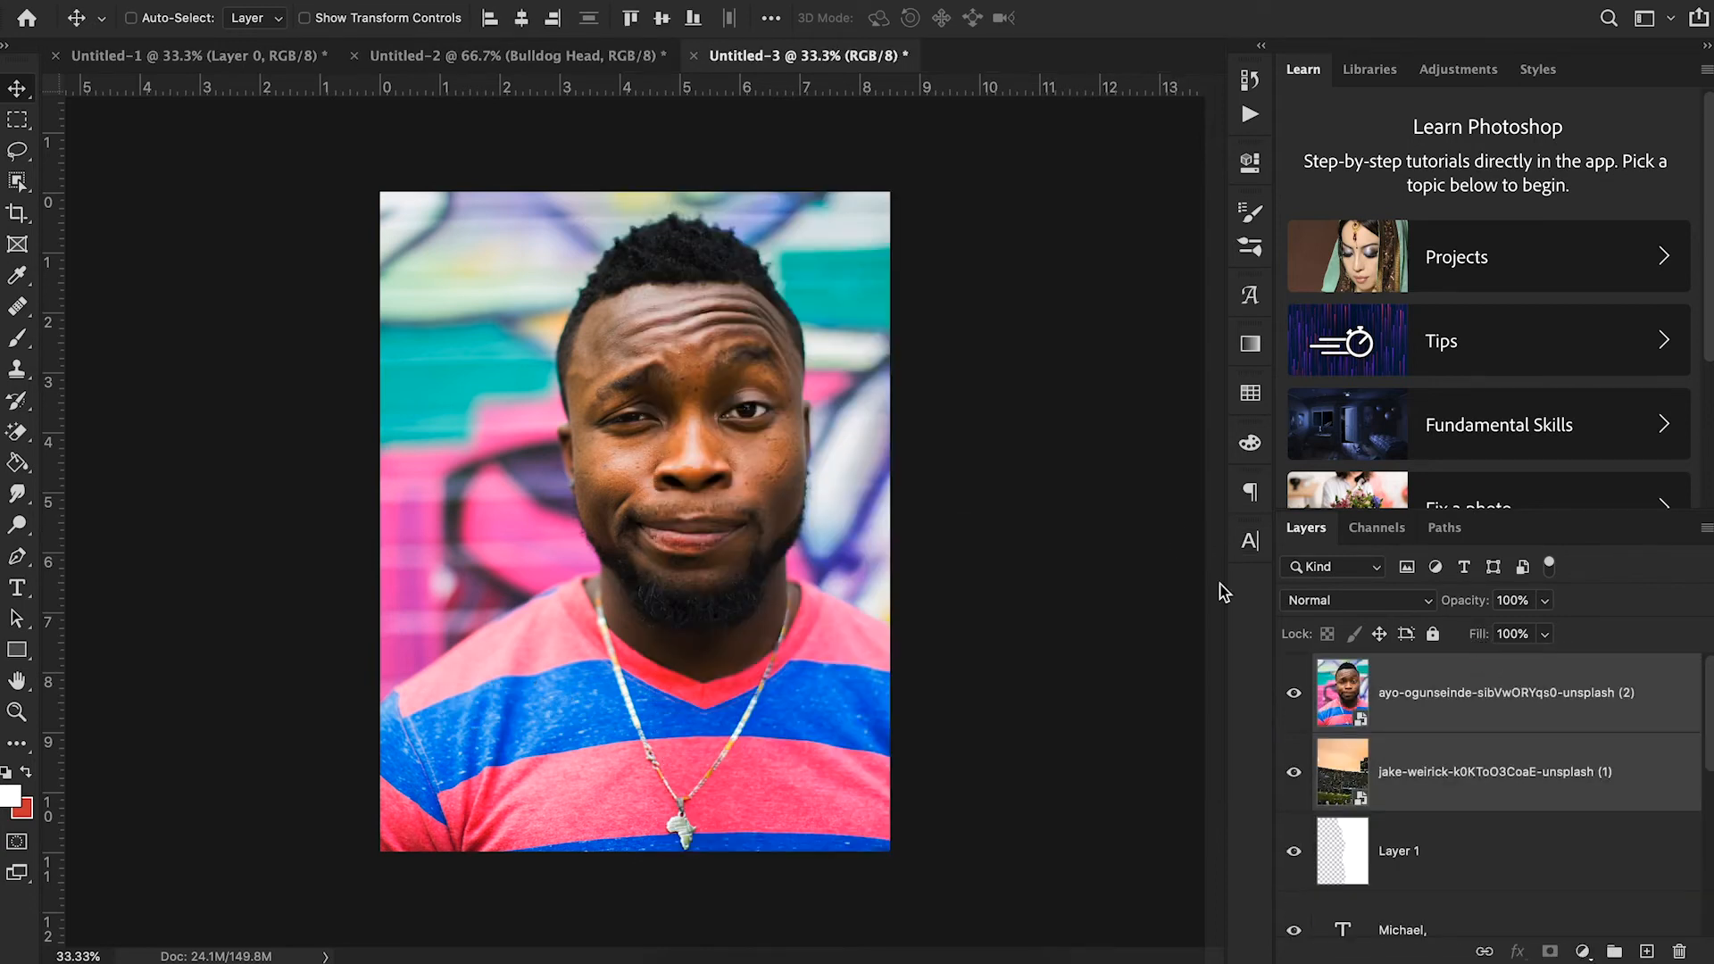
- Hide the portrait layer and clip the stadium photo to the torn-paper Layer 1
click(1293, 694)
click(1294, 696)
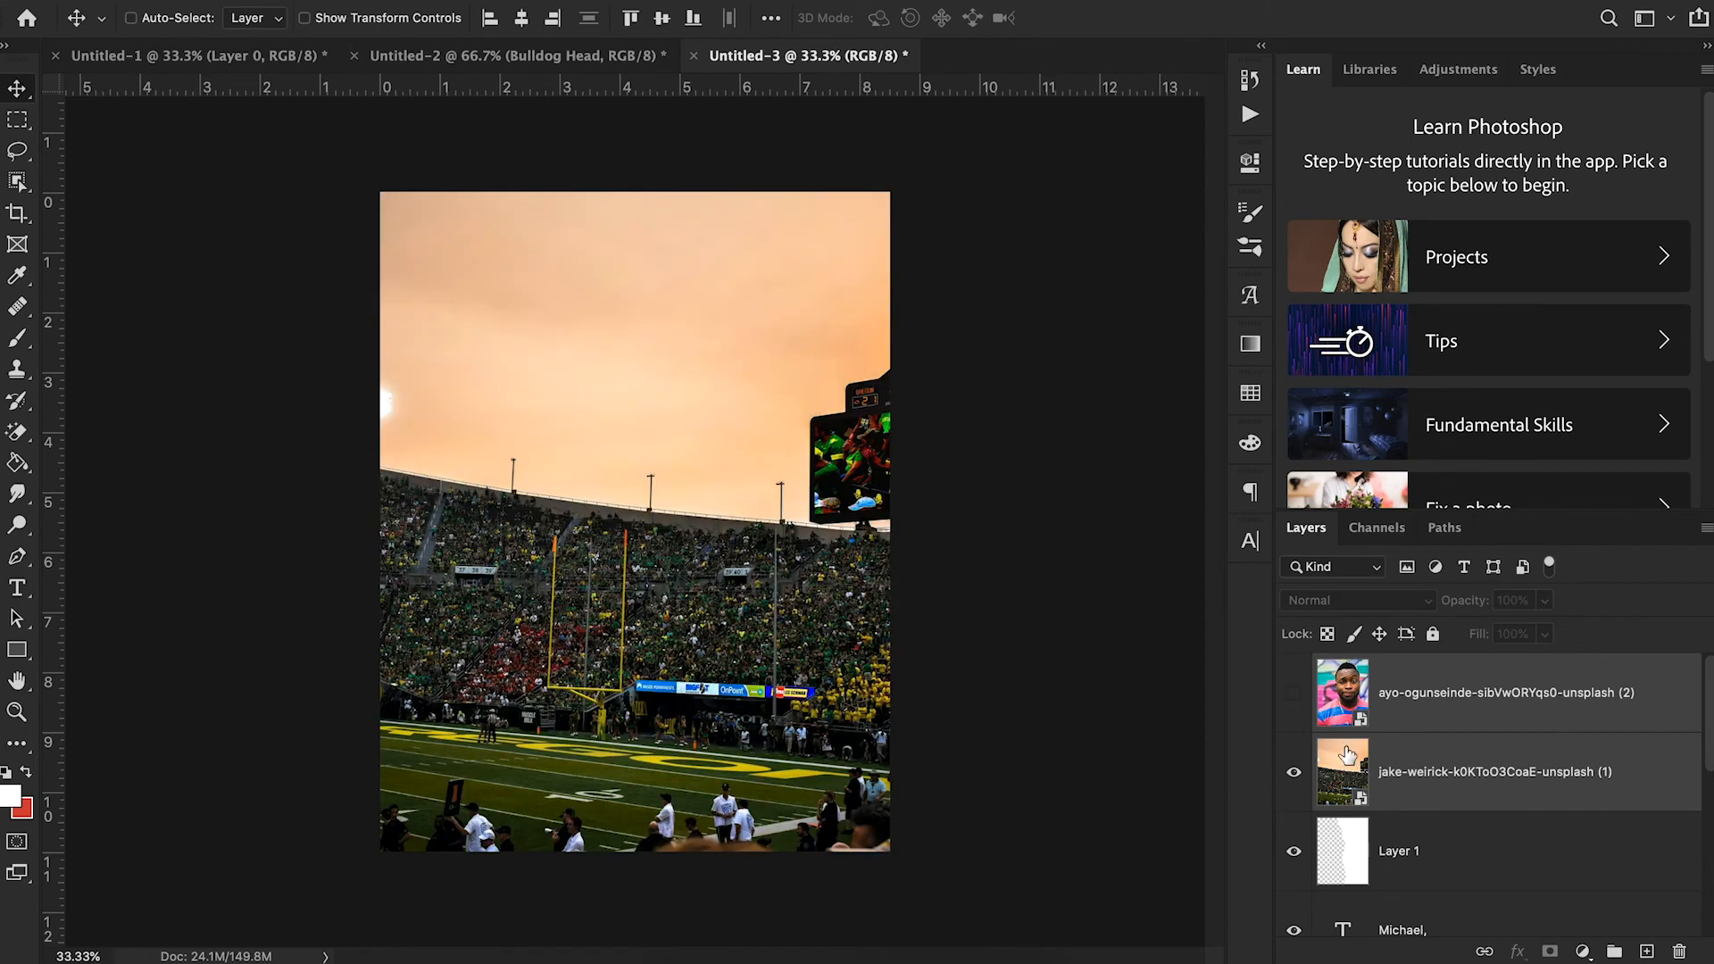
click(1486, 791)
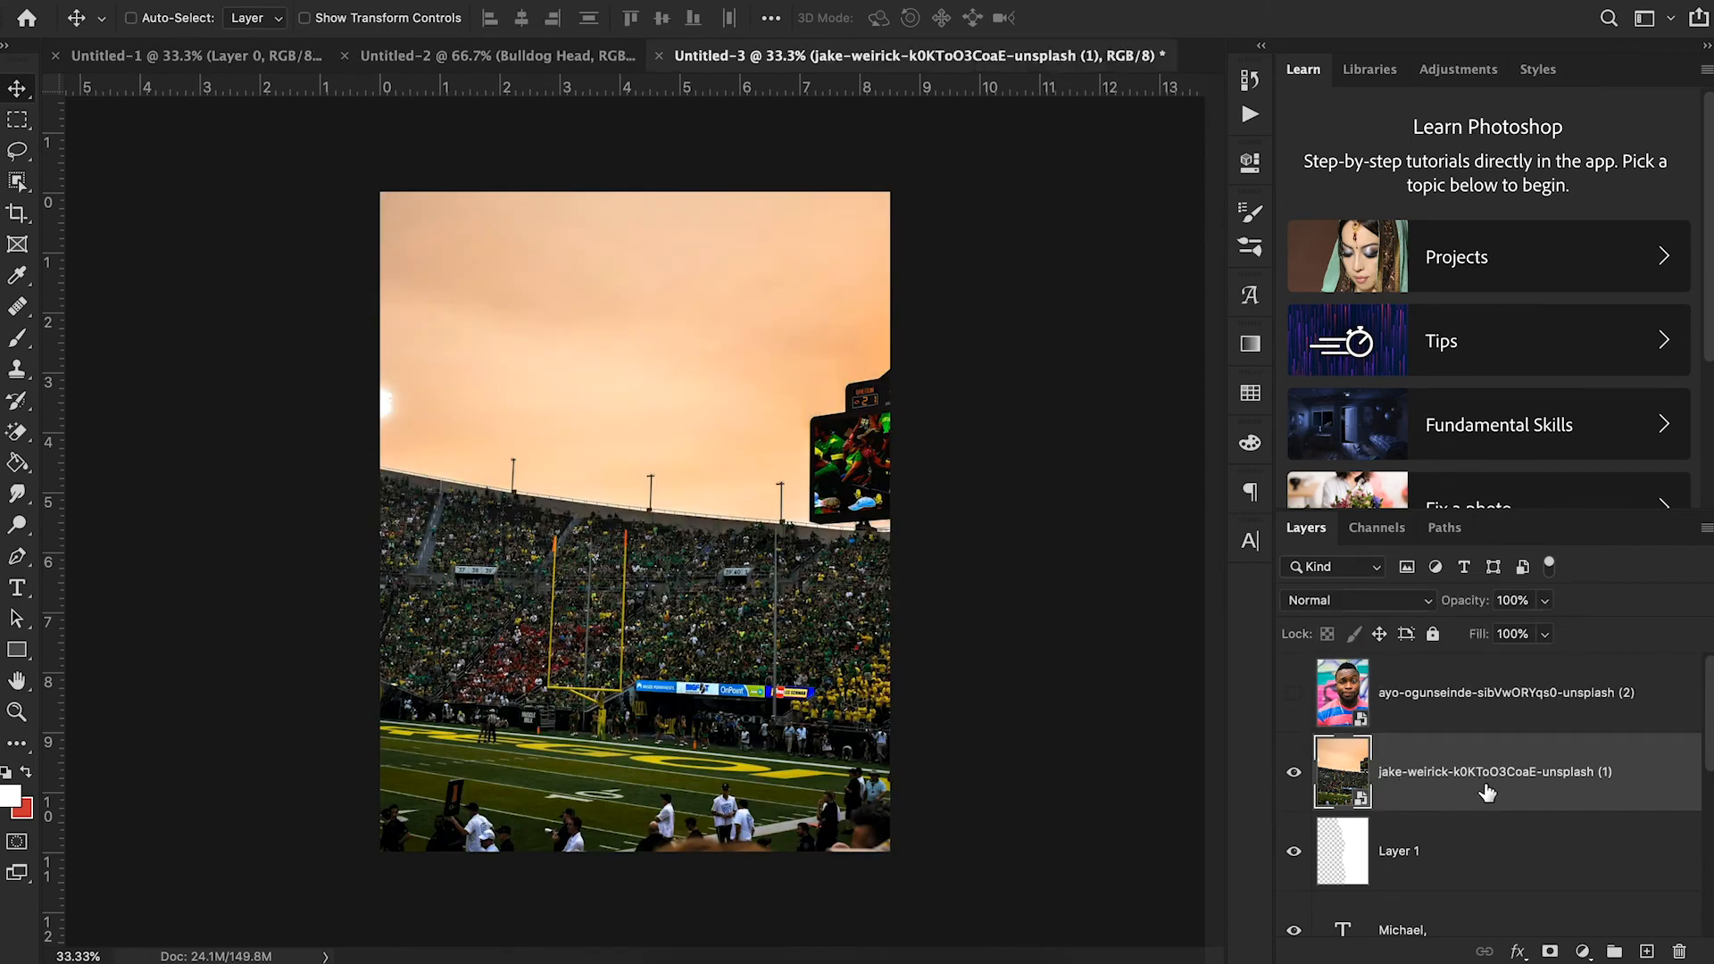
click(1293, 776)
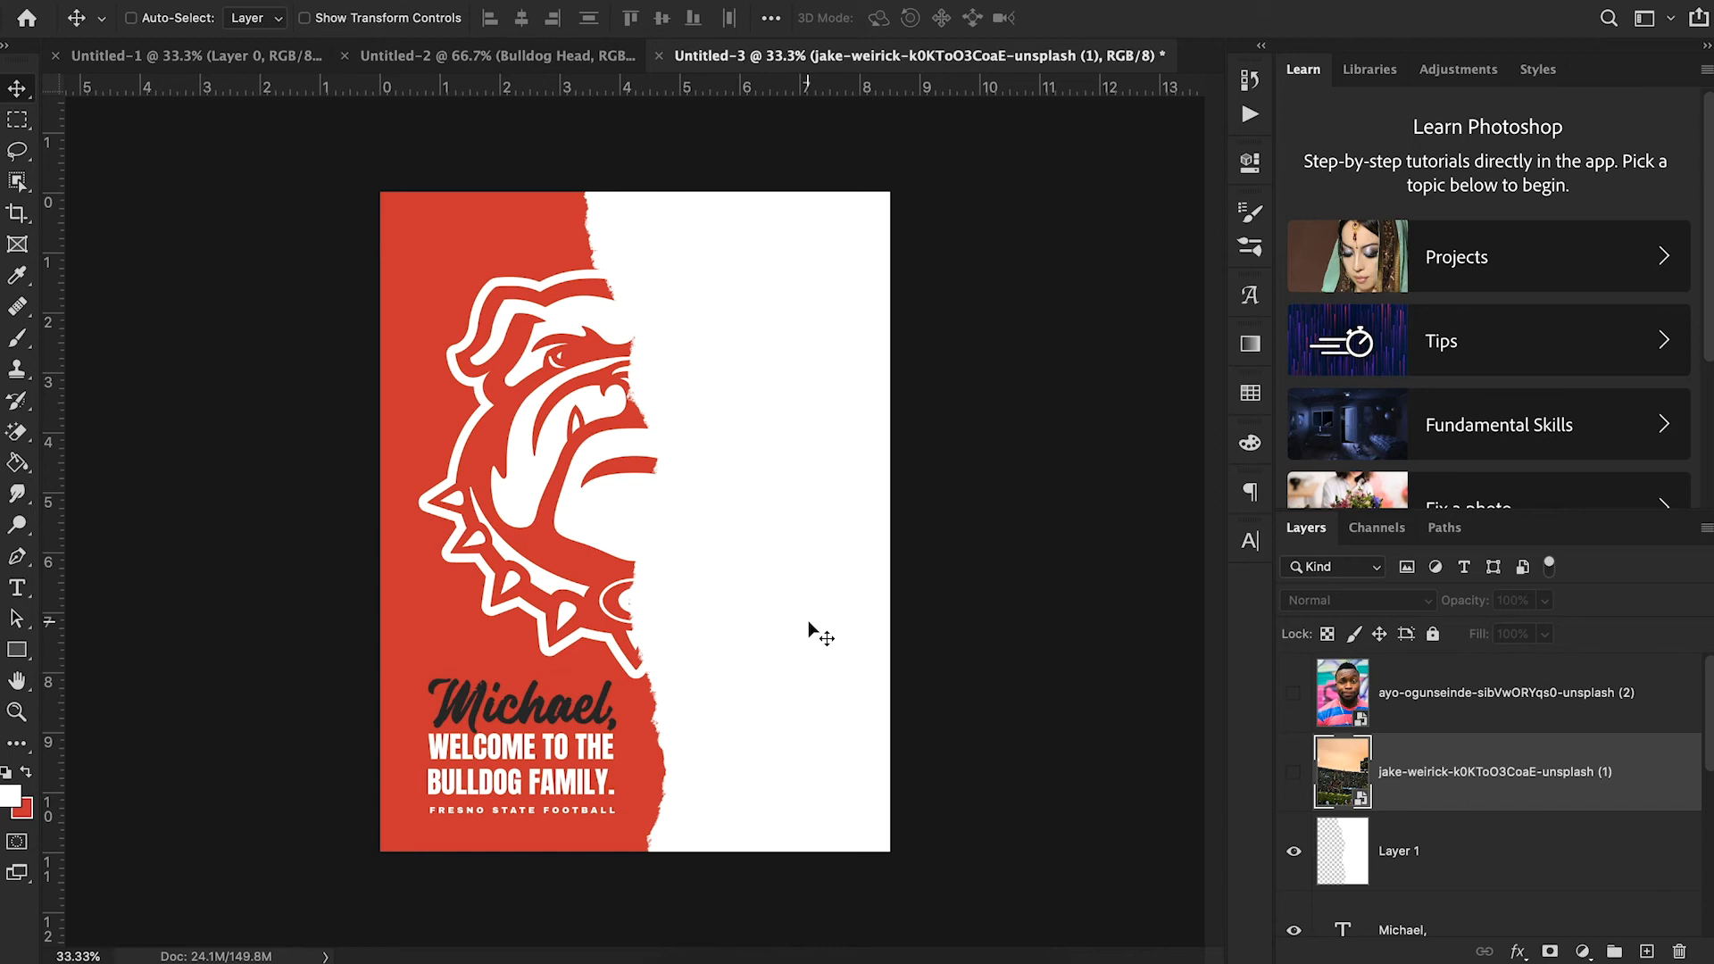
click(1293, 773)
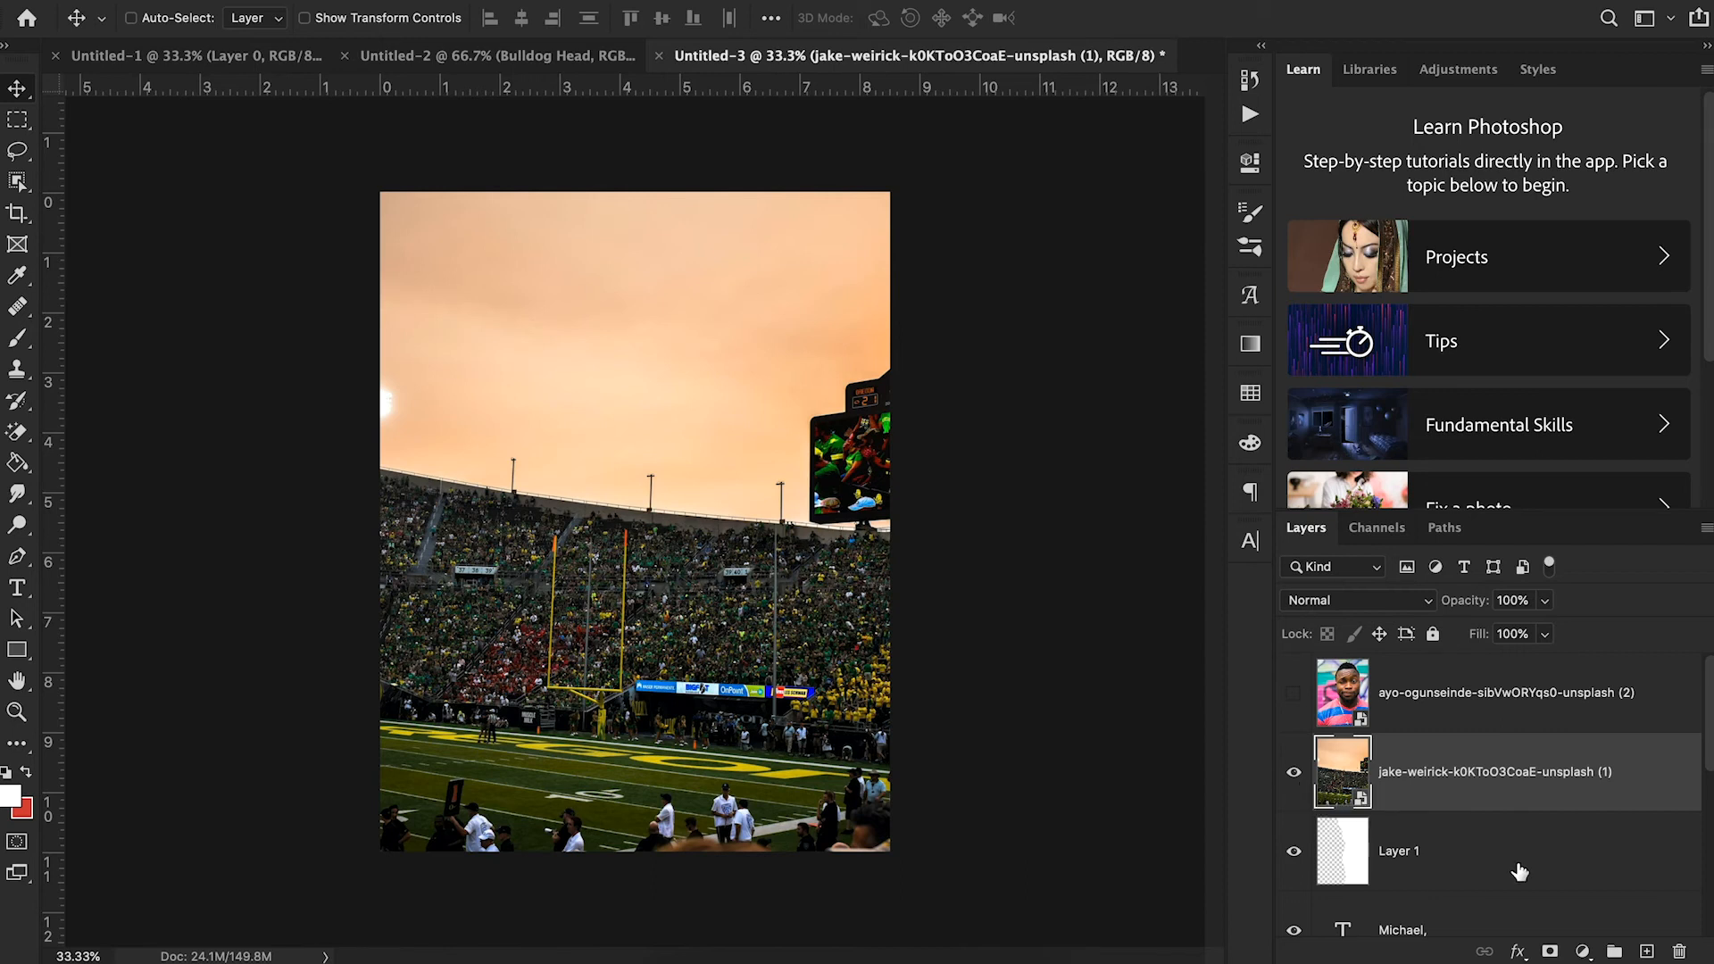
alt+click(1460, 806)
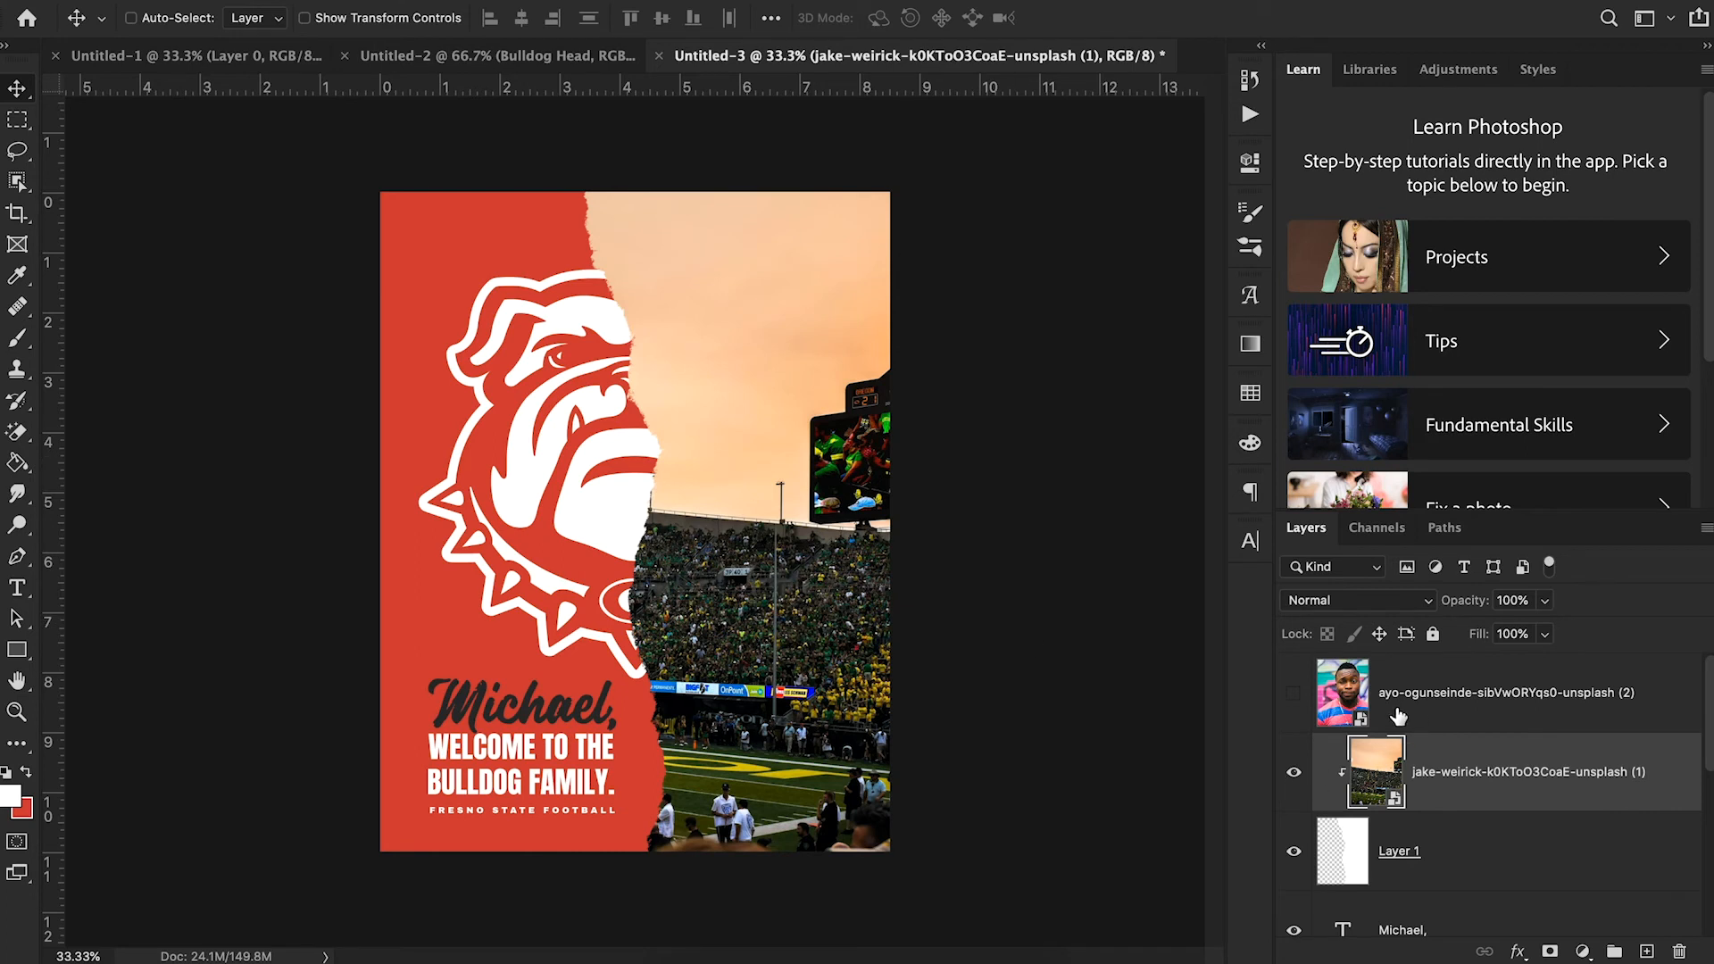
- Show the portrait layer again and shift the man slightly to the left on the canvas
click(1292, 693)
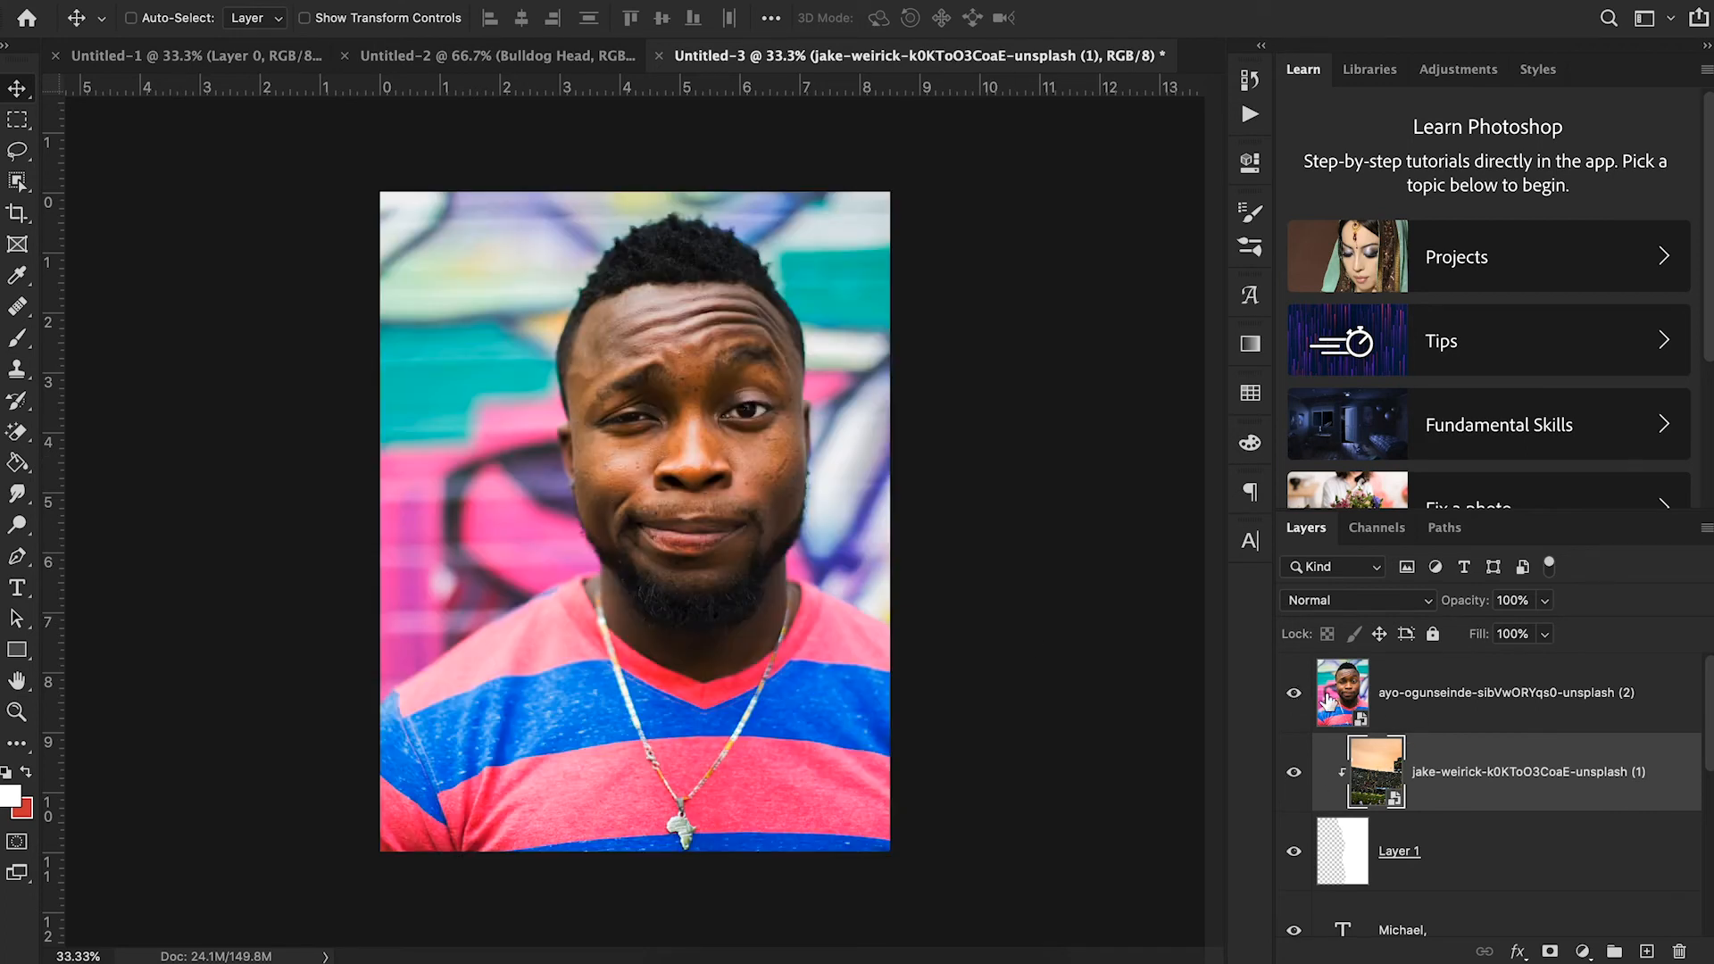
click(1451, 719)
drag(903, 666, 849, 660)
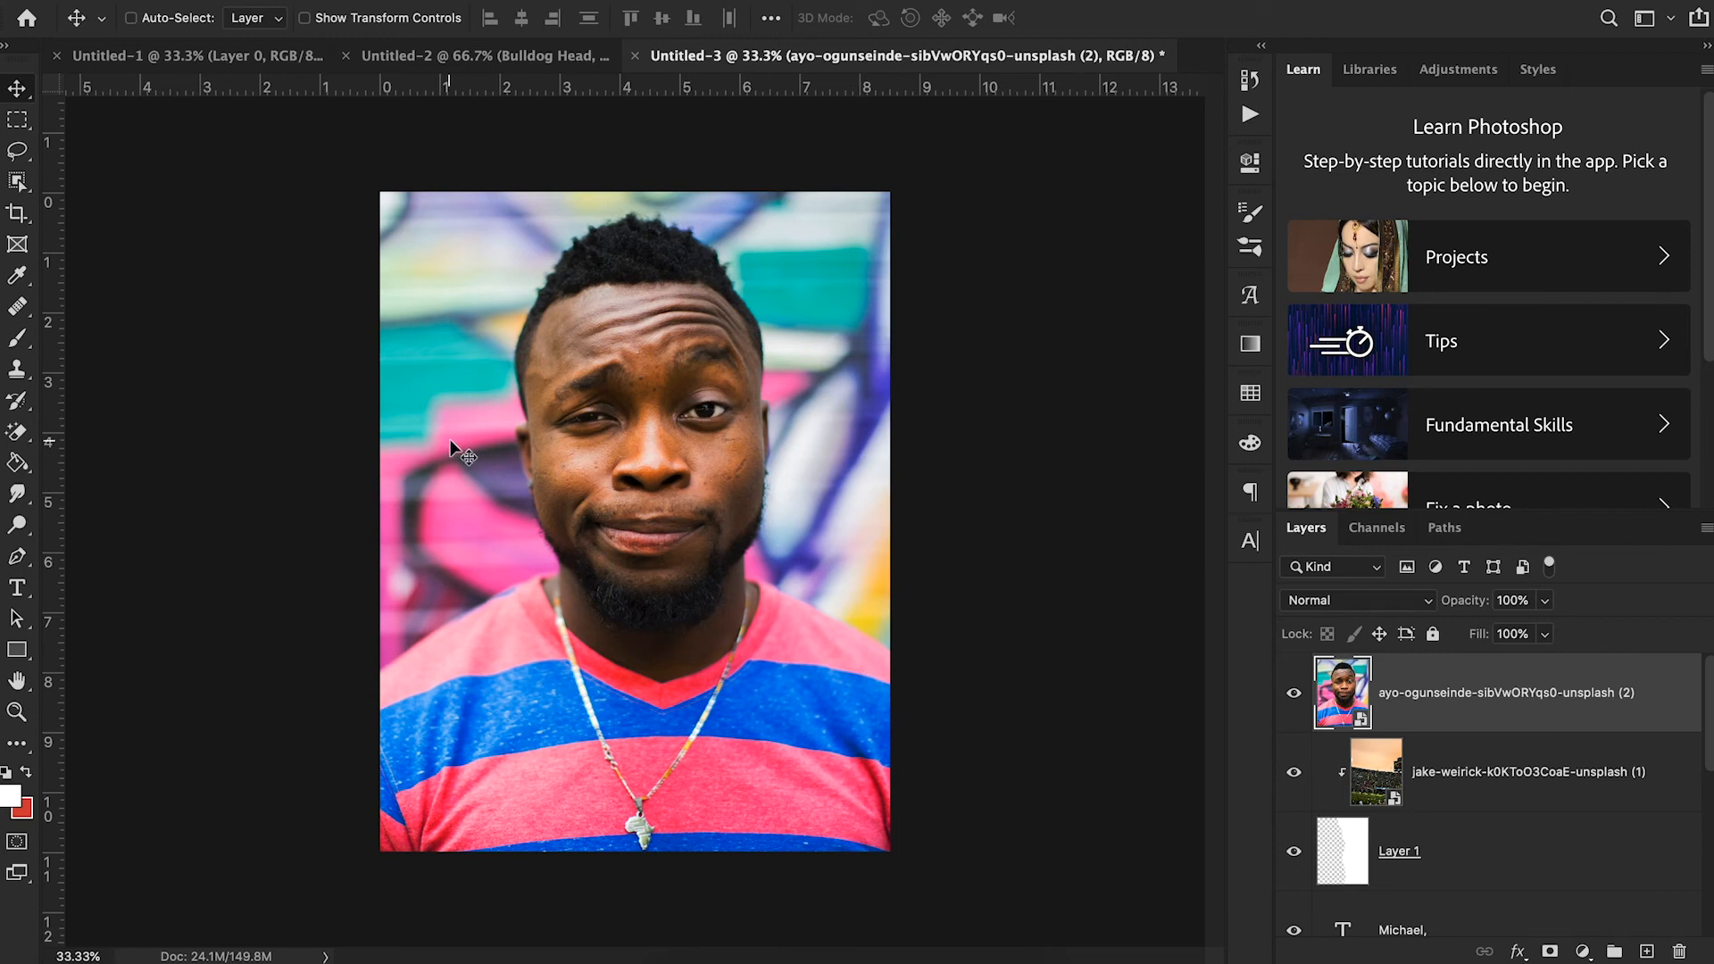
- Select the man with the Object Selection tool and mask out the graffiti background on the portrait layer
click(21, 187)
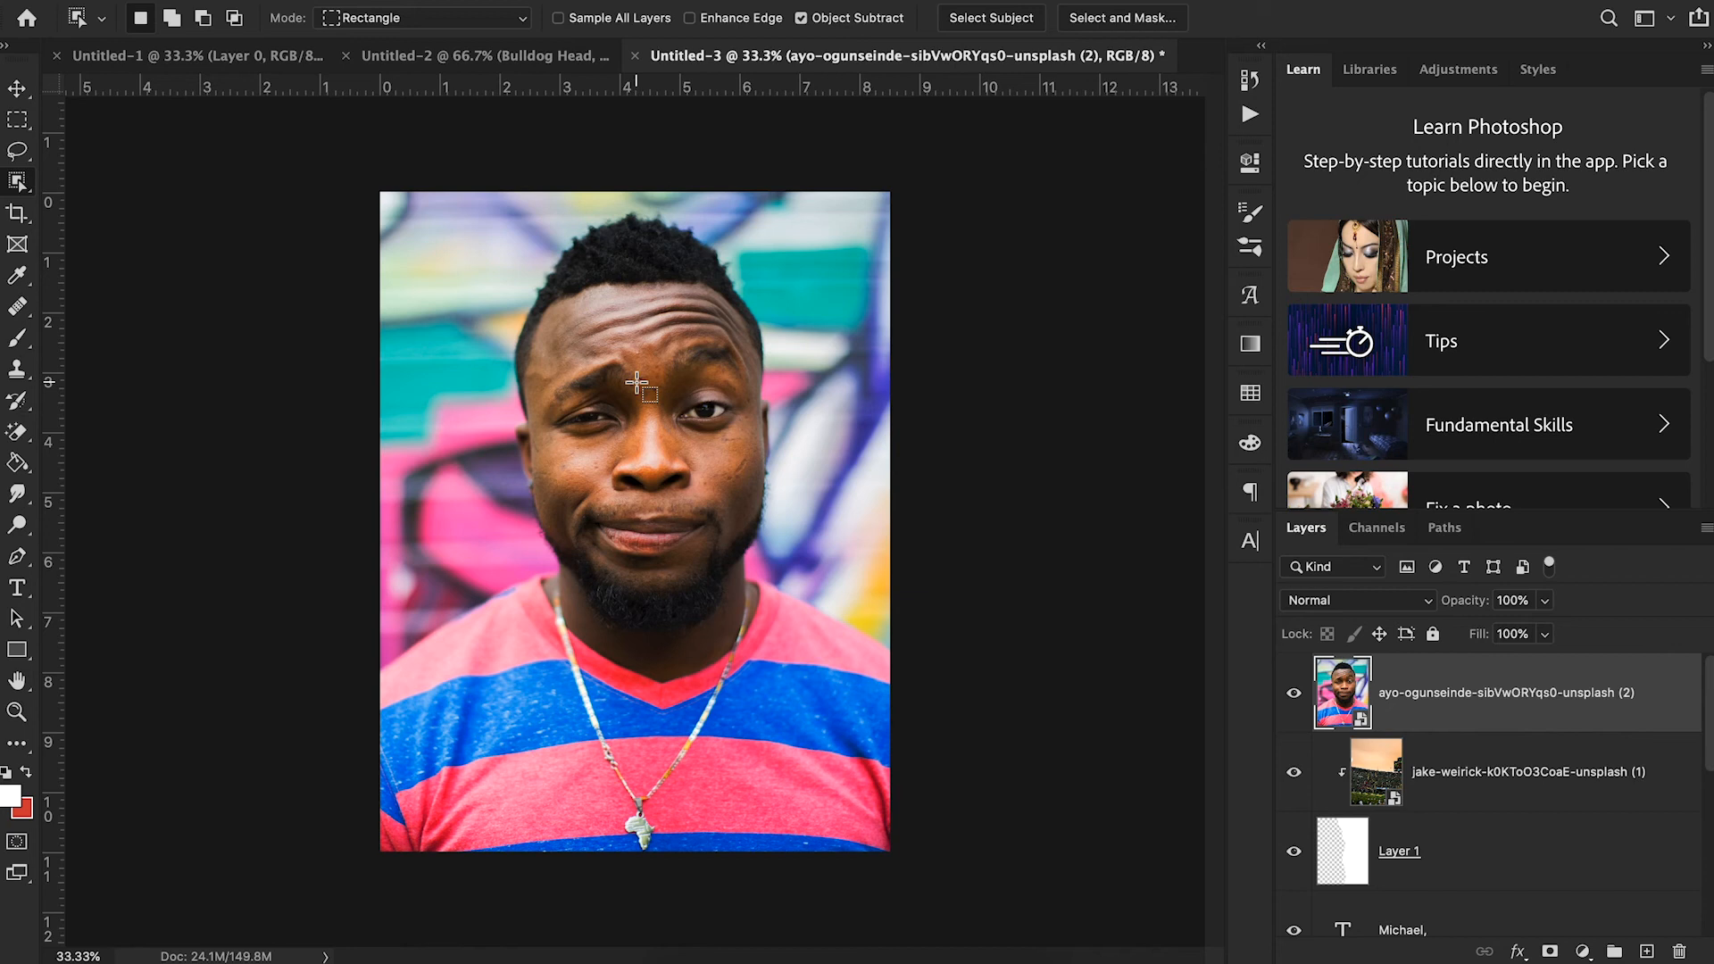
drag(387, 202, 891, 864)
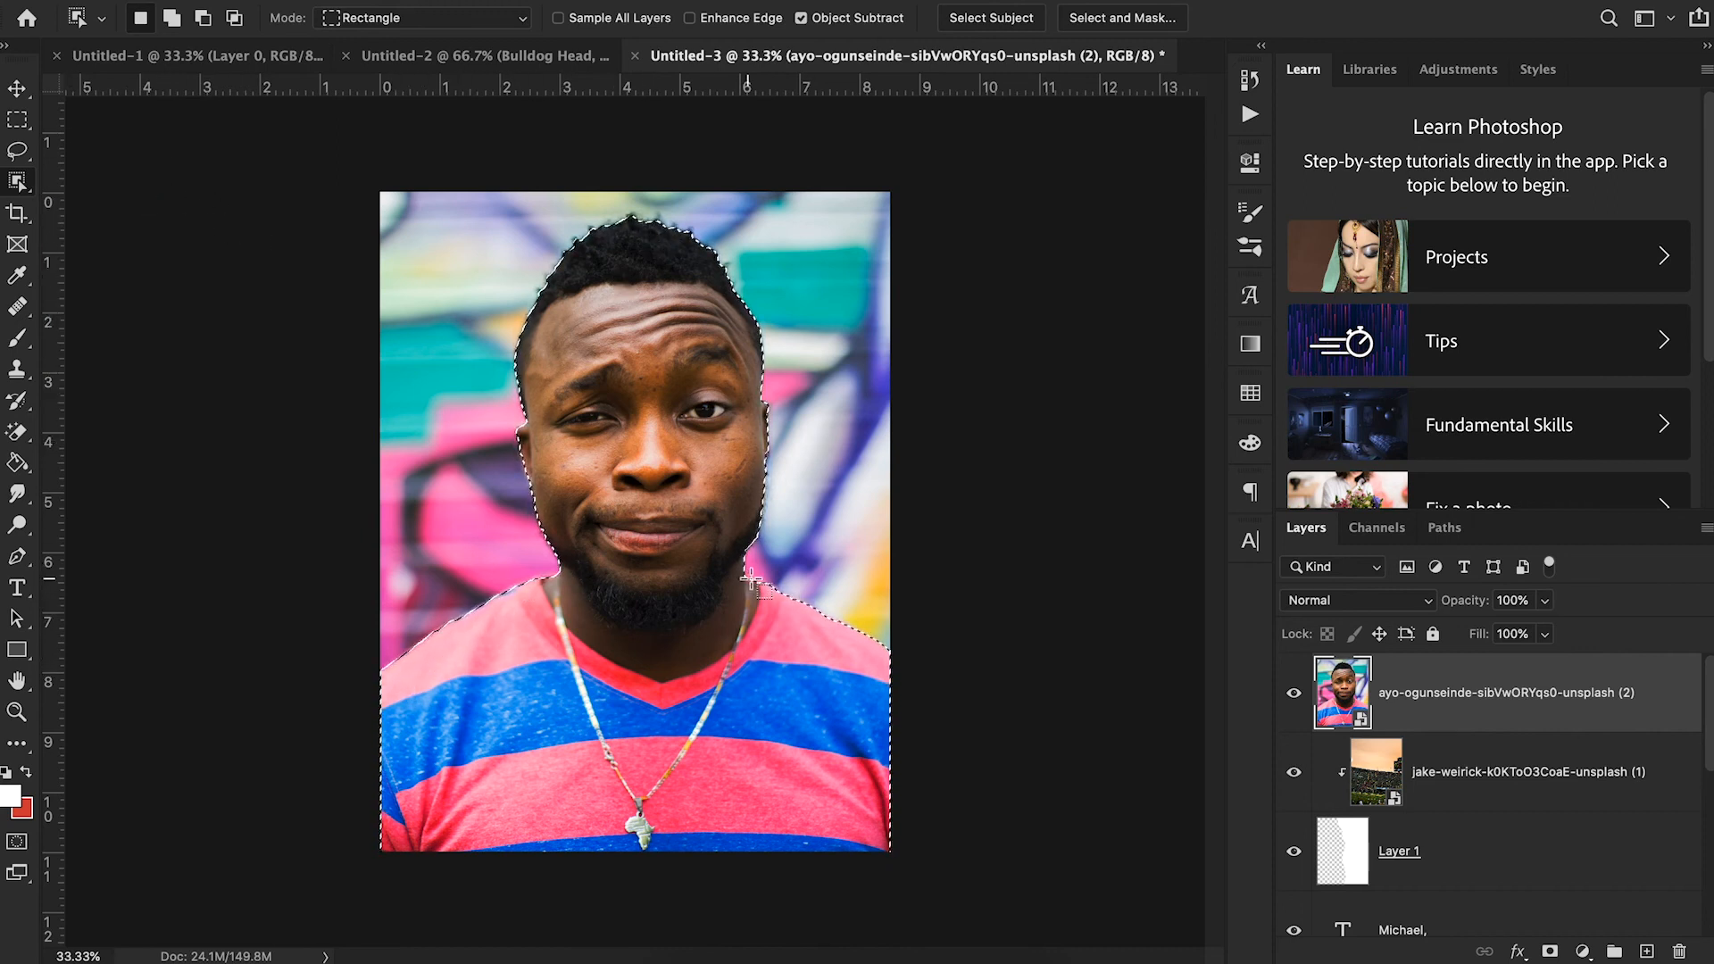
click(1550, 951)
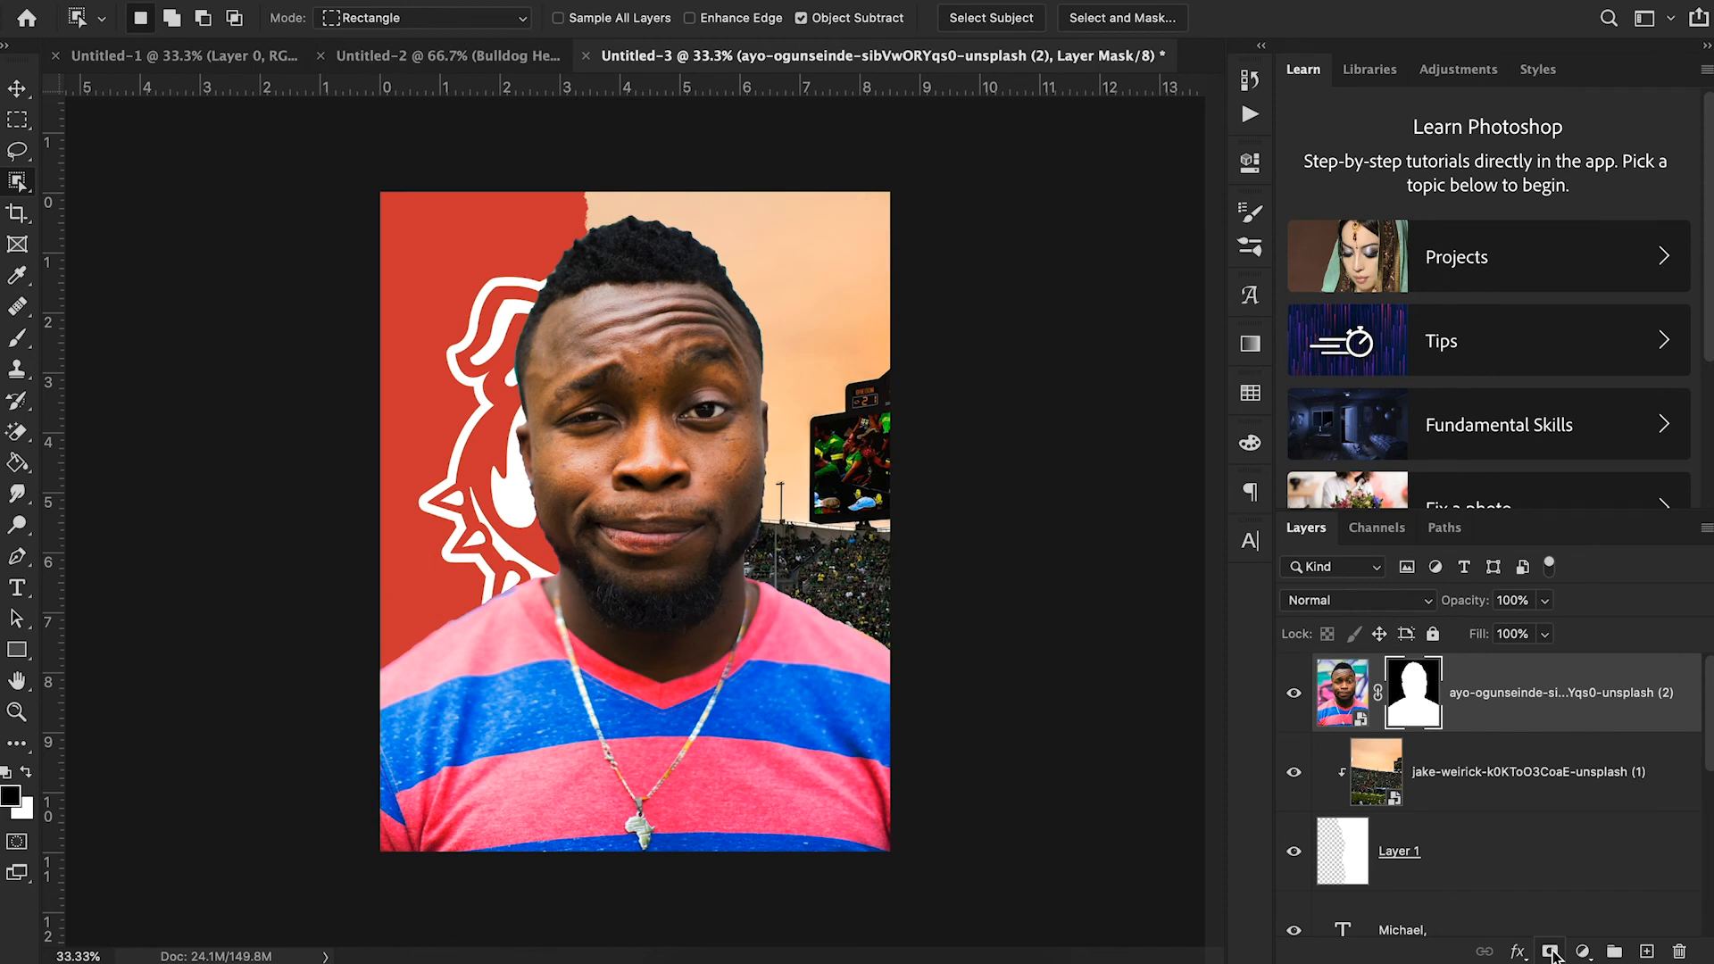
- Target the portrait's layer mask and set the Brush to Hard Round at 92 px
click(18, 89)
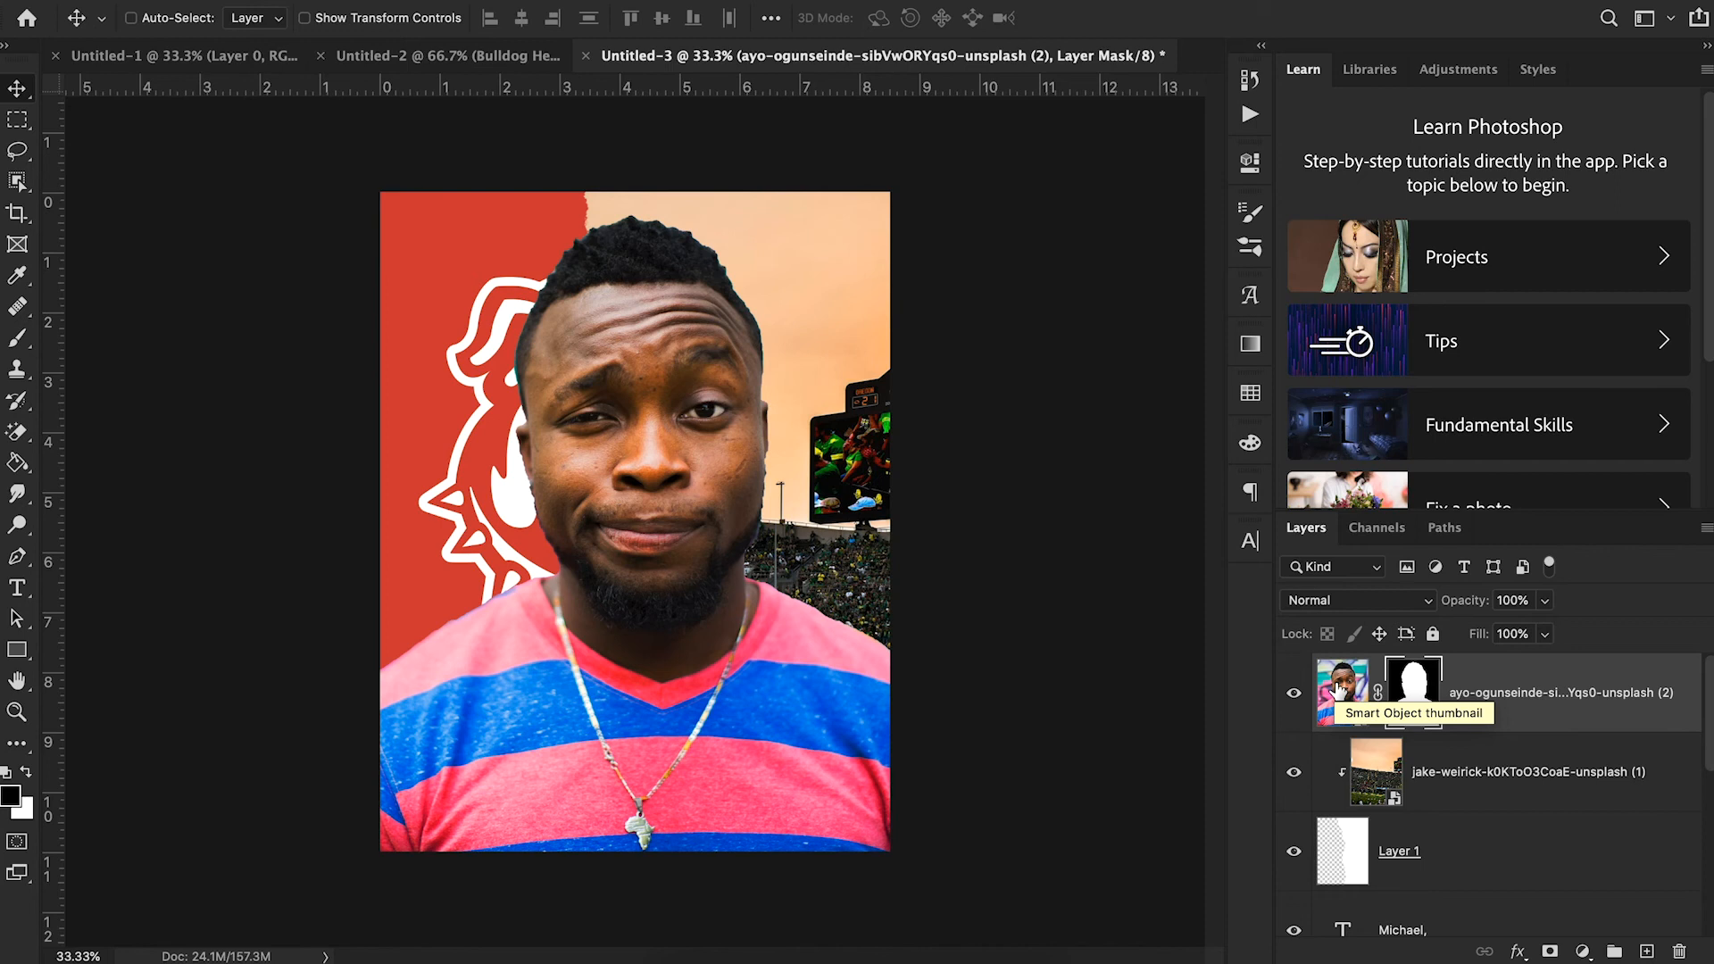
click(1348, 694)
click(1408, 697)
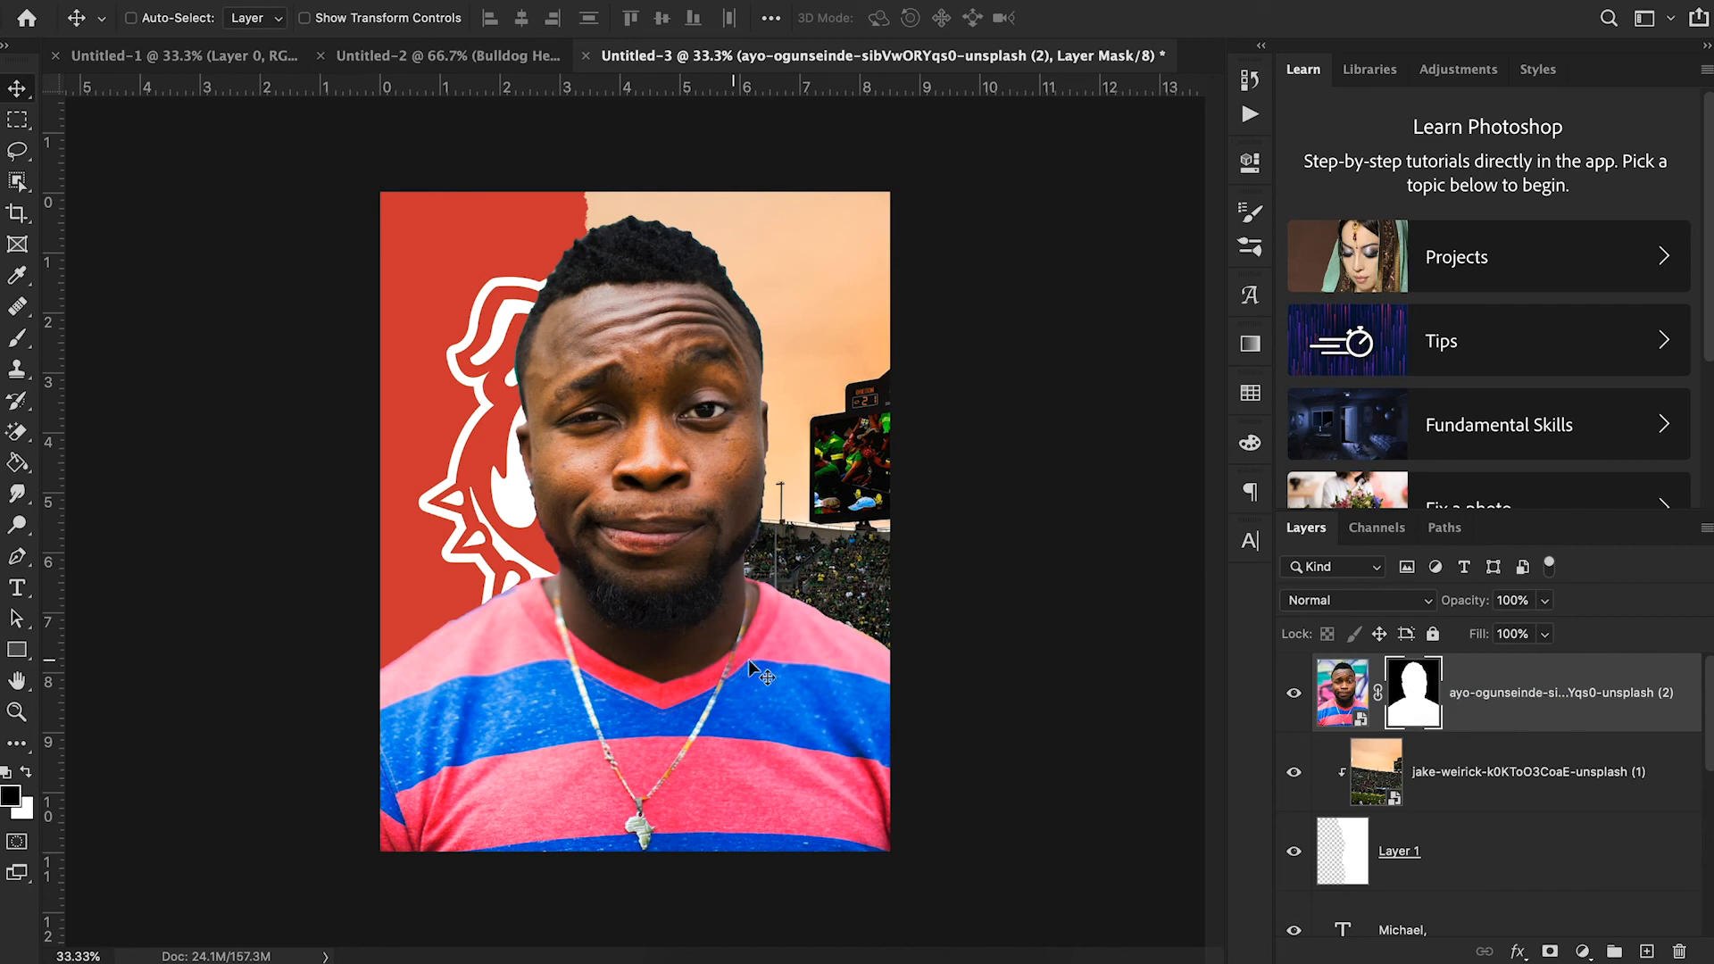
key(b)
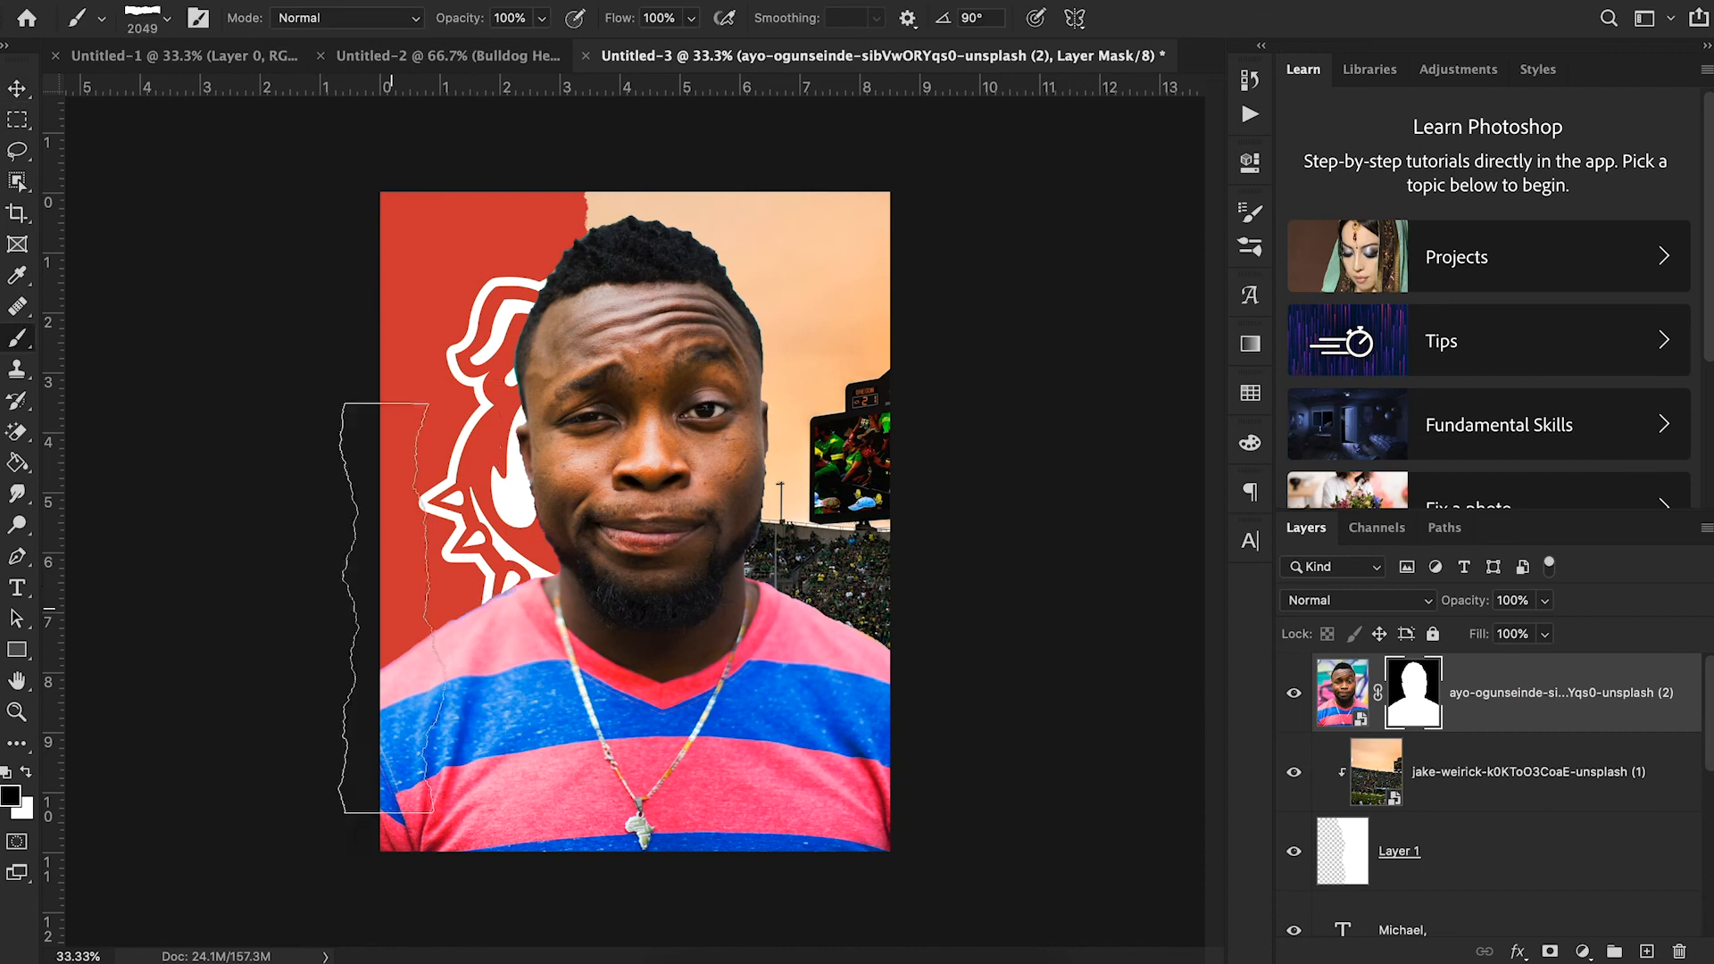
click(156, 36)
scroll(138, 348, up, 3)
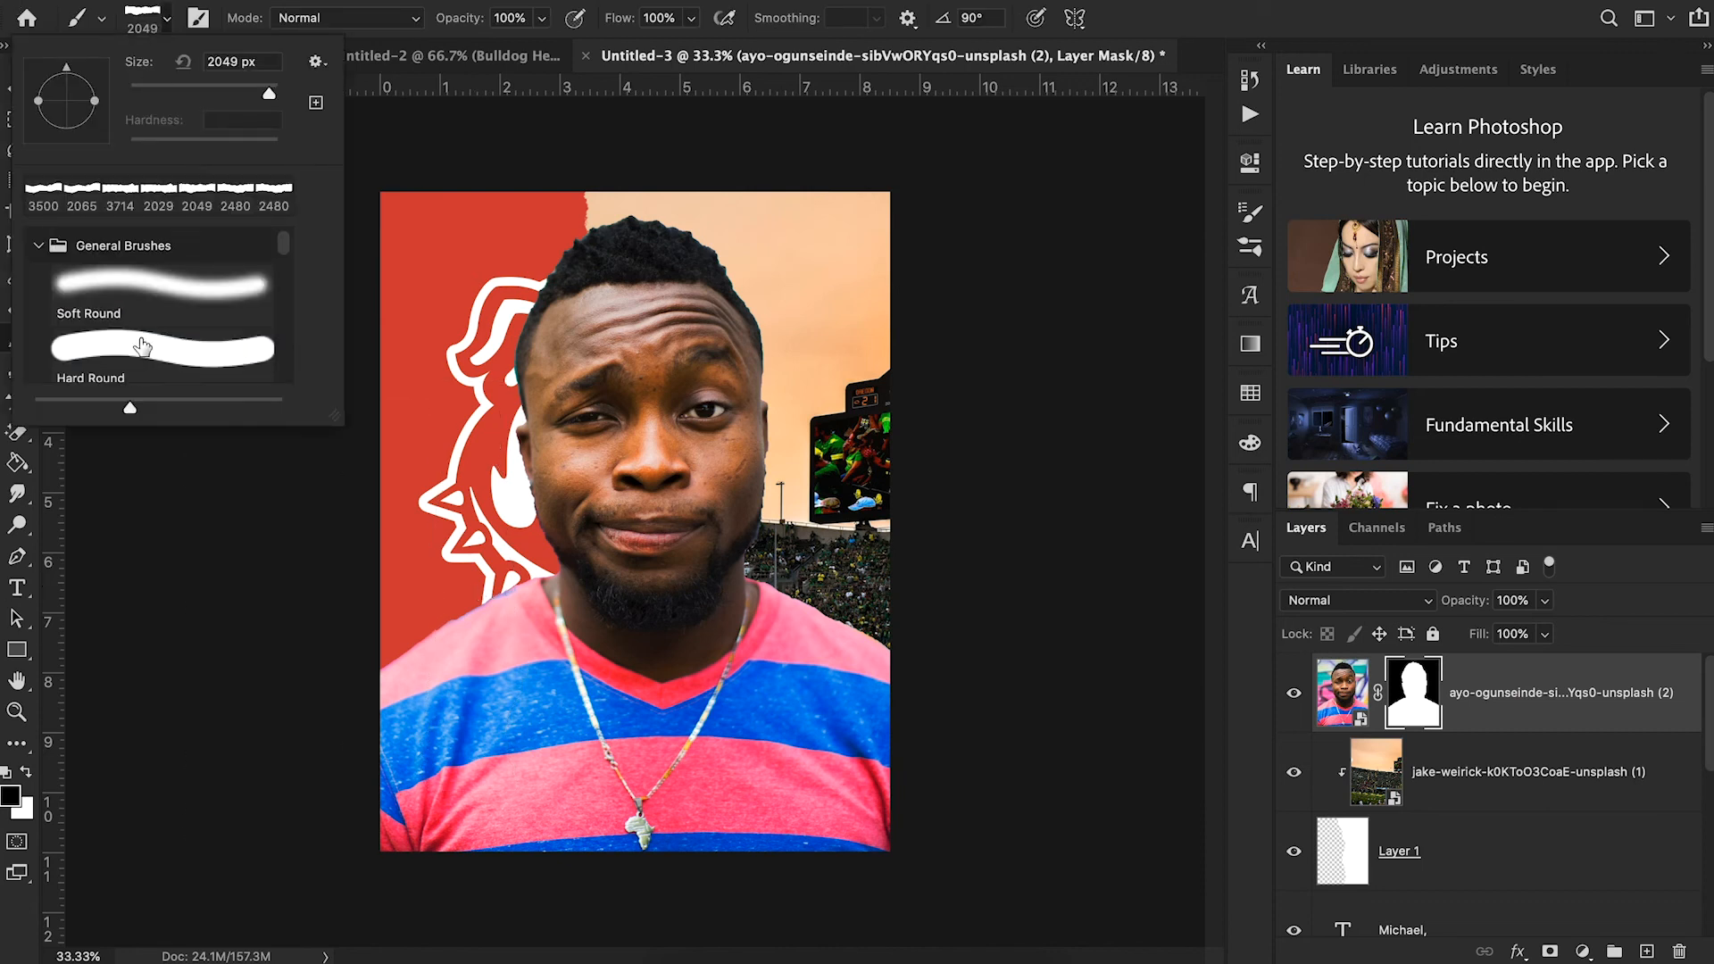
click(137, 361)
click(207, 93)
drag(207, 92, 198, 93)
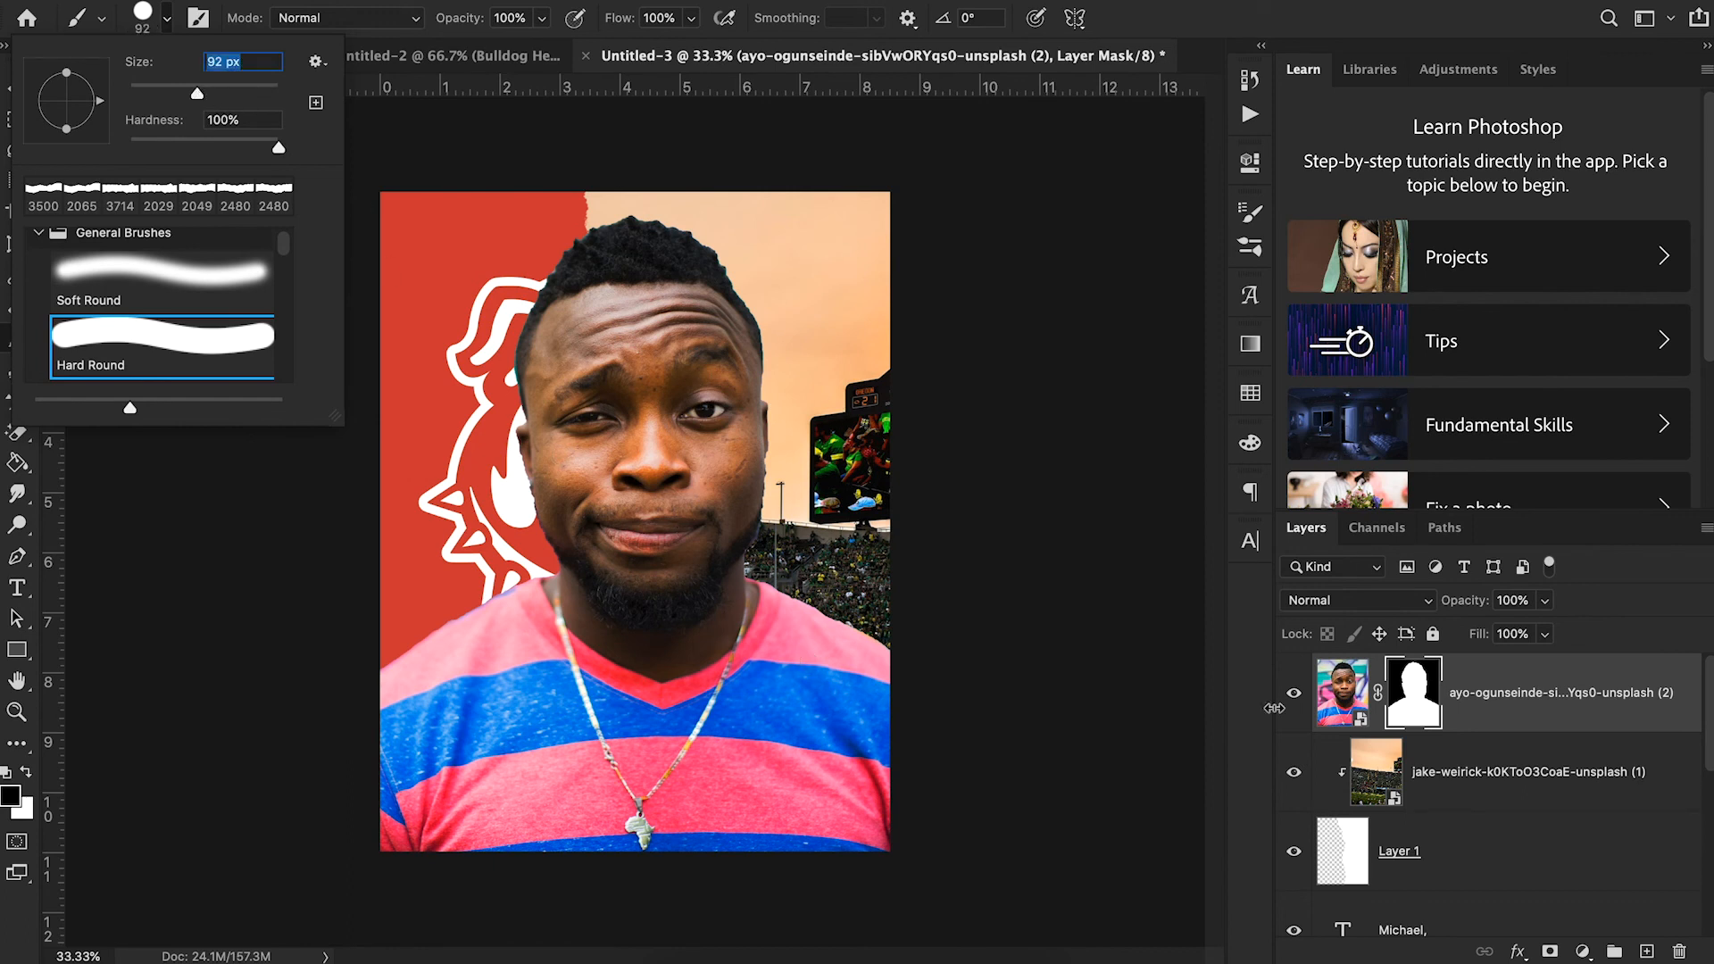
click(1427, 707)
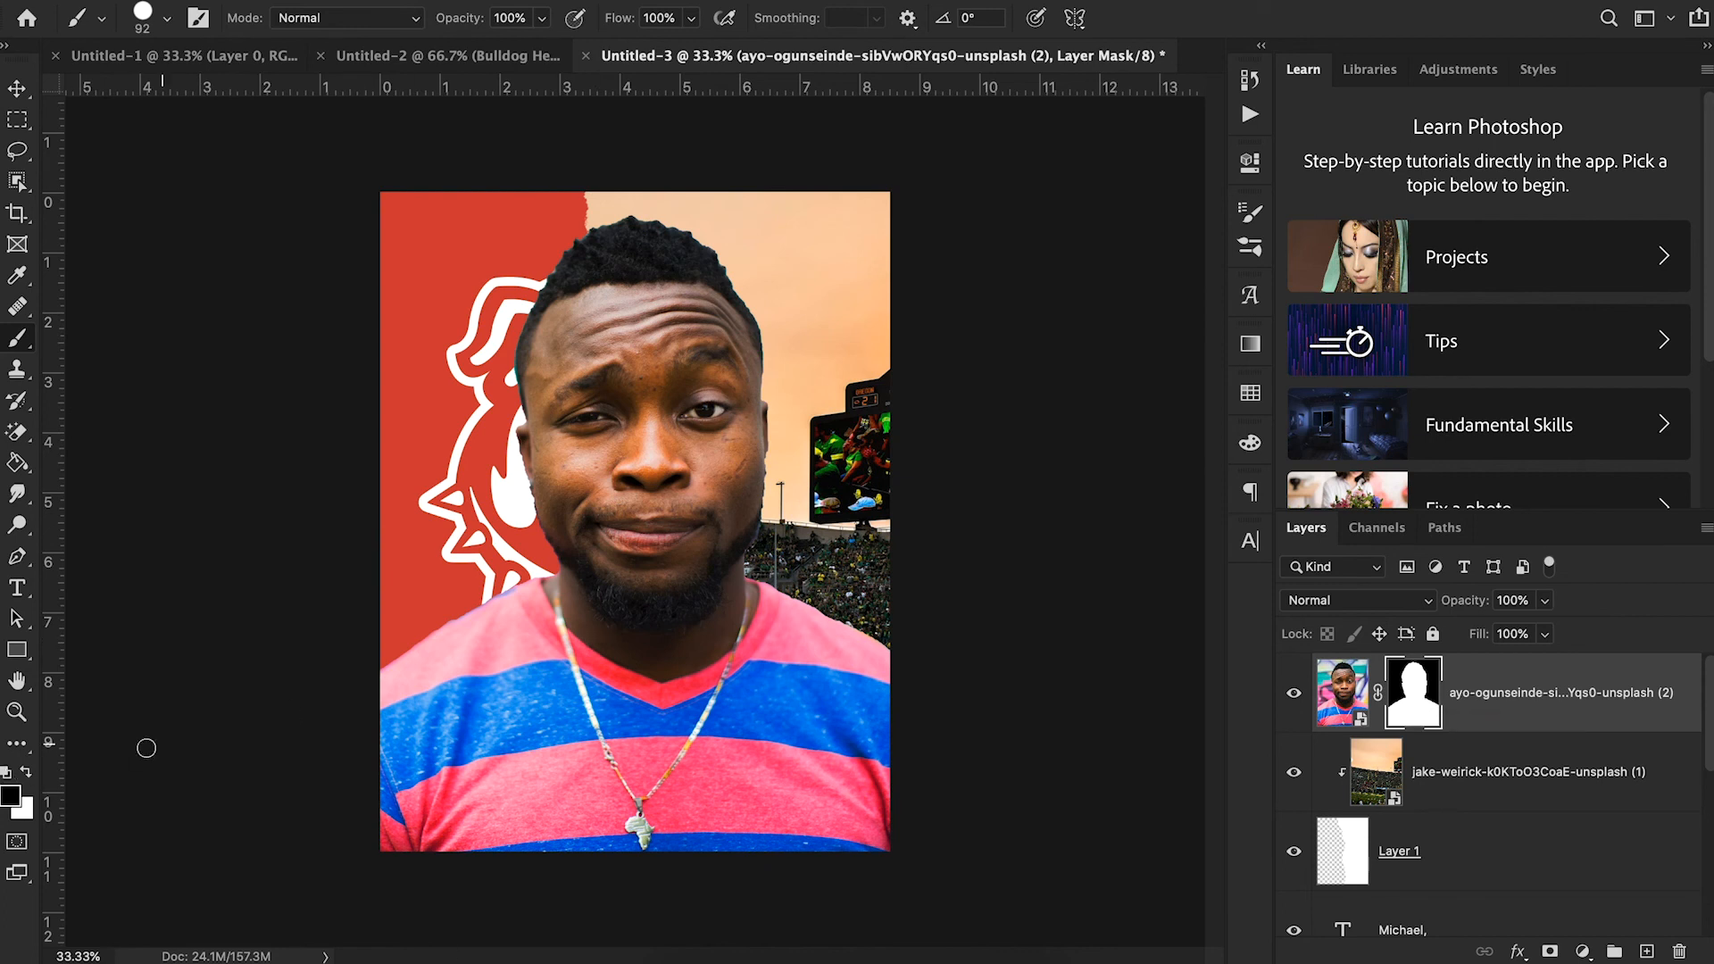
- Try a black stroke across the shirt and a white stroke beside the man on the portrait's mask, undoing each
mouse_move(475, 566)
mouse_down()
mouse_move(505, 641)
mouse_move(603, 714)
mouse_move(606, 737)
mouse_up()
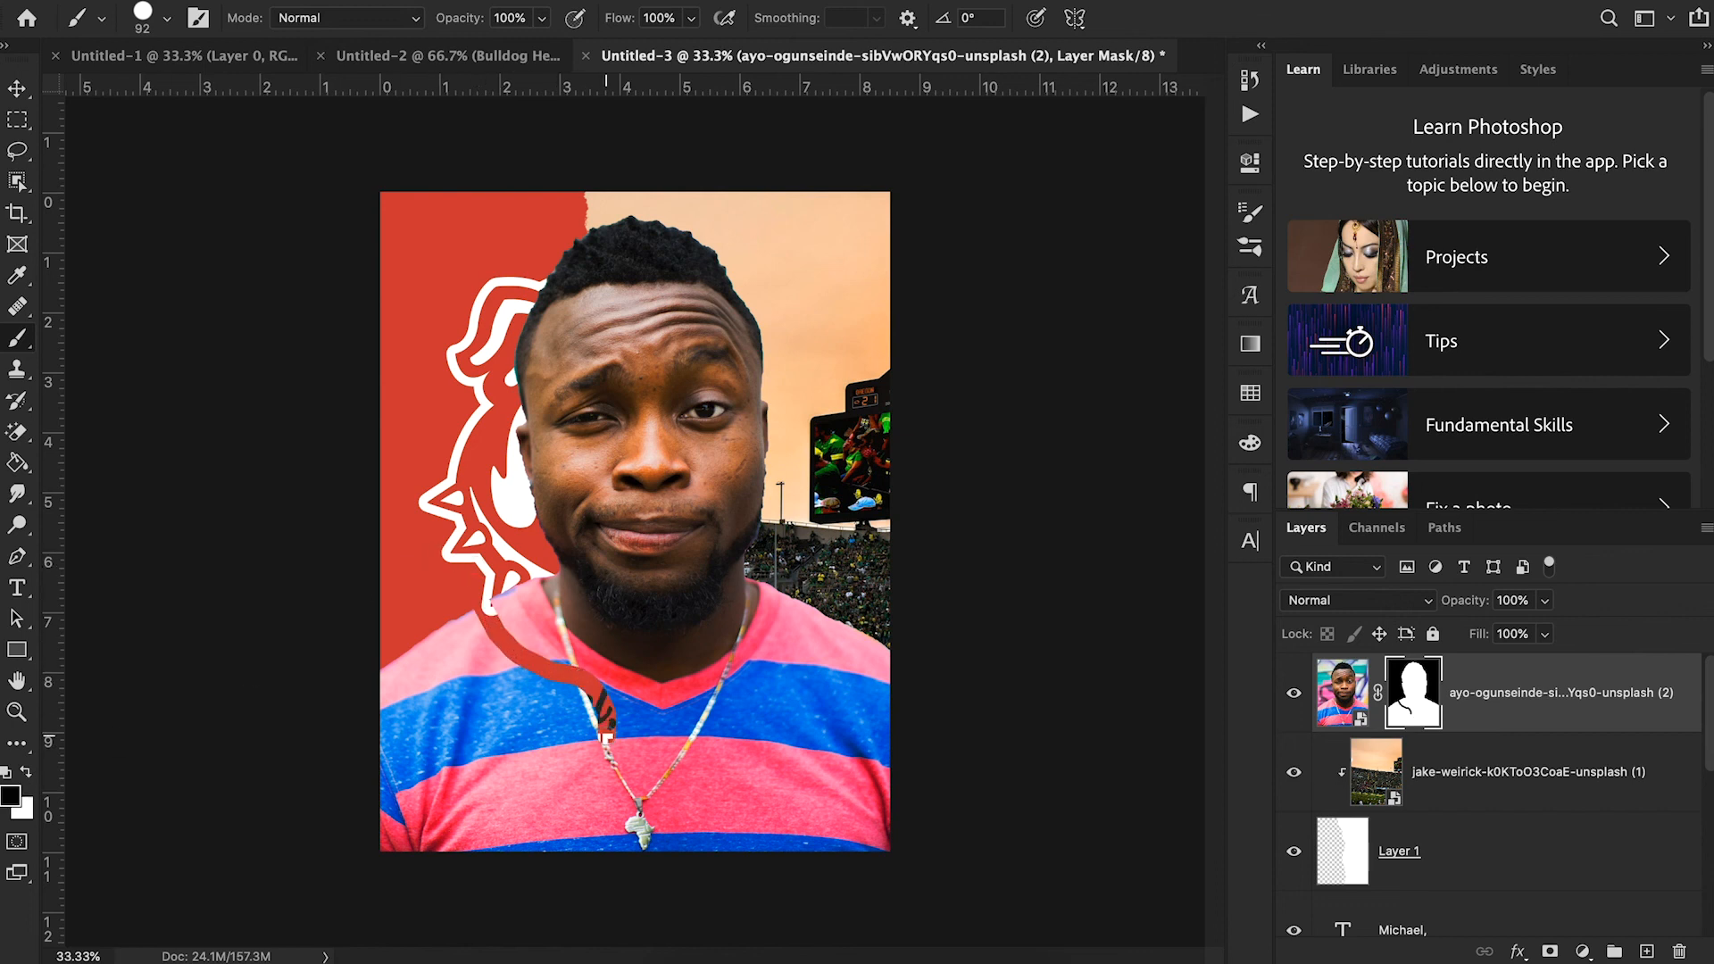
key(ctrl+z)
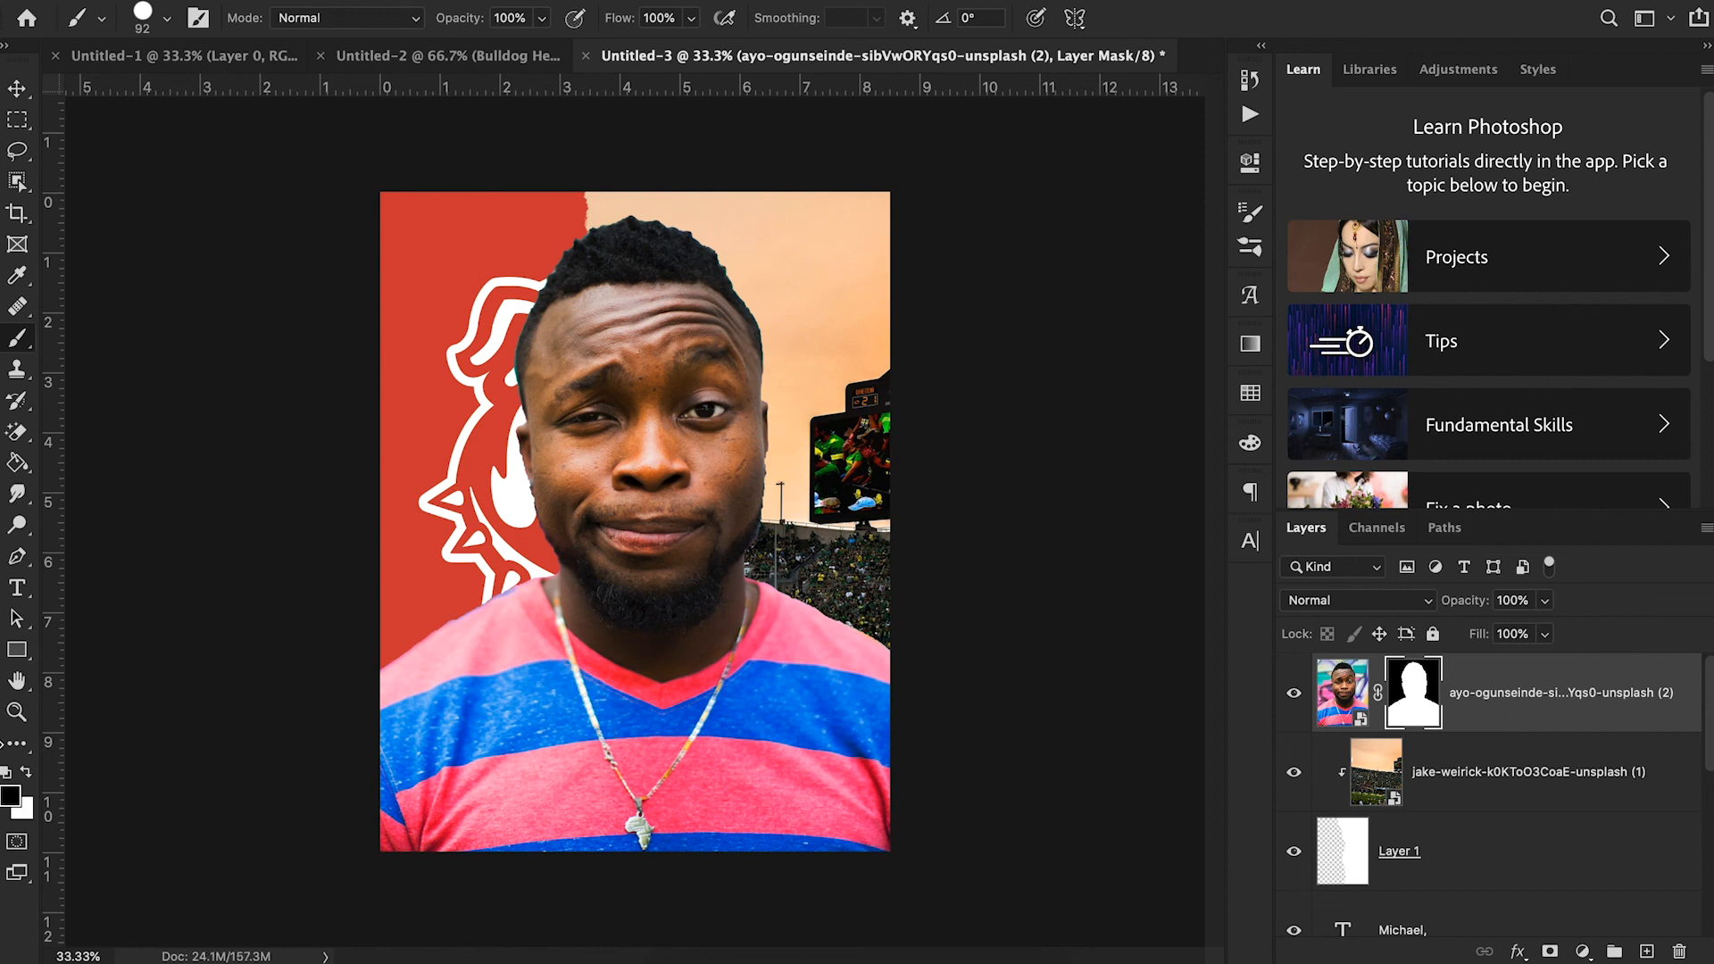
click(25, 772)
mouse_move(437, 625)
mouse_down()
mouse_move(430, 569)
mouse_move(477, 368)
mouse_up()
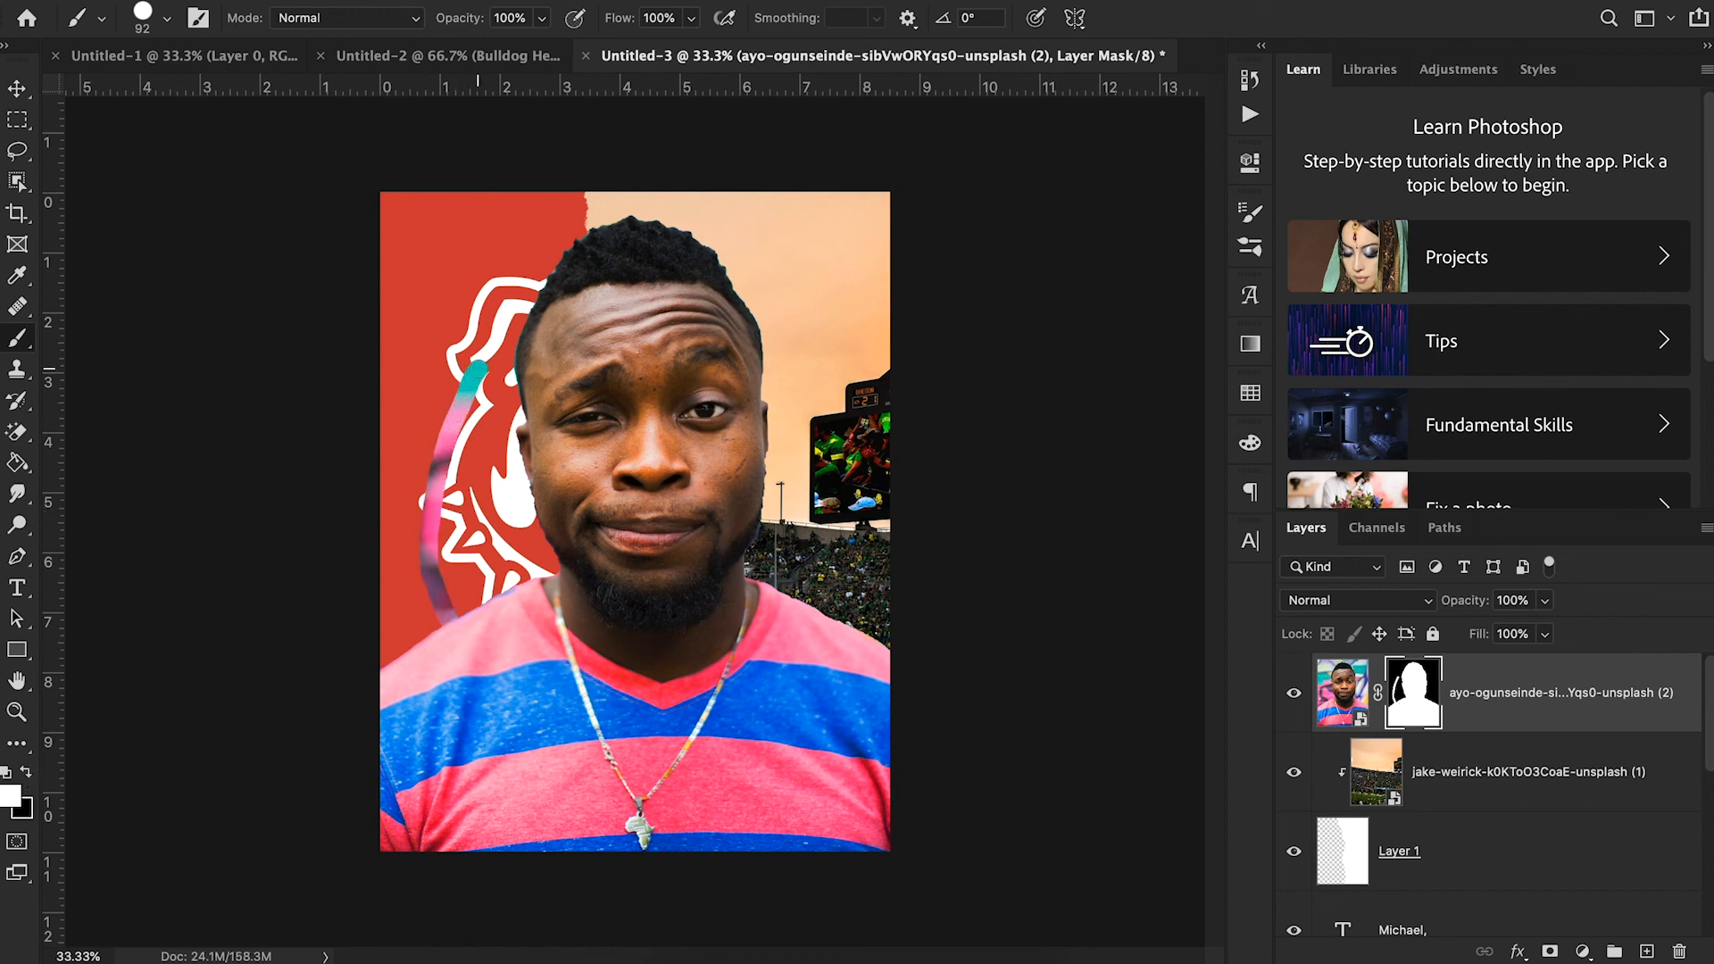
key(ctrl+z)
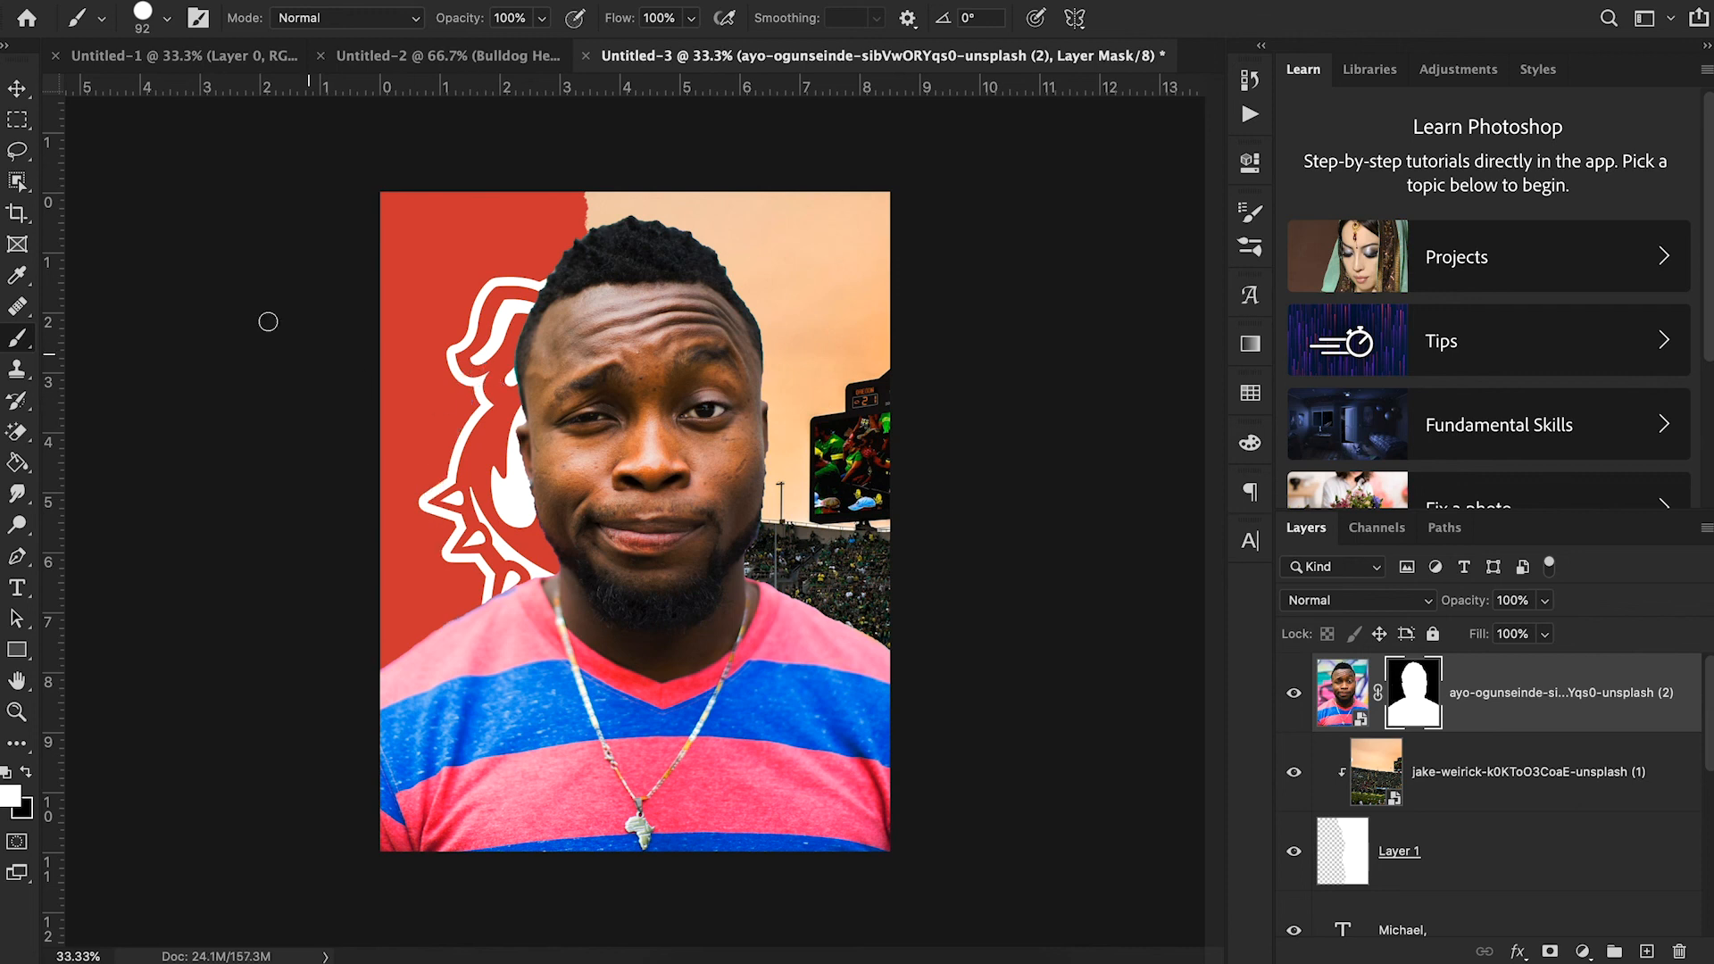
click(19, 87)
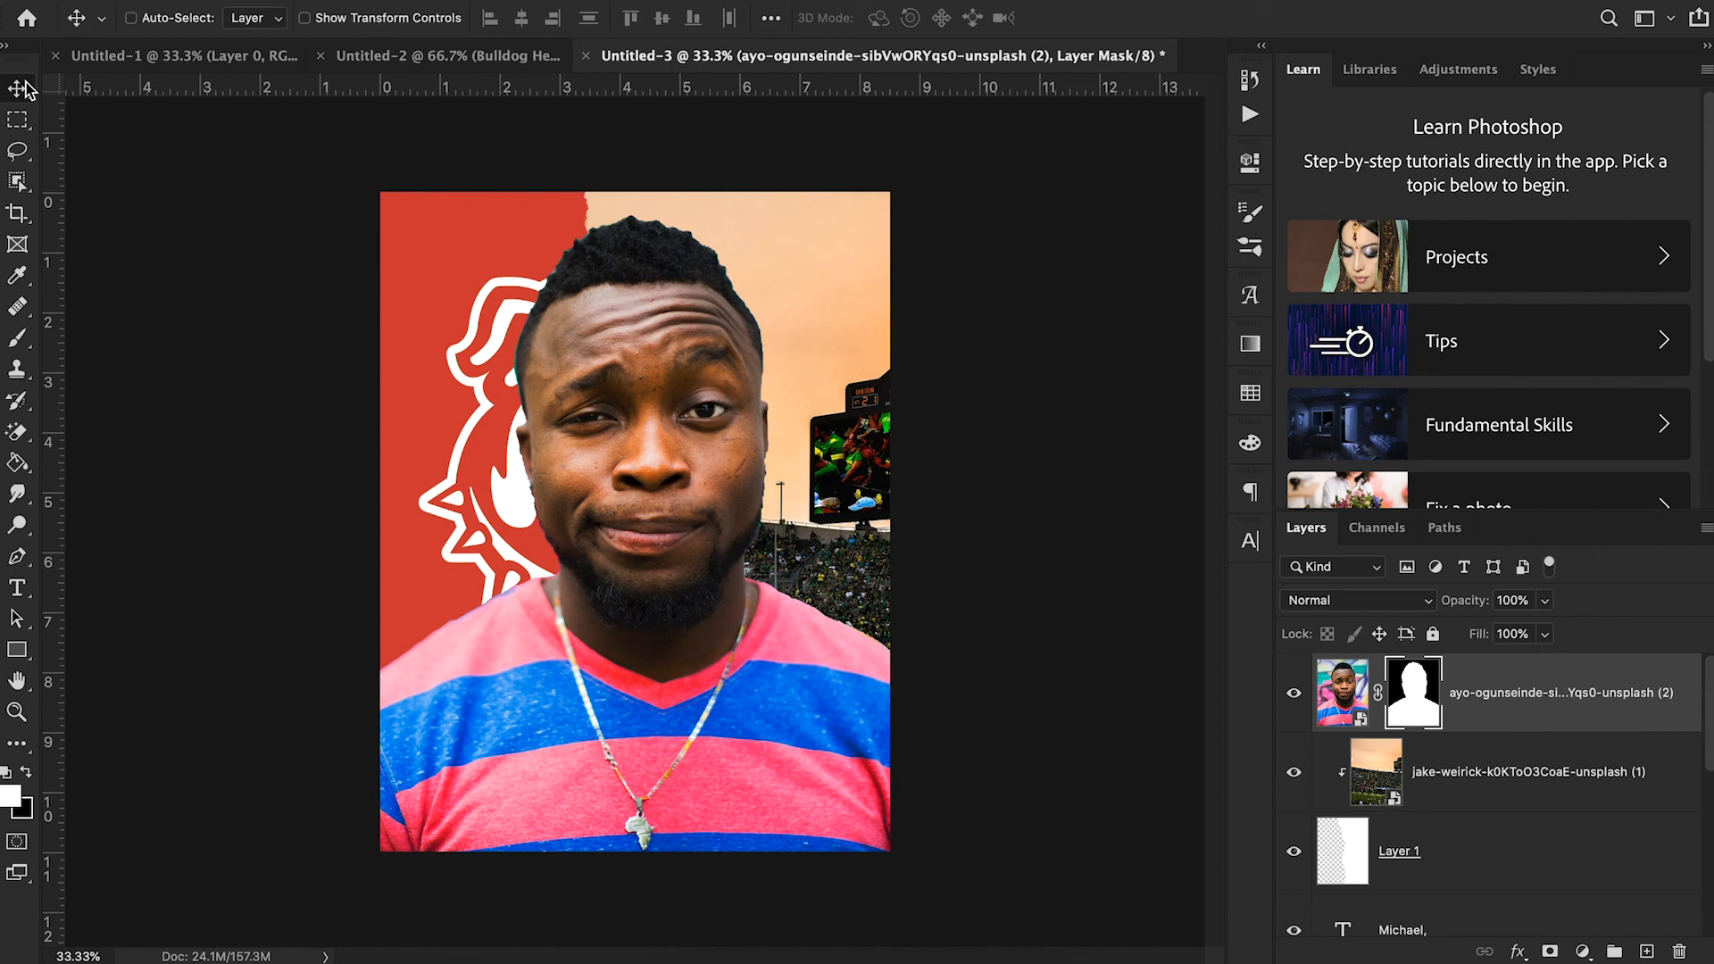
- Apply a Camera Raw Filter with Clarity +32 to the portrait image rather than its mask
click(1317, 713)
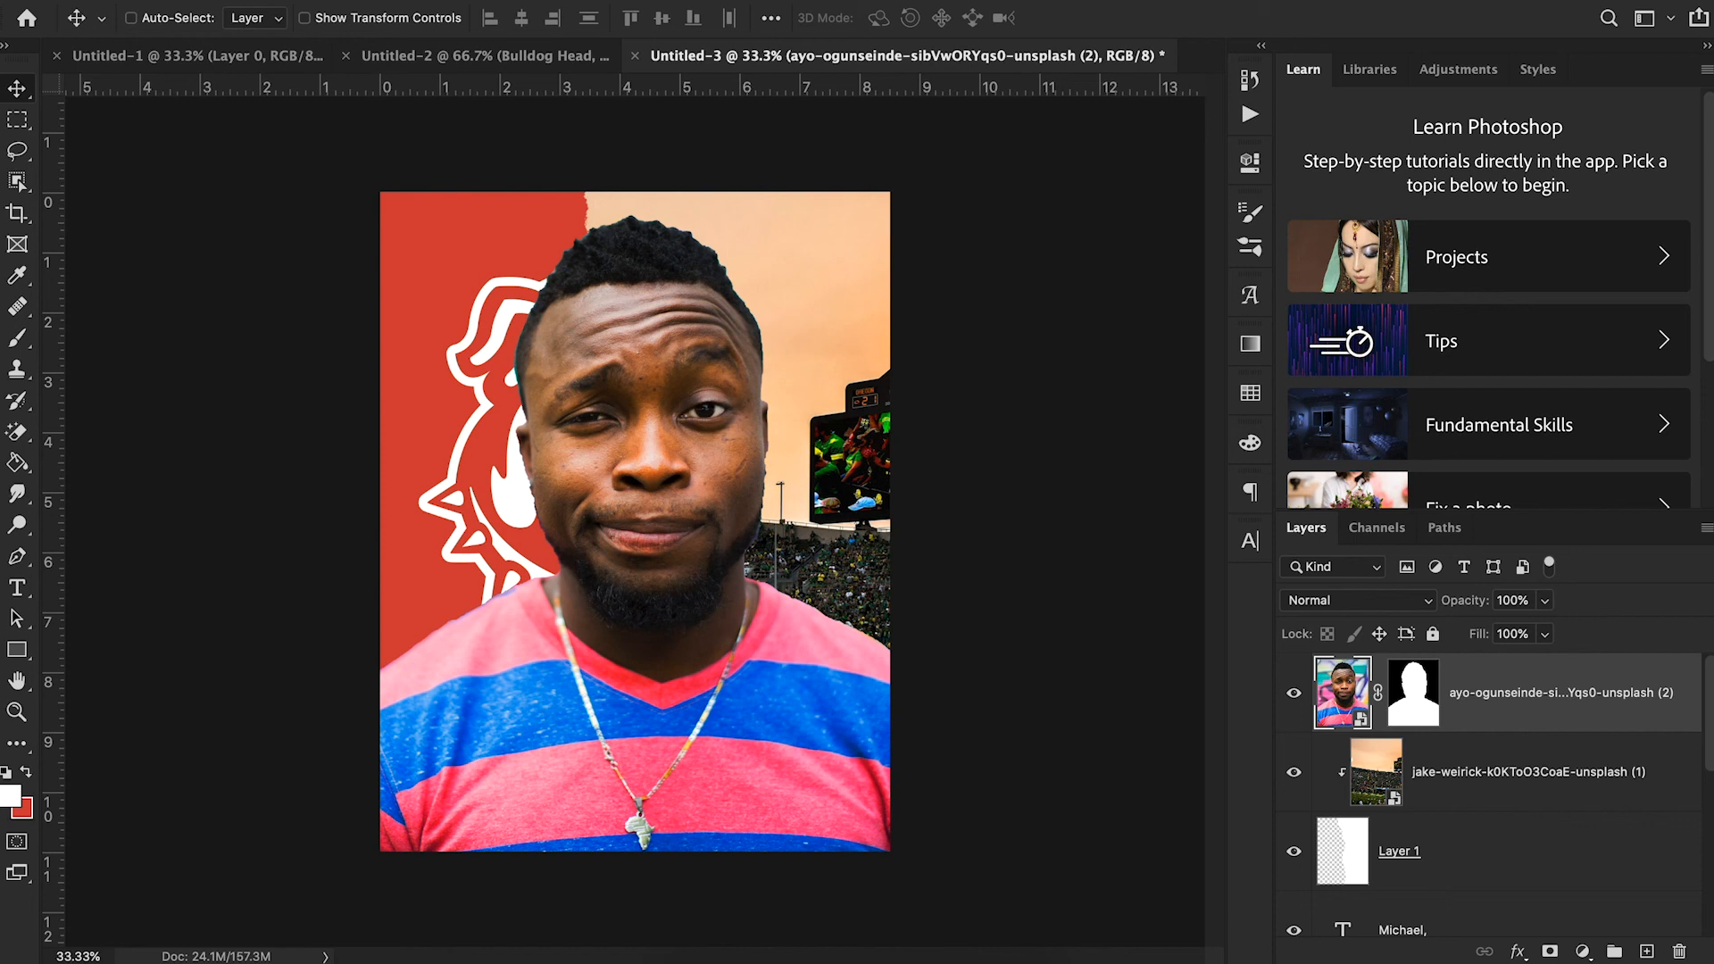
click(556, 1)
click(630, 114)
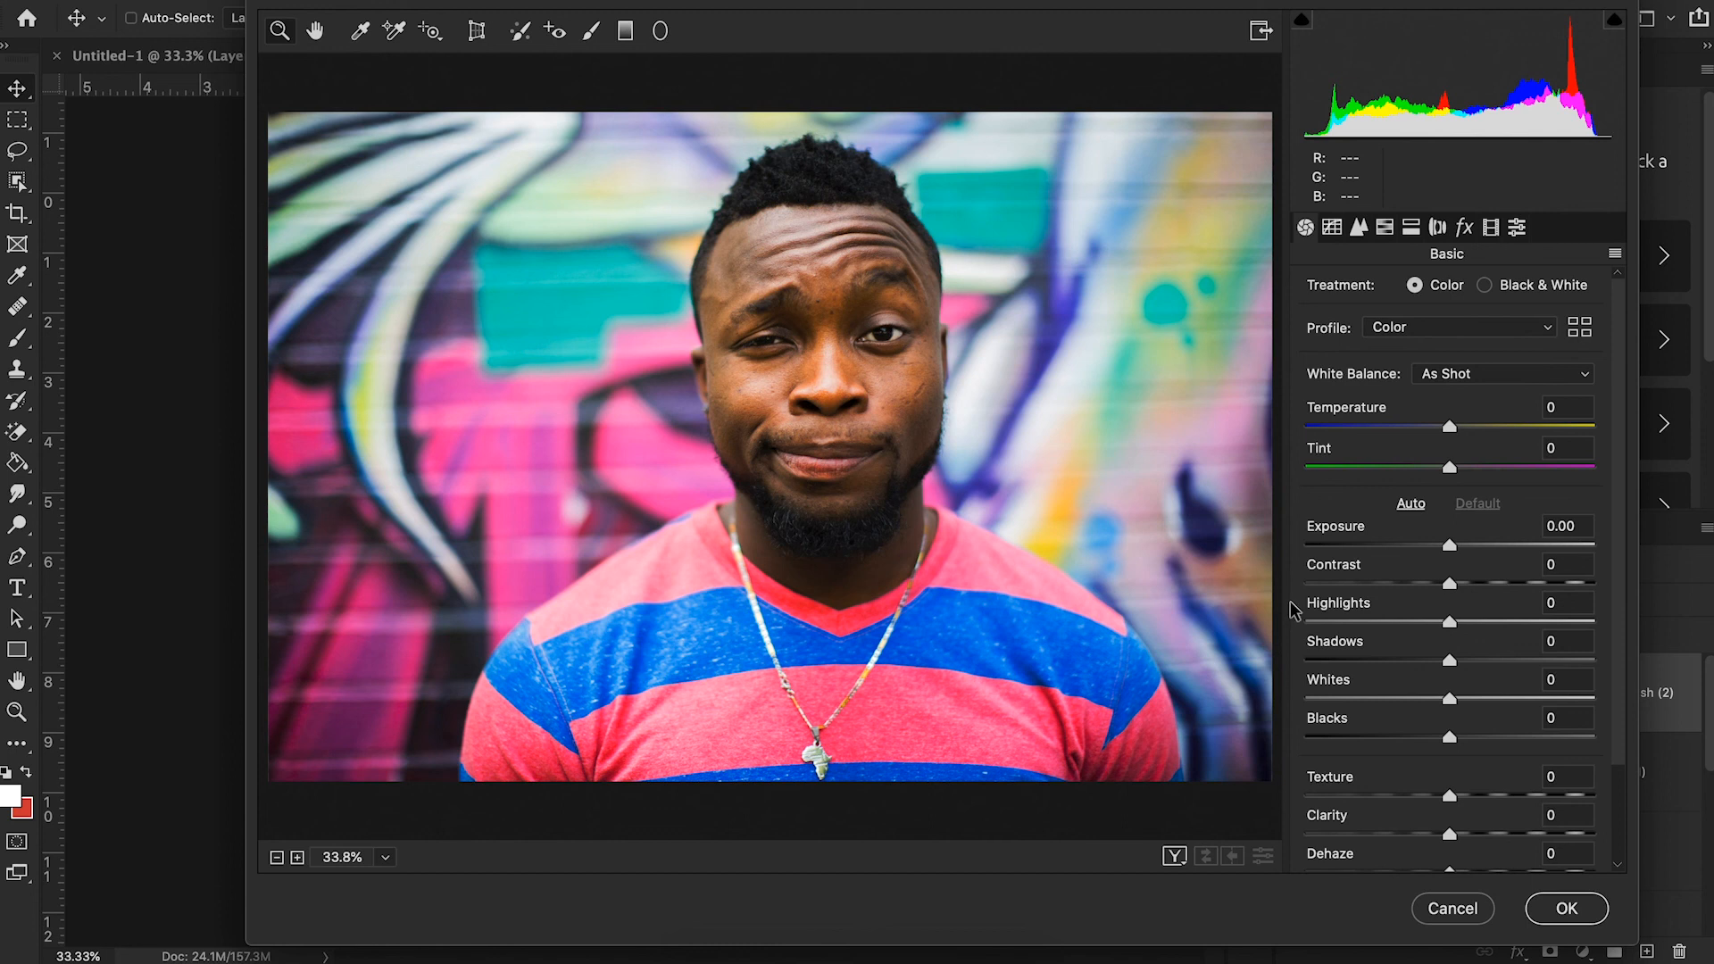
scroll(1315, 673, down, 3)
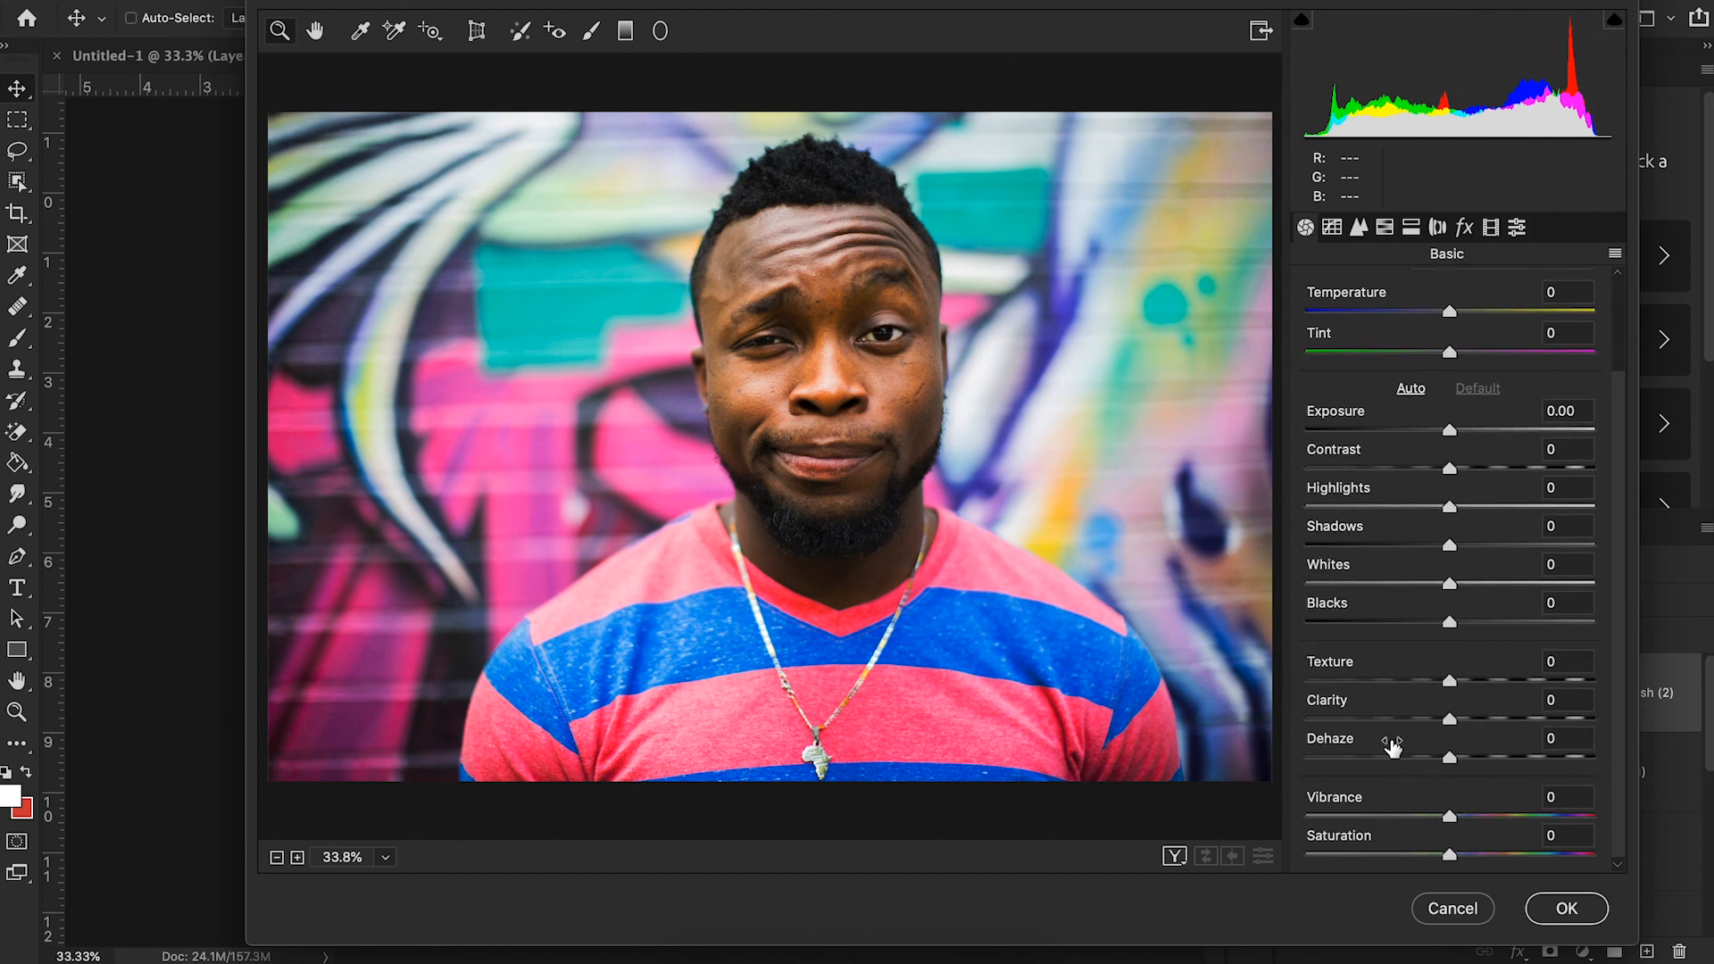
click(1499, 719)
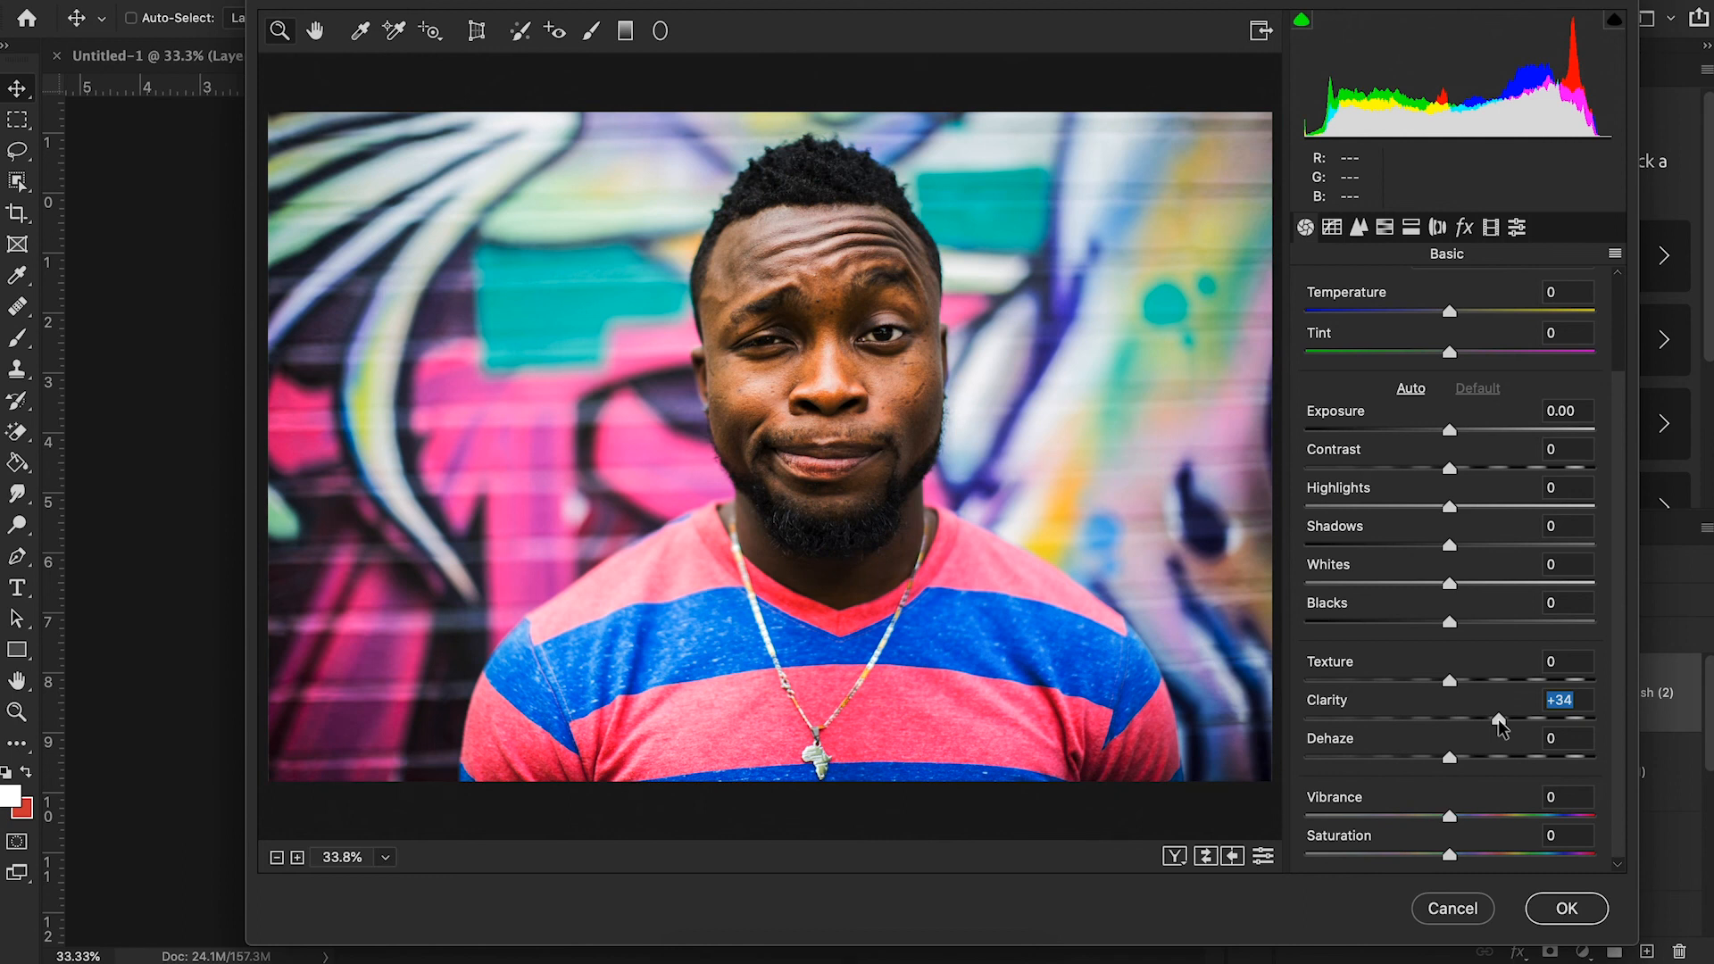
mouse_move(1499, 725)
mouse_down()
mouse_move(1453, 725)
mouse_move(1497, 727)
mouse_up()
click(1545, 908)
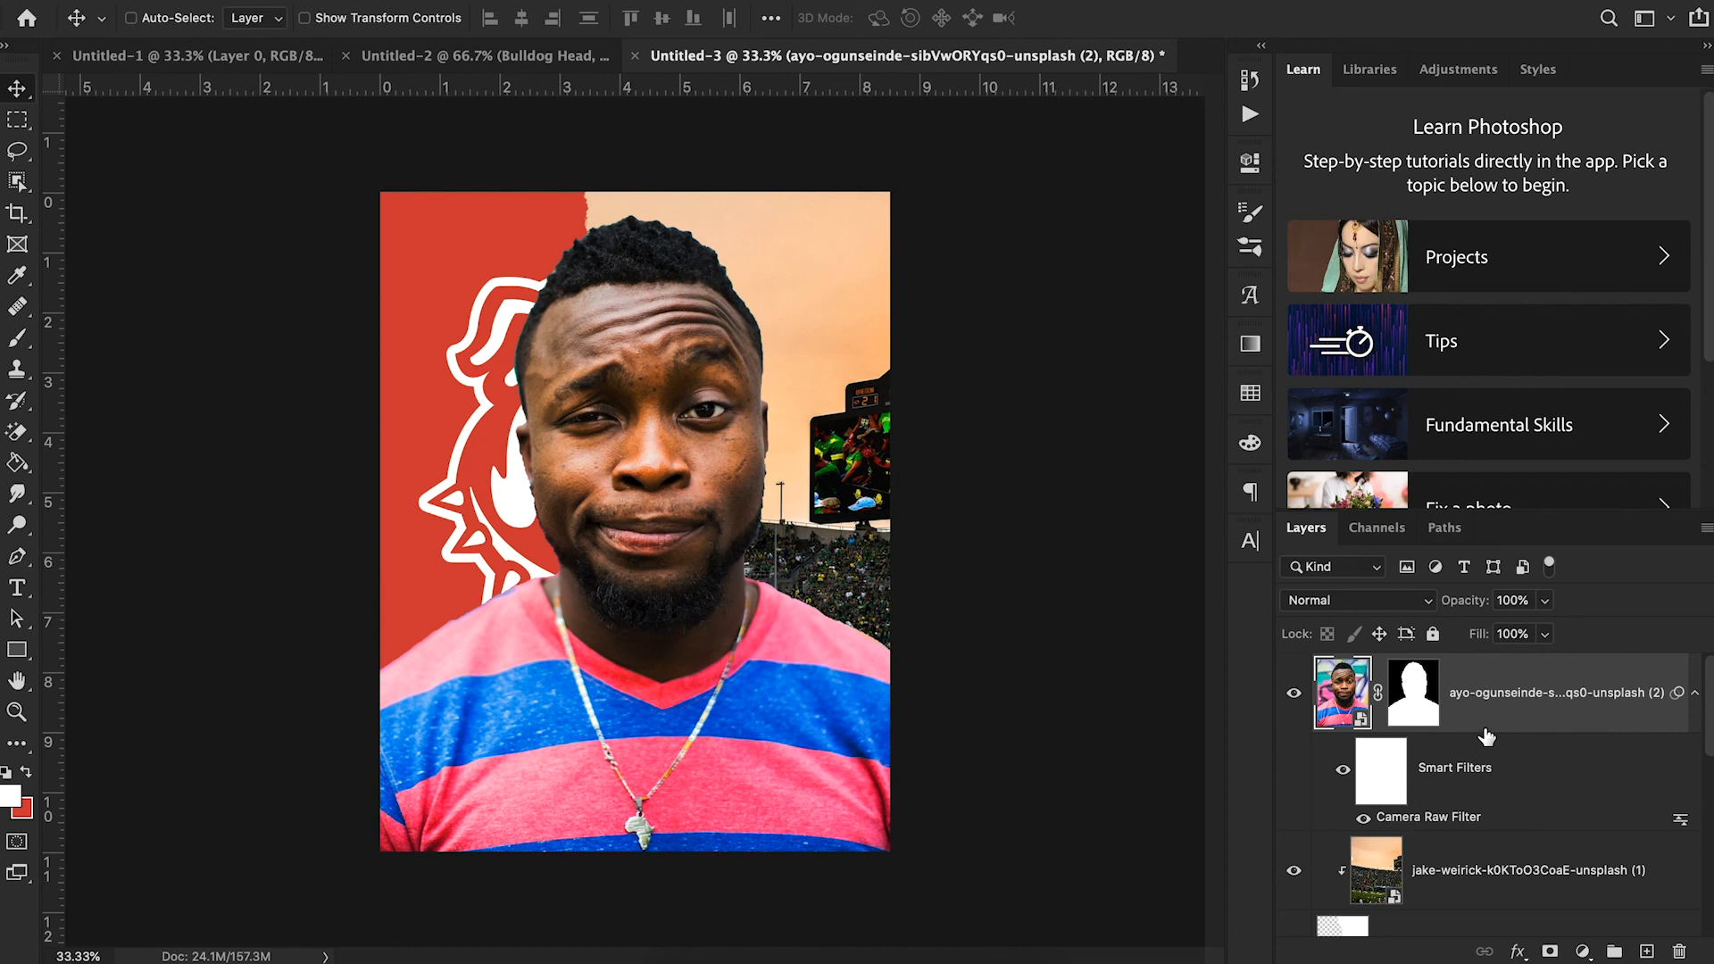
- Clip the masked portrait layer to the torn-paper Layer 1 together with the stadium photo
drag(1524, 835, 1527, 822)
alt+click(1528, 837)
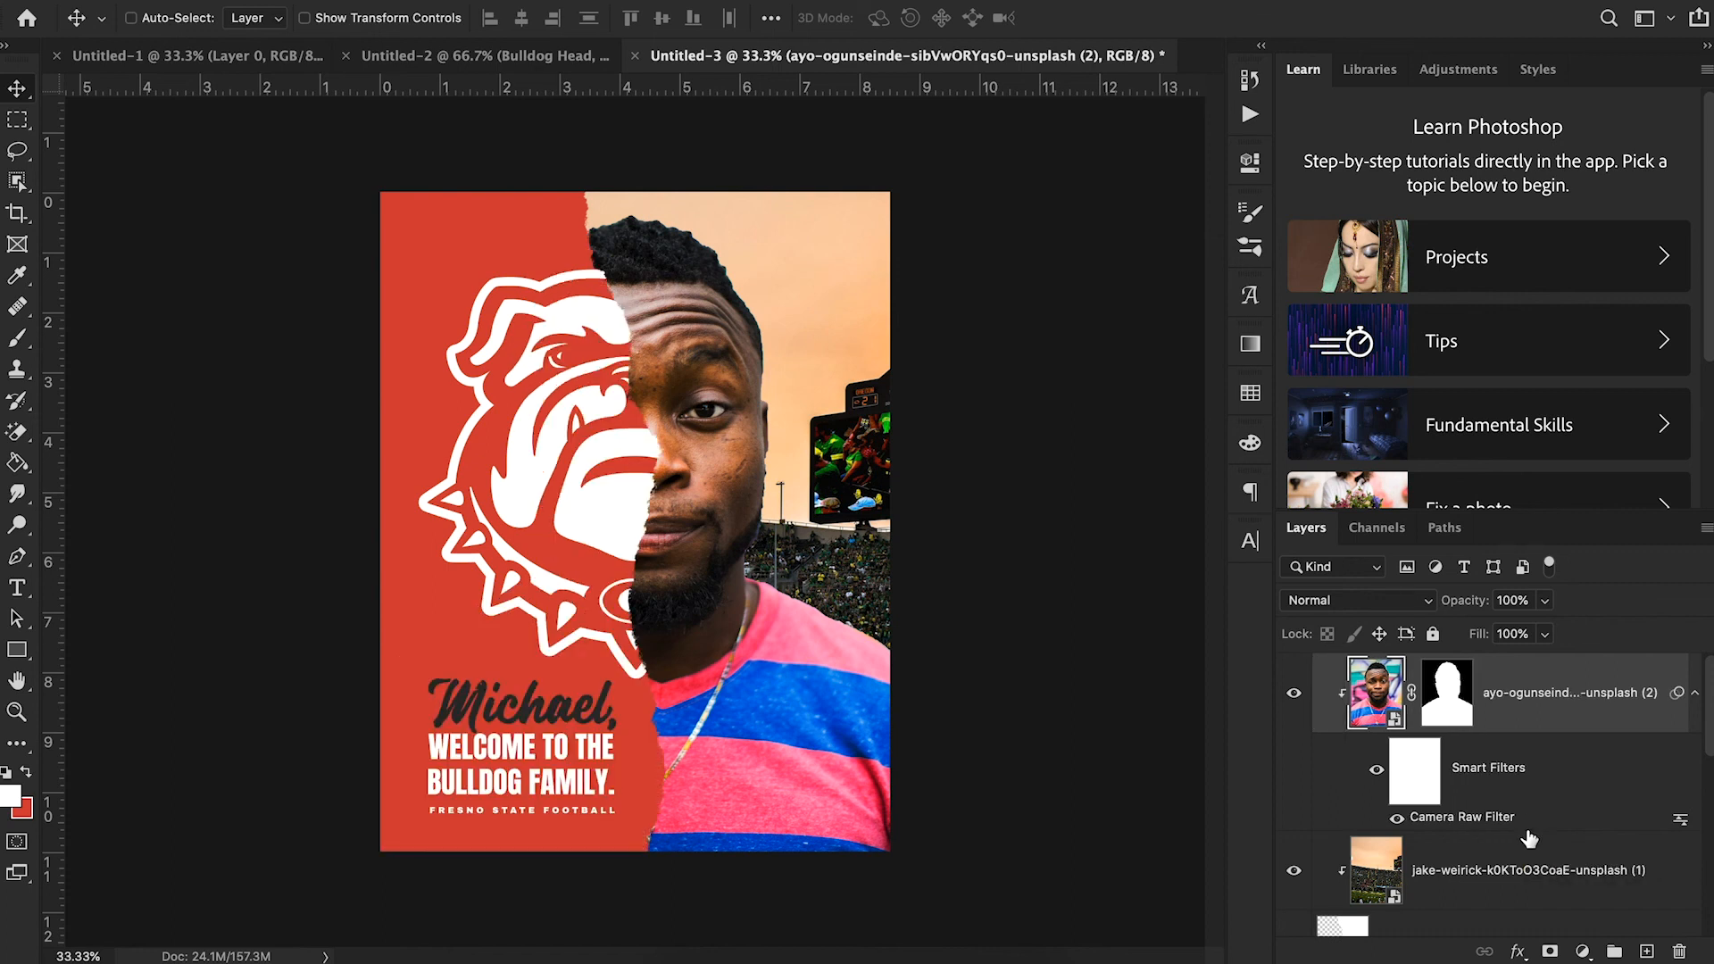
scroll(1508, 835, down, 1)
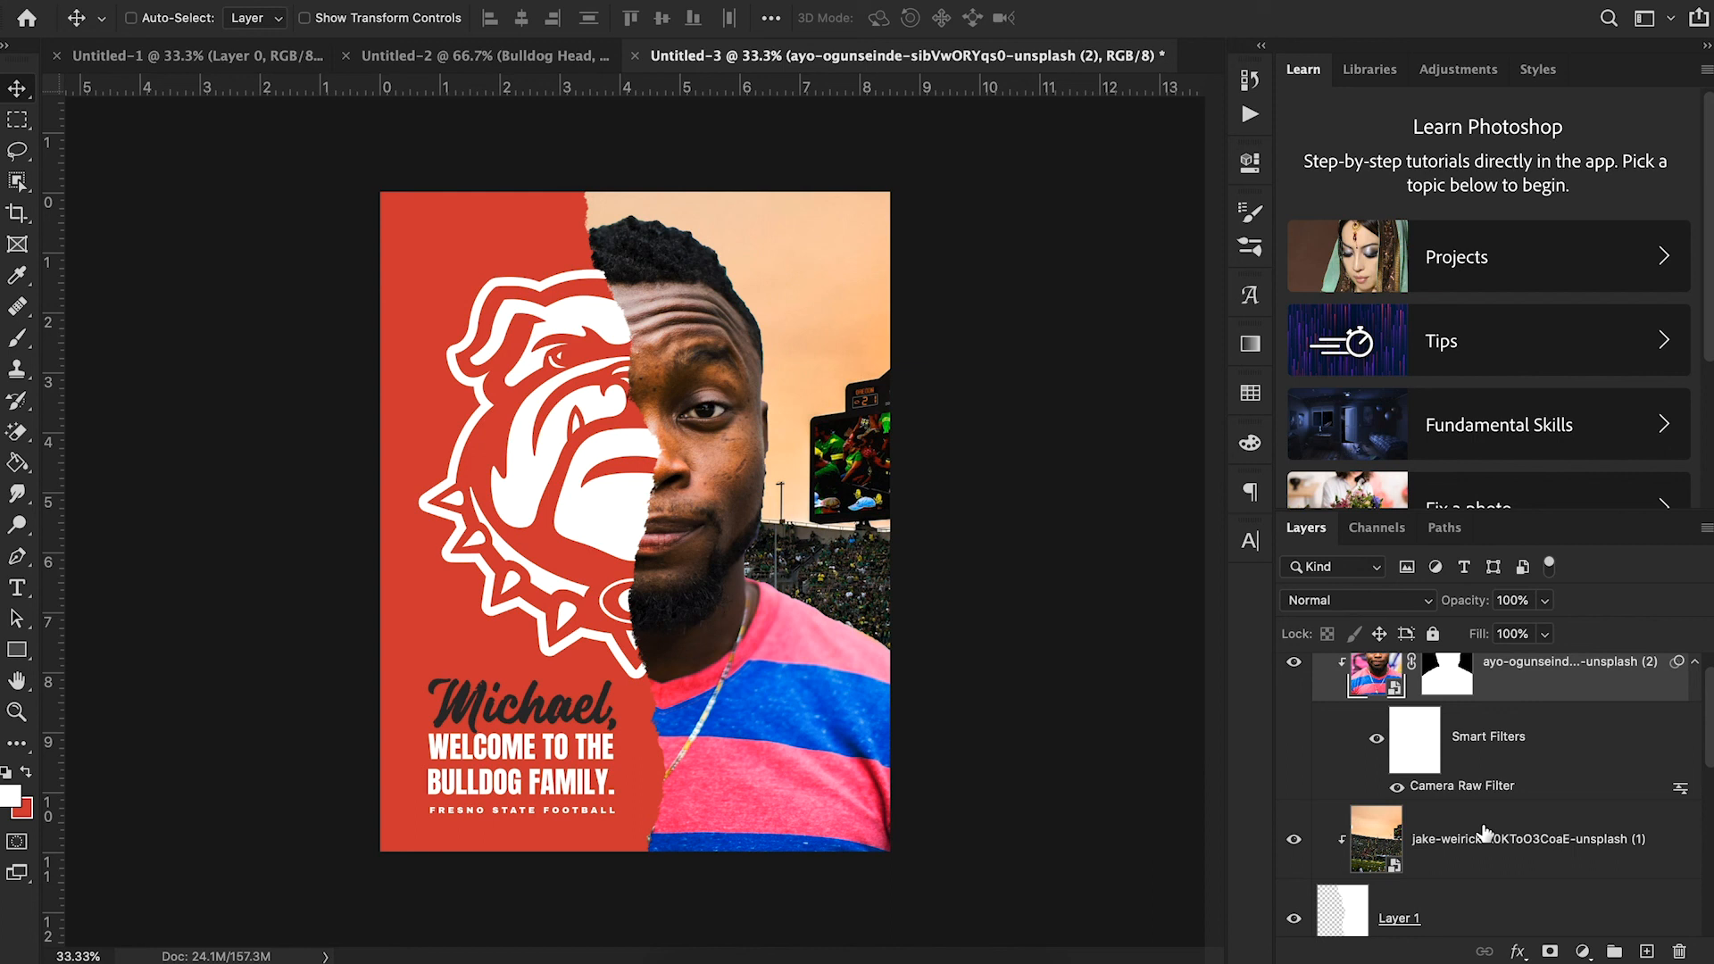
- Switch to Google Chrome to examine the reference bulldog poster image and return to Photoshop
scroll(1484, 833, down, 1)
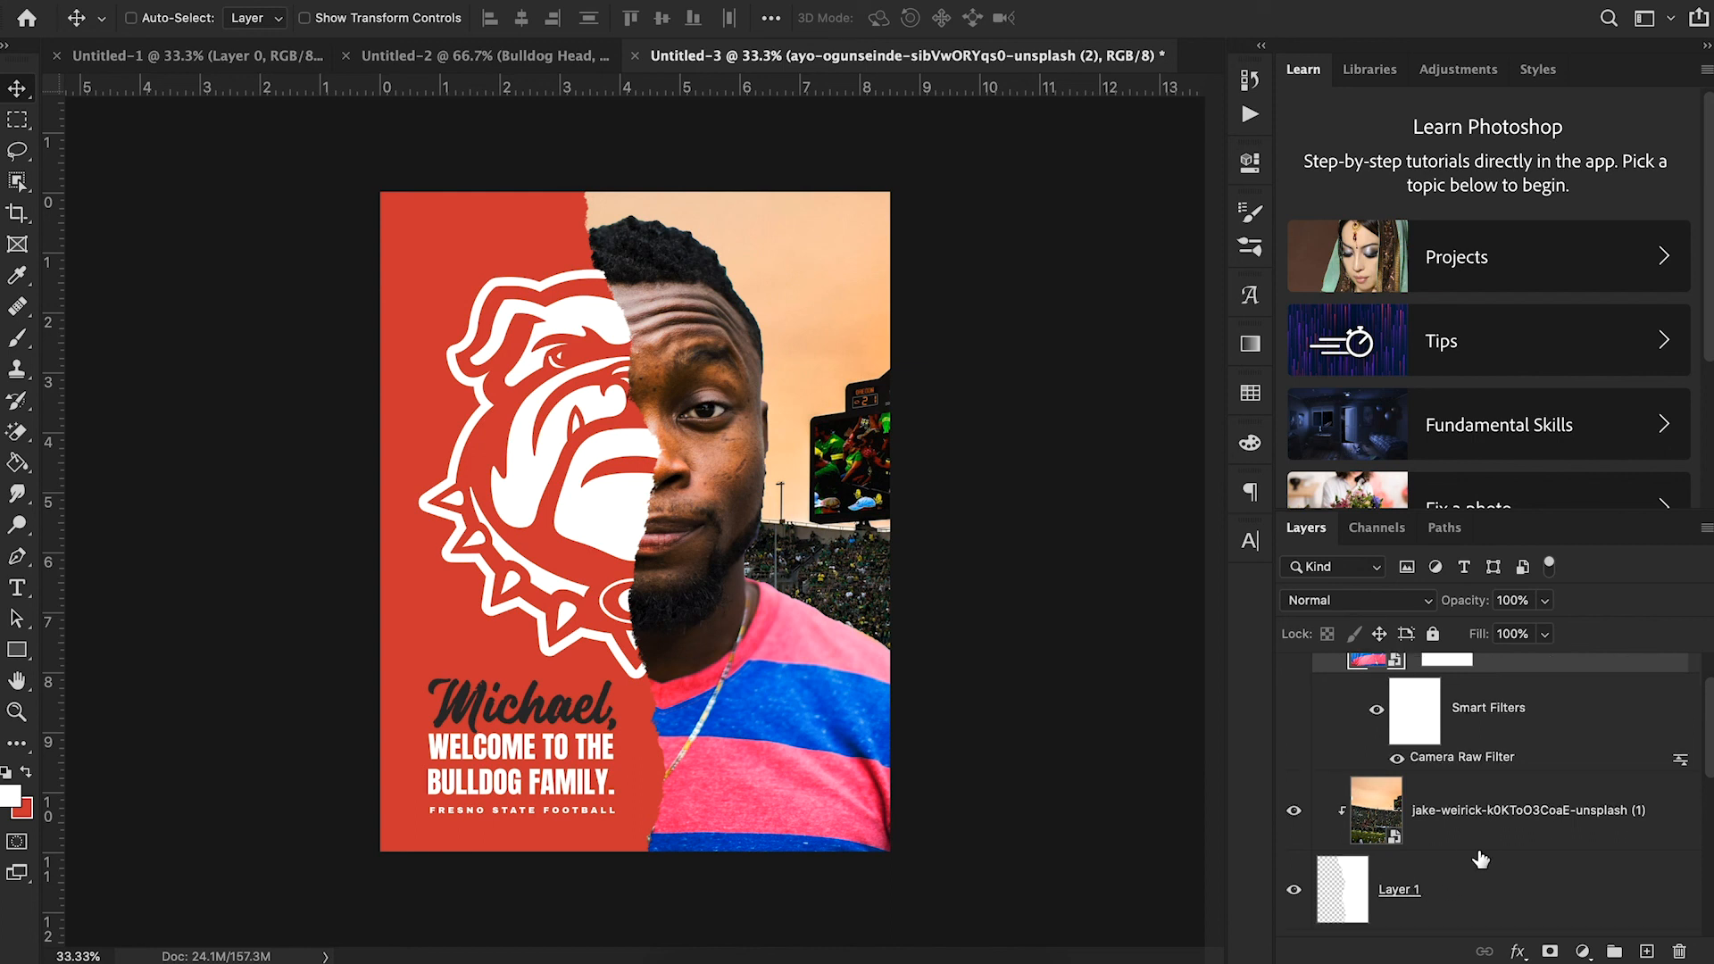
scroll(1479, 858, up, 2)
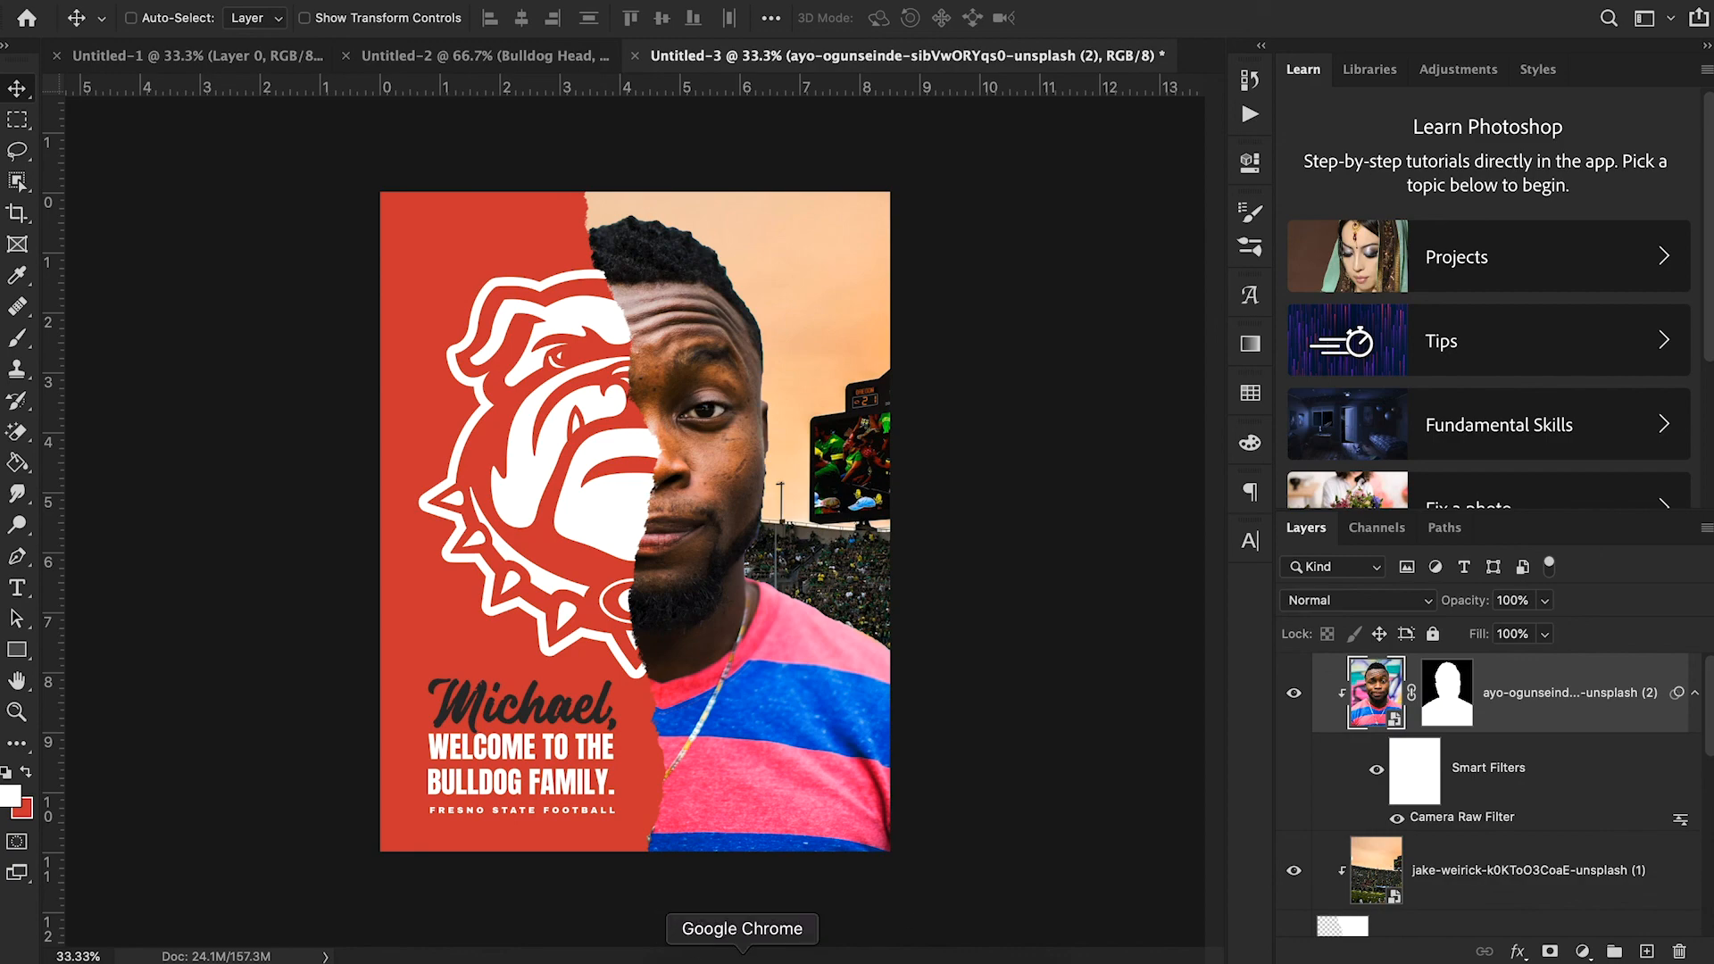
click(741, 957)
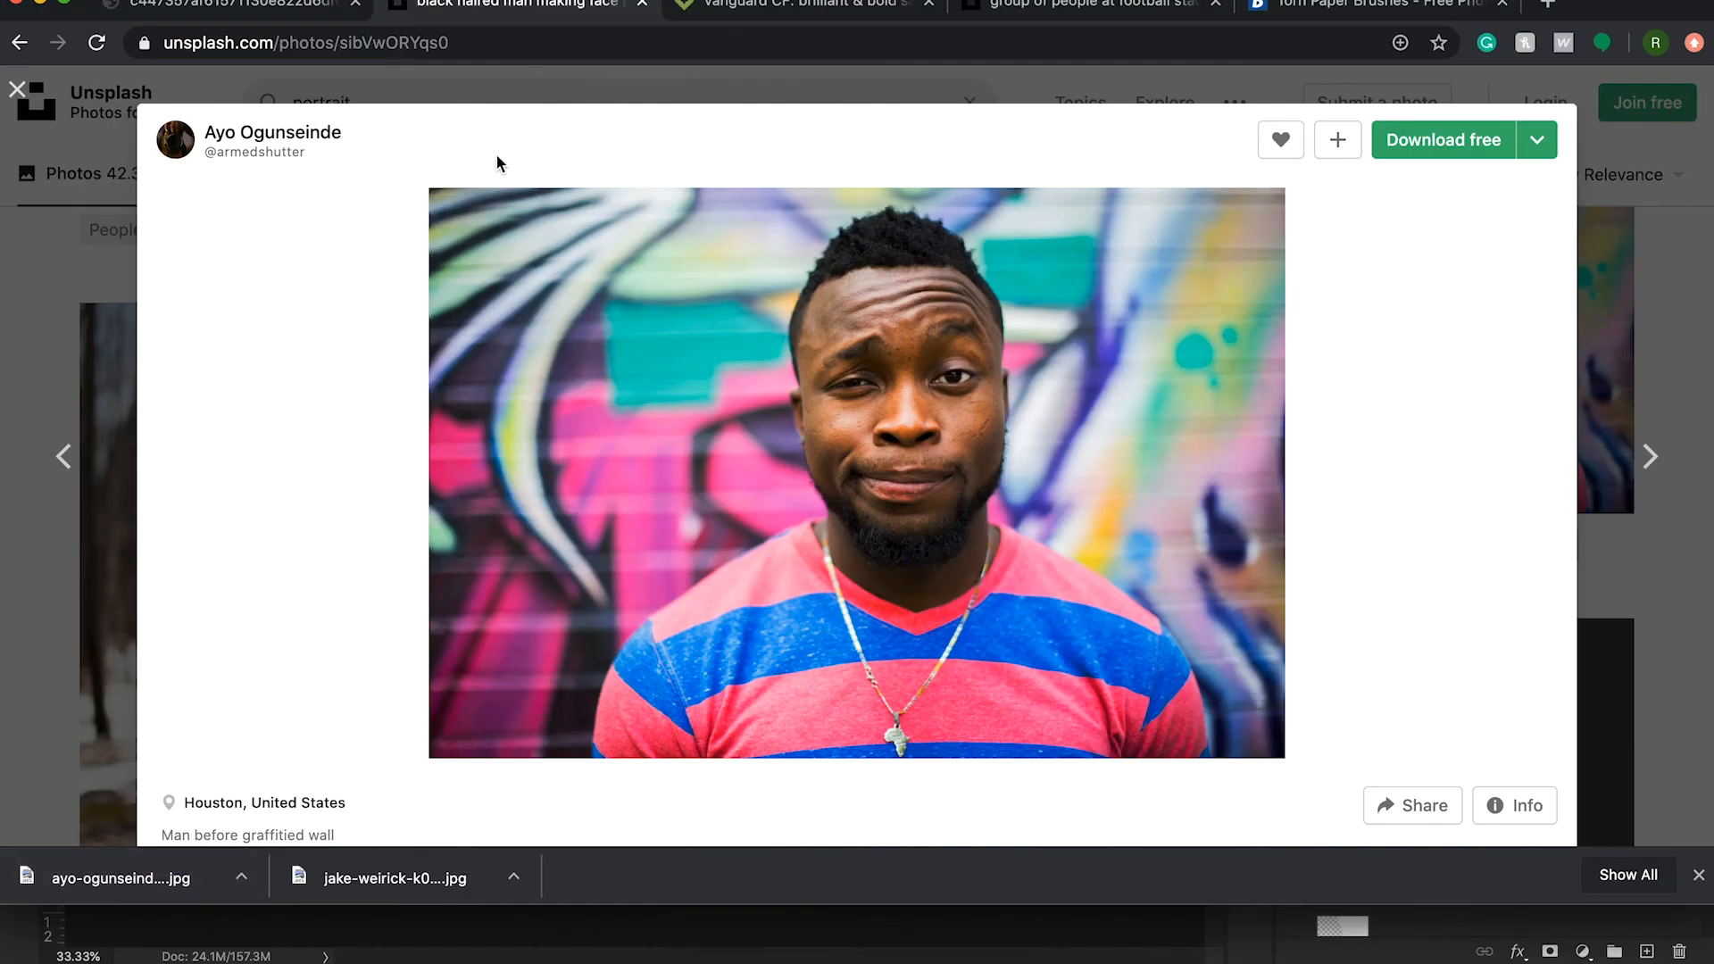
click(217, 7)
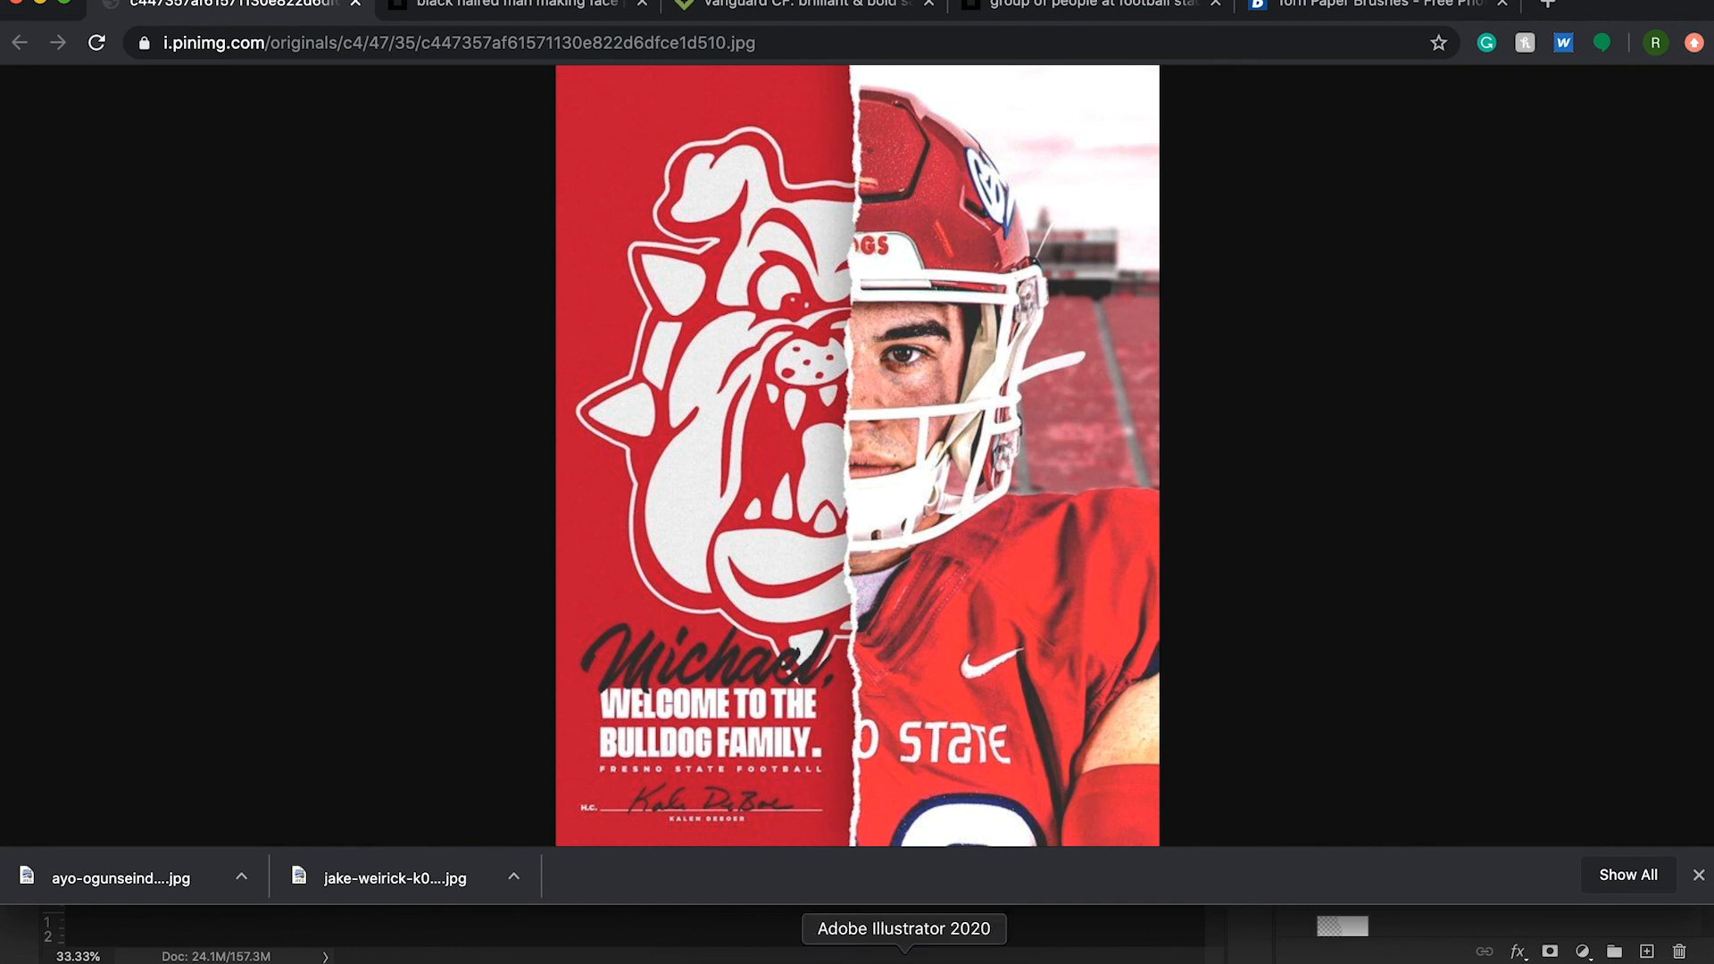
click(856, 956)
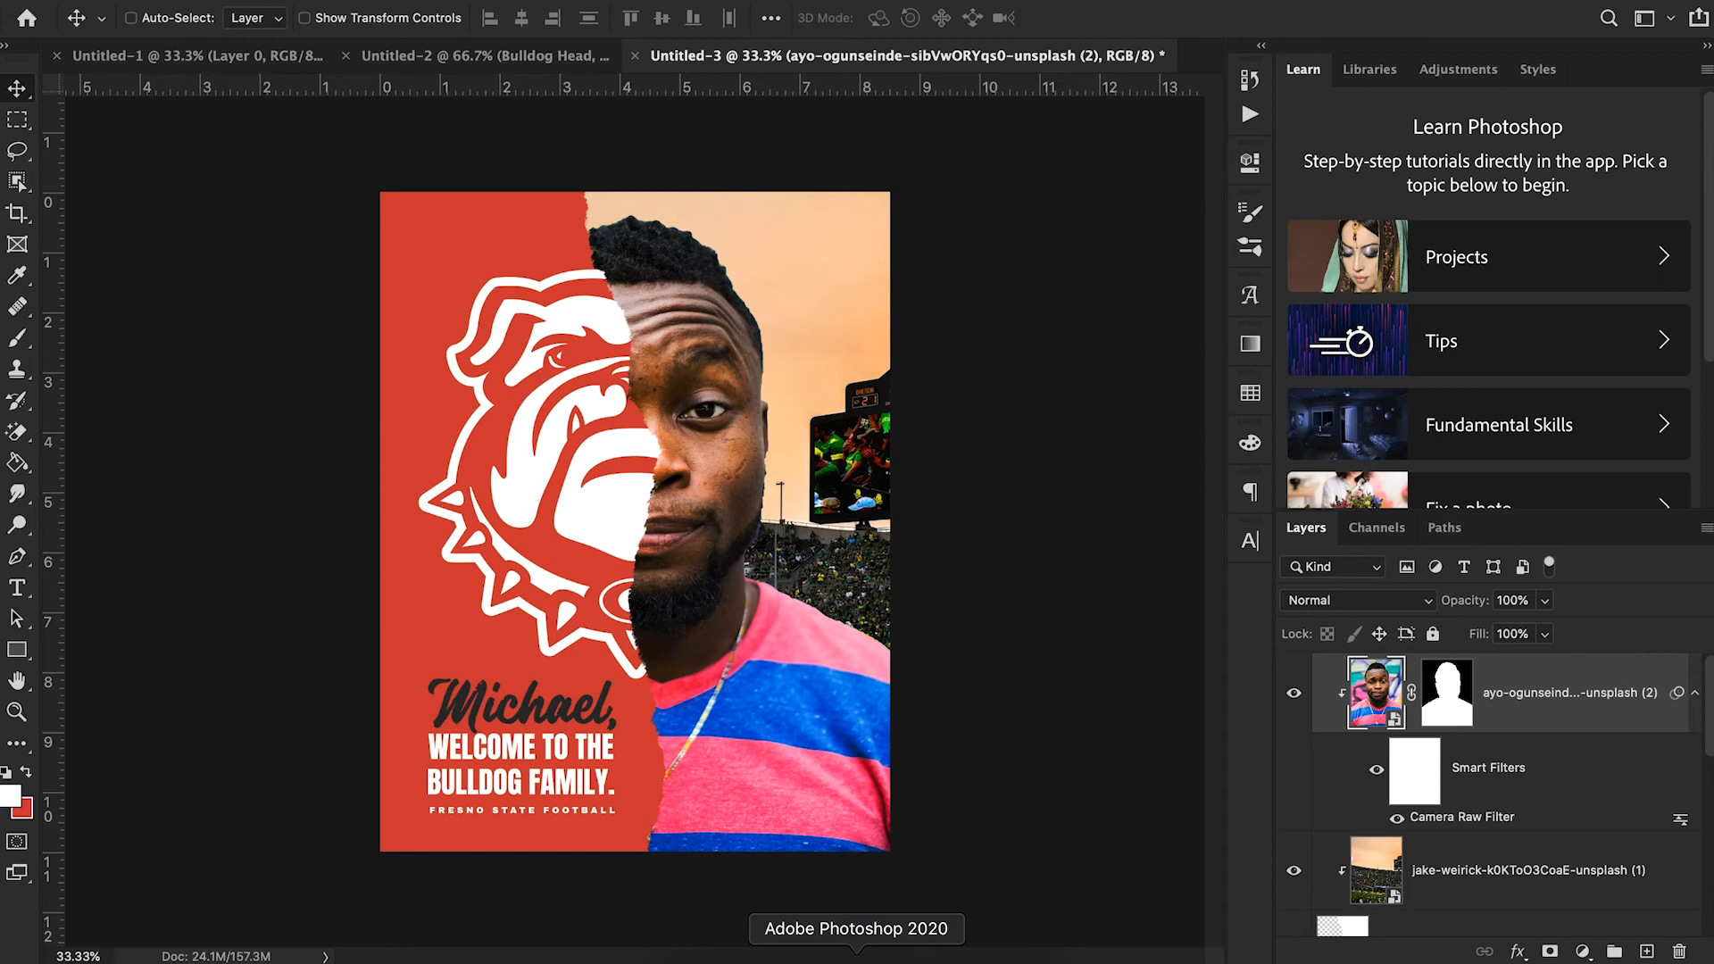
- Apply a Gaussian Blur with a 6.4-pixel radius to the stadium photo layer behind the portrait
click(1496, 892)
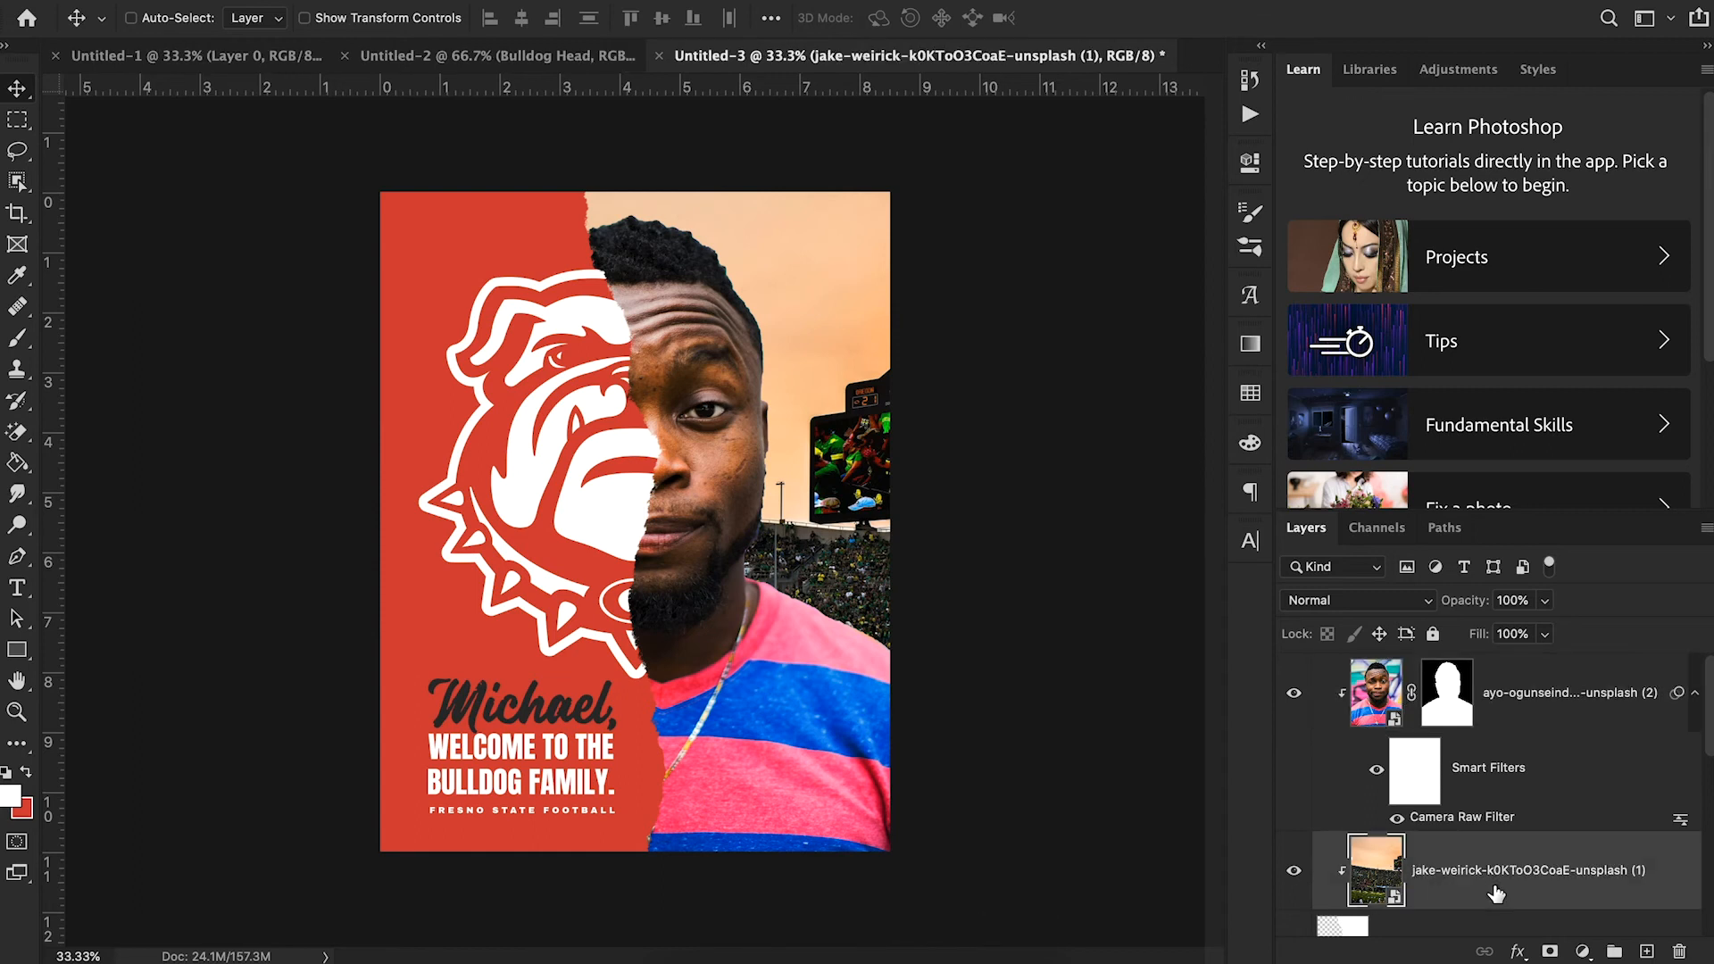
click(551, 1)
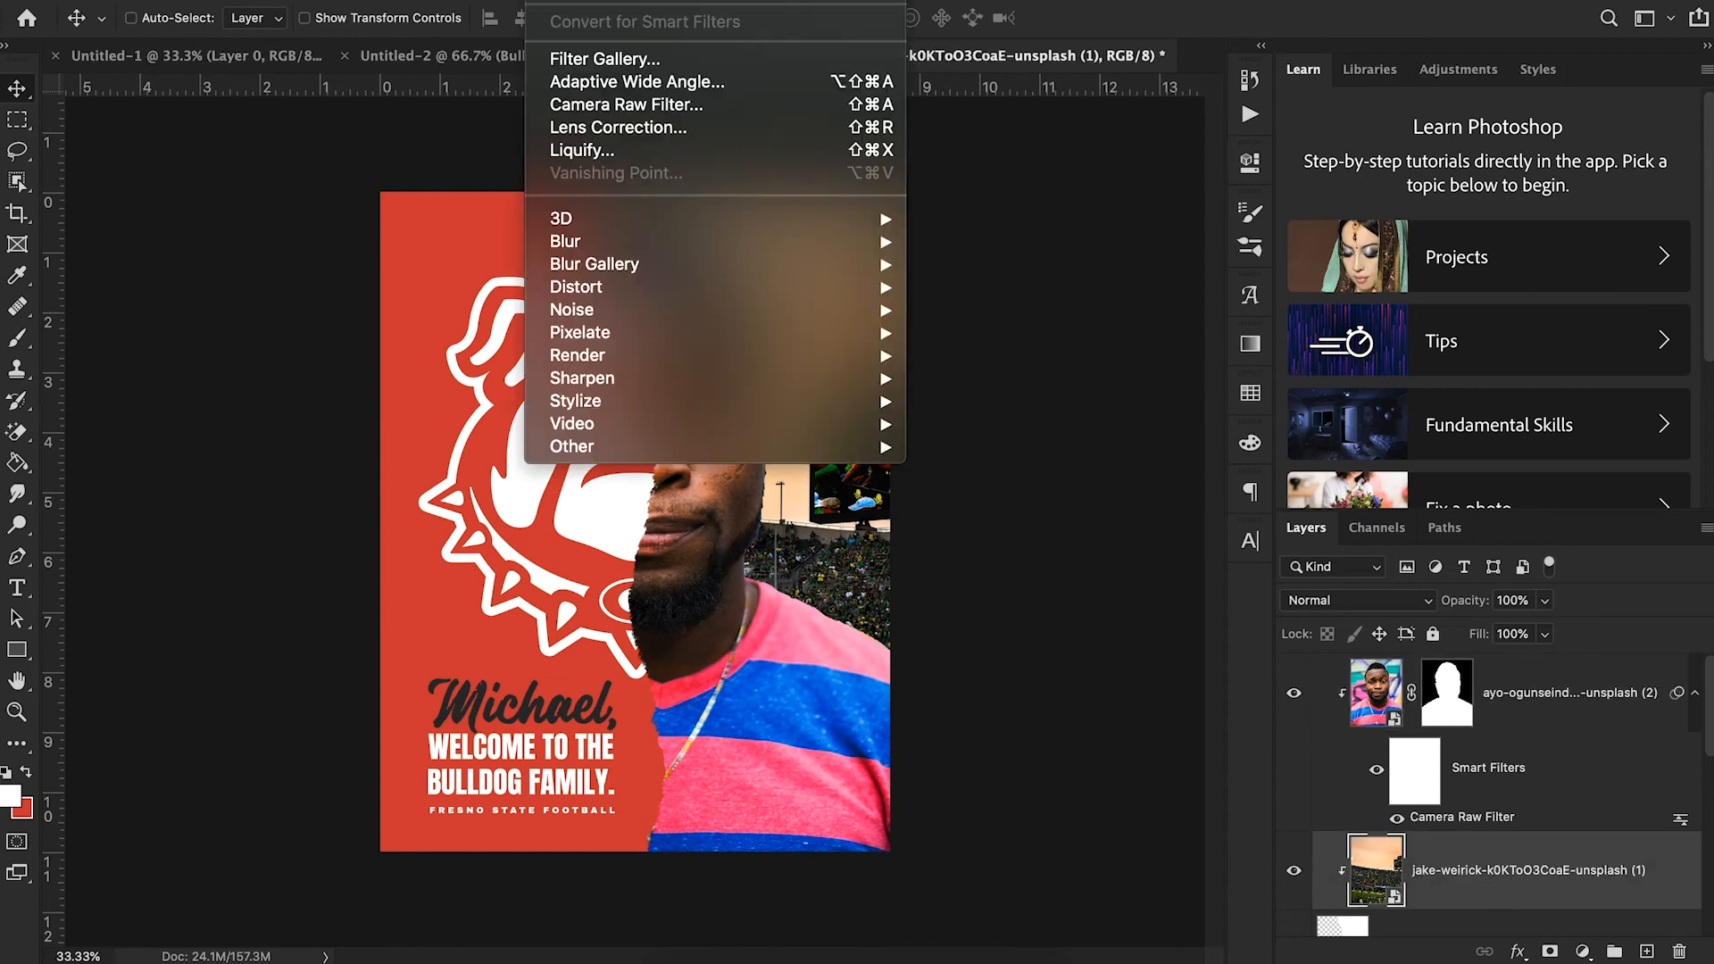
mouse_move(609, 248)
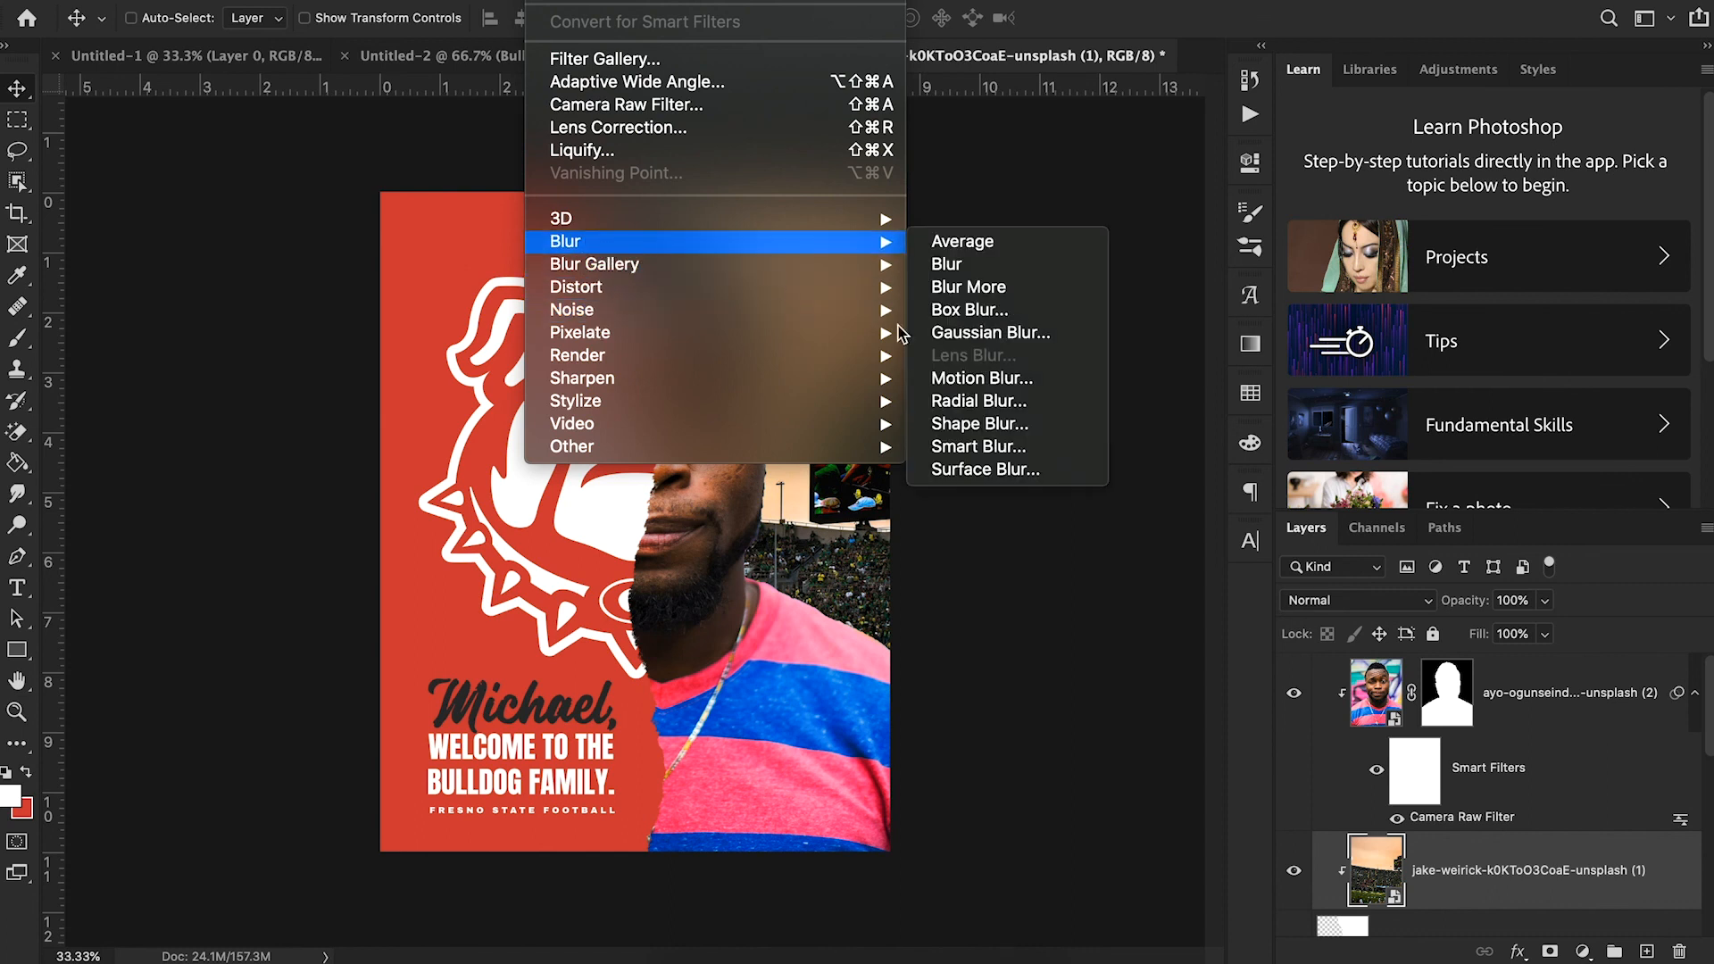
click(1016, 334)
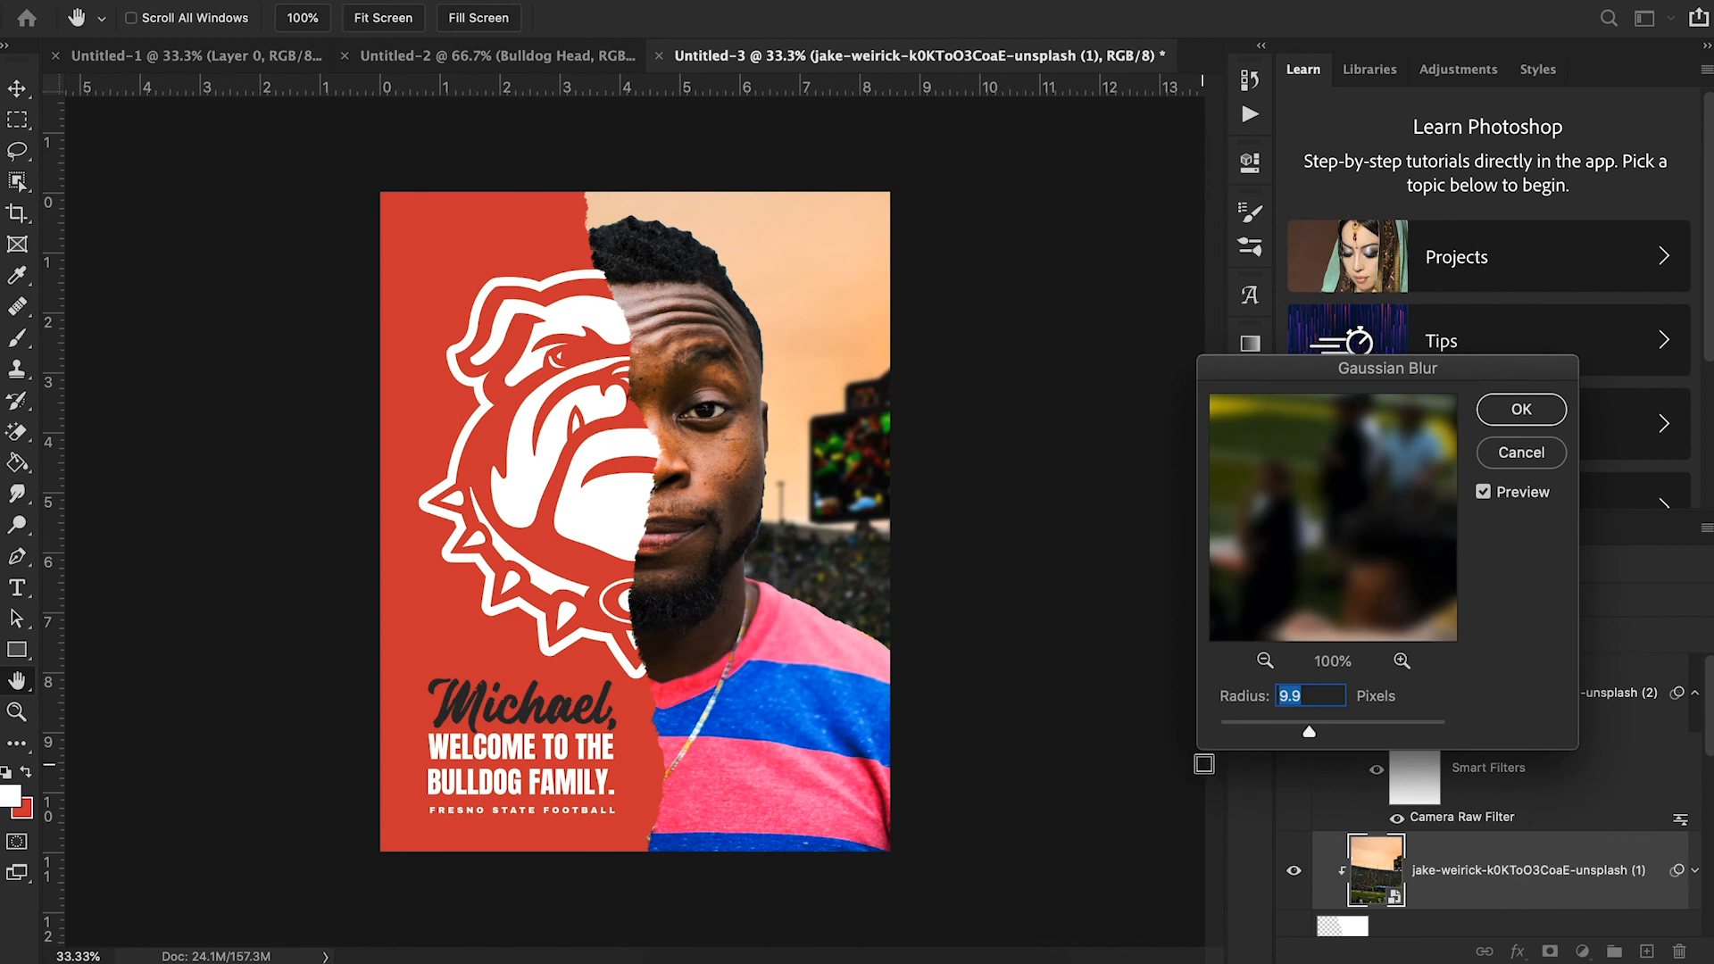
click(1275, 730)
drag(1285, 730, 1292, 734)
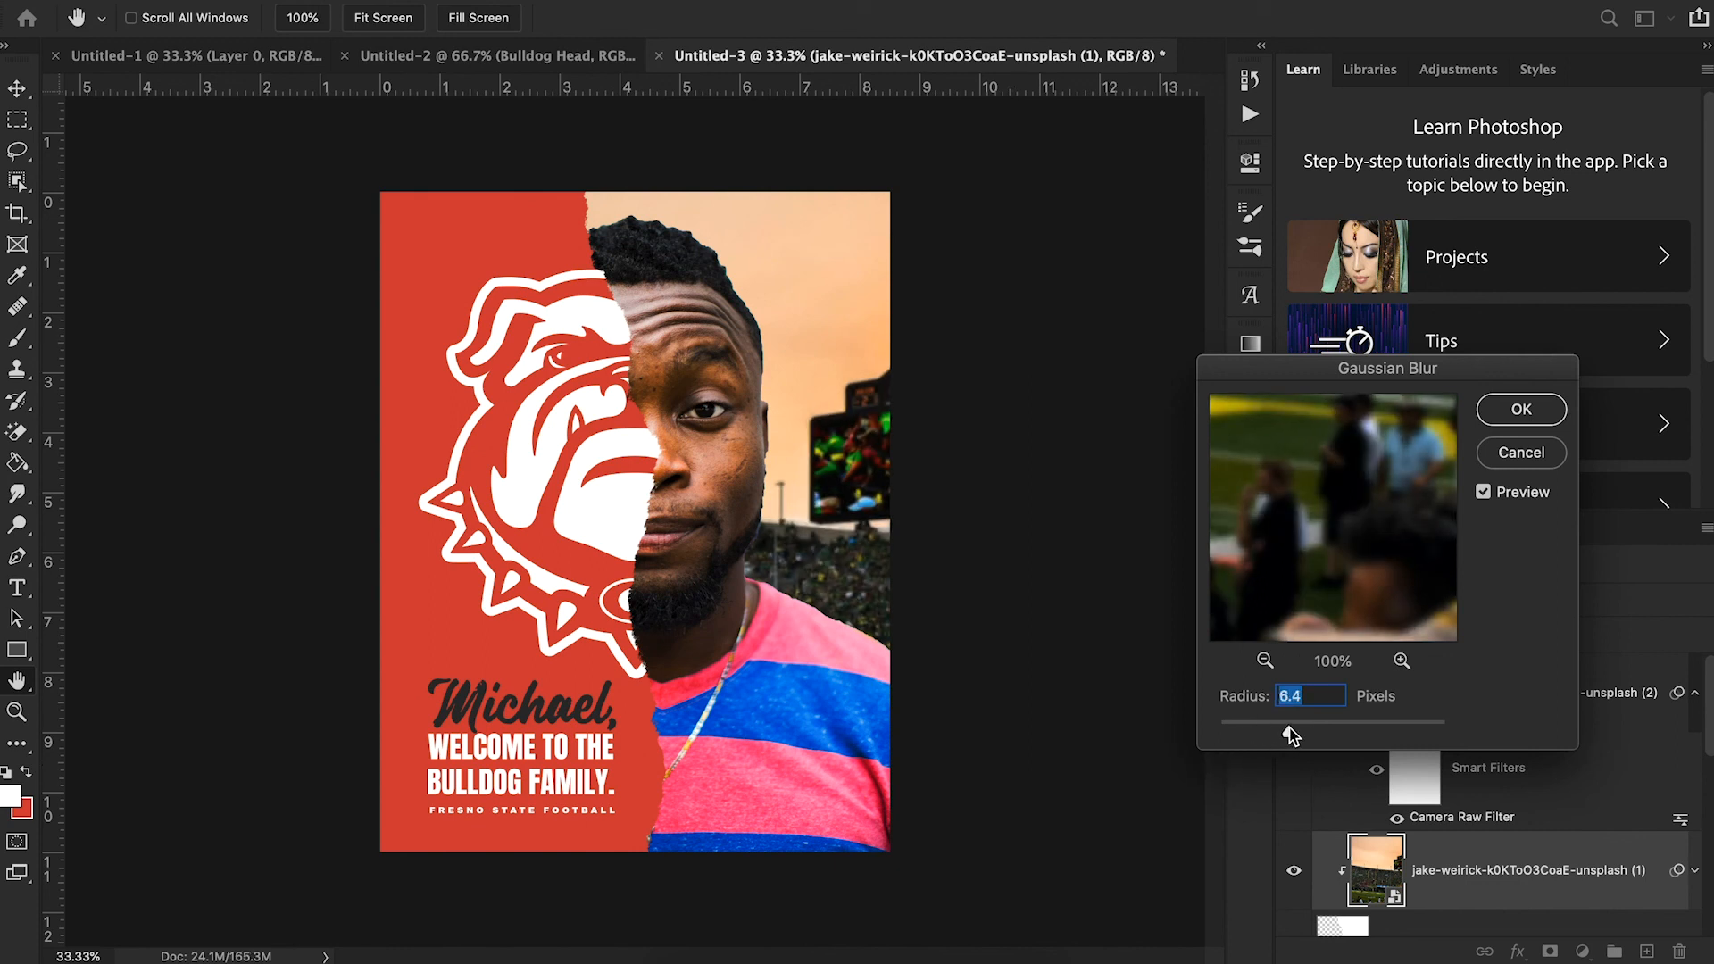
click(1493, 415)
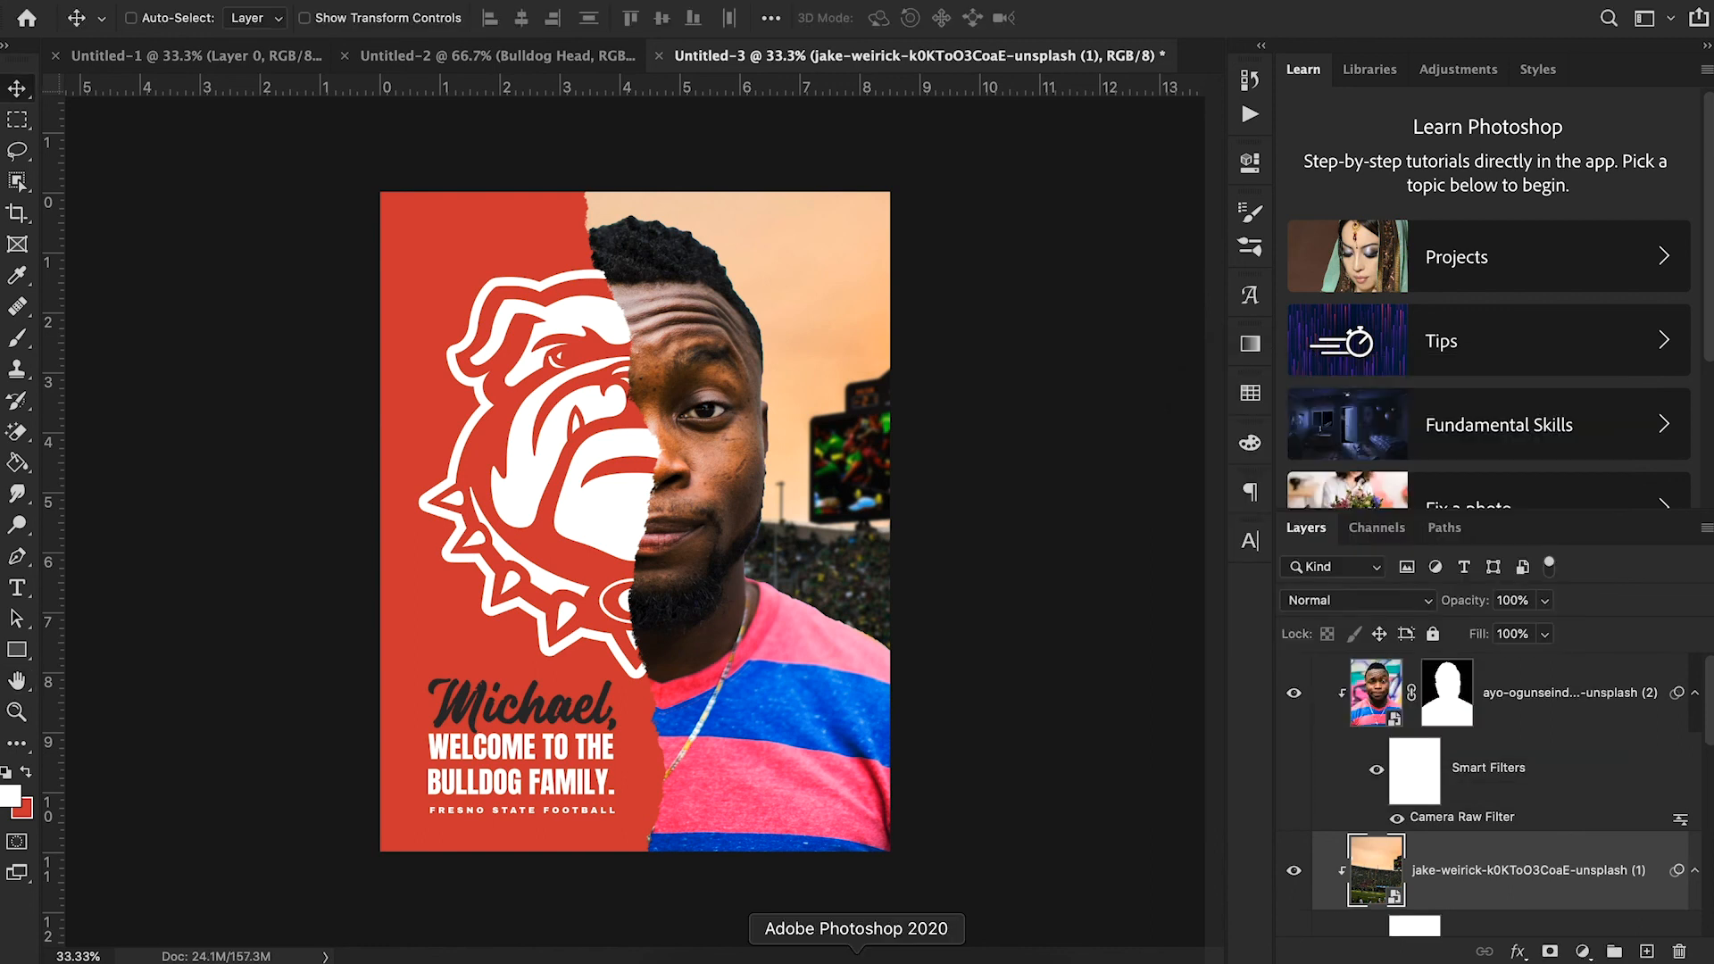